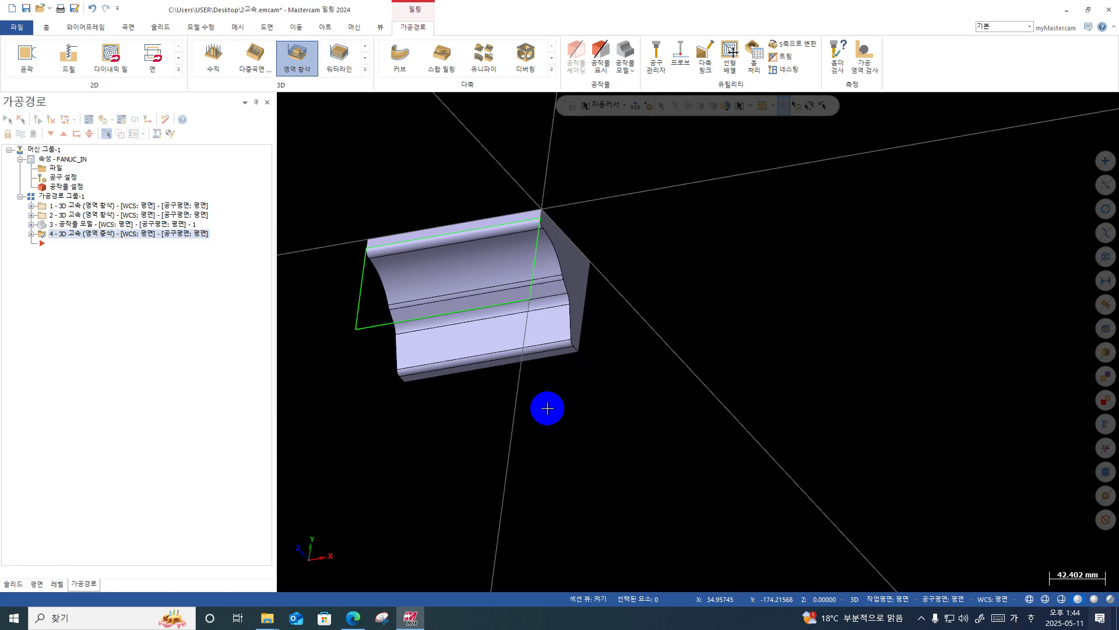
Switch to the desktop and copy A-BT30.tooldb and A-BT40.tooldb from the 공구 folder.
left_click(1076, 8)
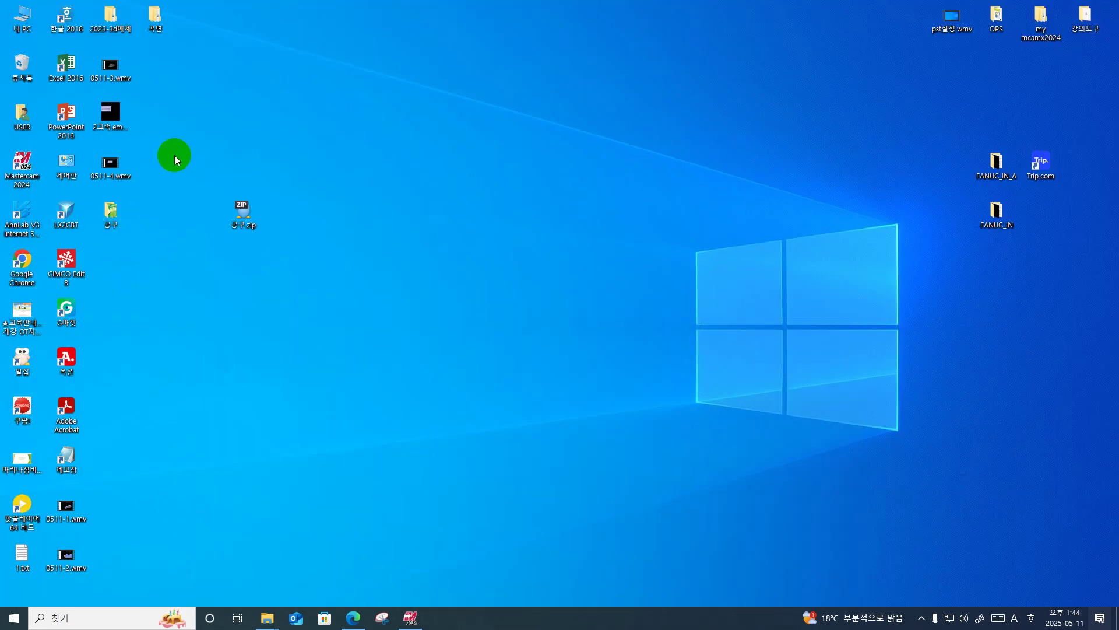
double_click(108, 209)
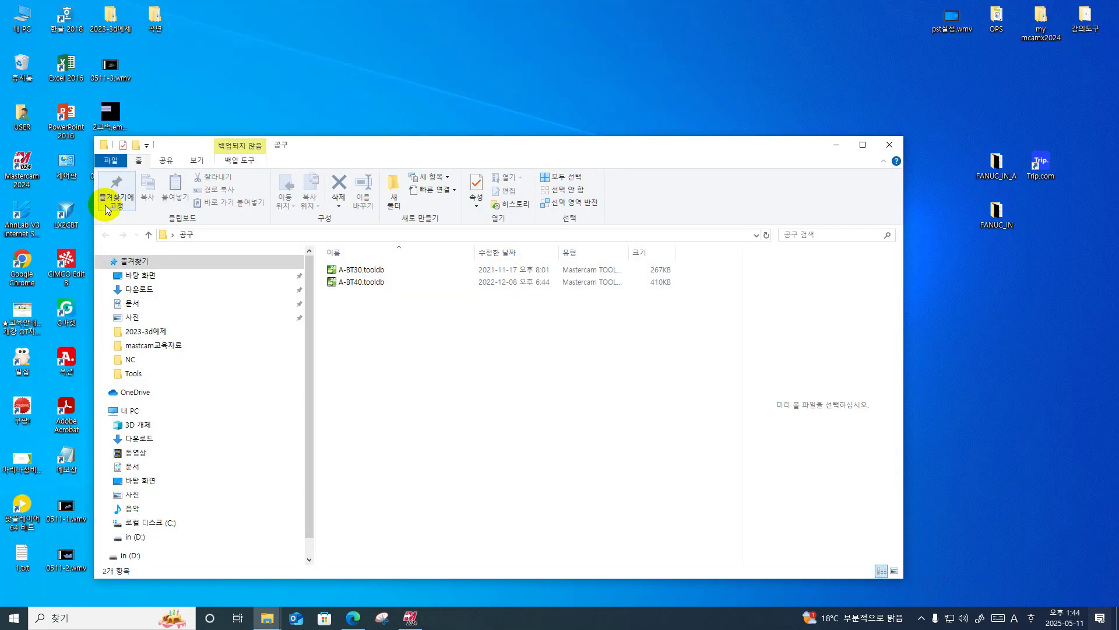
left_click(352, 269)
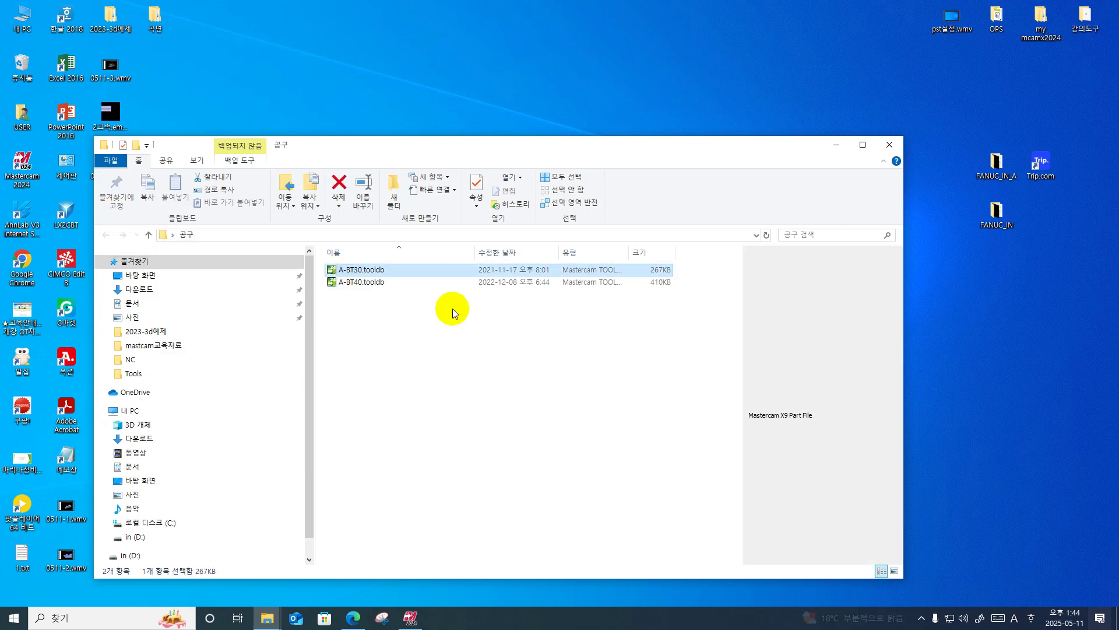
left_click(355, 283, "shift")
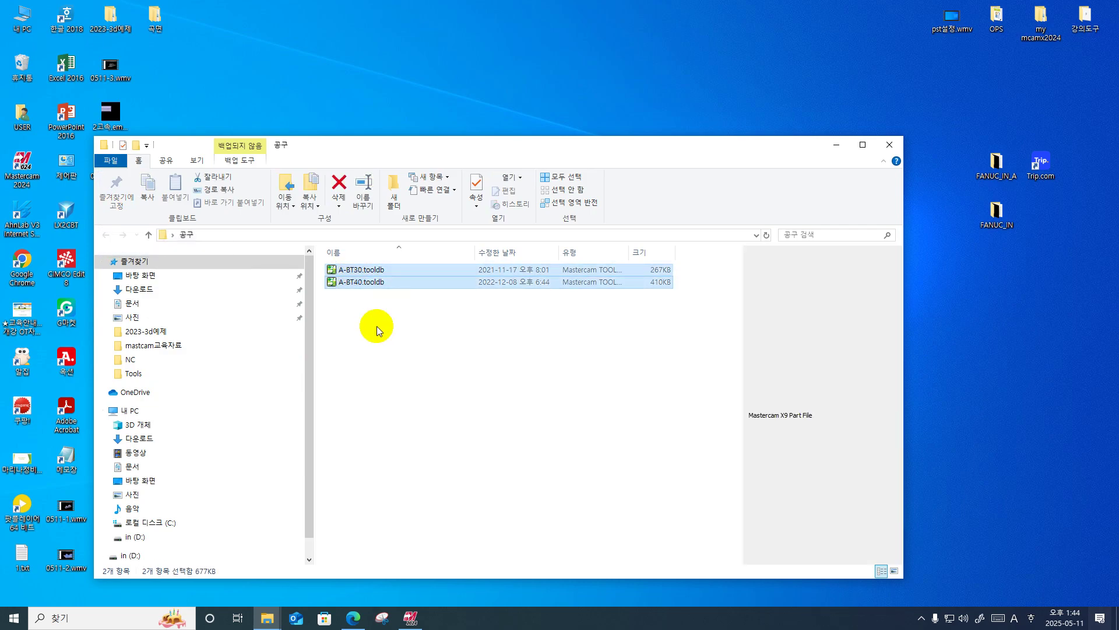
key("ctrl+c")
left_click(416, 144)
left_click_drag(416, 145, 663, 82)
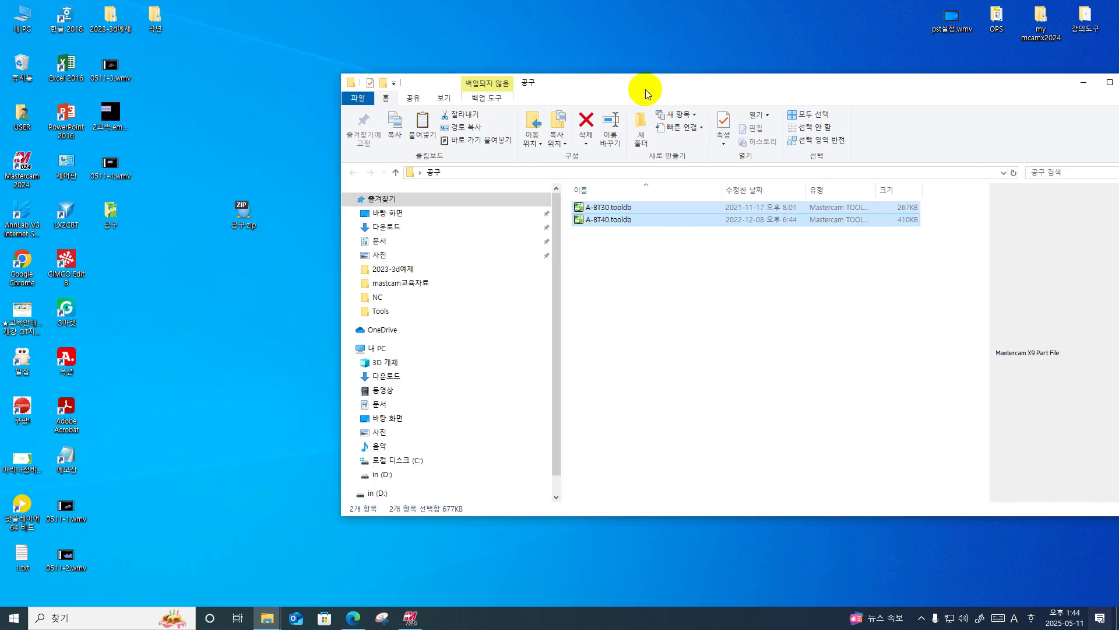
left_click(662, 242)
left_click_drag(663, 241, 557, 206)
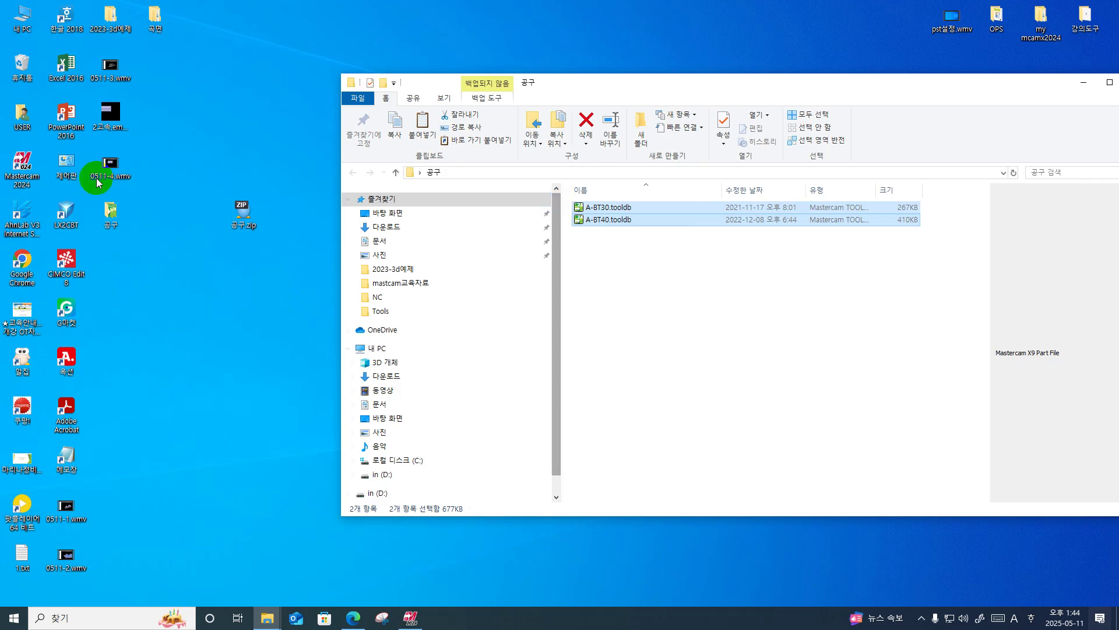
Open the folder C:\사용자\공용\공용 문서\Shared Mastercam 2024\mill\Tools in a new File Explorer window.
double_click(24, 11)
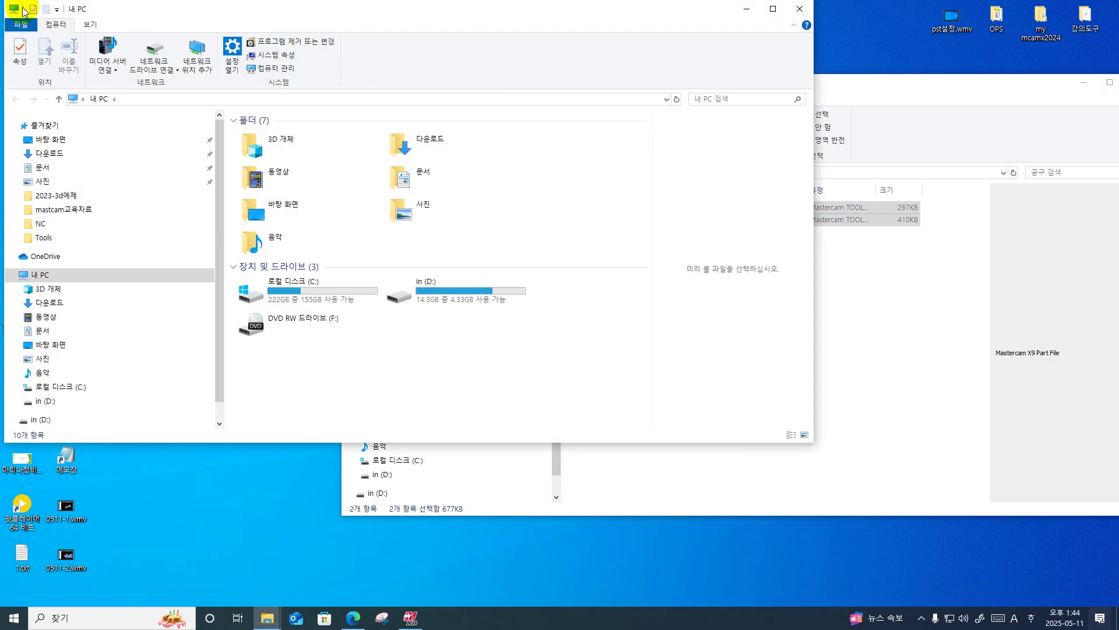
double_click(342, 292)
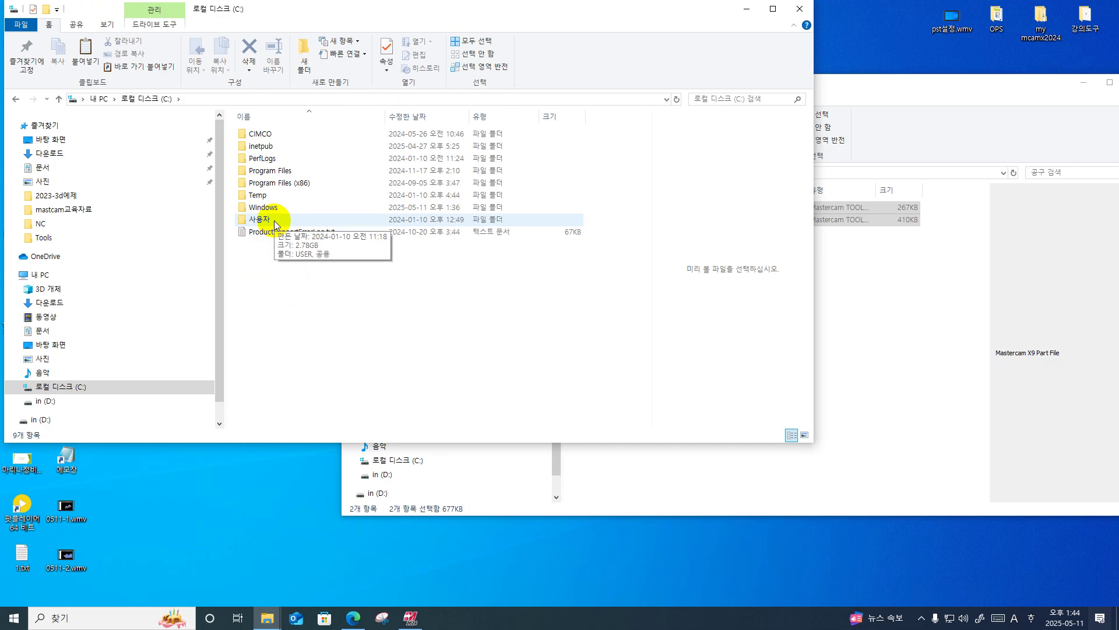
double_click(275, 221)
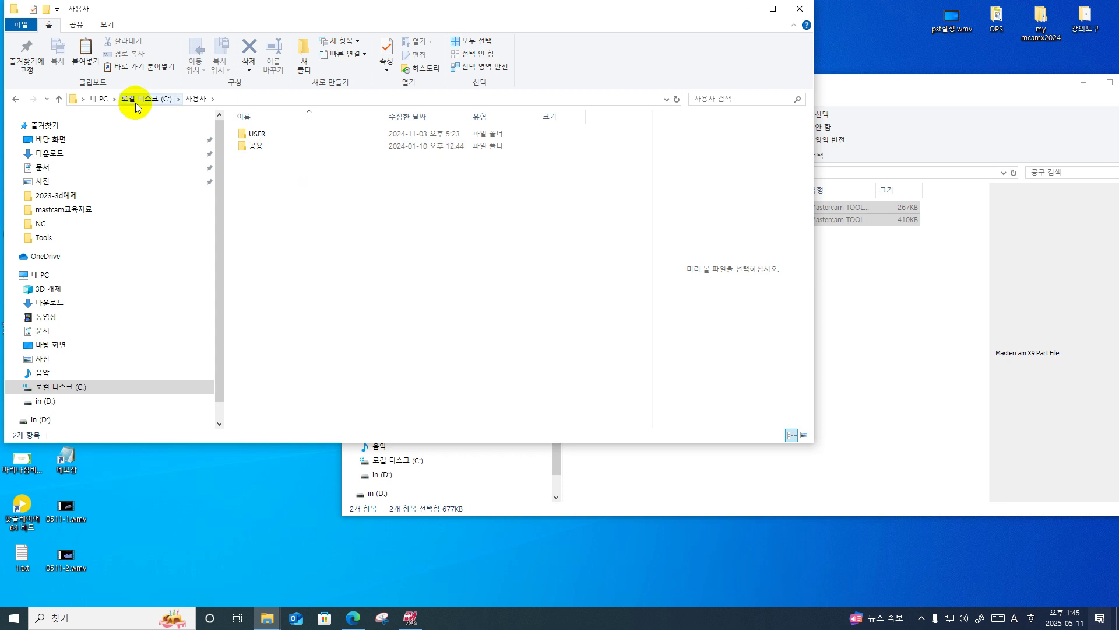
double_click(253, 148)
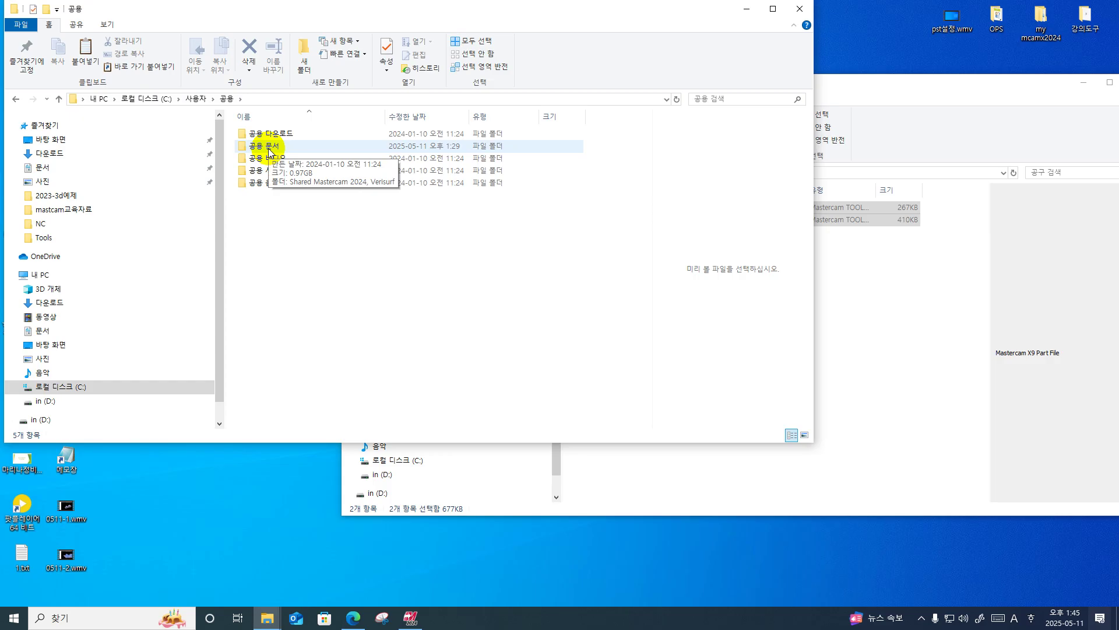
double_click(269, 153)
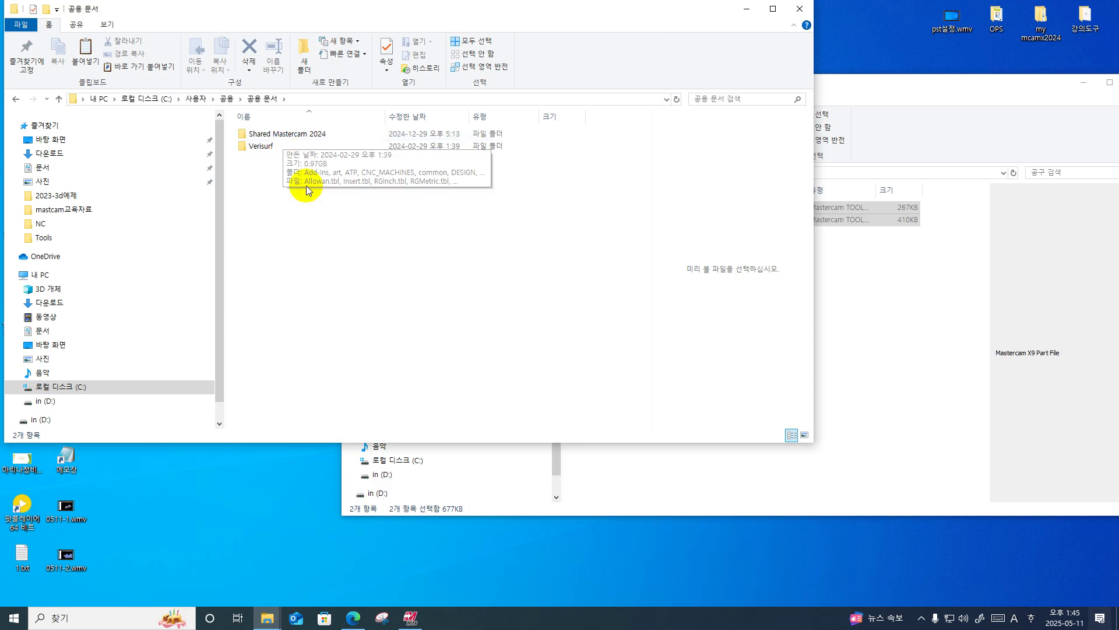
double_click(309, 137)
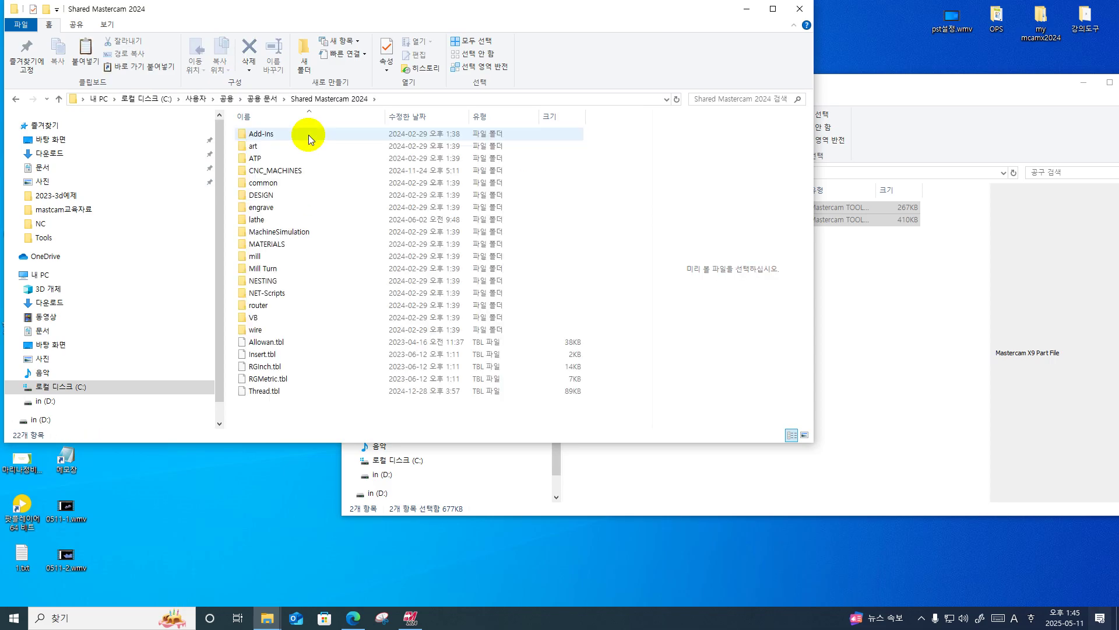
double_click(257, 258)
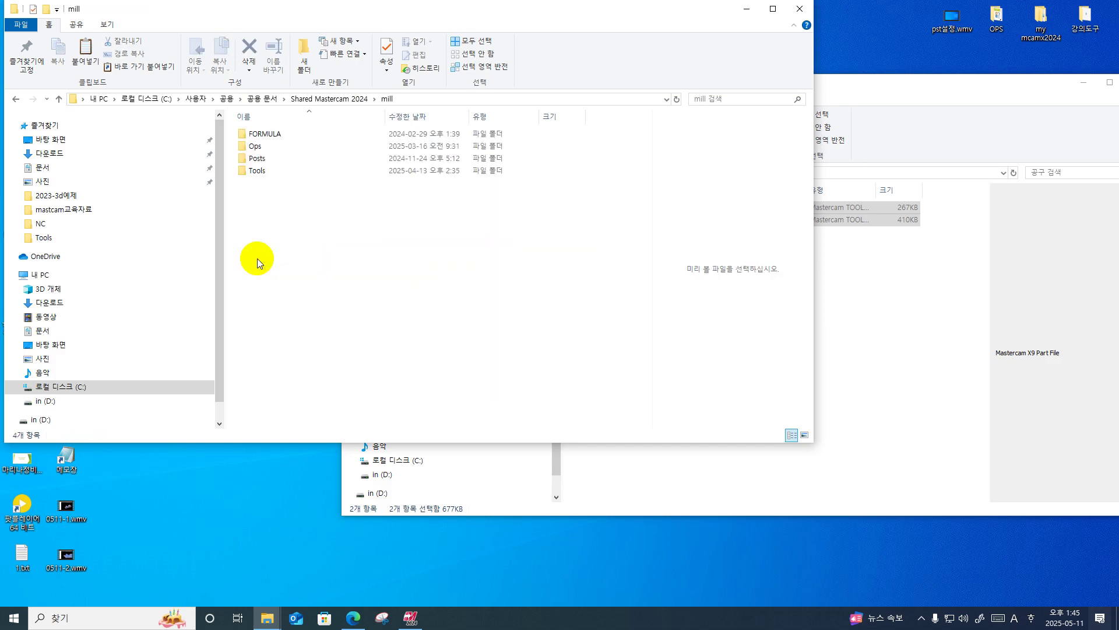
double_click(256, 171)
Paste the two copied tool libraries into the Tools folder, overwriting the existing files of the same name.
left_click(543, 314)
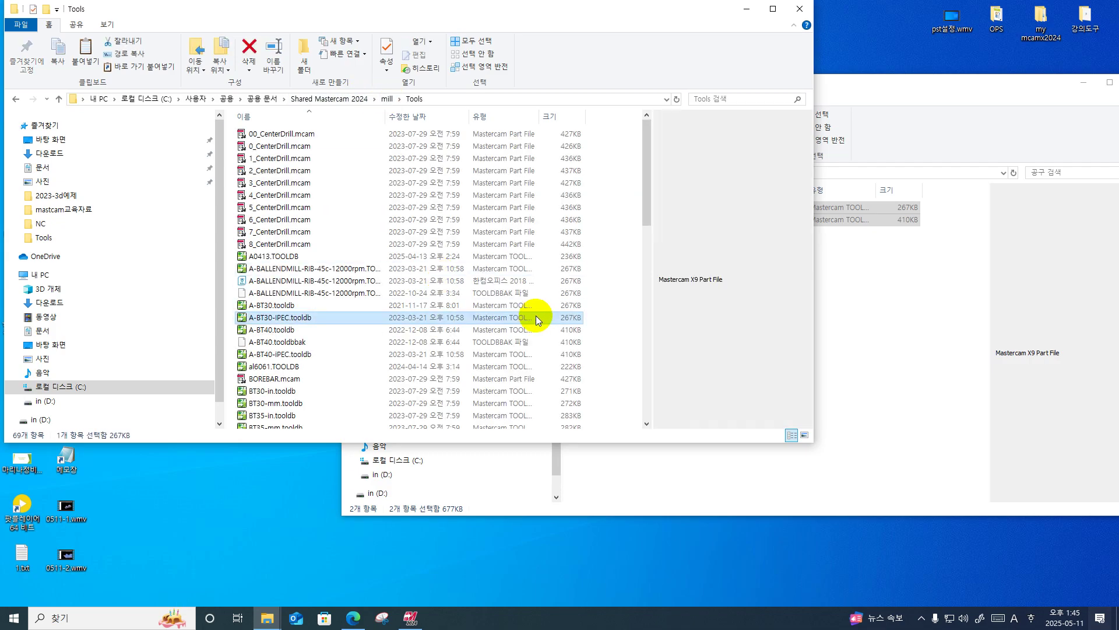
key("ctrl+v")
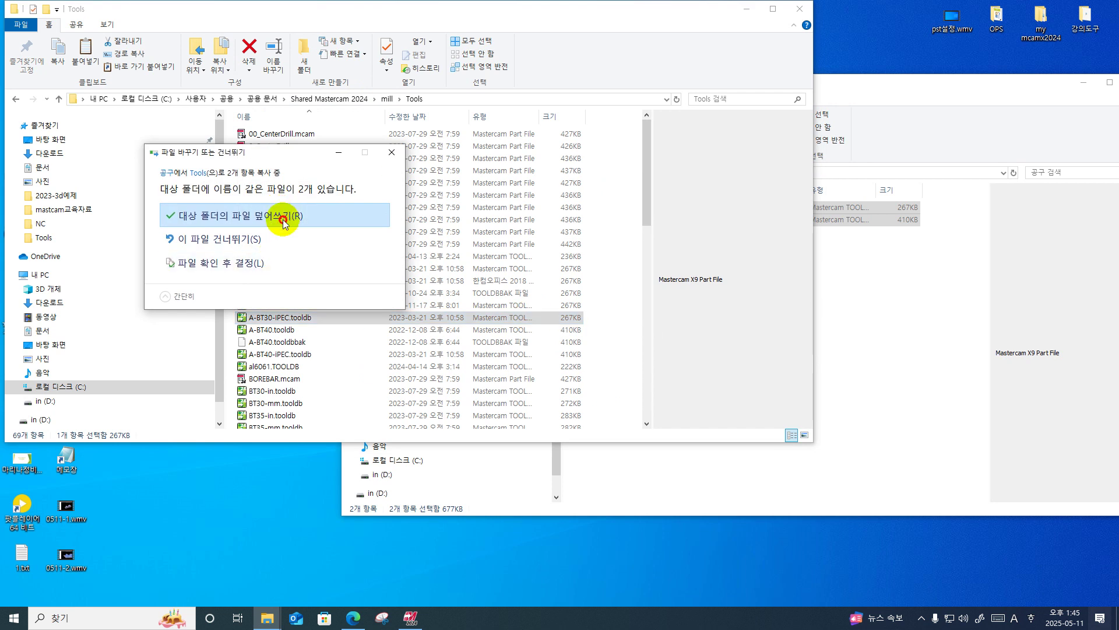
left_click(285, 222)
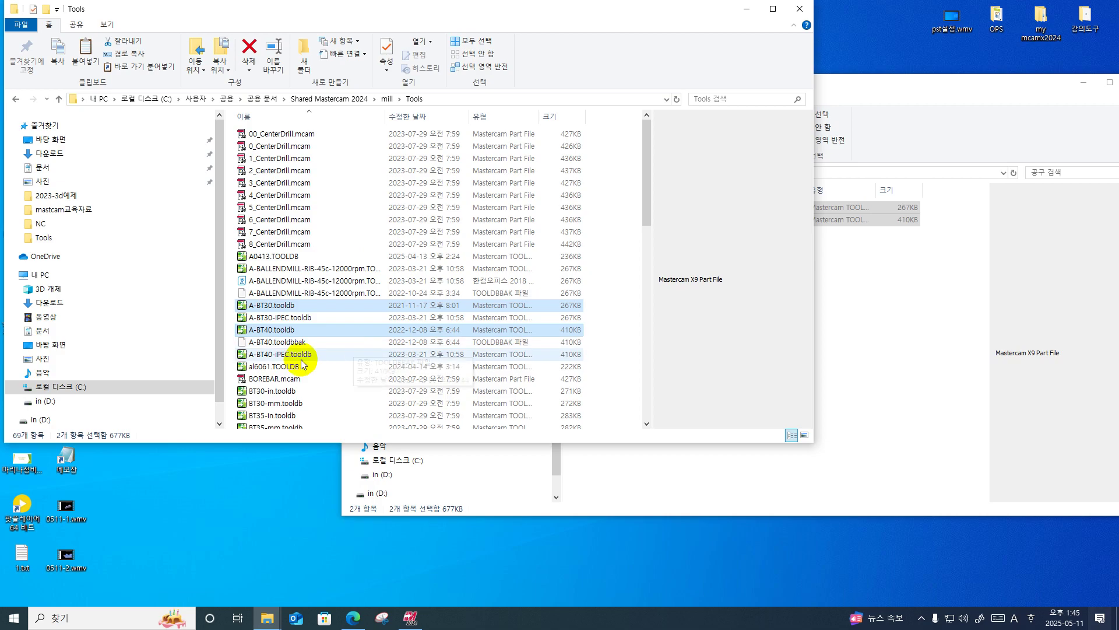
Delete A-BT30-IPEC.tooldb and A-BT40-IPEC.tooldb from the Tools folder and close its window.
left_click(294, 354)
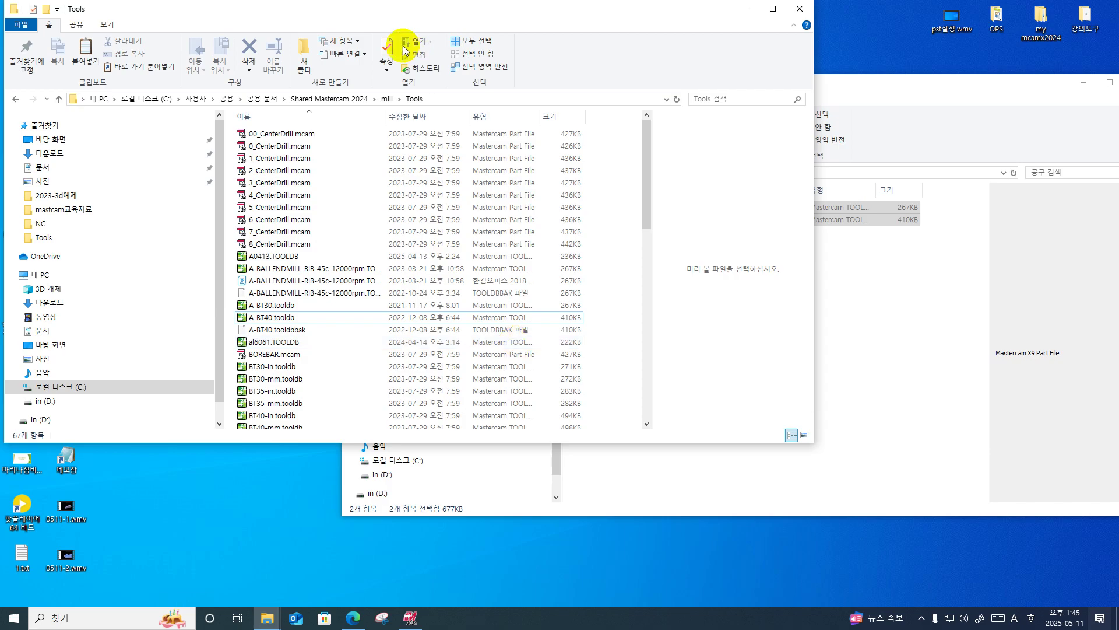
left_click(800, 11)
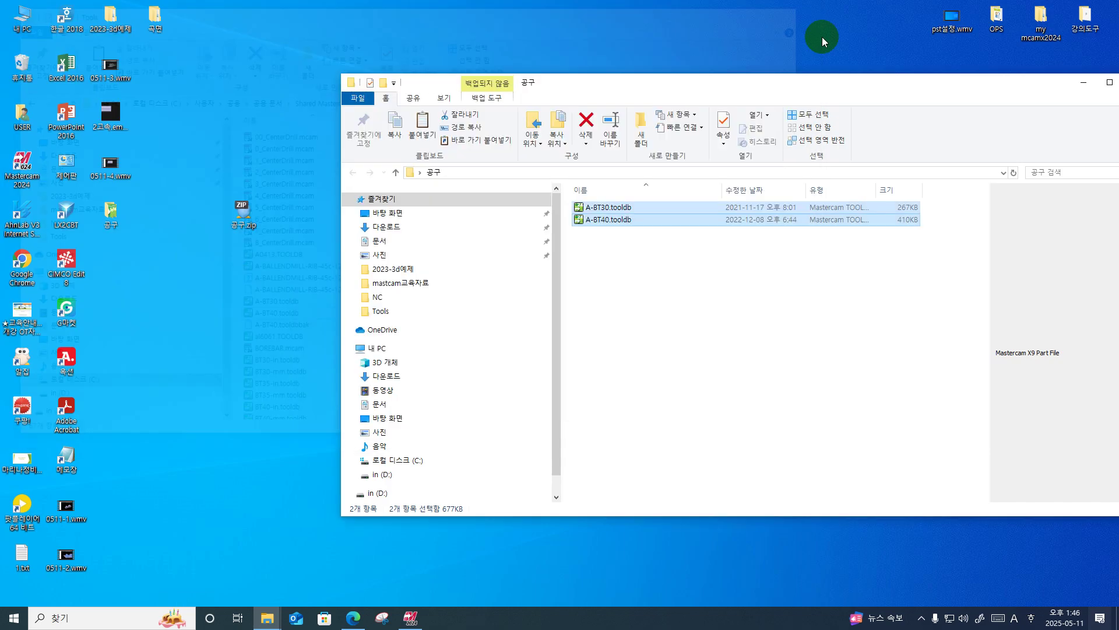
Close the 공구 folder window and switch back to Mastercam.
left_click_drag(772, 85, 458, 86)
left_click(823, 81)
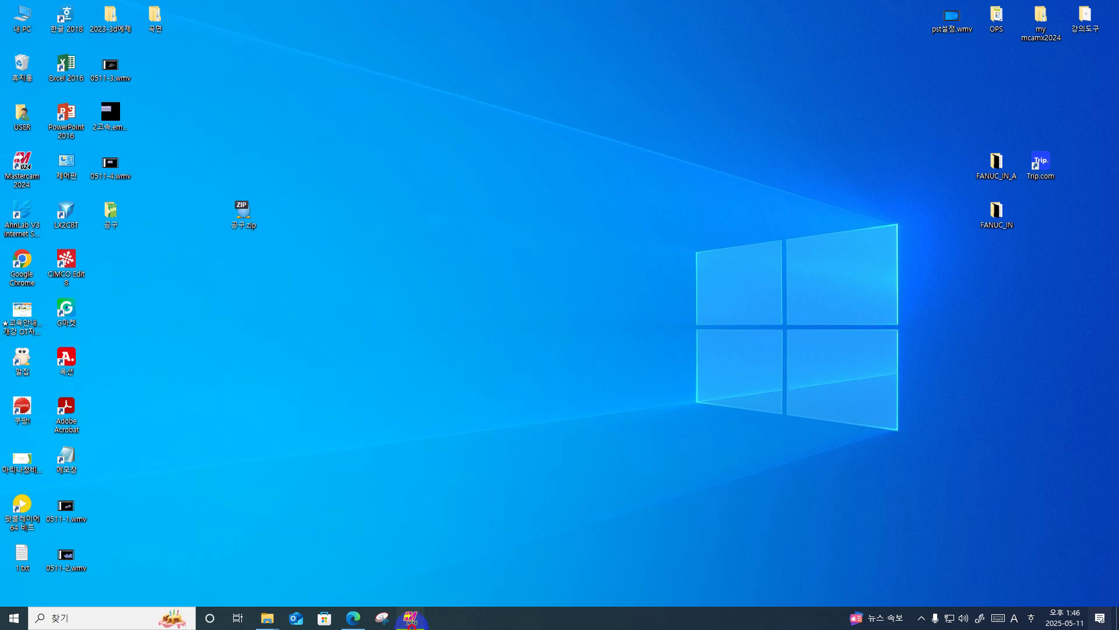
left_click(411, 617)
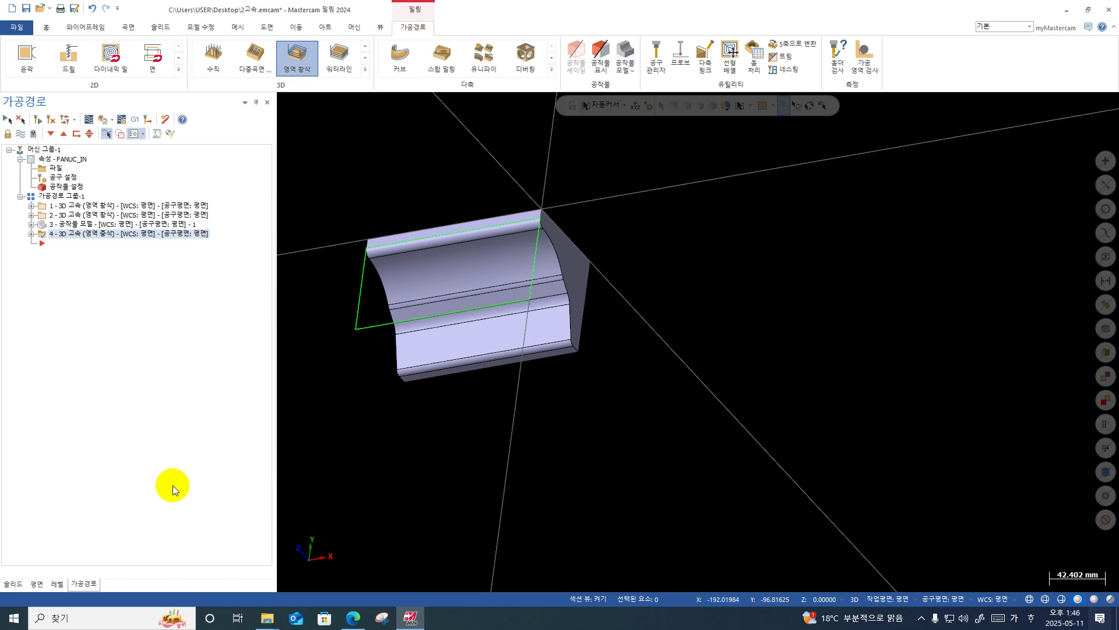
Start a new 3D high-speed area roughing (영역 황삭) toolpath with all faces of the solid as MACHINING geometry.
middle_click_drag(727, 467, 663, 464)
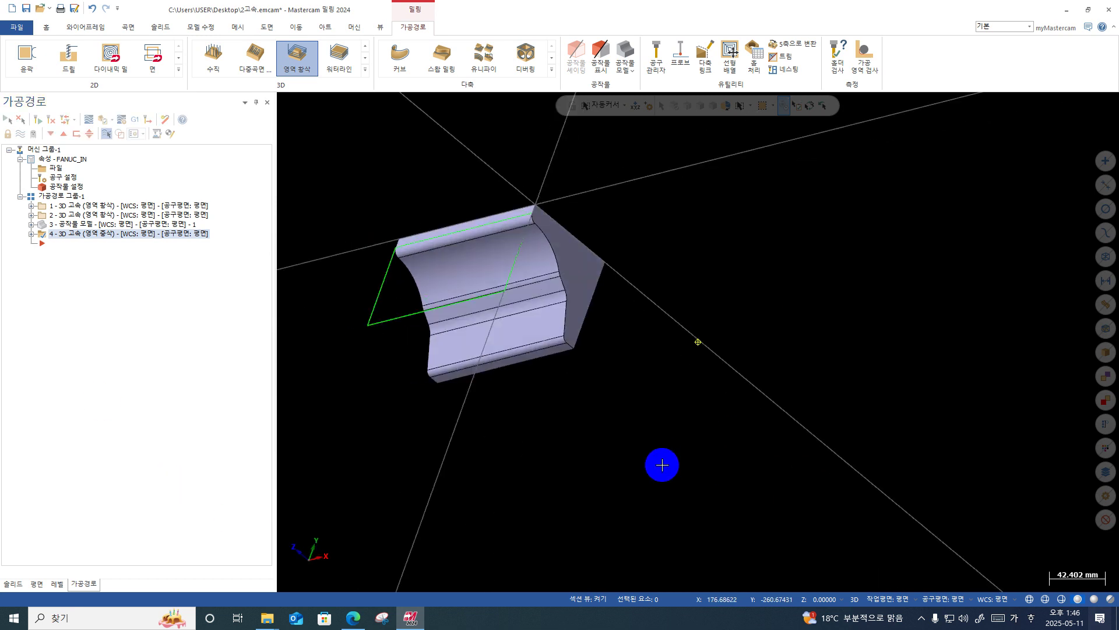
left_click(304, 53)
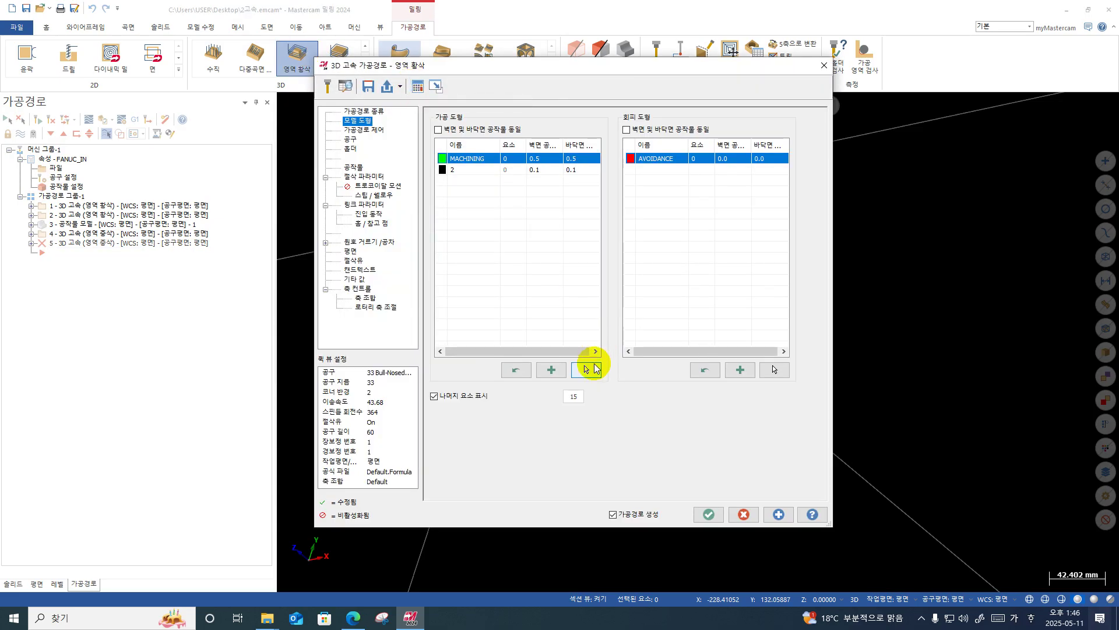
left_click(587, 368)
left_click_drag(716, 198, 307, 487)
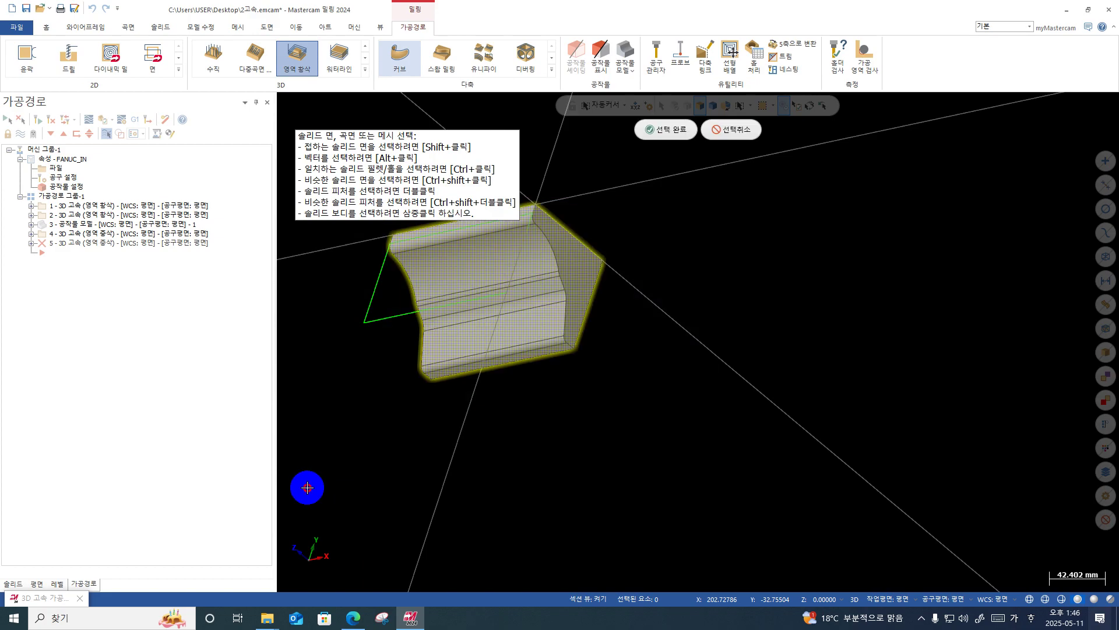
key("Return")
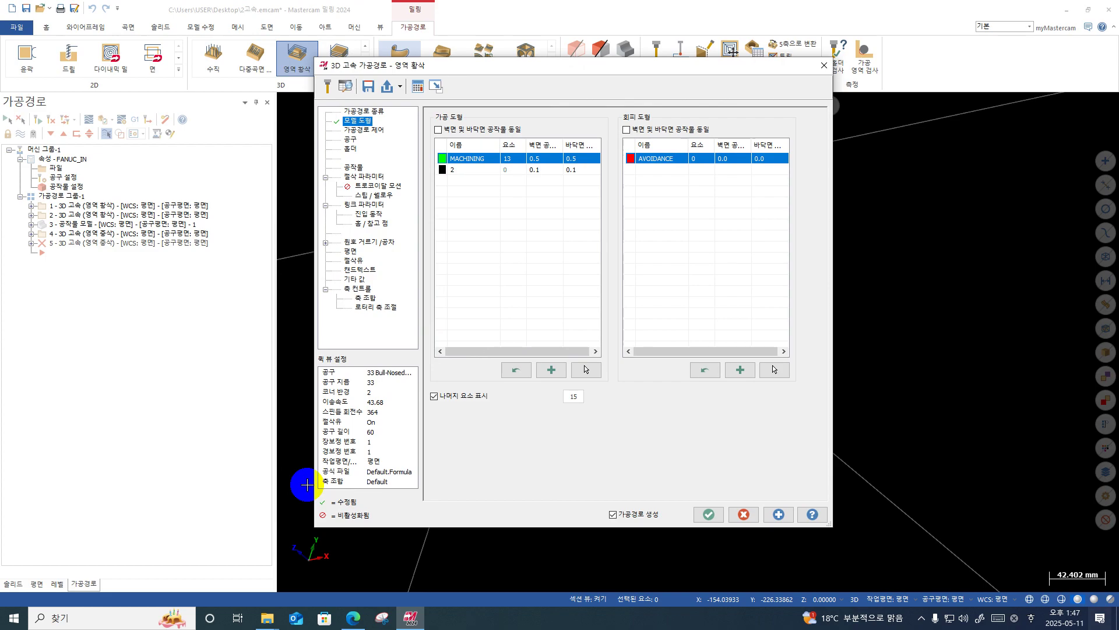
Begin defining a new bull-nose endmill (불 엔드밀) for the roughing toolpath and open its geometry definition.
left_click(378, 131)
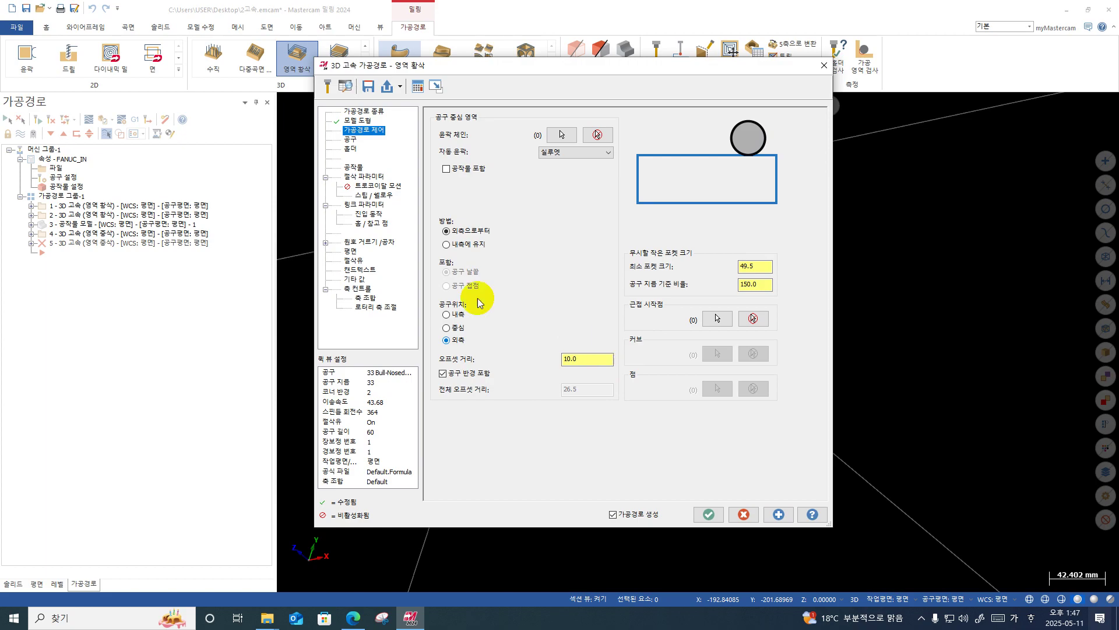
left_click(348, 140)
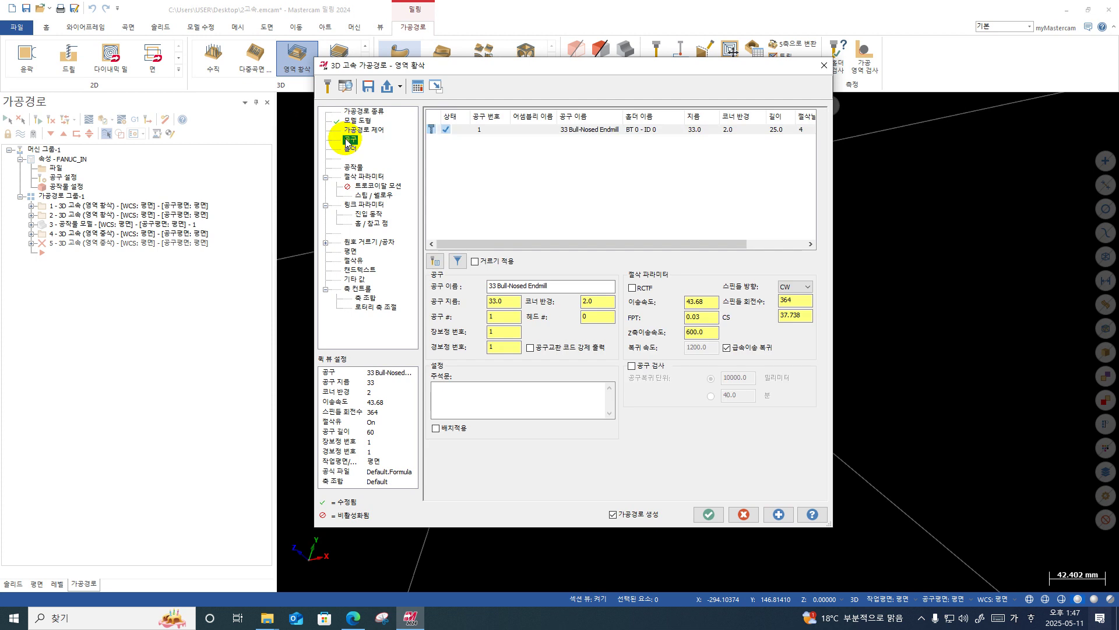
right_click(483, 150)
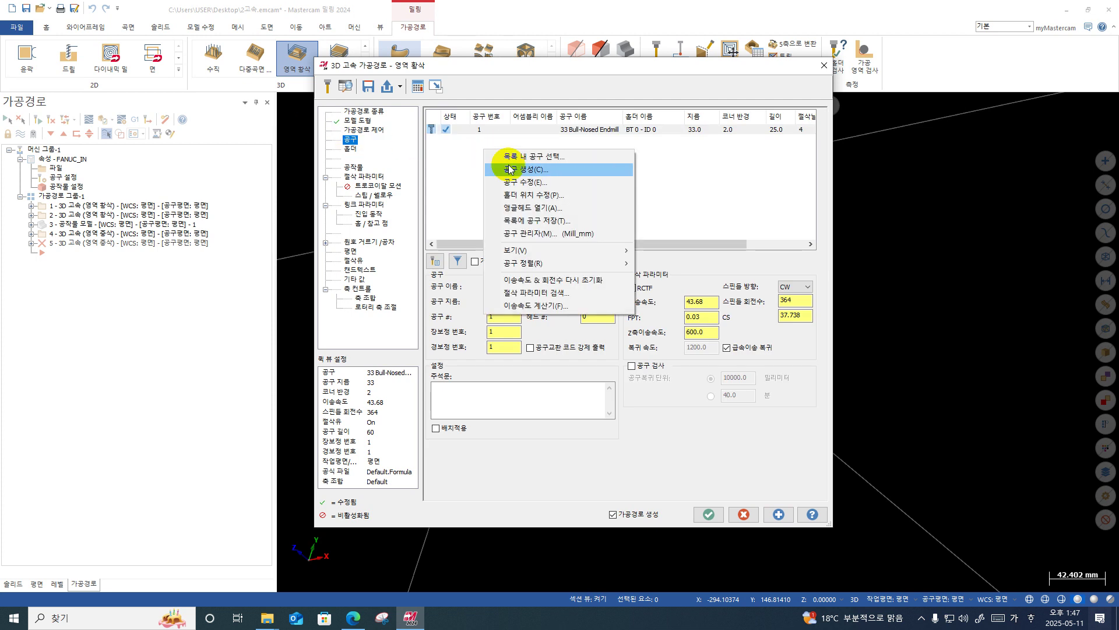
left_click(509, 168)
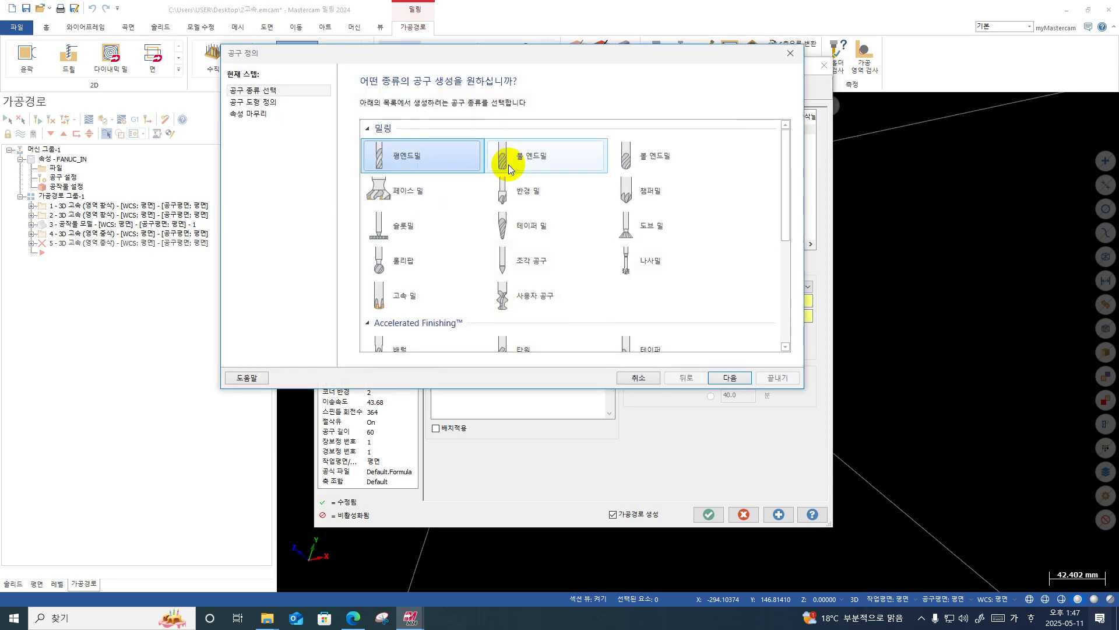
left_click(509, 163)
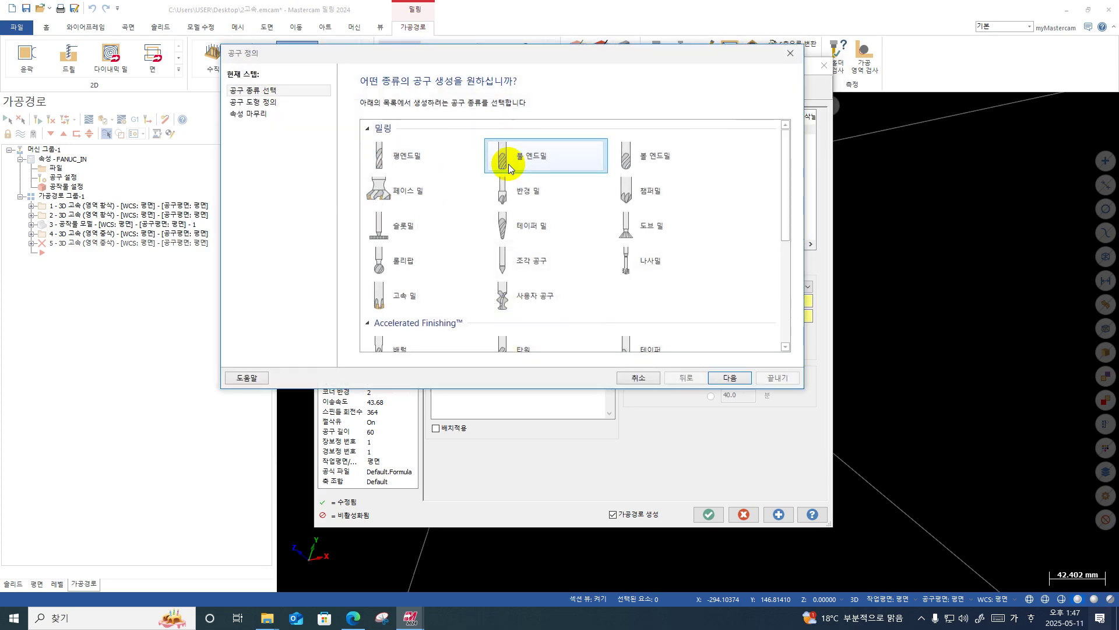
left_click(285, 104)
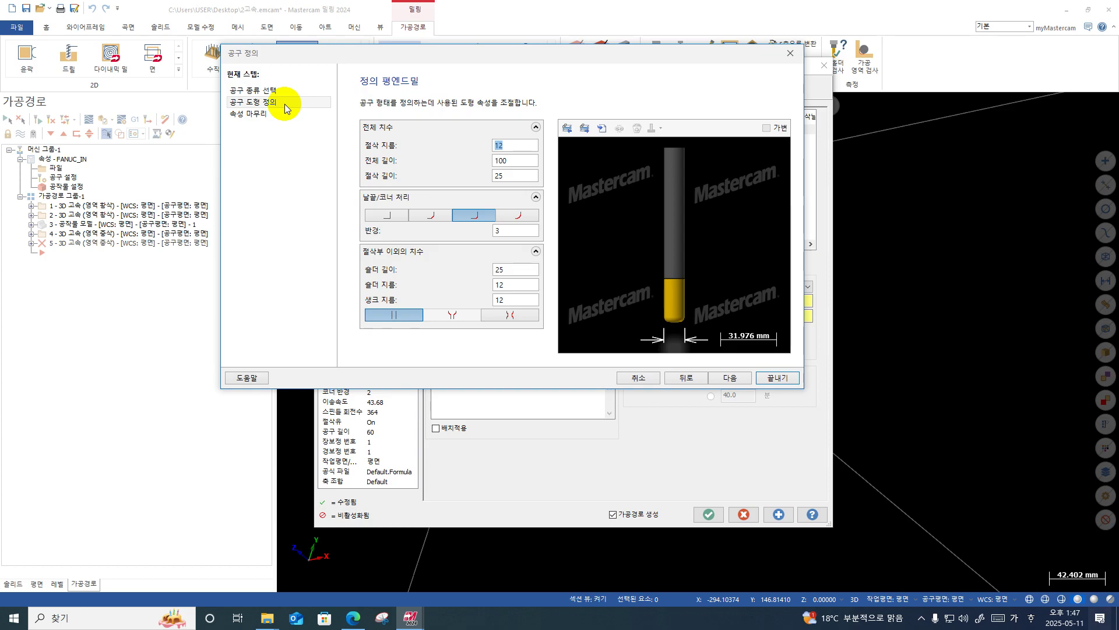
Set the 12 mm bull-nose endmill's corner radius to 1 and finish the tool definition.
left_click(511, 230)
type("1")
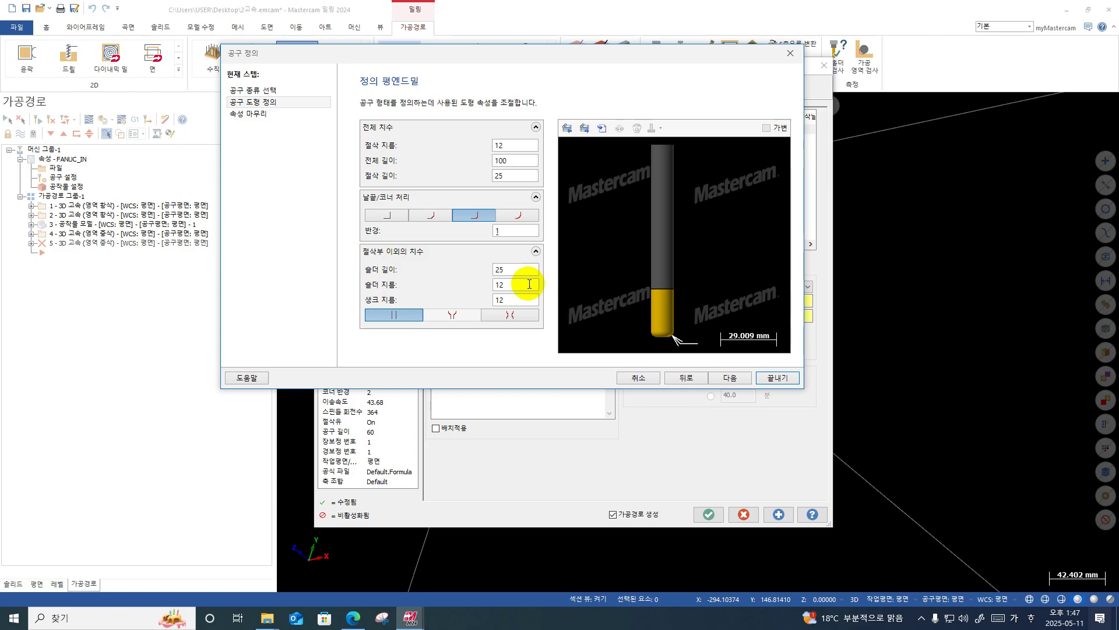
left_click(514, 271)
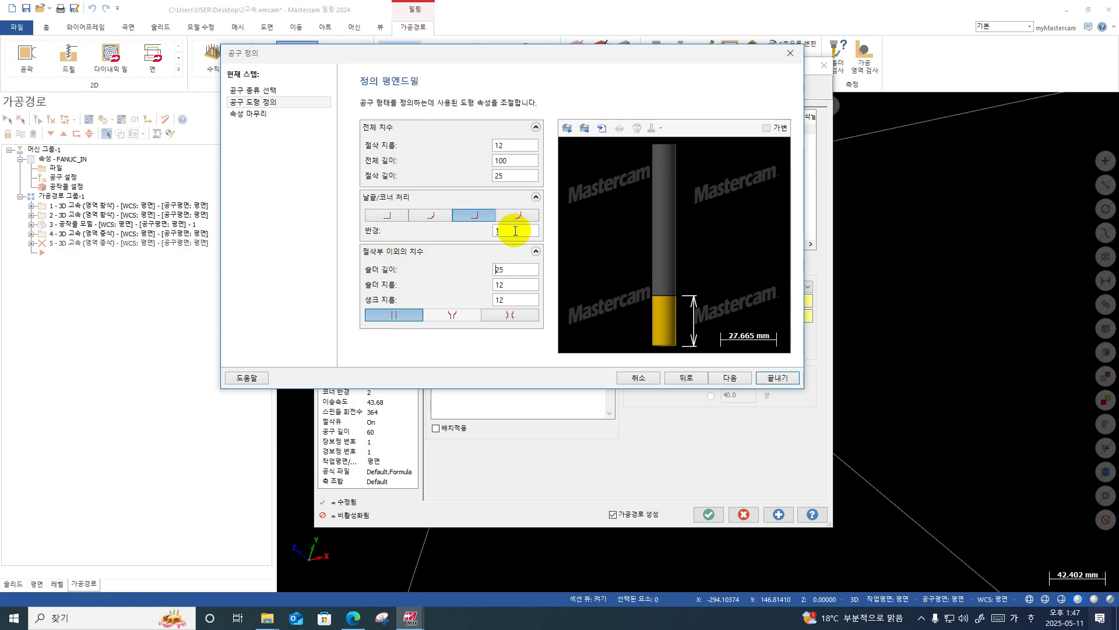
left_click(515, 232)
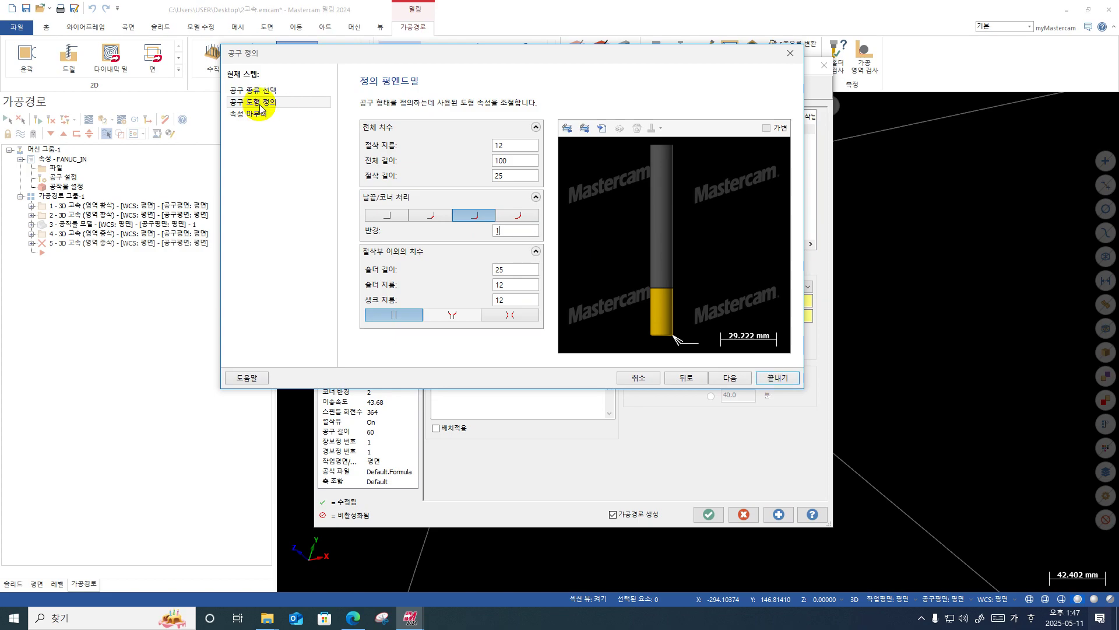
left_click(250, 113)
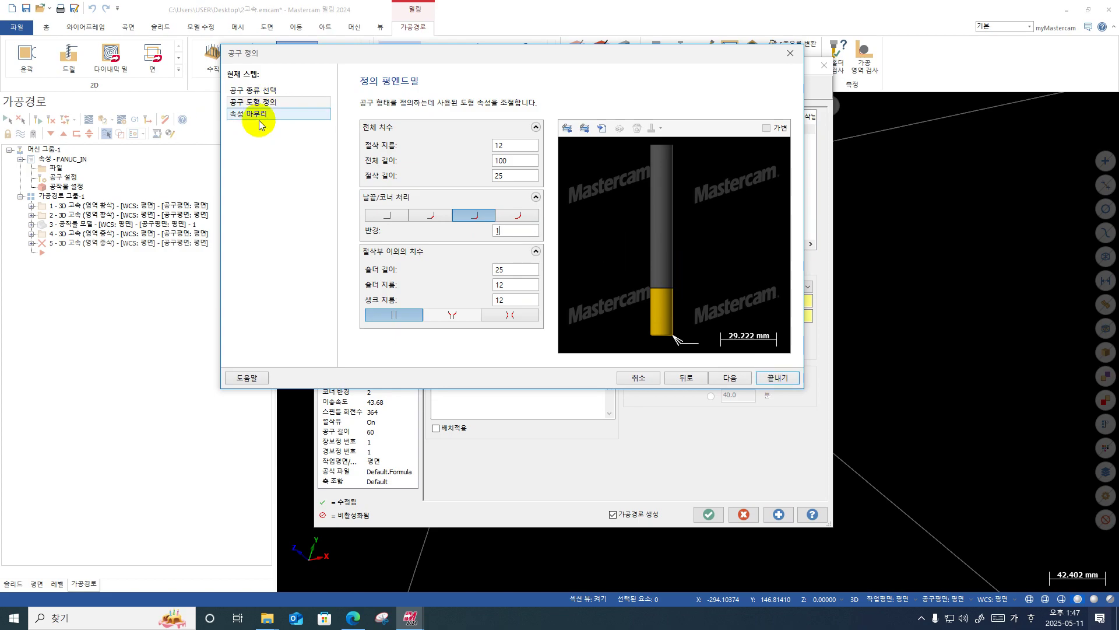
left_click(778, 378)
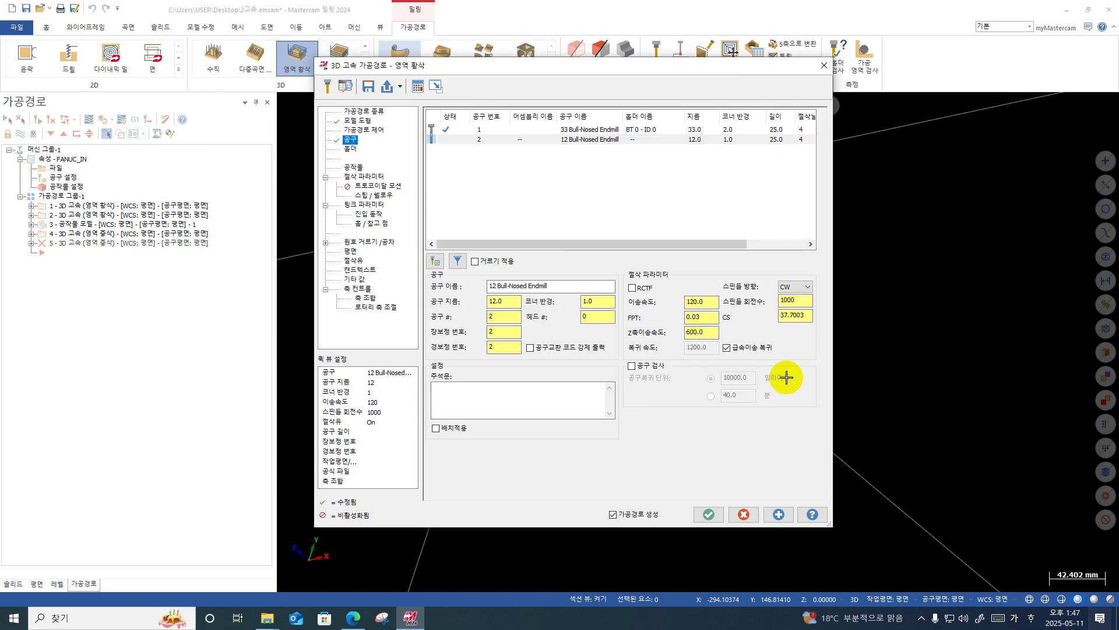
Load the A-BT40.tooldb holder library for the roughing toolpath's tool holder (홀더).
left_click(352, 150)
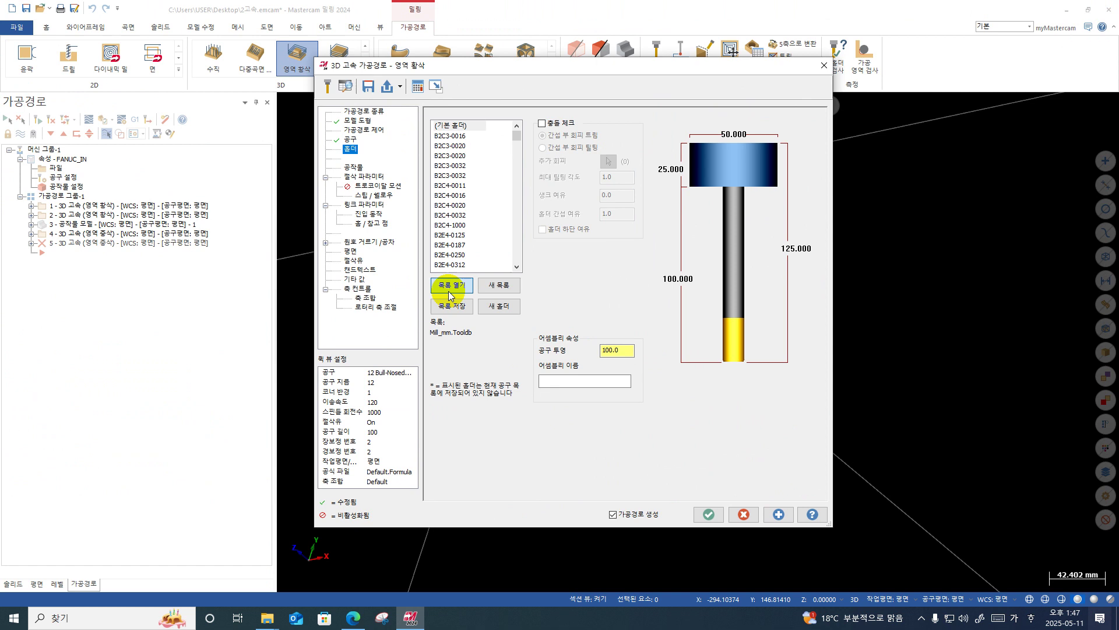
left_click(560, 319)
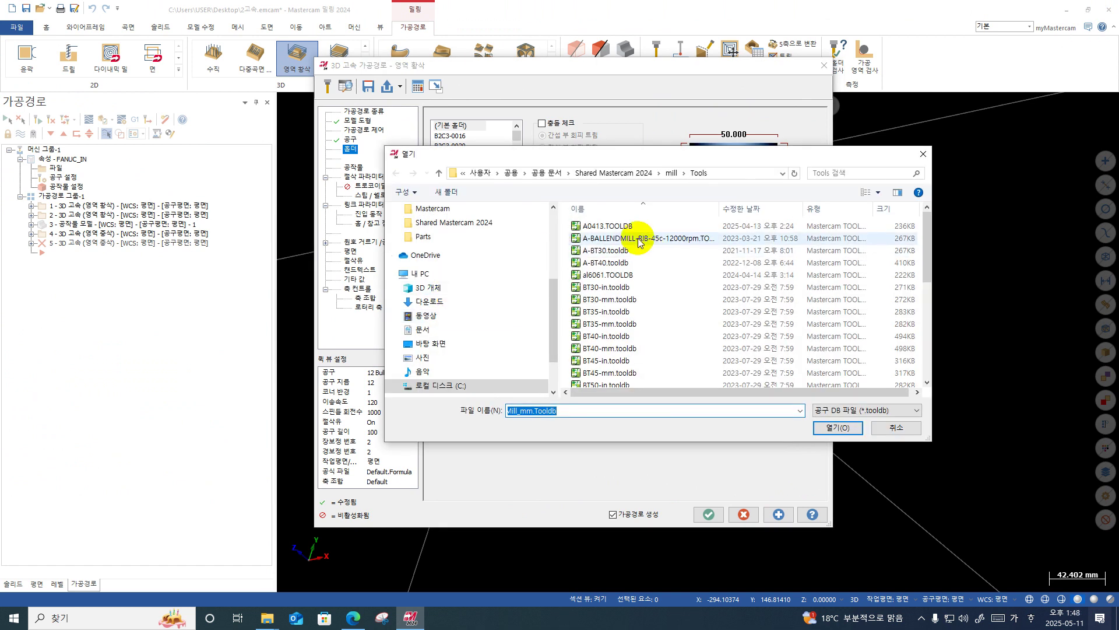
double_click(604, 263)
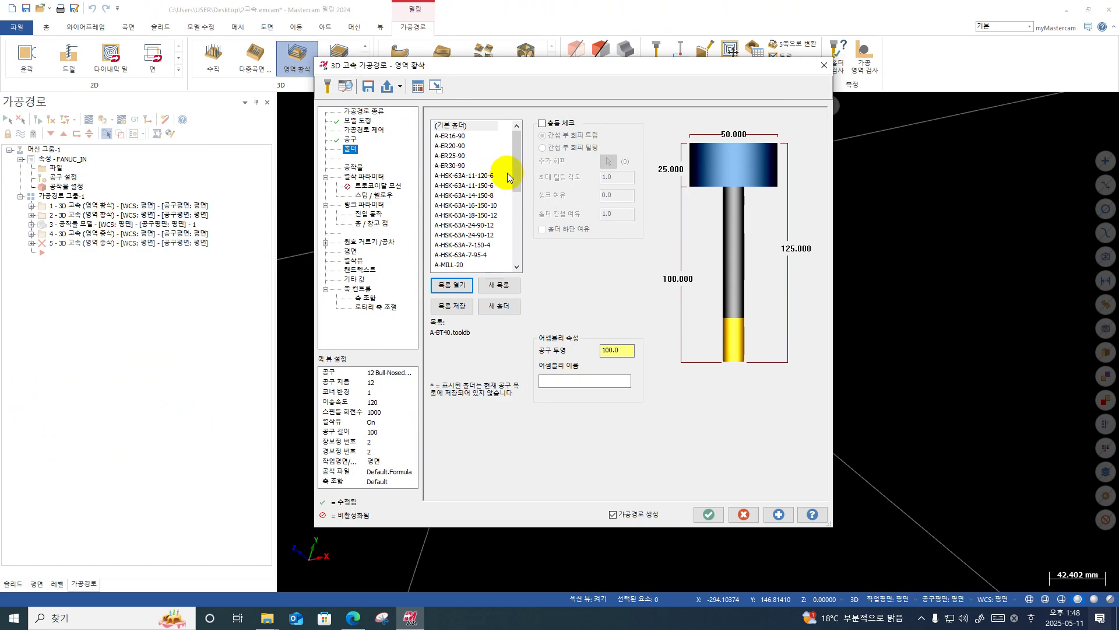
left_click(452, 284)
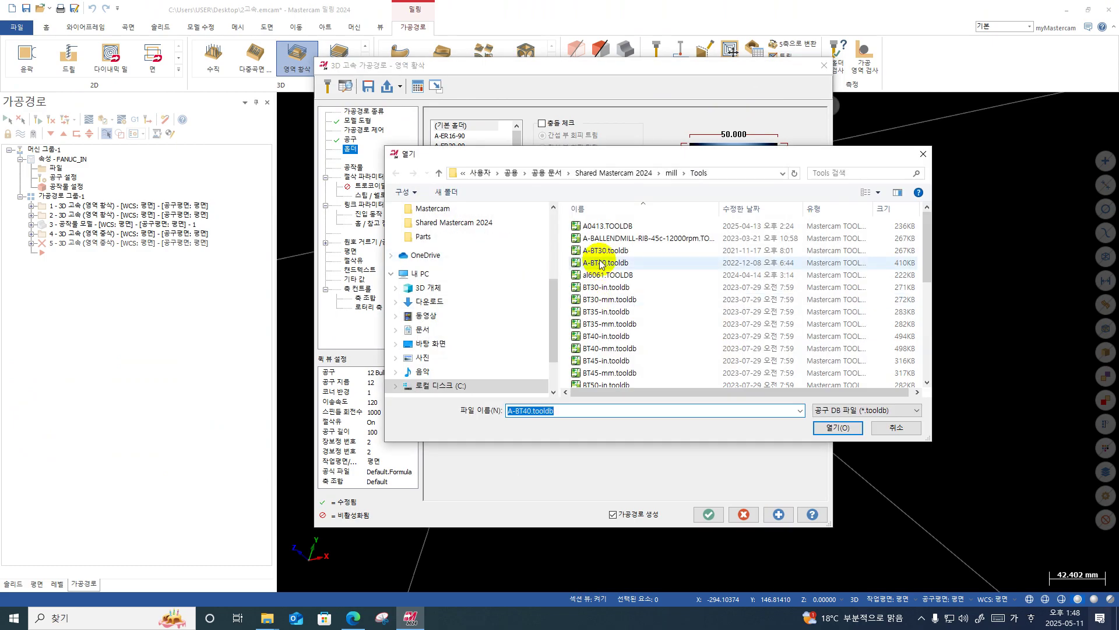
double_click(605, 262)
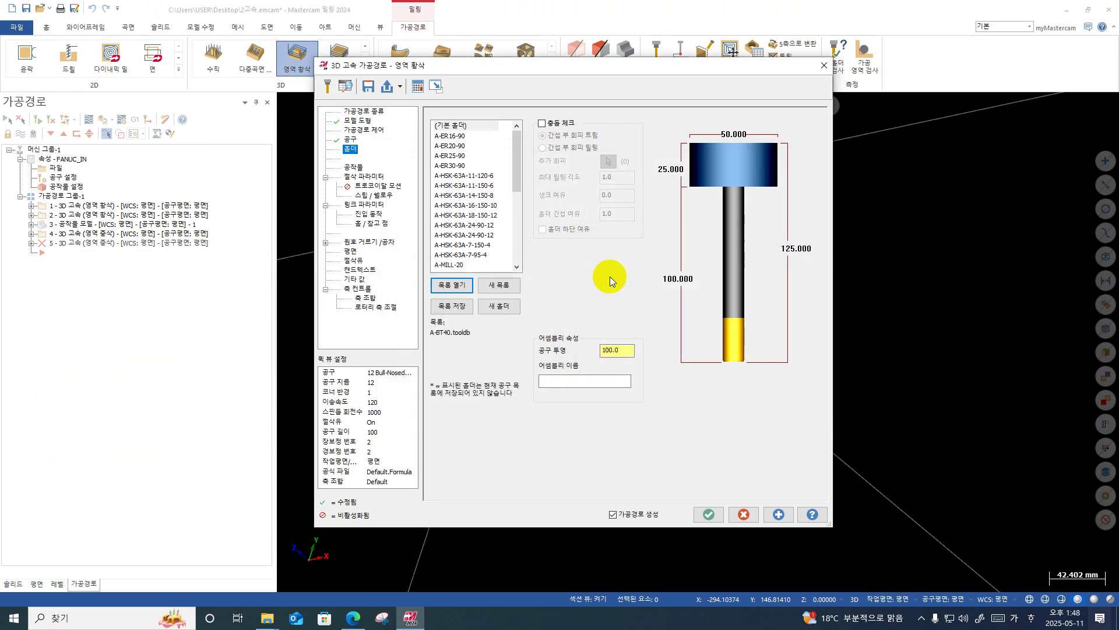
Assign the A-MILL-32 holder to the 12 mm bull-nose endmill and set the tool projection (공구 돌출) to 30.
left_click(463, 166)
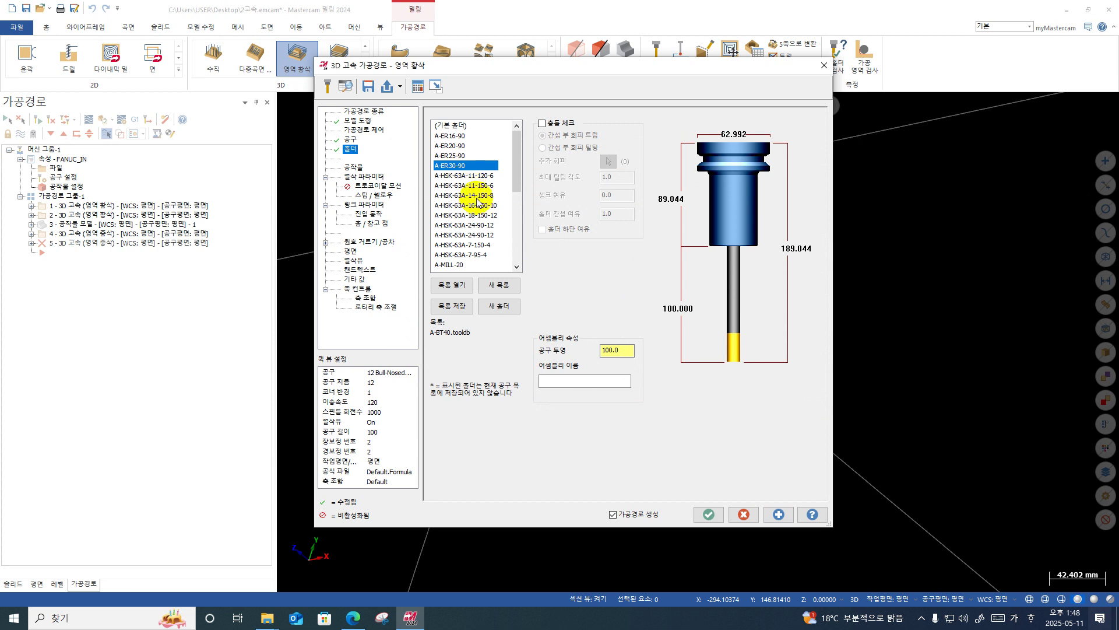
scroll(477, 205, "down", 5)
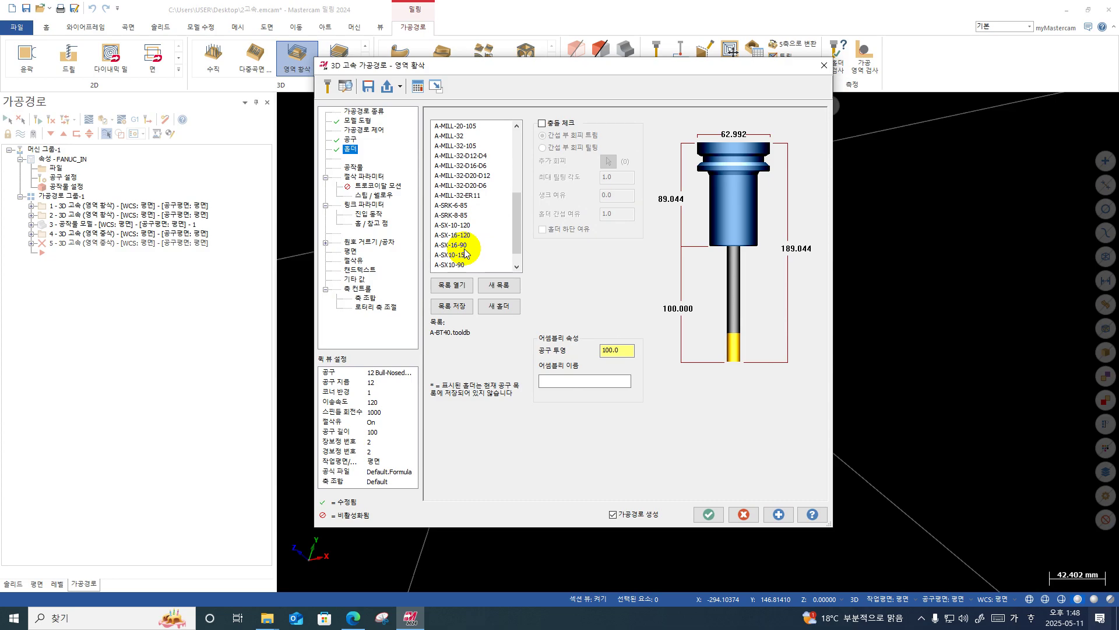
scroll(473, 225, "up", 1)
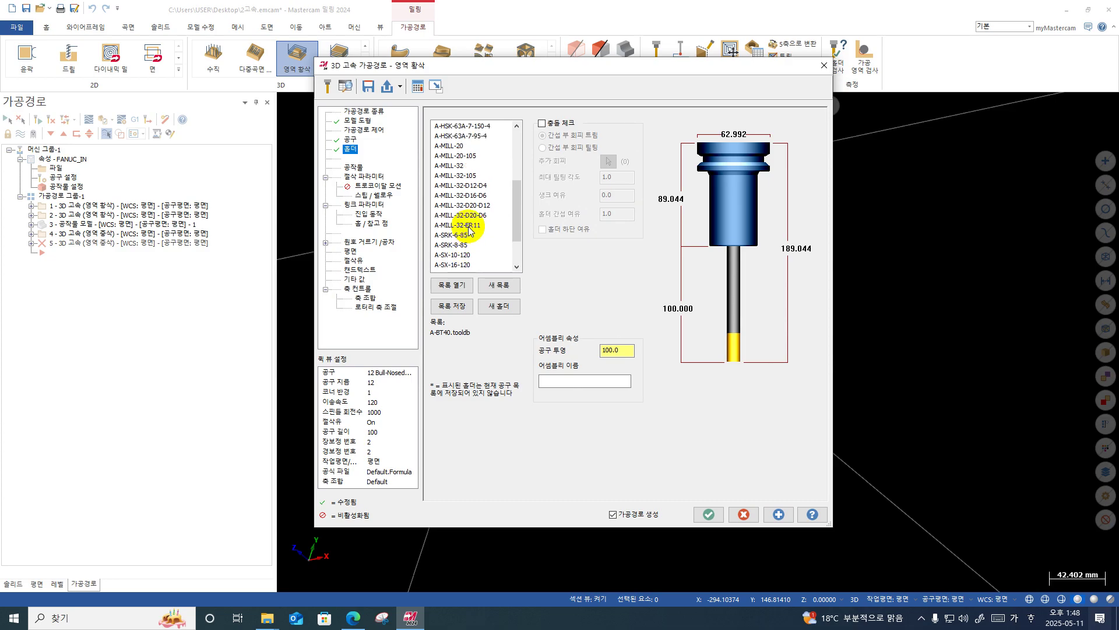
left_click(457, 165)
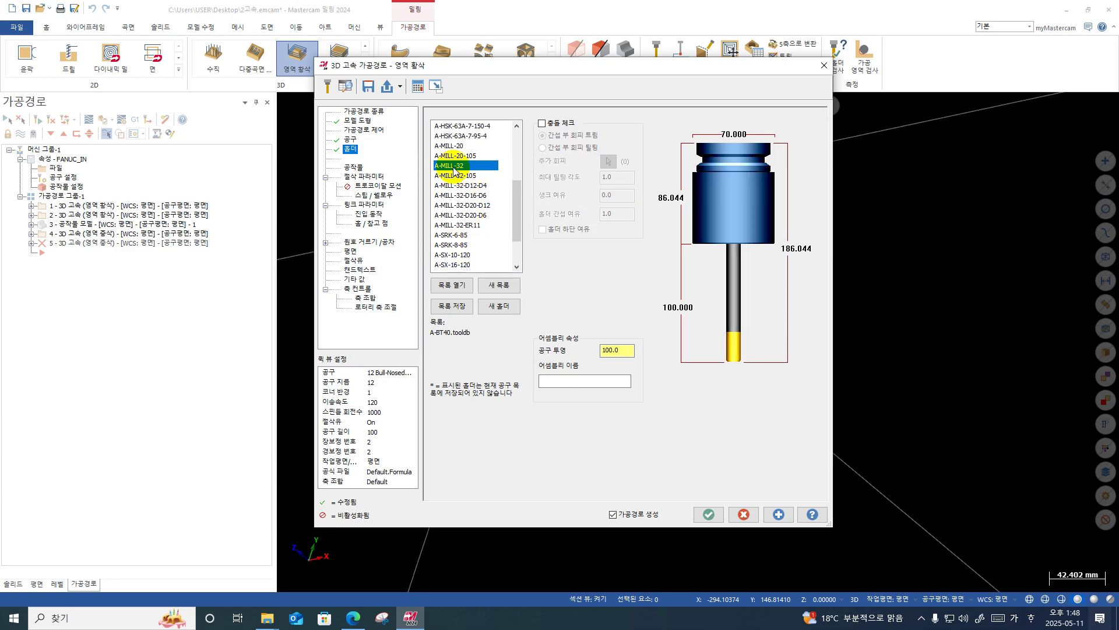
left_click_drag(634, 352, 546, 362)
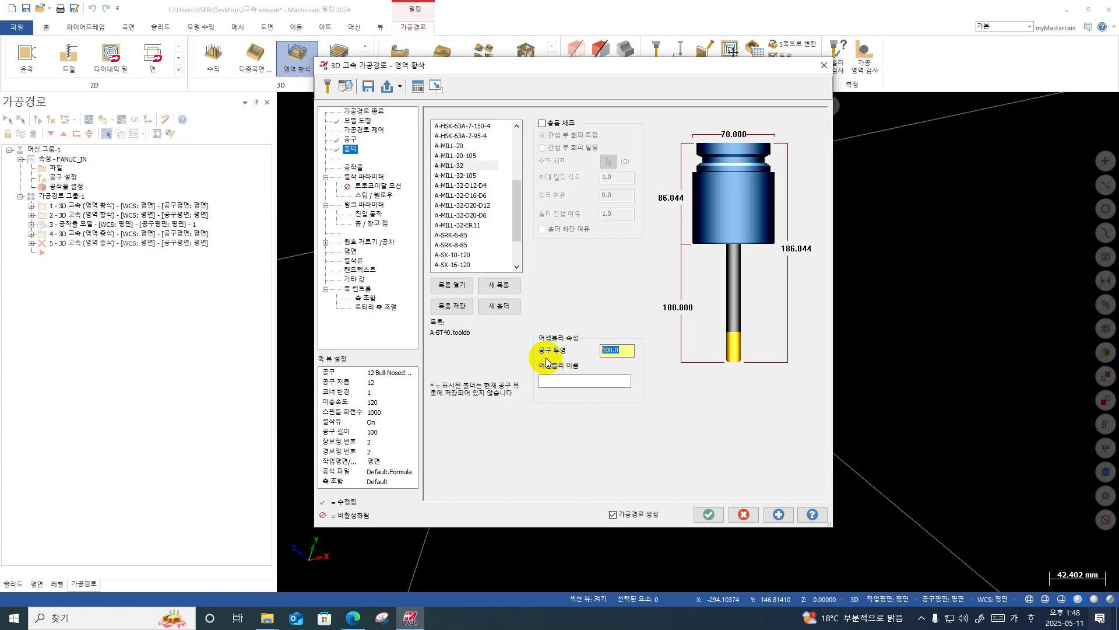
type("30")
key("Return")
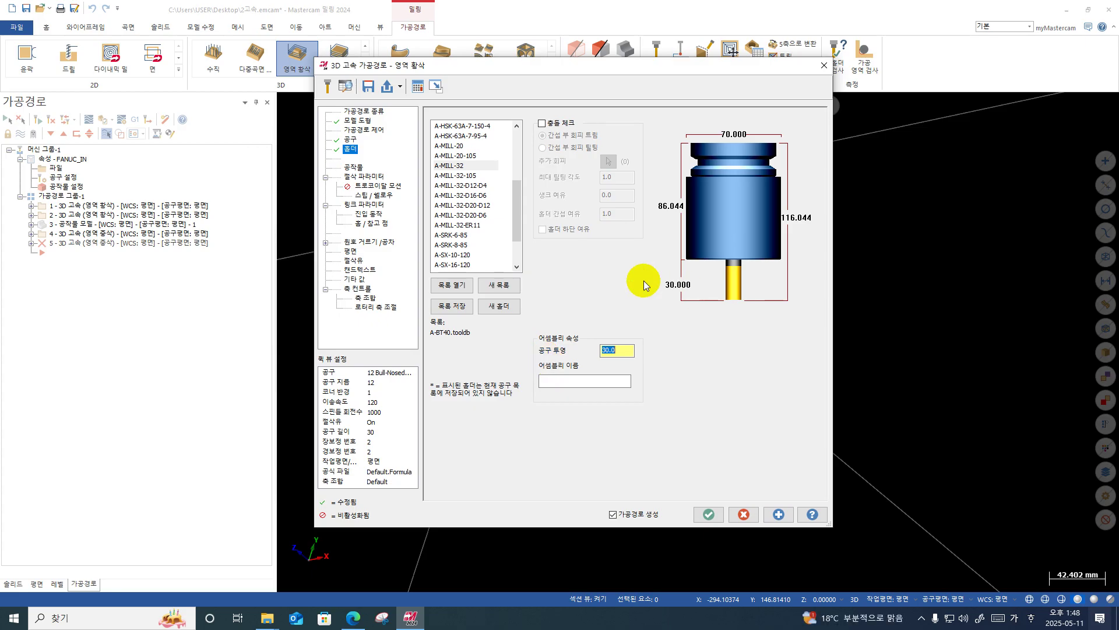
Base the rest-material (미절삭 재료) calculation in the stock settings on one previously executed operation.
left_click(354, 177)
left_click(353, 168)
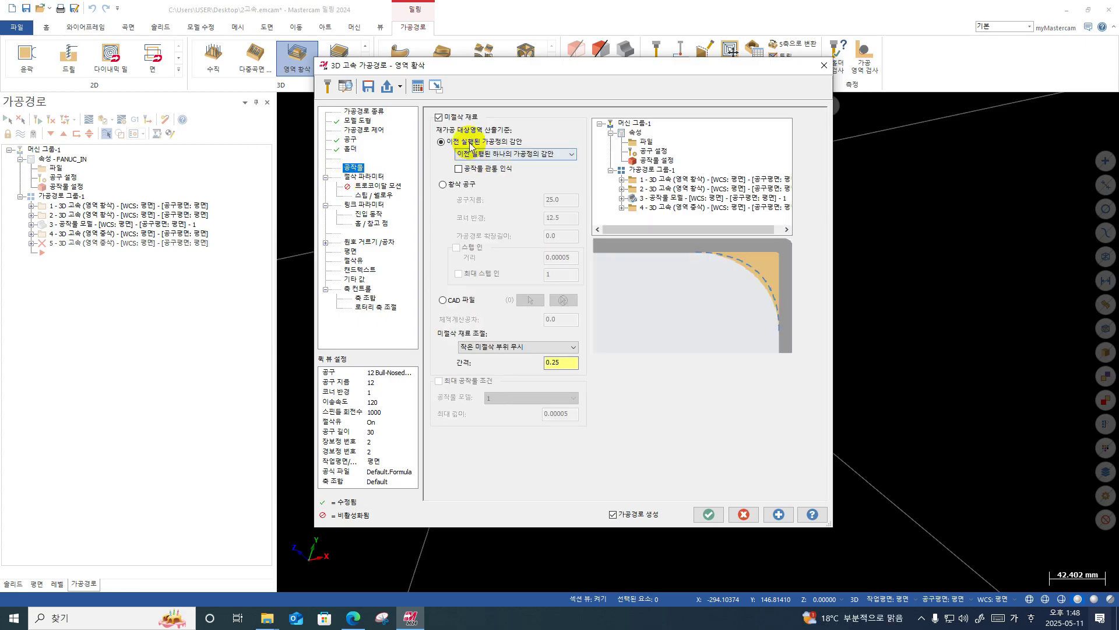
left_click(656, 200)
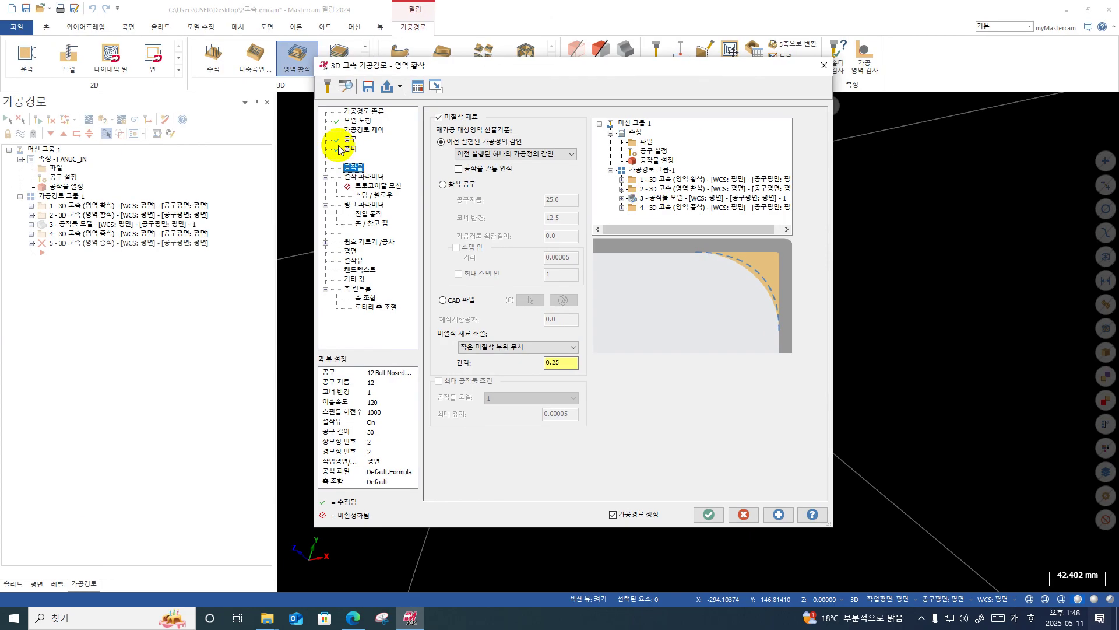
left_click(441, 142)
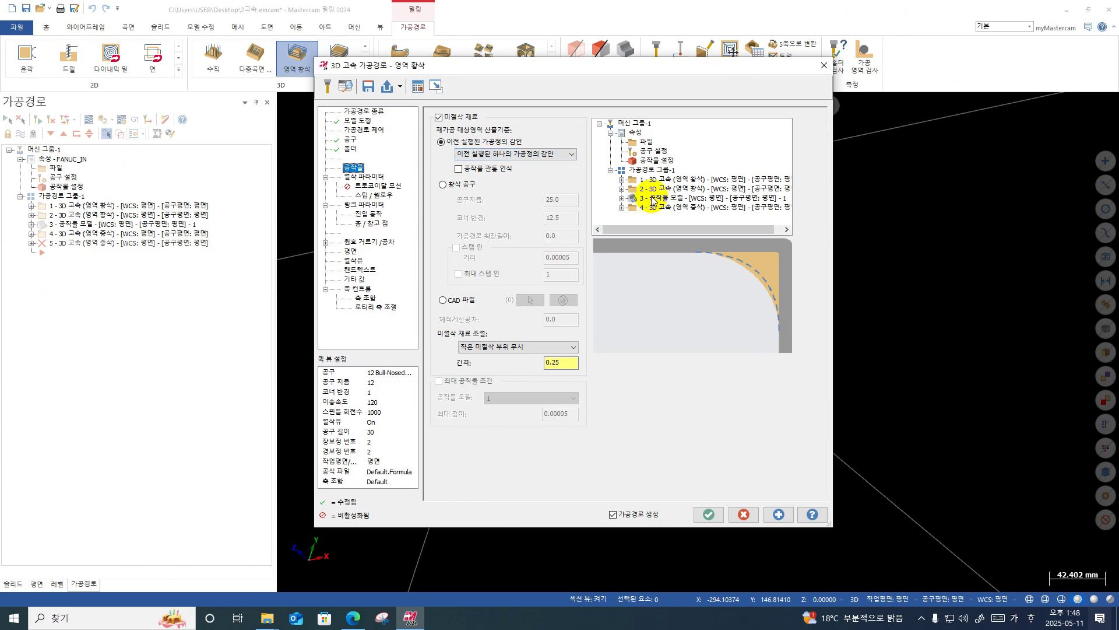
Set the cut parameters to a stepdown (스텝다운) of 1 and an XY stepover of 50% of the tool diameter.
left_click(359, 176)
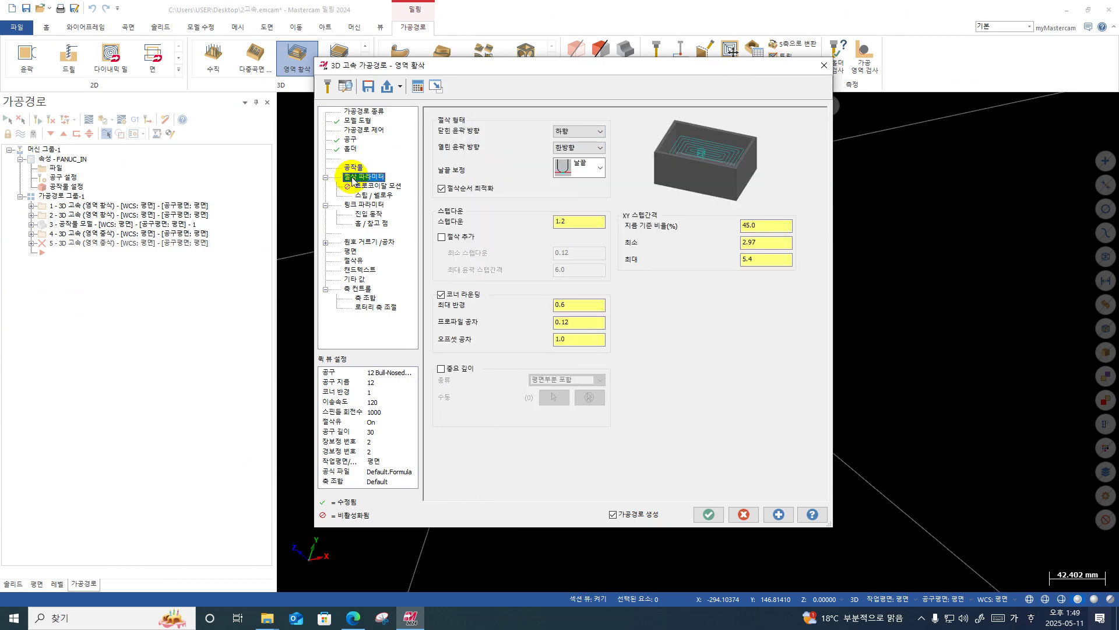
left_click_drag(576, 225, 481, 206)
type("1")
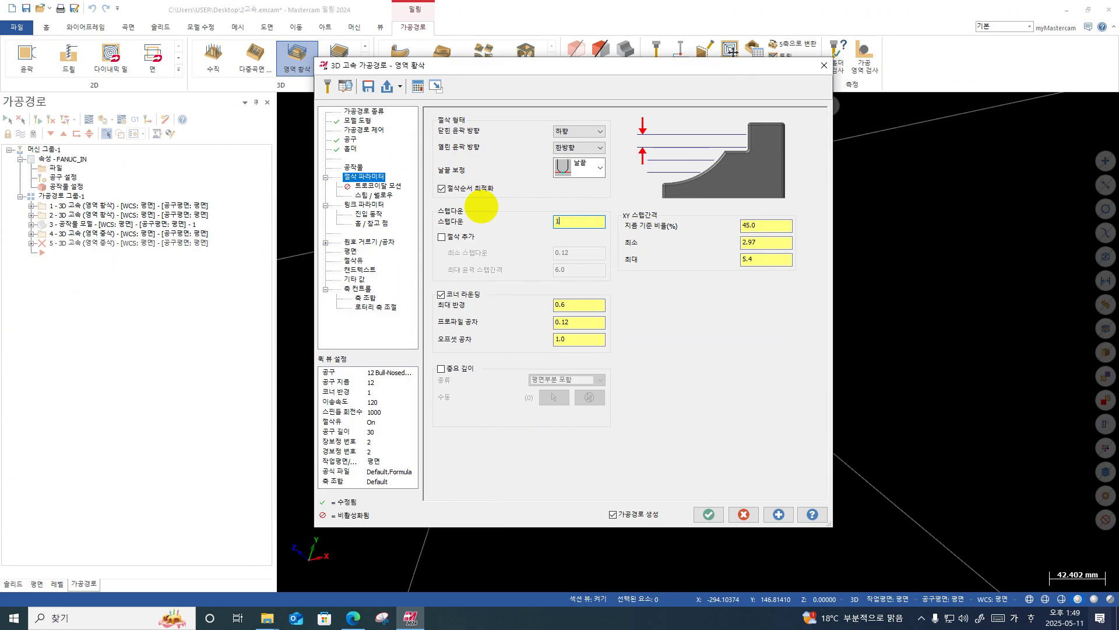
key("Return")
left_click_drag(790, 225, 741, 226)
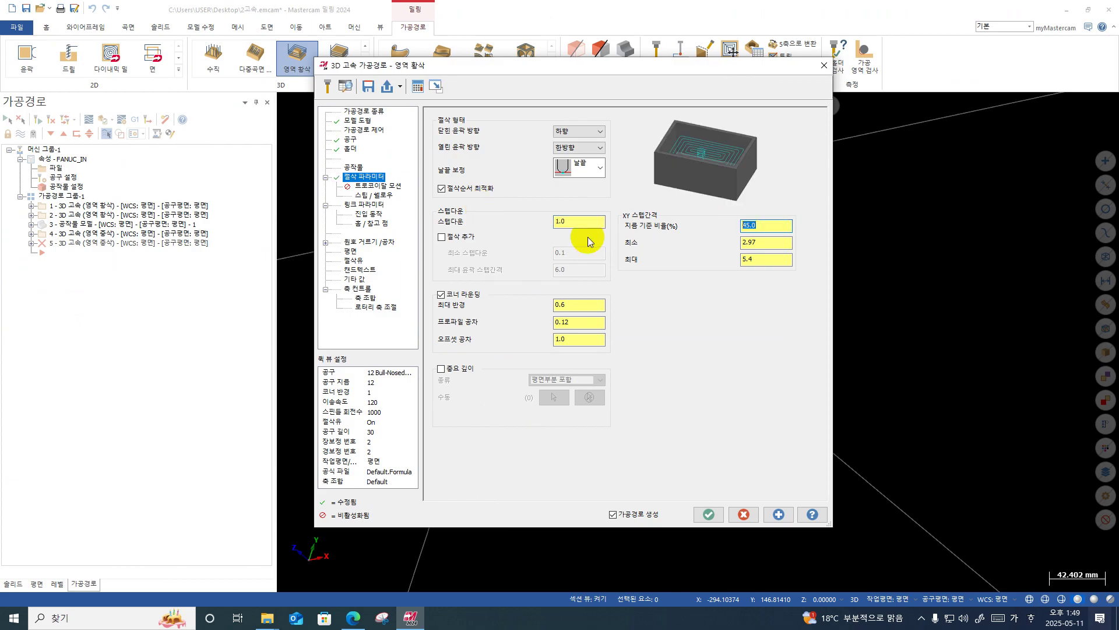
type("50")
key("Return")
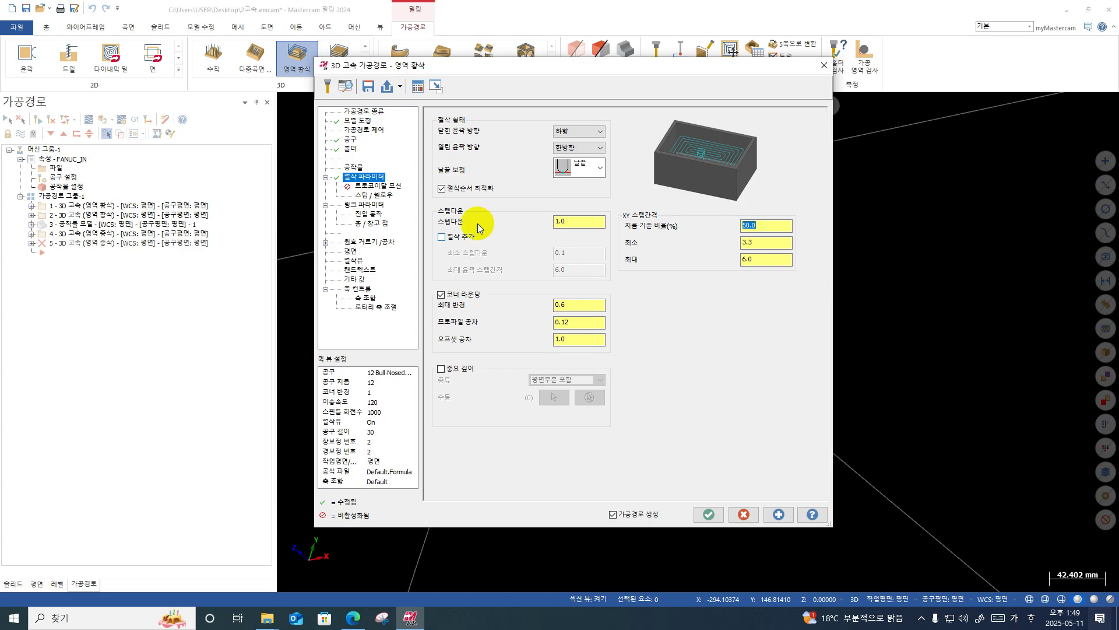
Detect the maximum Z depth limit (최대 깊이) from the model in the steep/shallow (스팁 / 쉘로우) settings.
left_click(378, 197)
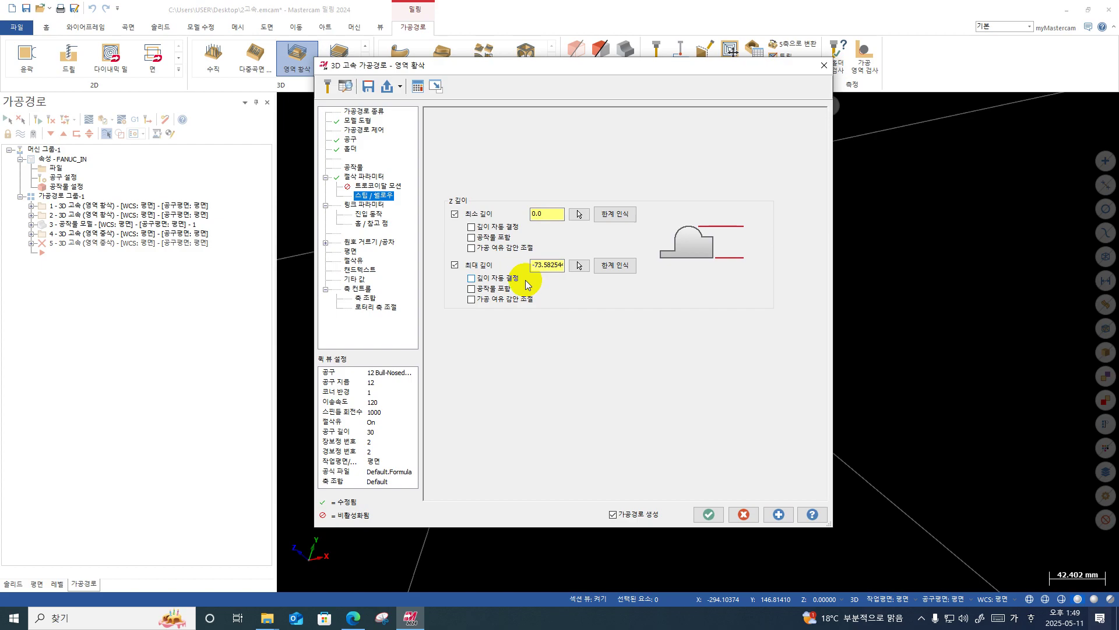
left_click(620, 271)
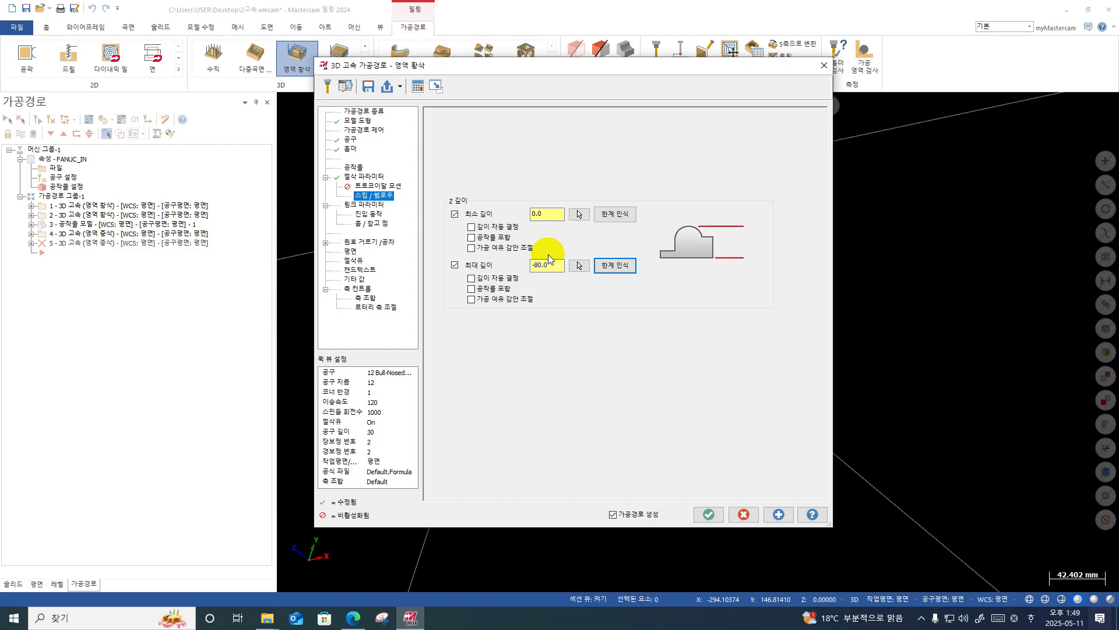
Set the entry radius (진입 반경) to 1 in the linking parameters.
left_click(354, 205)
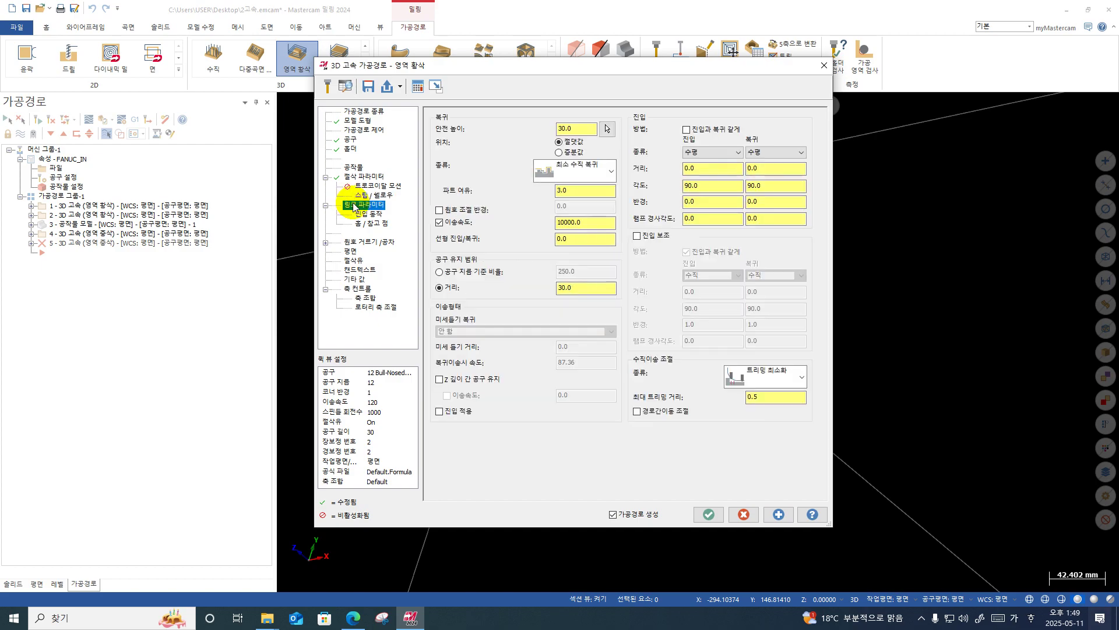
left_click(567, 128)
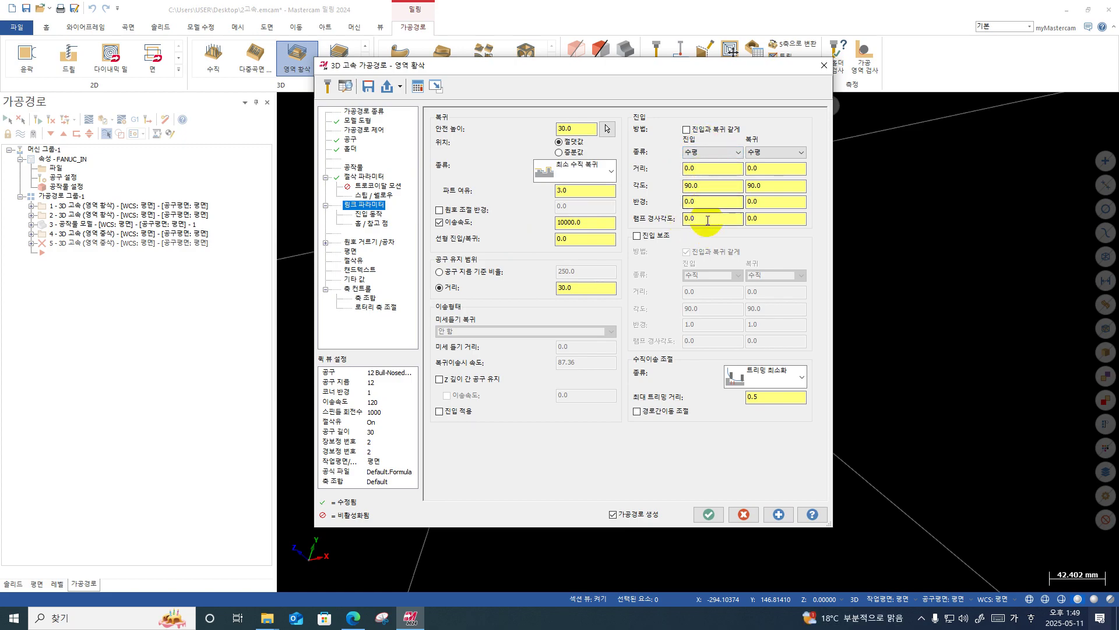
left_click(702, 168)
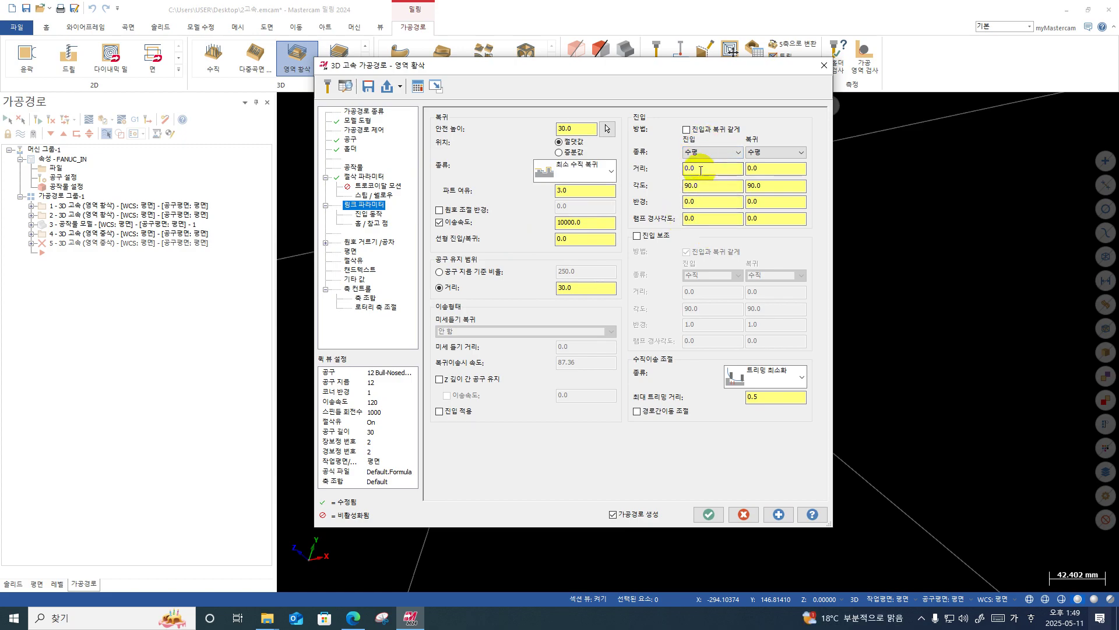
left_click(700, 200)
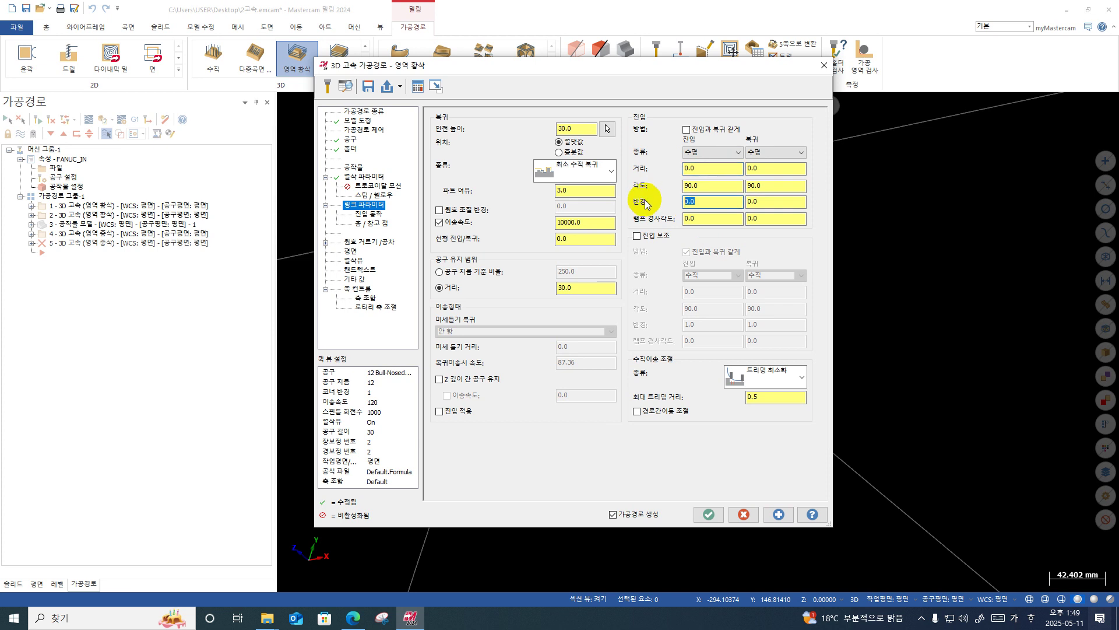
type("1")
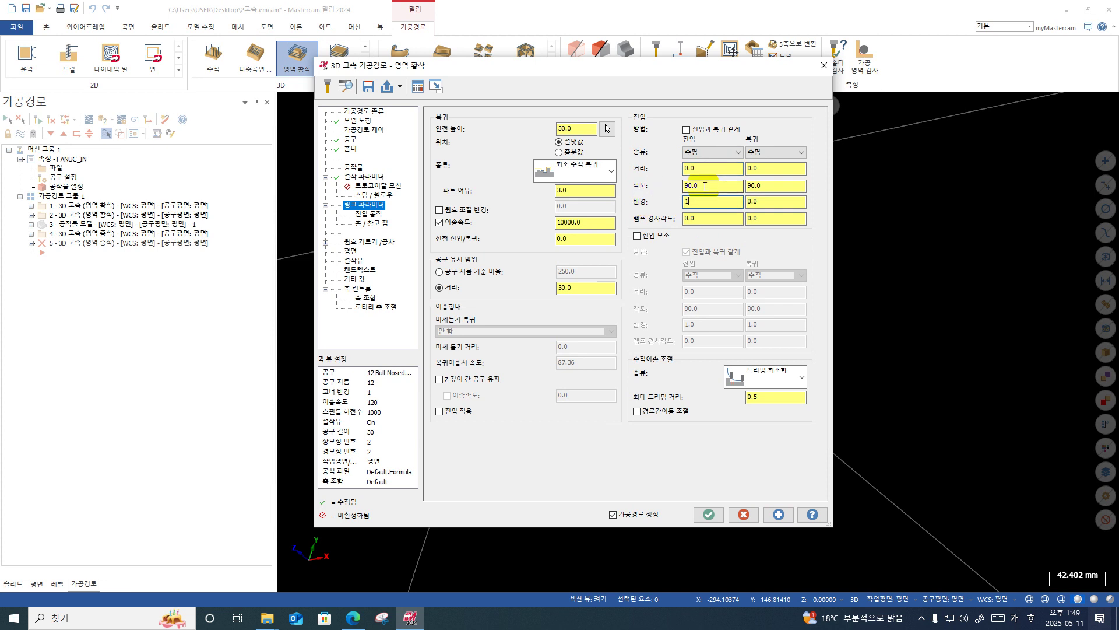
left_click(710, 168)
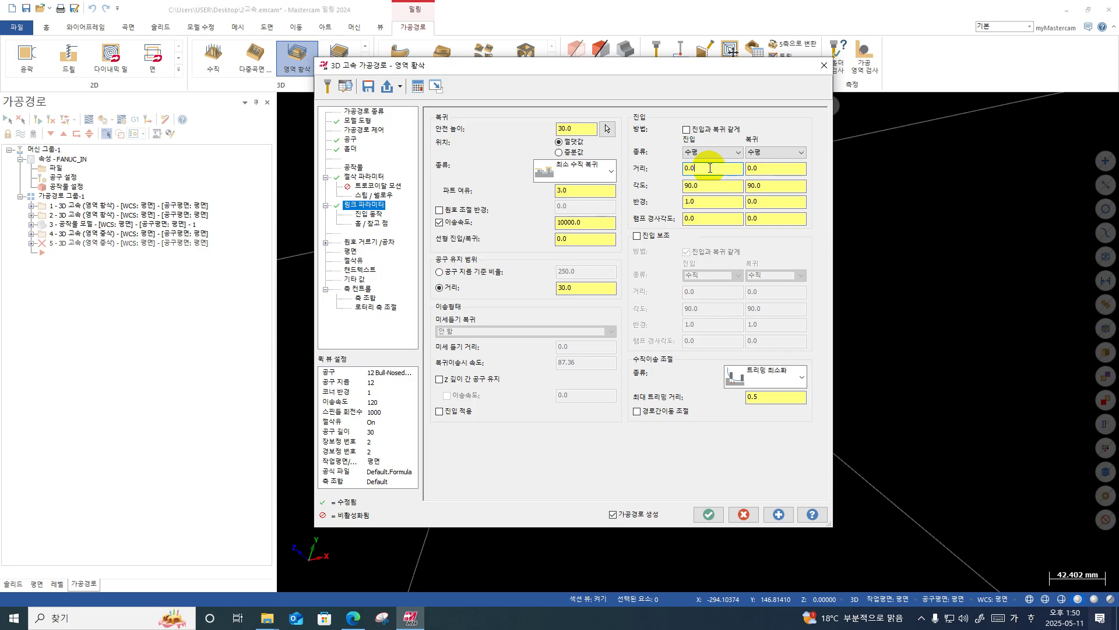
Set the helix entry motion's radius (헬릭스 반경) to 5.5 and generate the area roughing toolpath.
left_click(379, 212)
left_click(594, 148)
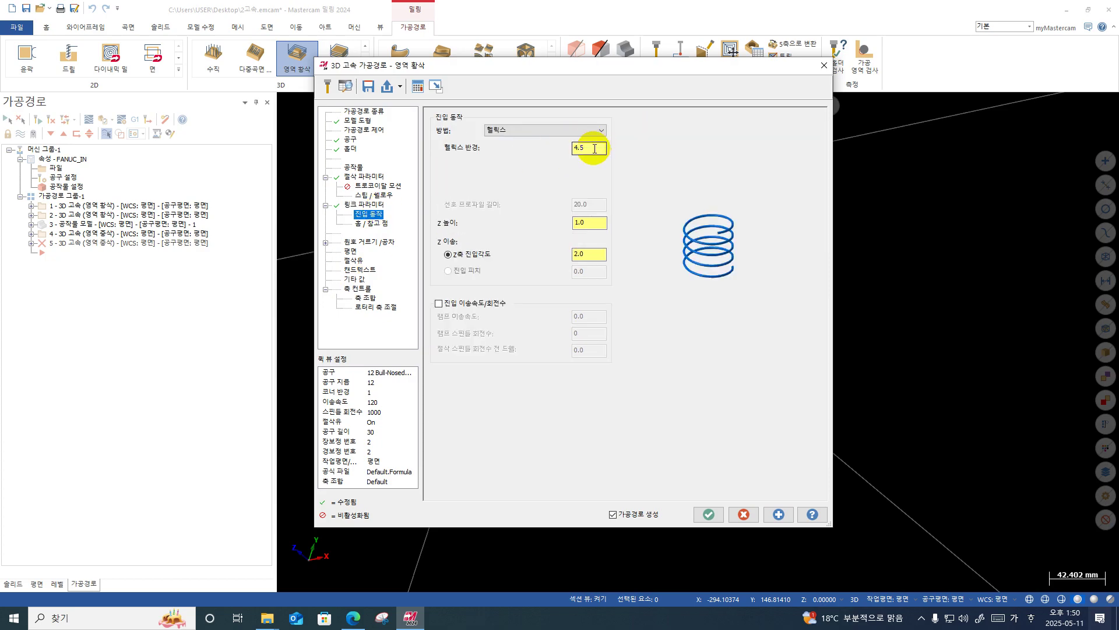
double_click(594, 148)
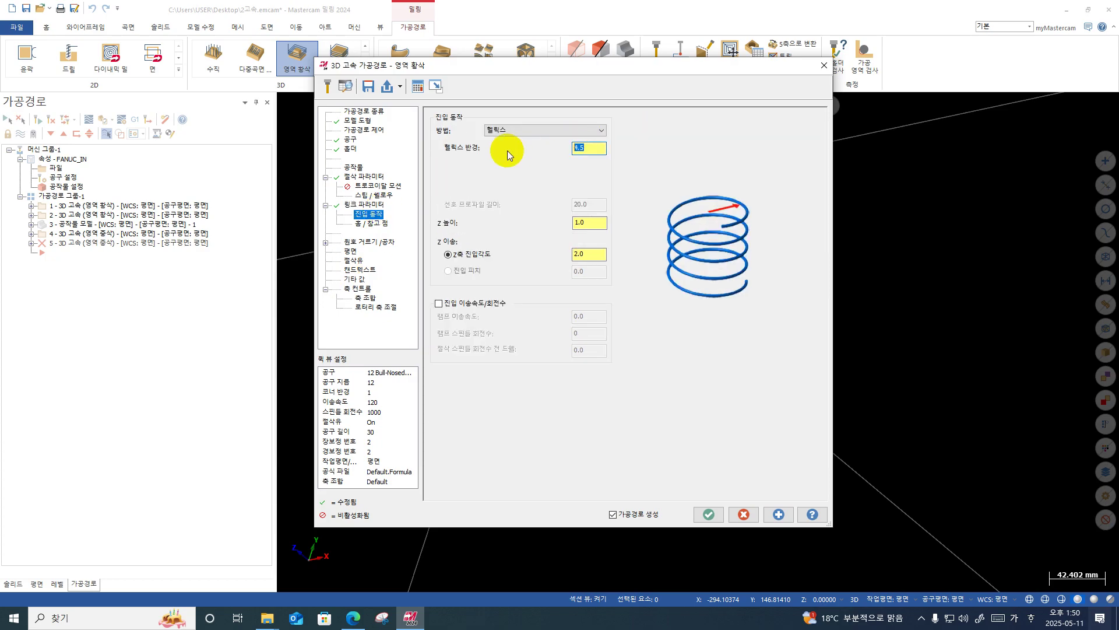
type("6")
key("Return")
type("5.5")
key("Return")
left_click(703, 516)
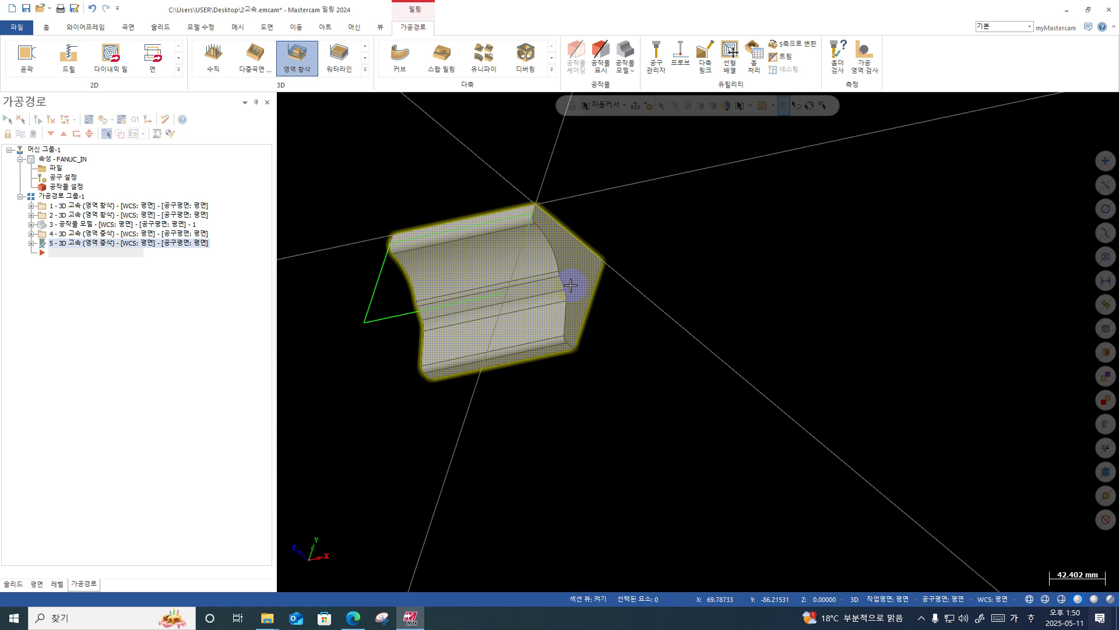
Open the new roughing toolpath in Mastercam Simulator and play its material-removal verification (모의가공).
left_click(380, 27)
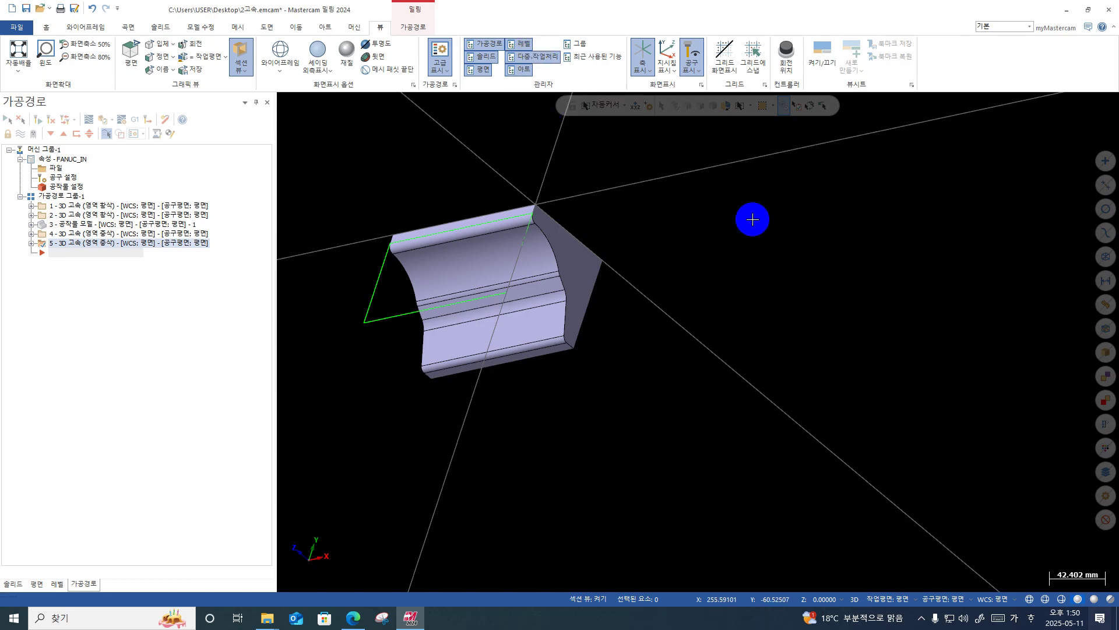
scroll(600, 334, "down", 2)
middle_click_drag(531, 321, 584, 324)
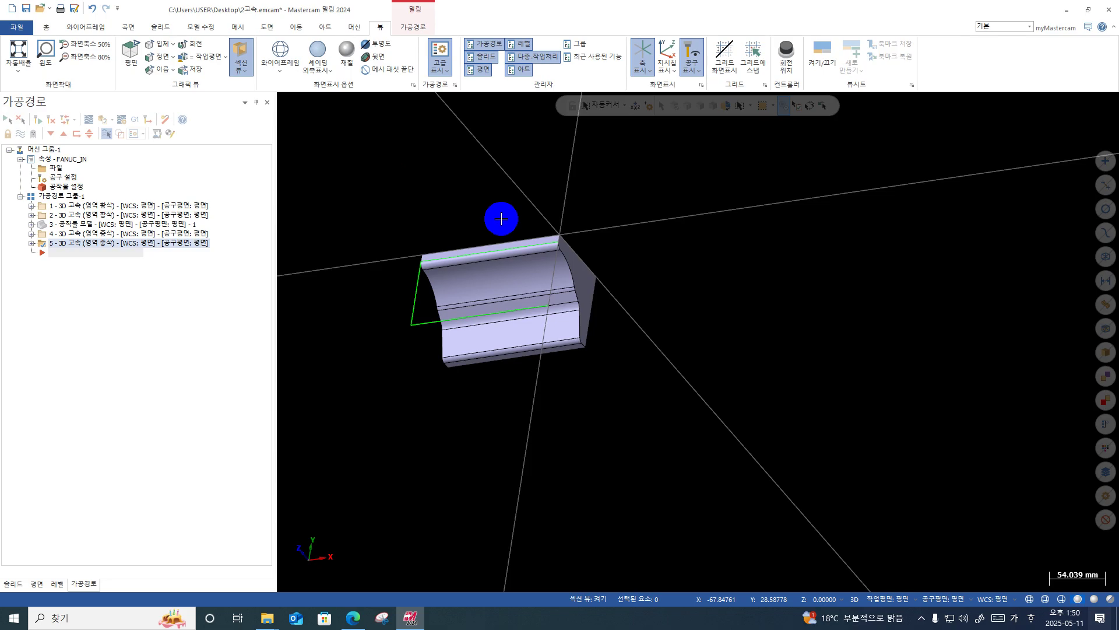
scroll(540, 307, "up", 2)
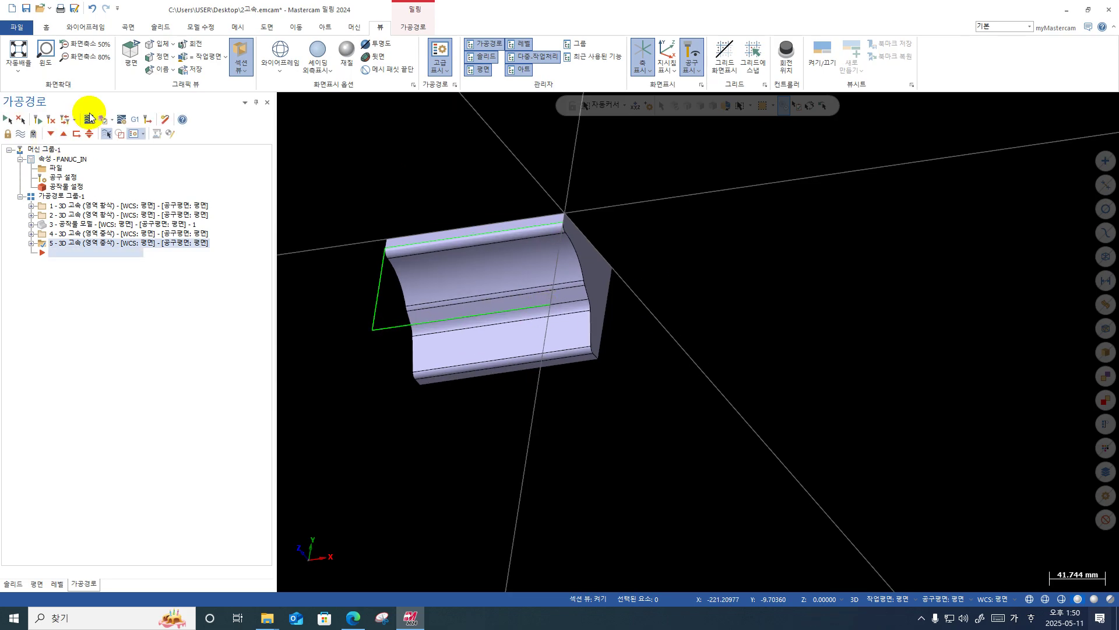
left_click(100, 121)
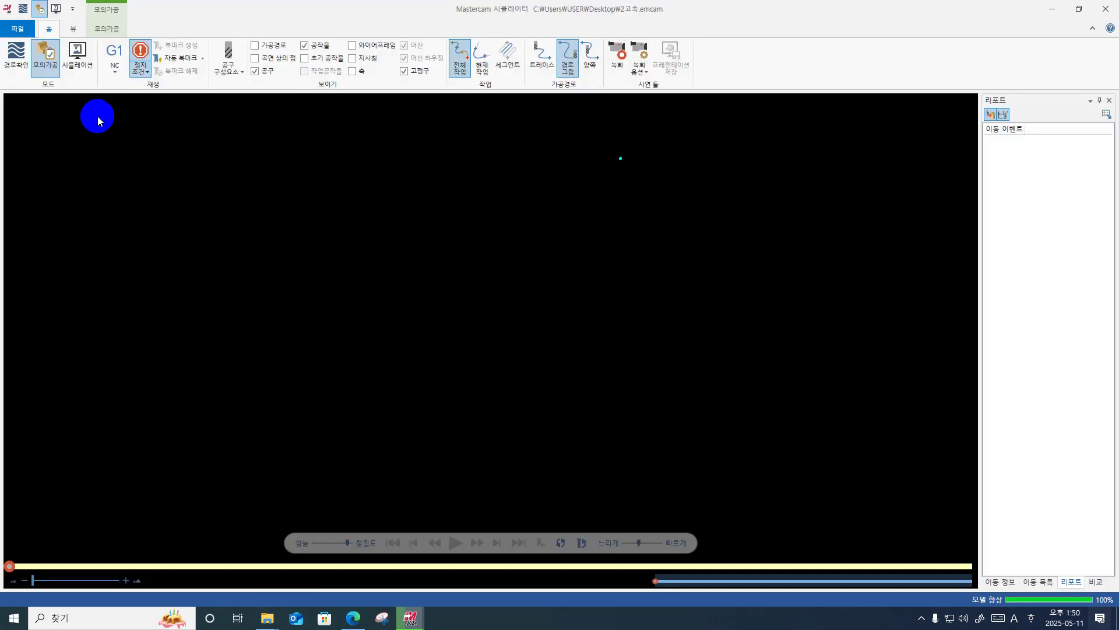
mouse_move(425, 353)
middle_mouse_down()
mouse_move(411, 347)
mouse_move(425, 361)
middle_mouse_up()
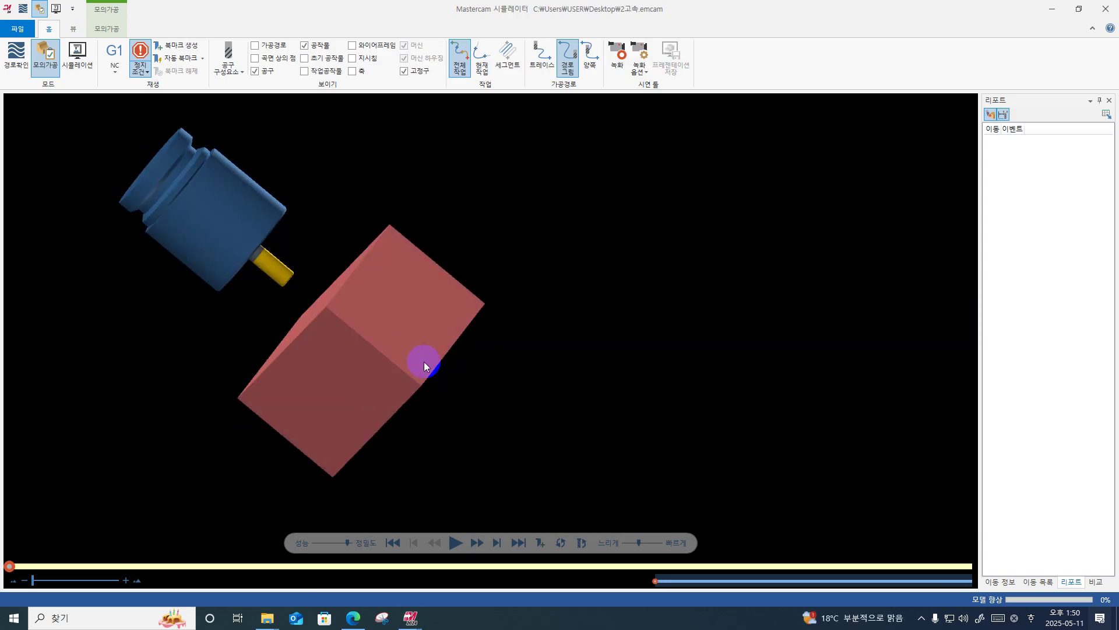
left_click(456, 543)
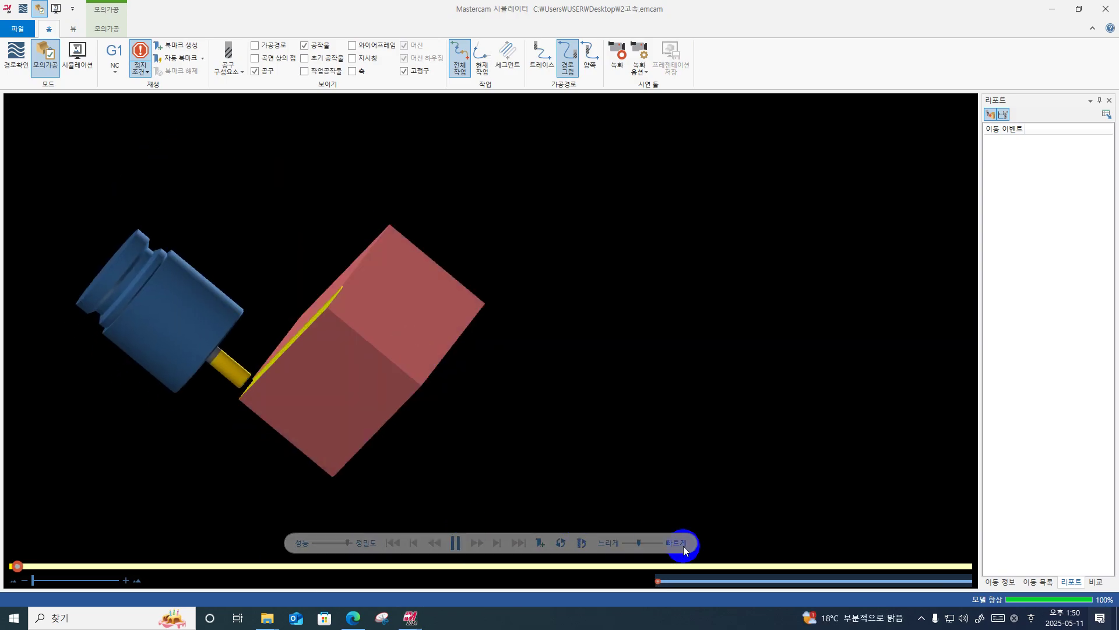
Raise the verification playback speed and examine the holder's clearance to the stock from several angles during cutting.
left_click(651, 543)
scroll(388, 259, "up", 3)
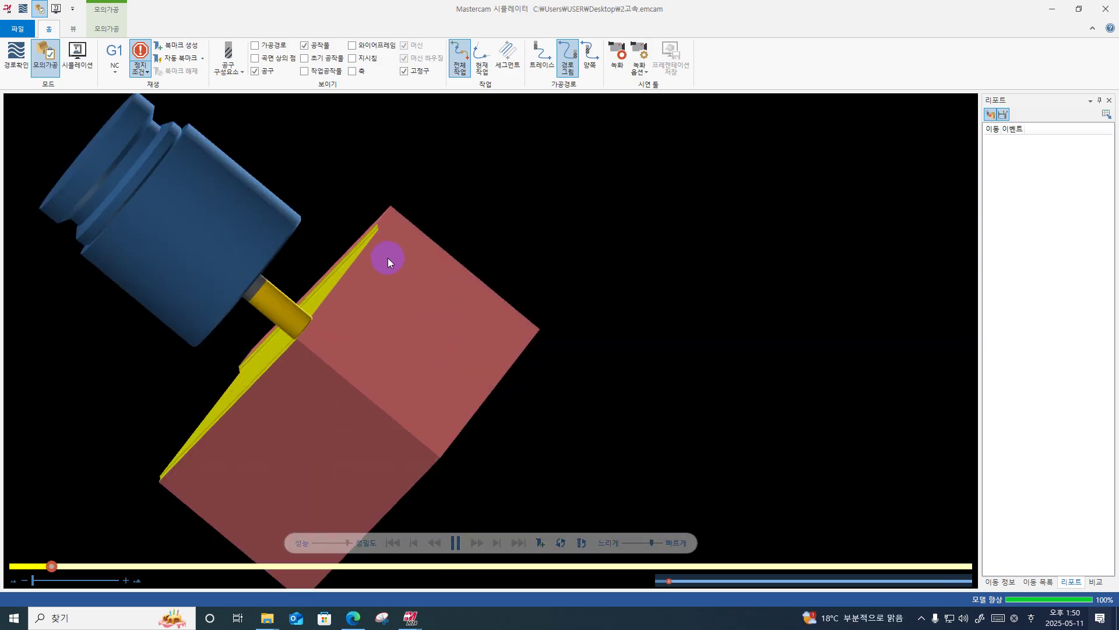
middle_click_drag(389, 259, 369, 254)
left_click(147, 74)
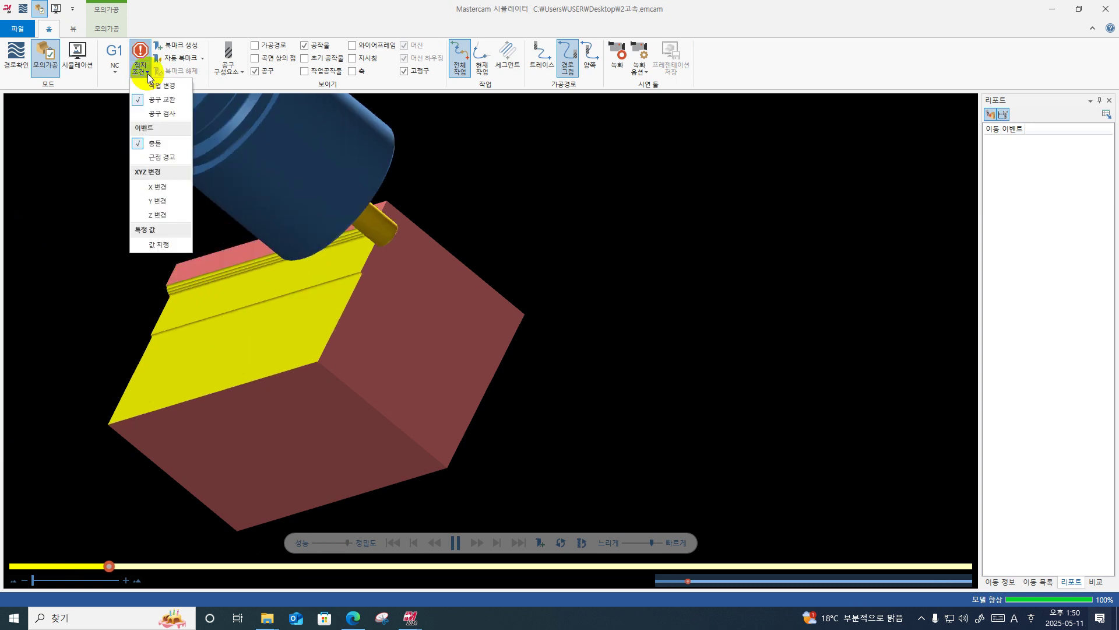
left_click(435, 225)
scroll(370, 255, "up", 2)
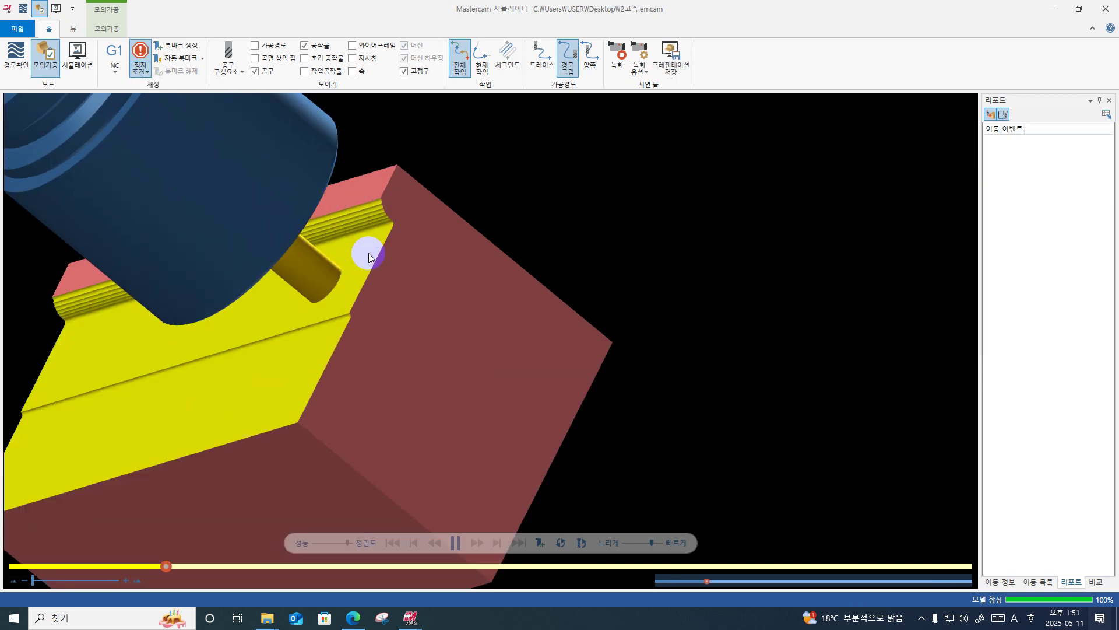
middle_click_drag(475, 367, 453, 370)
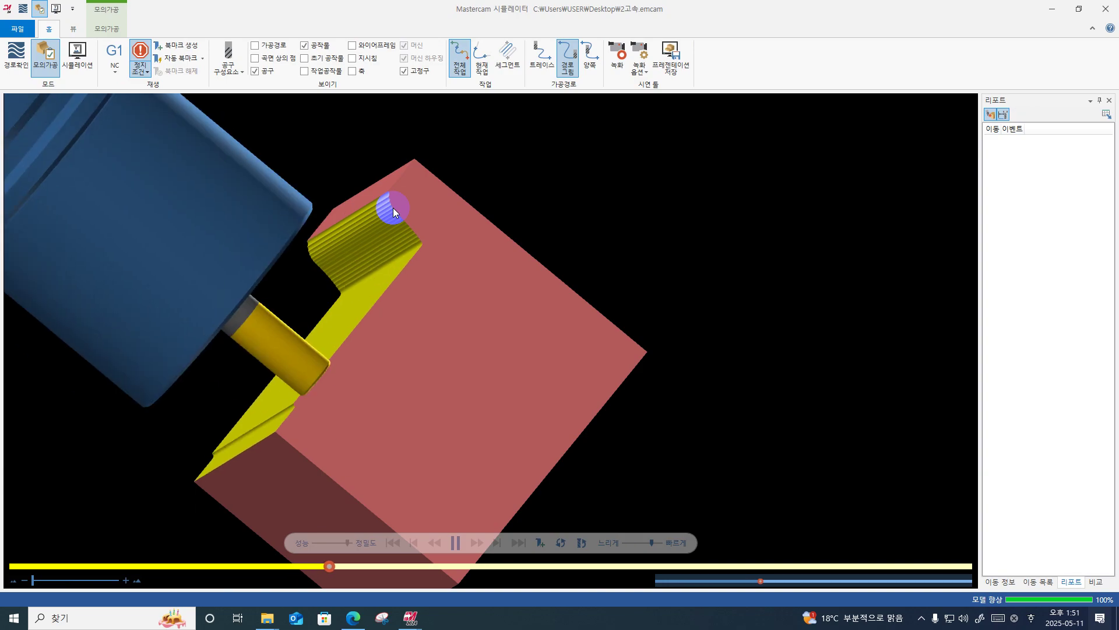
middle_click_drag(393, 208, 548, 382)
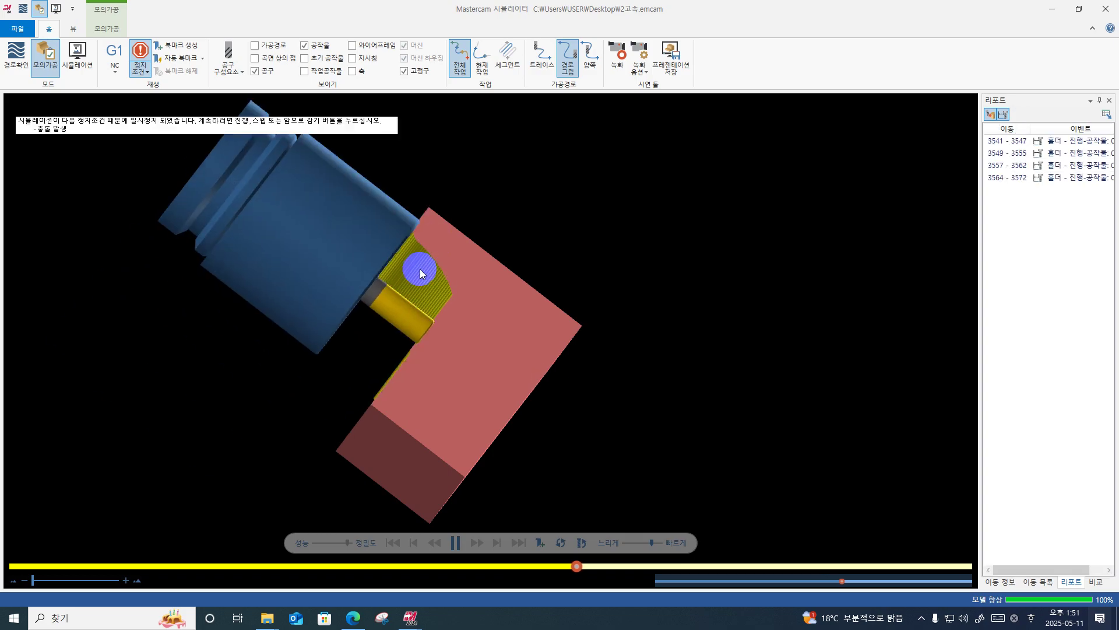
mouse_move(420, 270)
middle_mouse_down()
mouse_move(429, 281)
mouse_move(407, 261)
middle_mouse_up()
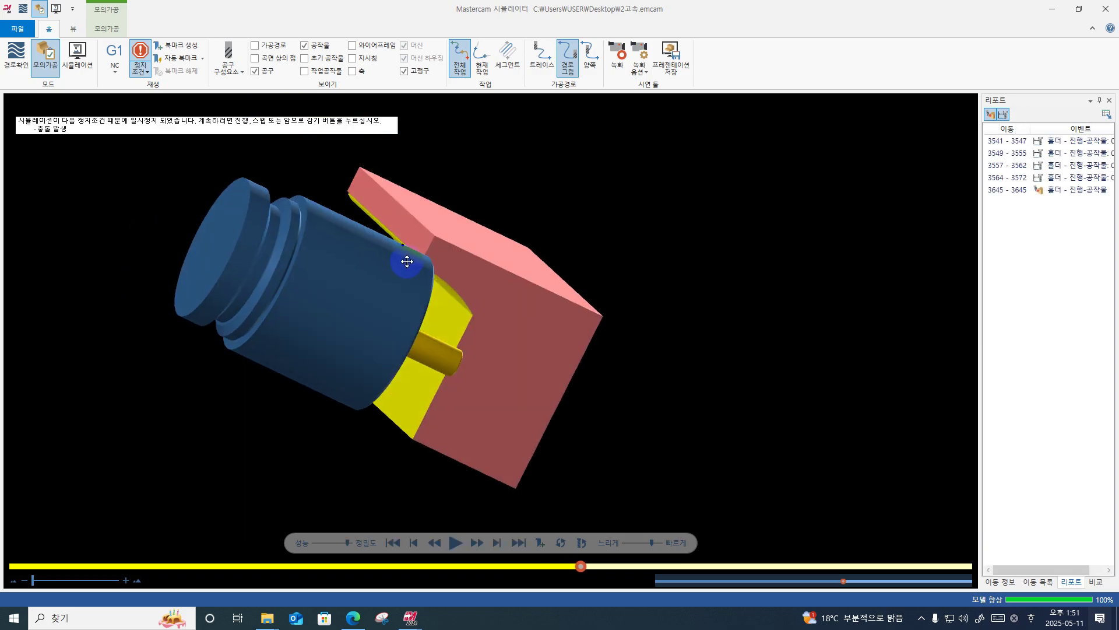
Resume the verification past the collision stops and examine where the holder meets the upper stock.
left_click(445, 544)
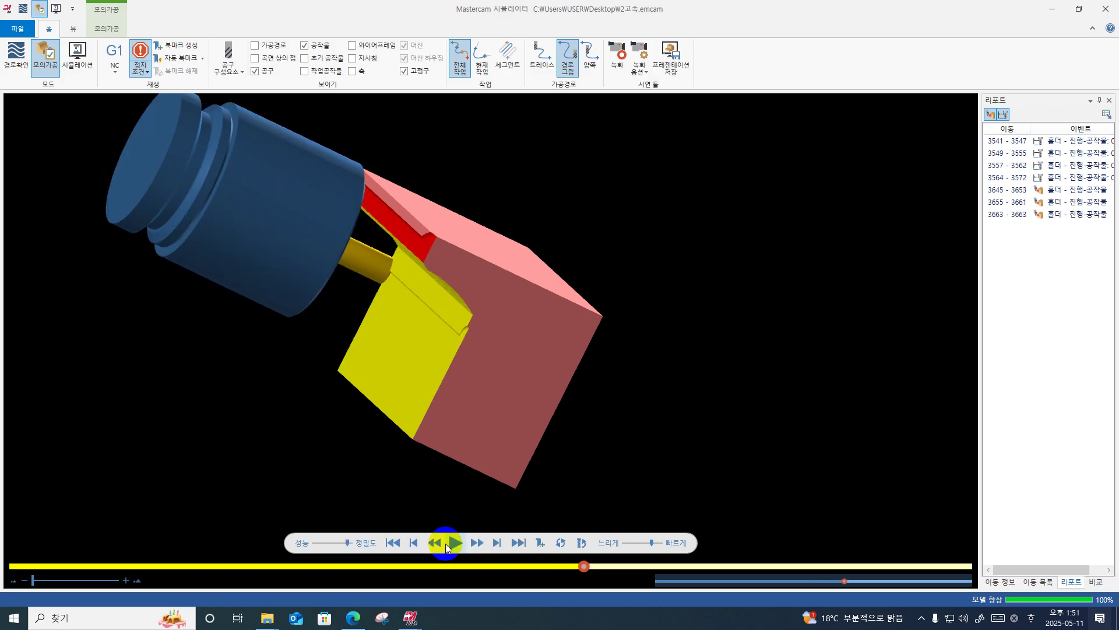
left_click(445, 543)
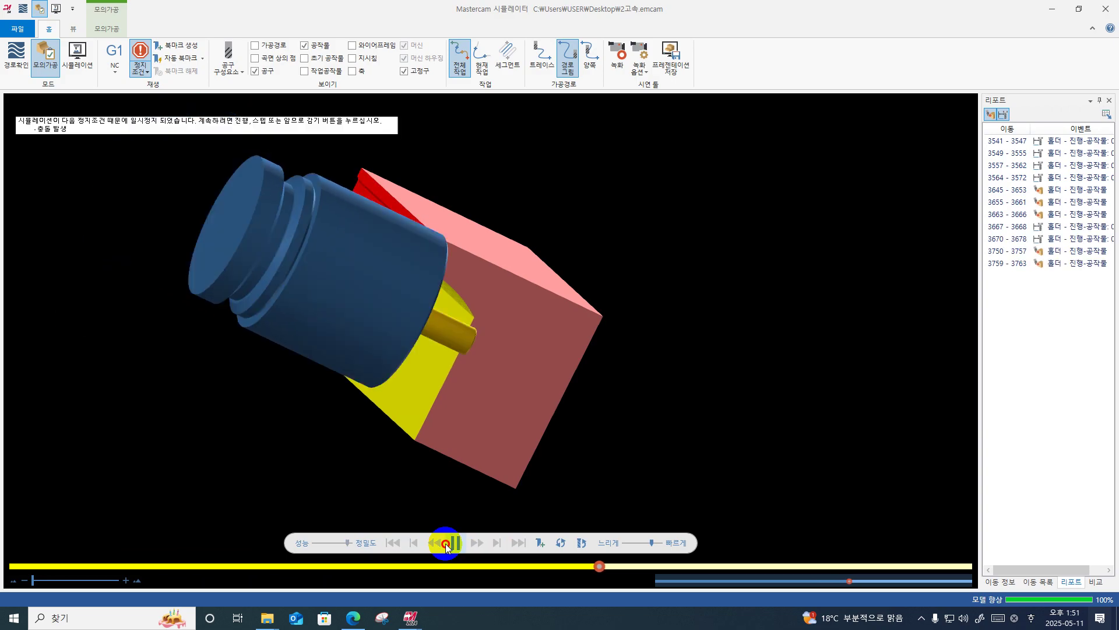
left_click_drag(346, 204, 361, 199)
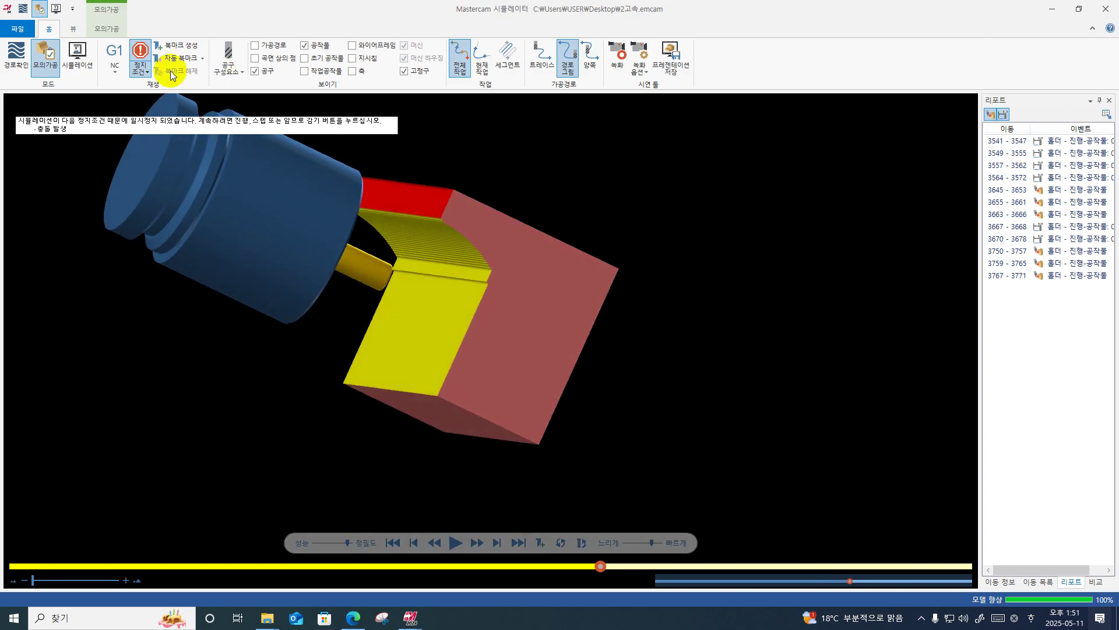
Disable the collision (충돌) stop condition and continue the verification without interruptions, pausing it partway.
left_click(145, 72)
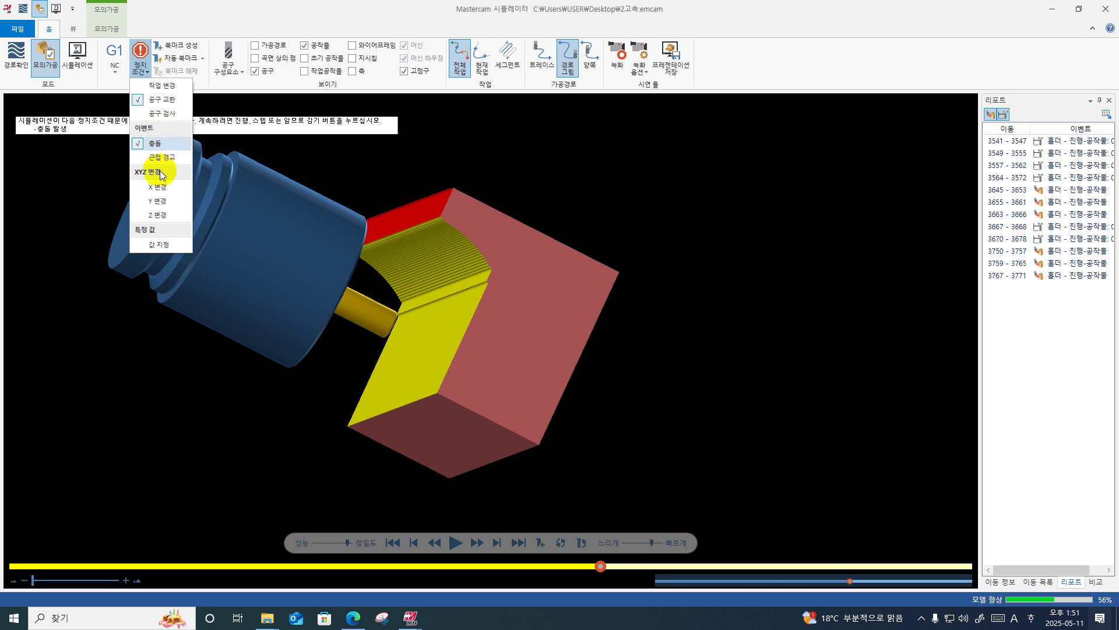
left_click(154, 144)
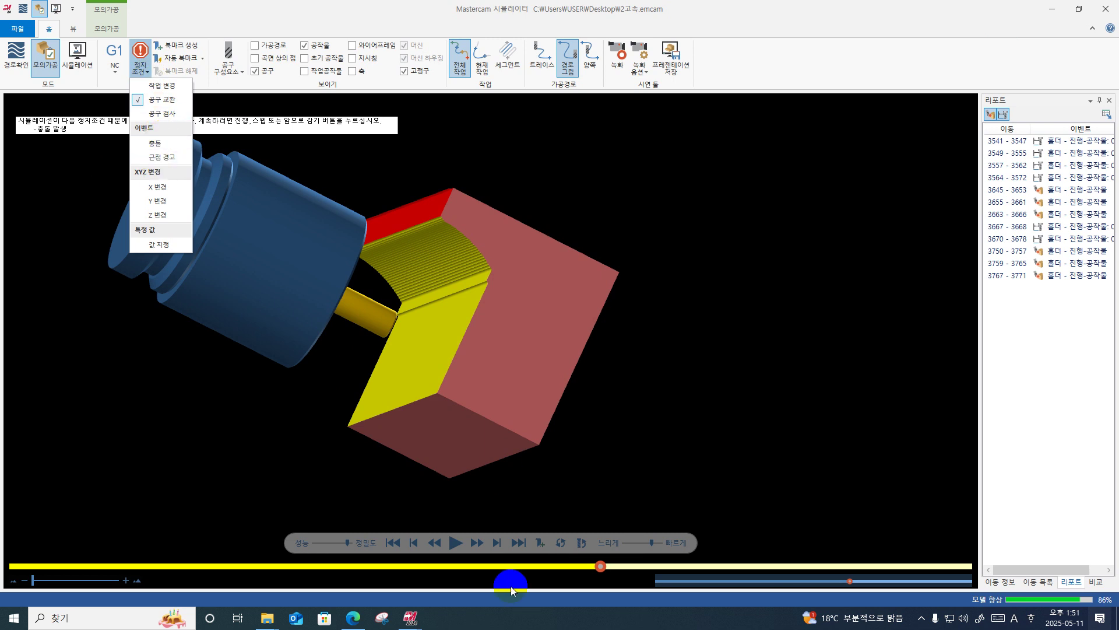
left_click(457, 545)
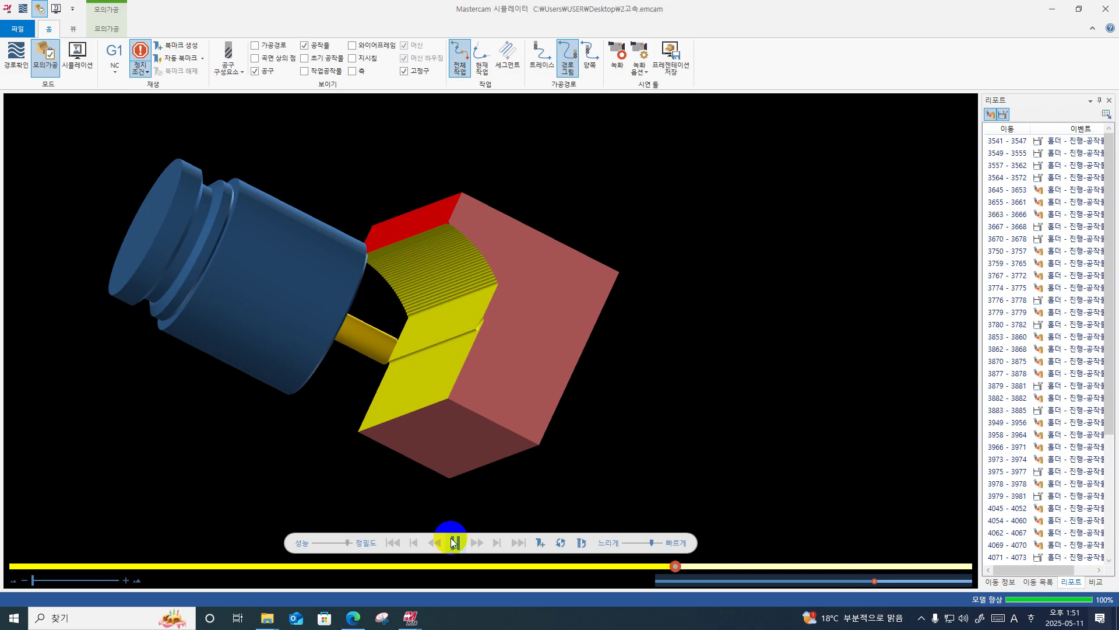
Re-enable the collision (충돌) stop condition and close the simulator.
left_click(143, 65)
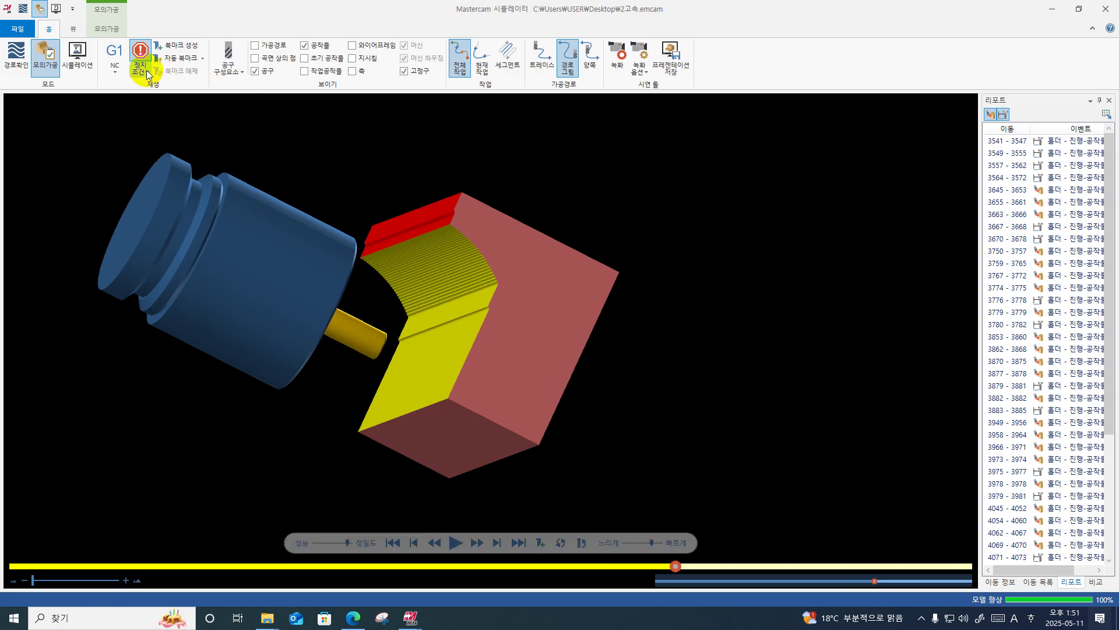
left_click(157, 141)
left_click(603, 196)
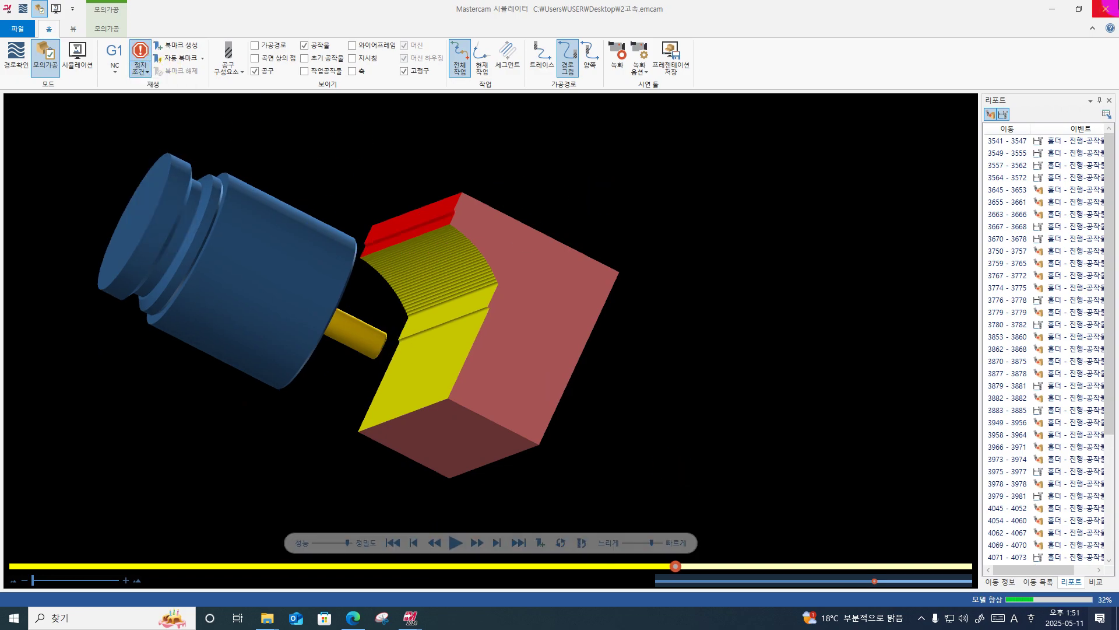
left_click(1111, 8)
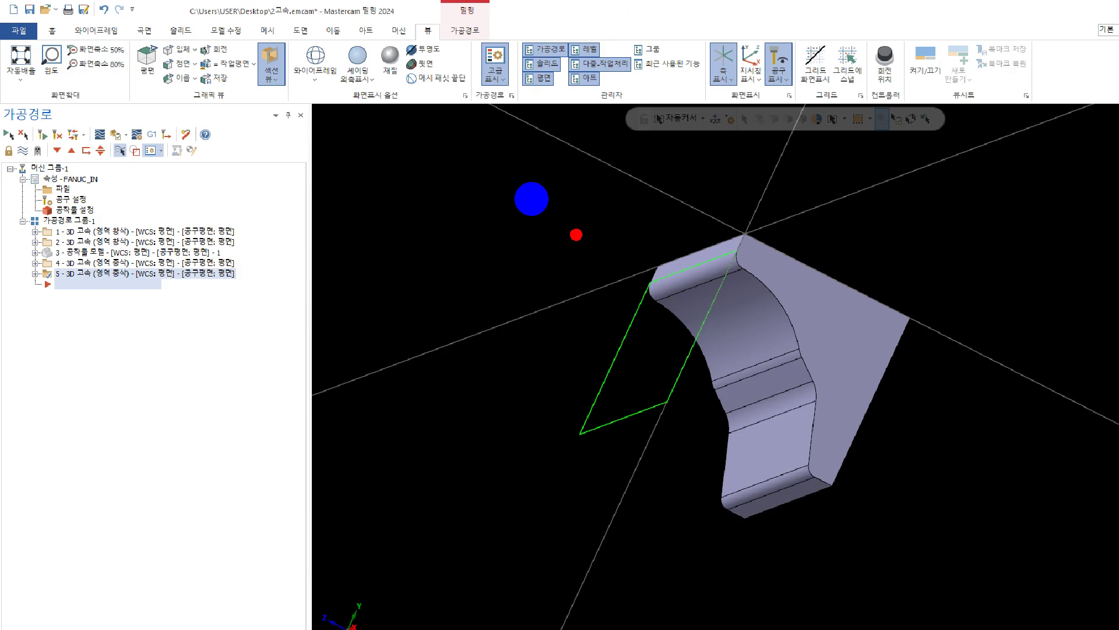
mouse_move(1046, 185)
left_mouse_down()
mouse_move(729, 195)
mouse_move(344, 629)
mouse_move(1118, 629)
left_mouse_up()
left_click_drag(959, 580, 950, 175)
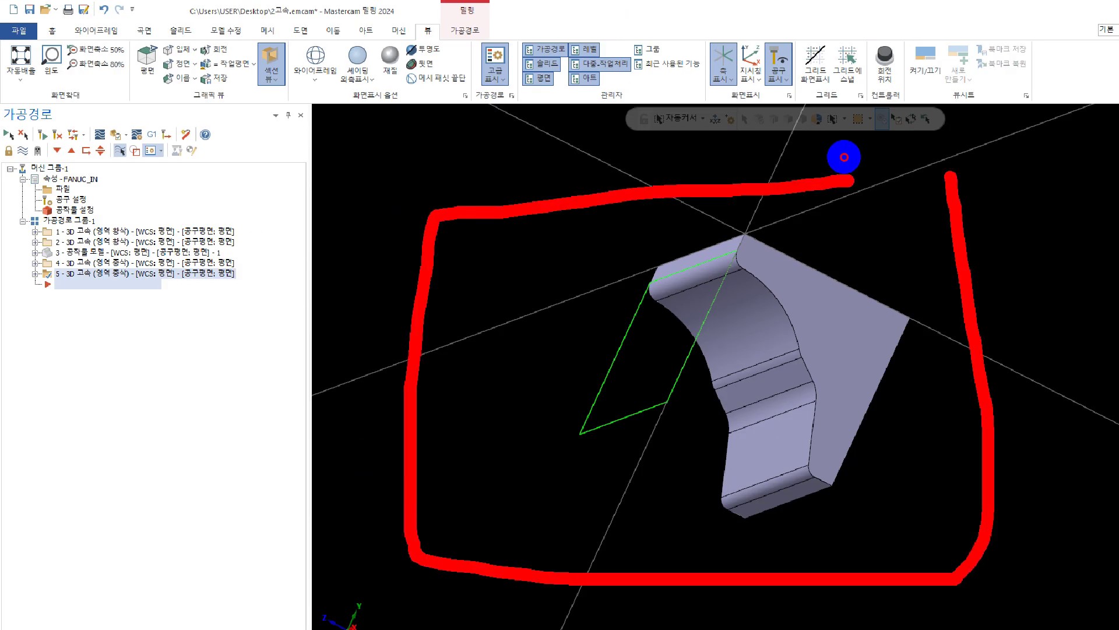
mouse_move(597, 278)
left_mouse_down()
mouse_move(664, 332)
mouse_move(621, 283)
left_mouse_up()
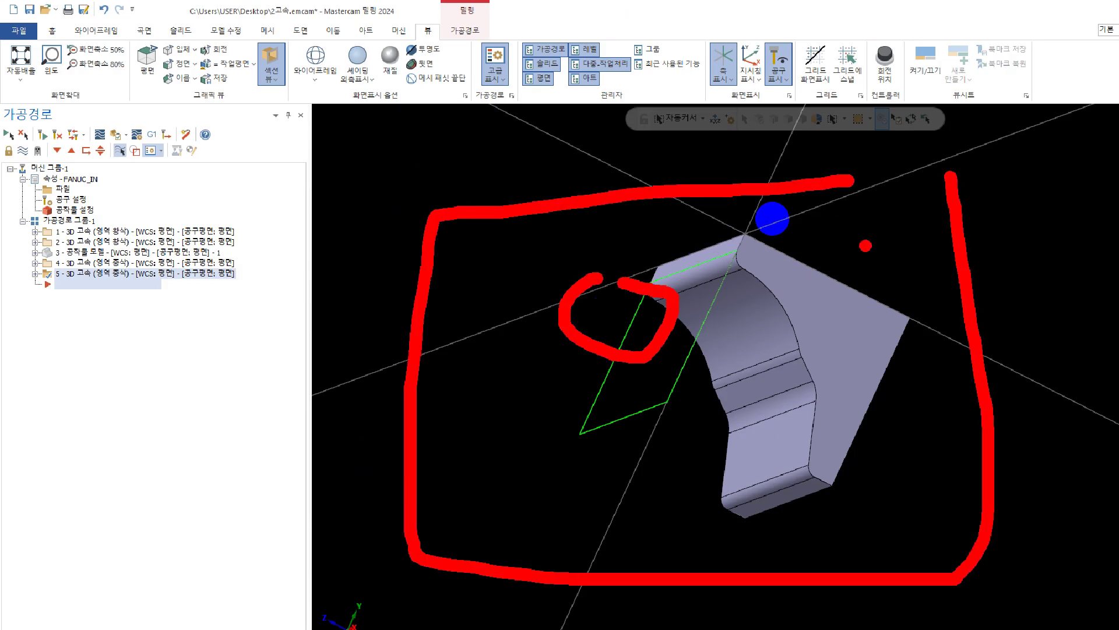
mouse_move(910, 280)
left_mouse_down()
mouse_move(877, 245)
mouse_move(518, 300)
mouse_move(448, 458)
mouse_move(460, 521)
left_mouse_up()
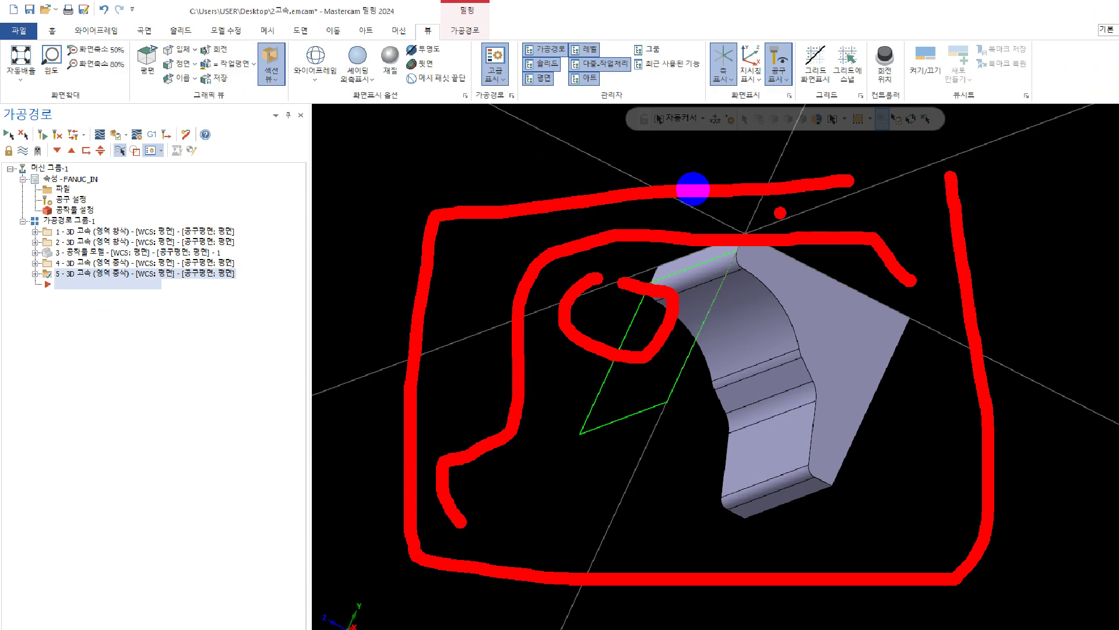
left_click_drag(853, 208, 710, 171)
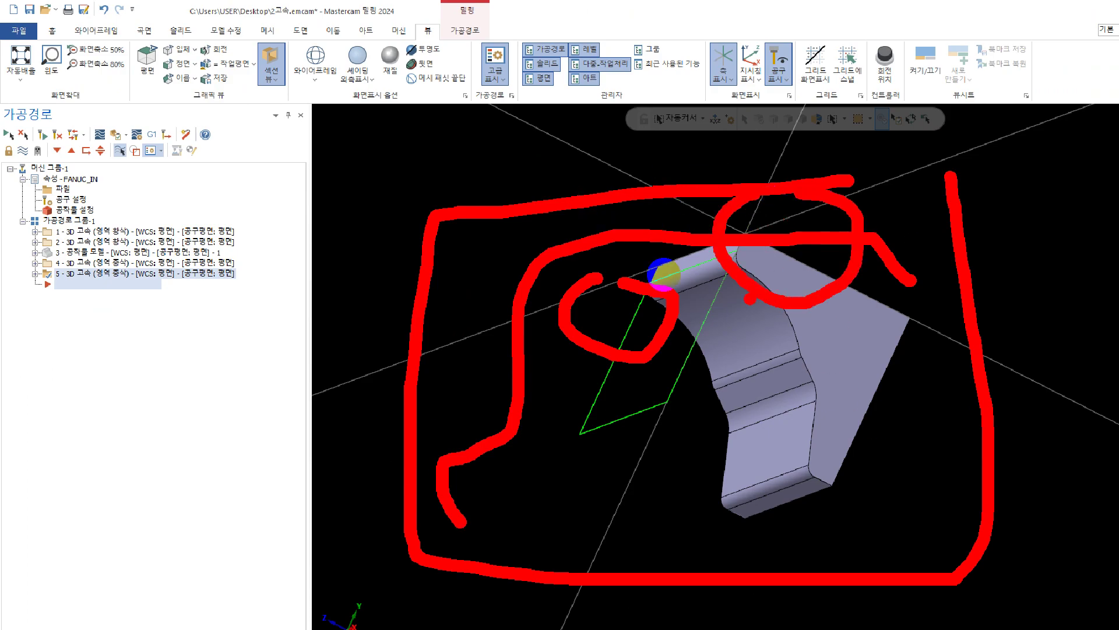
mouse_move(650, 318)
left_mouse_down()
mouse_move(674, 258)
mouse_move(484, 403)
left_mouse_up()
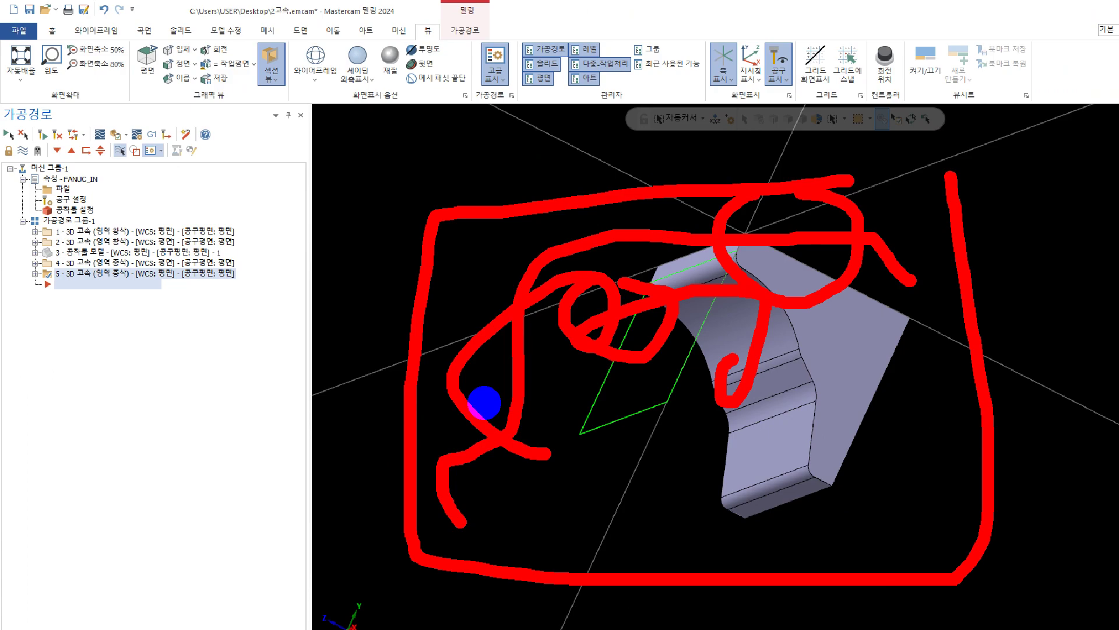
key("Escape")
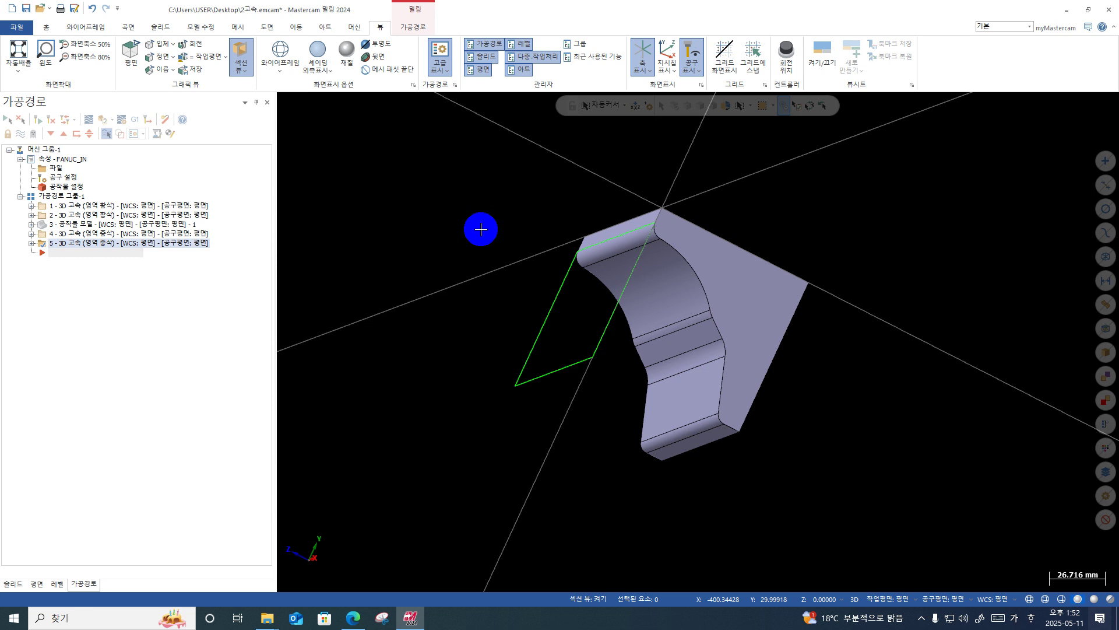
middle_click_drag(475, 276, 506, 267)
Reopen the parameters of toolpath 5 and enable collision check (충돌 체크) in its holder settings.
left_click(31, 244)
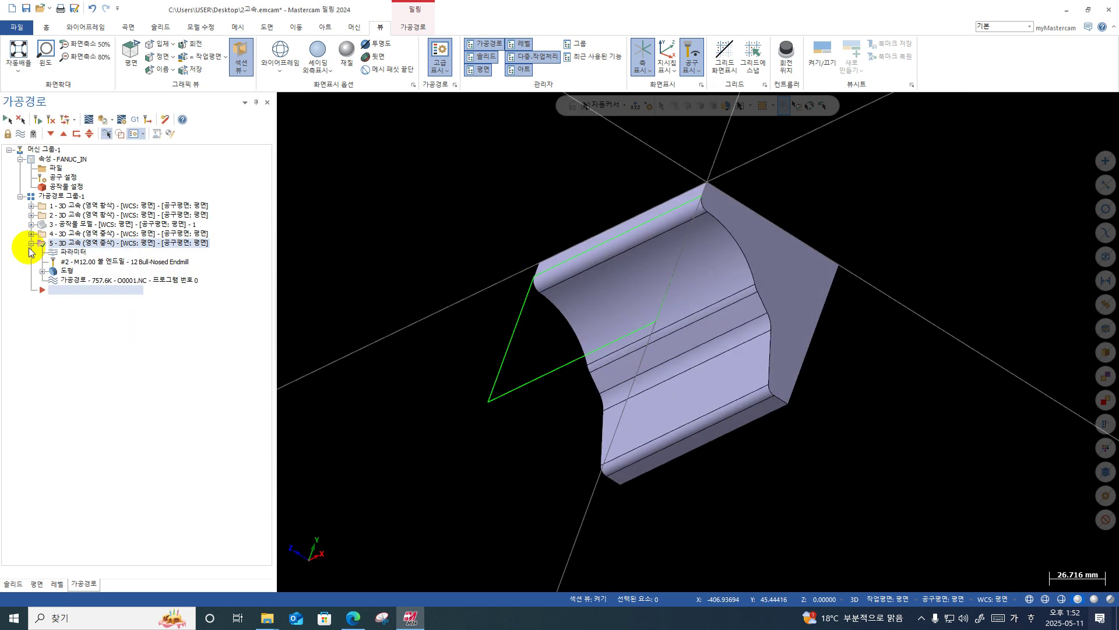
left_click(69, 251)
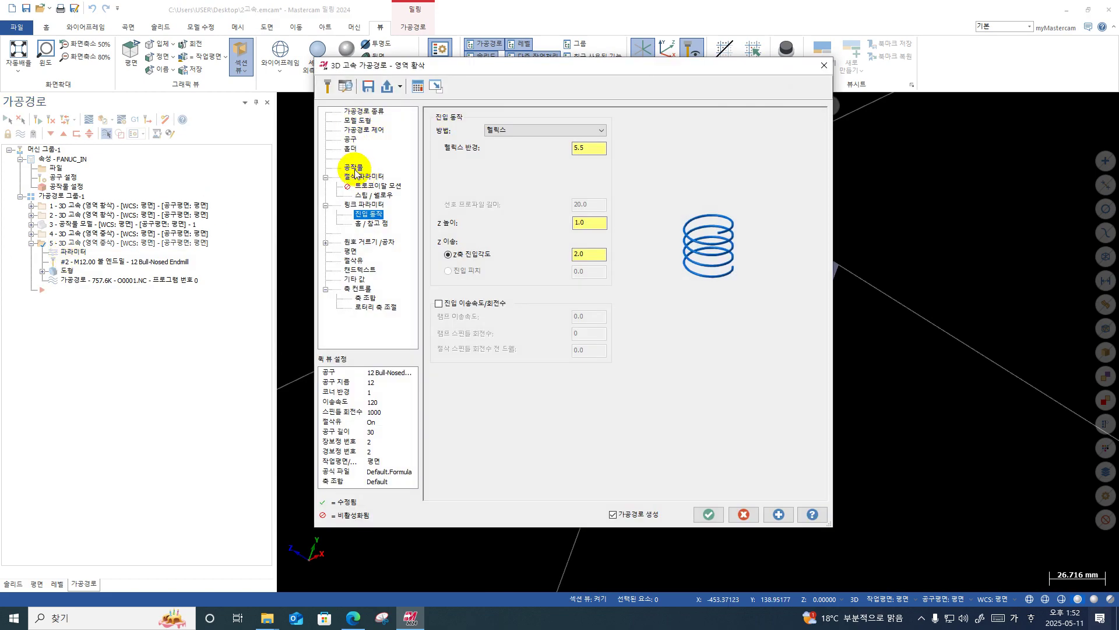
left_click(353, 150)
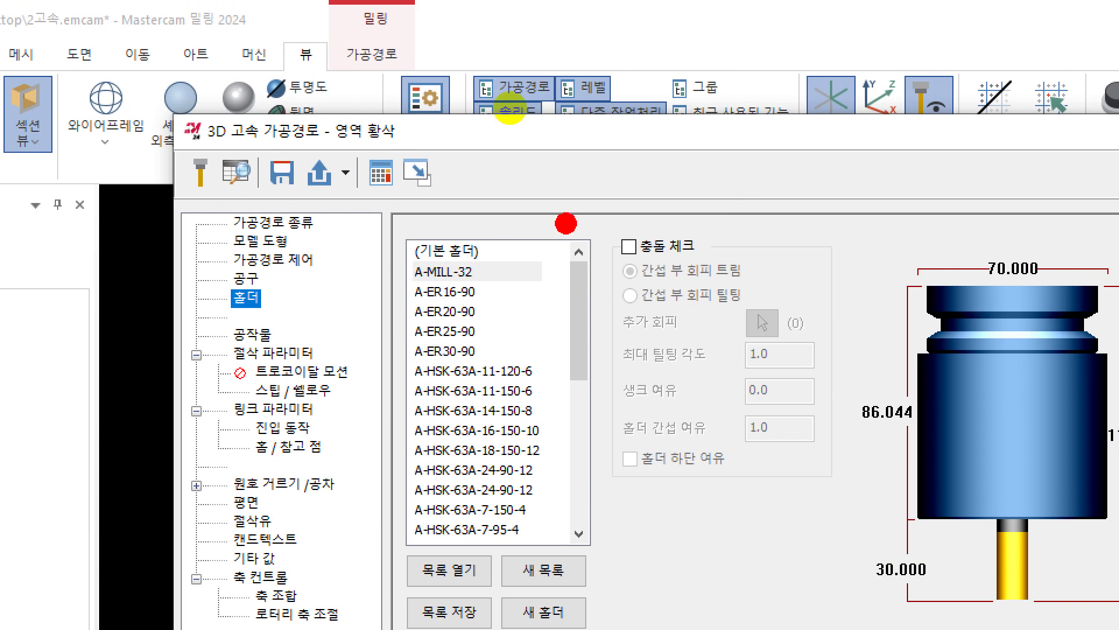
left_click_drag(620, 211, 745, 135)
key("Escape")
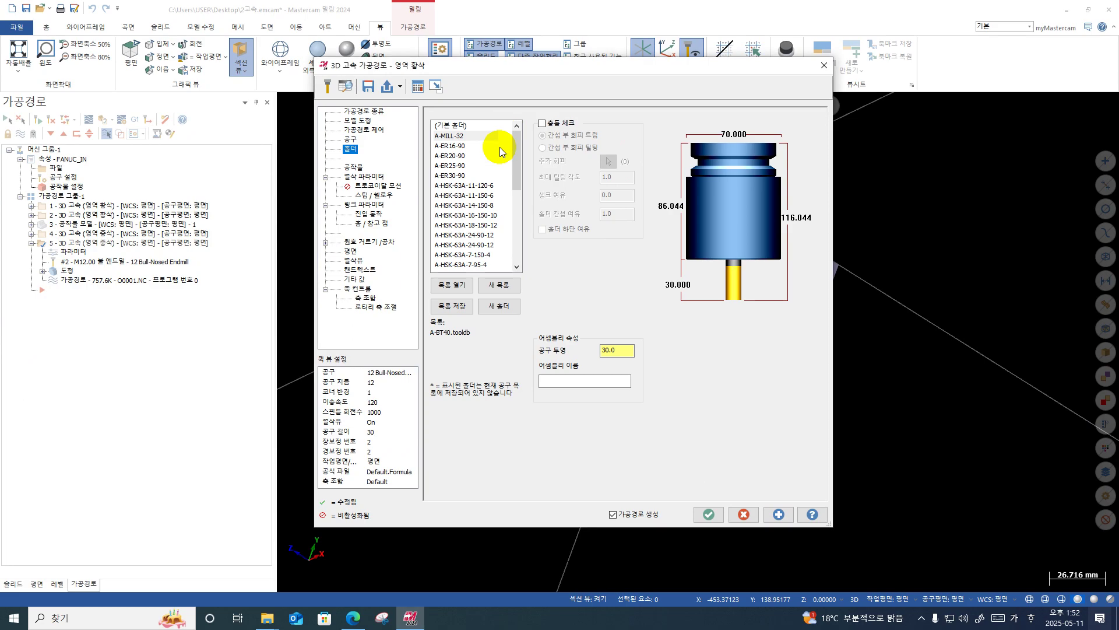
left_click(543, 123)
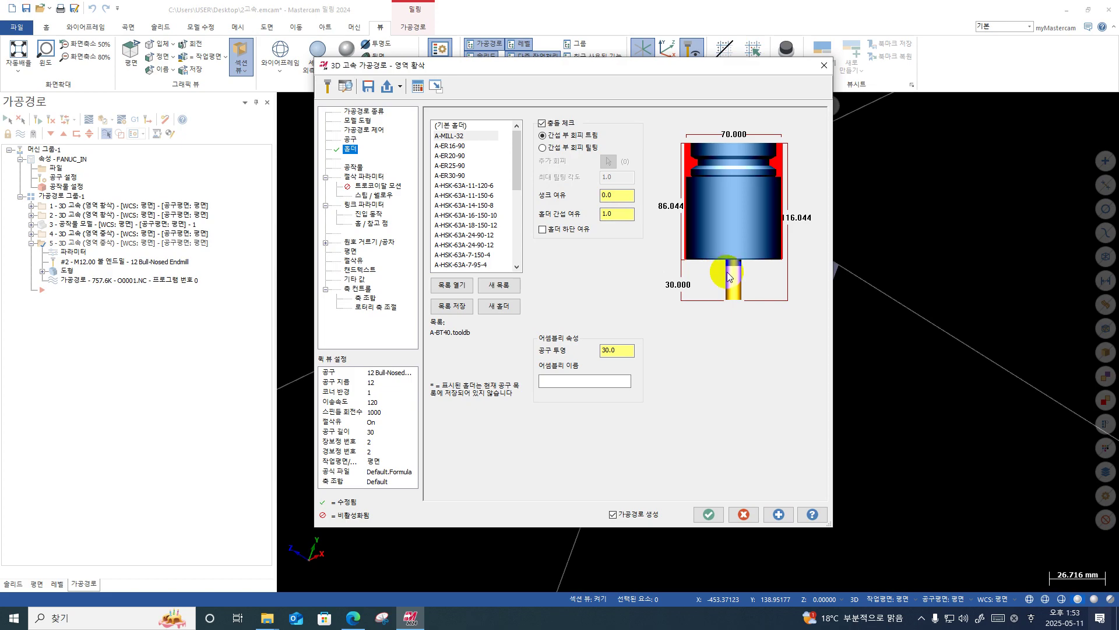
Try a shank clearance (생크 여유) of 0.5 and set it back to 0.
double_click(613, 195)
type("0")
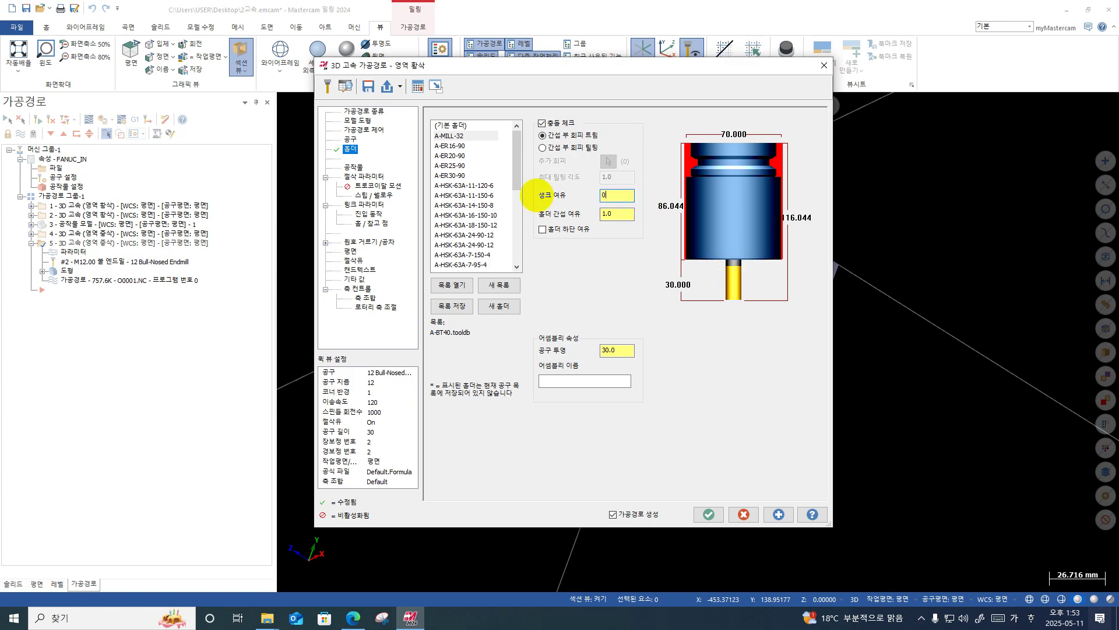
type(".5")
left_click_drag(620, 196, 537, 193)
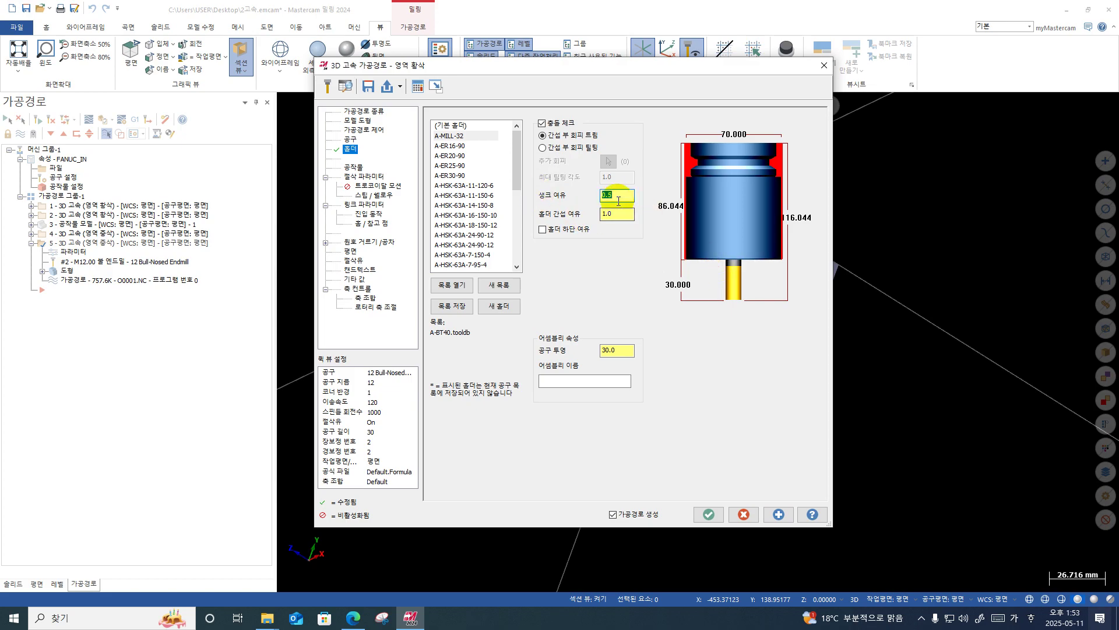
type("0")
key("Return")
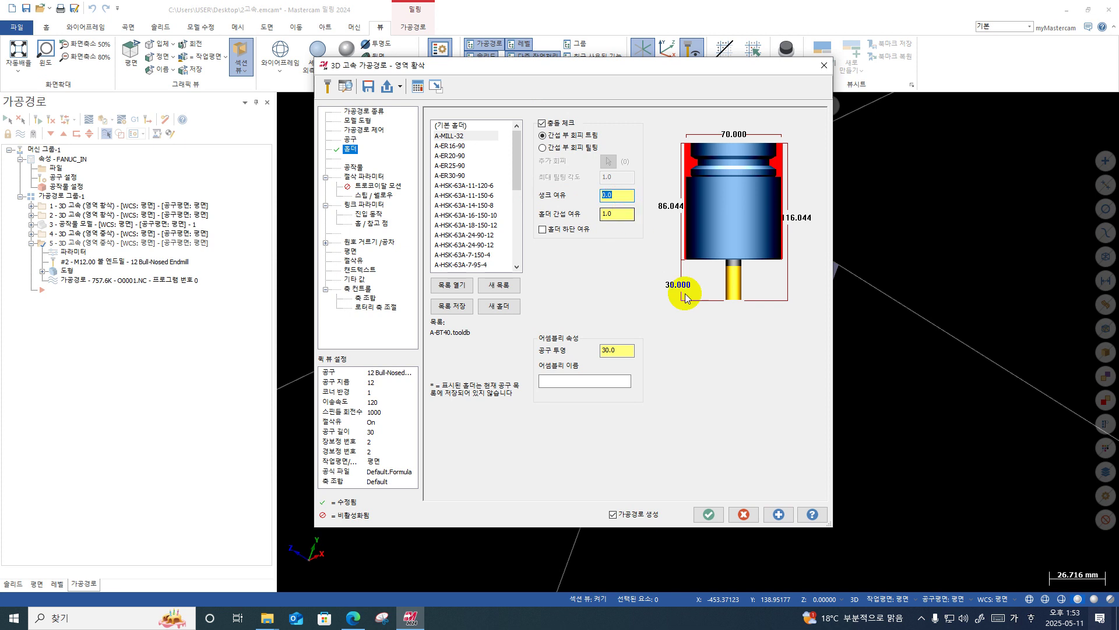
Enable the holder bottom clearance (홀더 하단 여유), regenerate the roughing toolpath and acknowledge the holder interference notice.
left_click(580, 231)
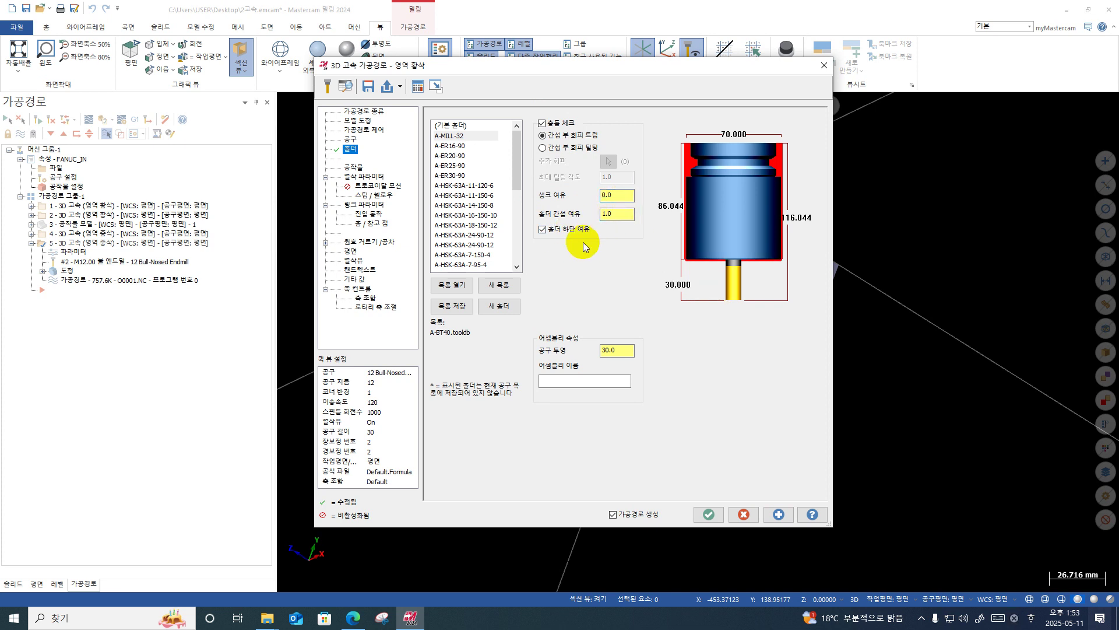
left_click(626, 216)
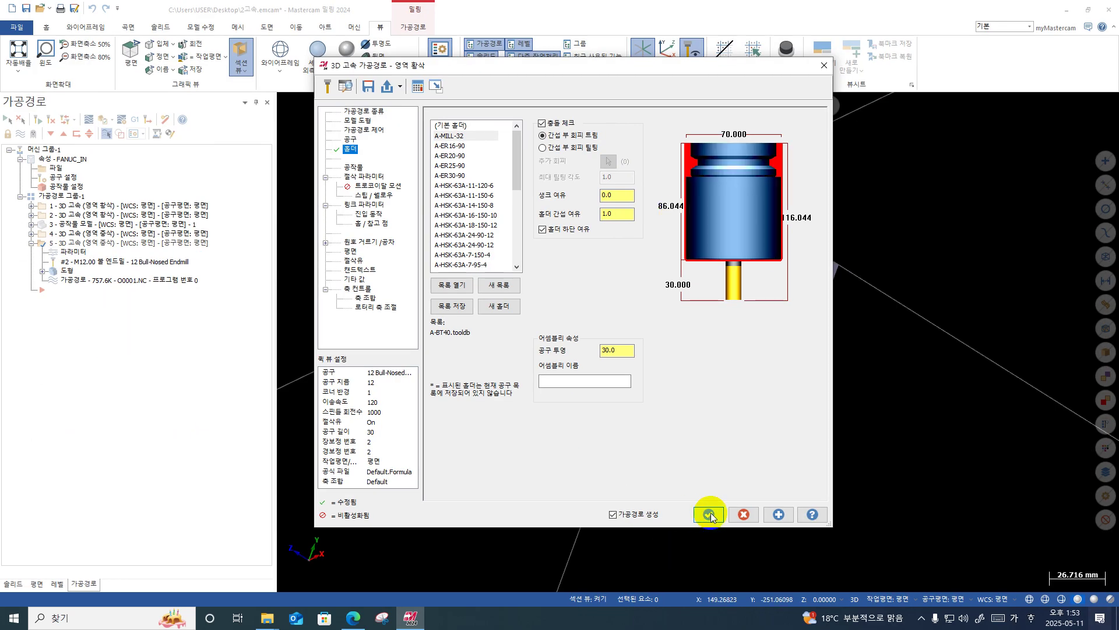
left_click(709, 514)
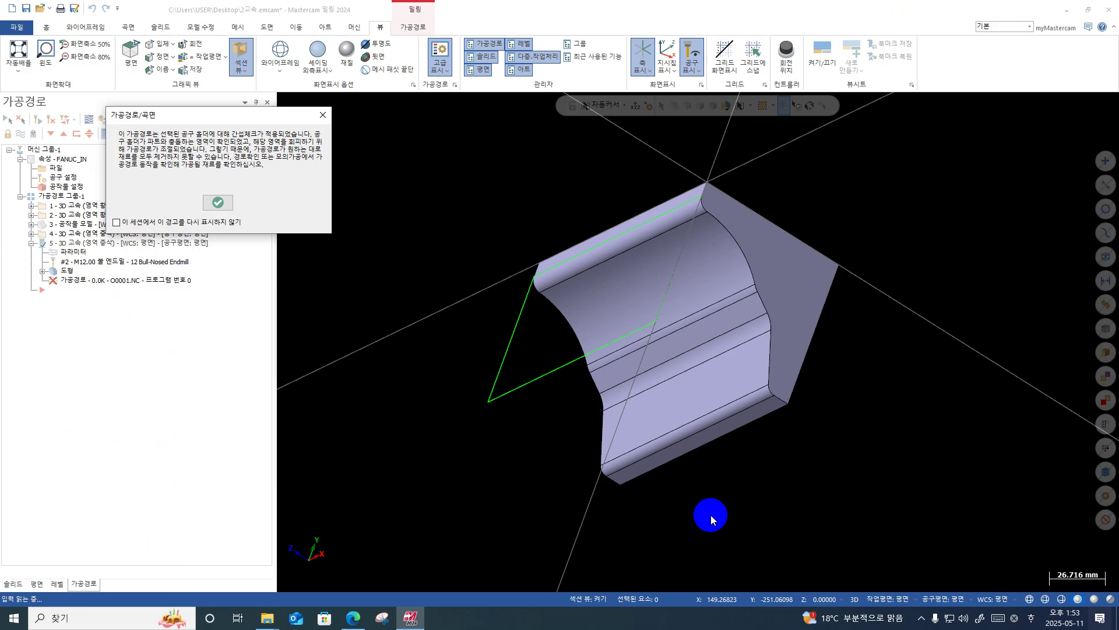
left_click(216, 203)
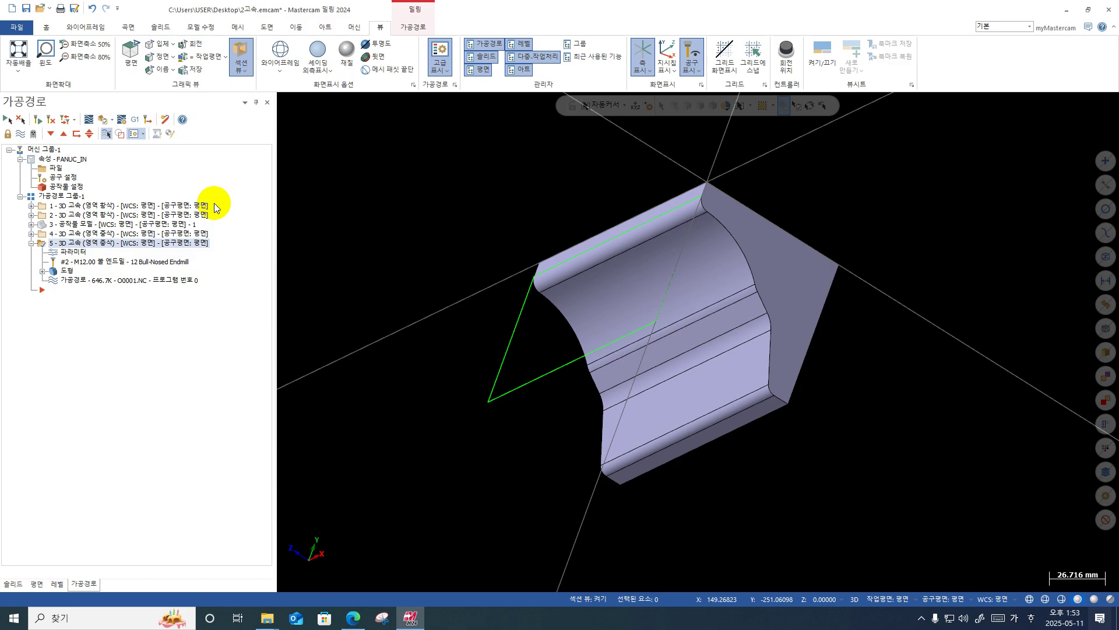
Open the regenerated roughing toolpath in Mastercam Simulator and play its material-removal verification from an angled view.
left_click(106, 119)
left_click(453, 543)
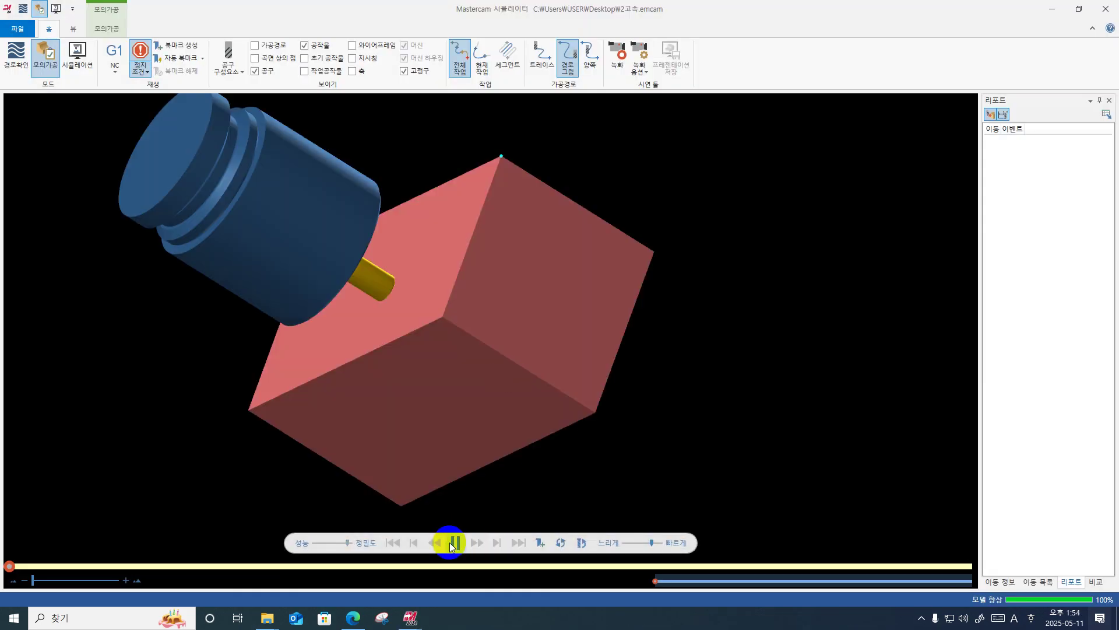
mouse_move(449, 329)
middle_mouse_down()
mouse_move(424, 328)
mouse_move(439, 331)
middle_mouse_up()
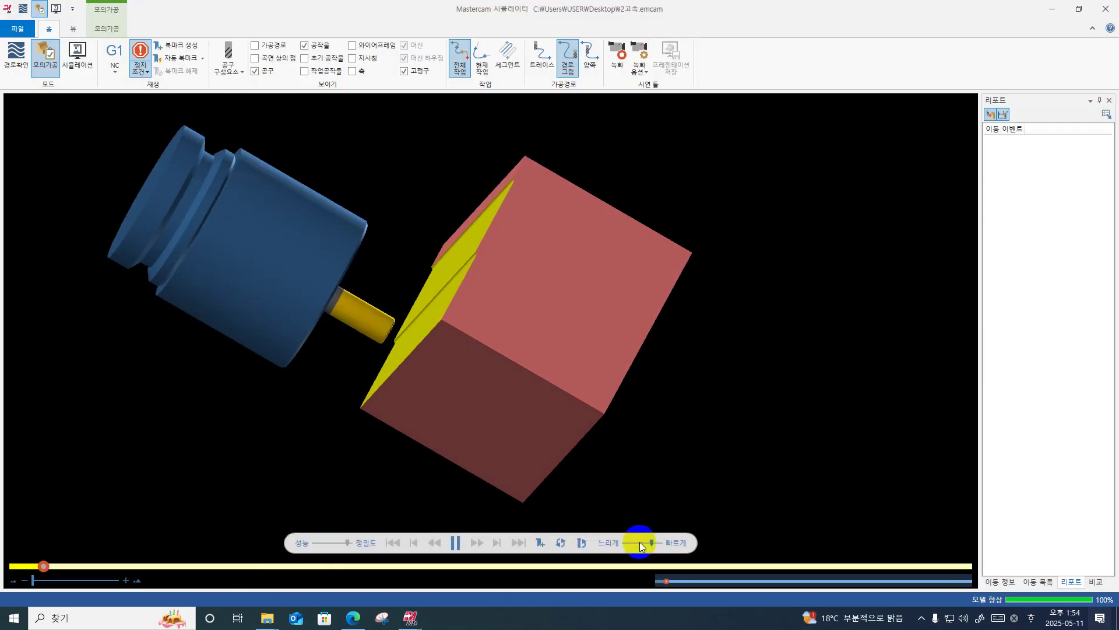
Speed up the verification playback, examine the machined stock from several angles and close the simulator.
left_click(656, 544)
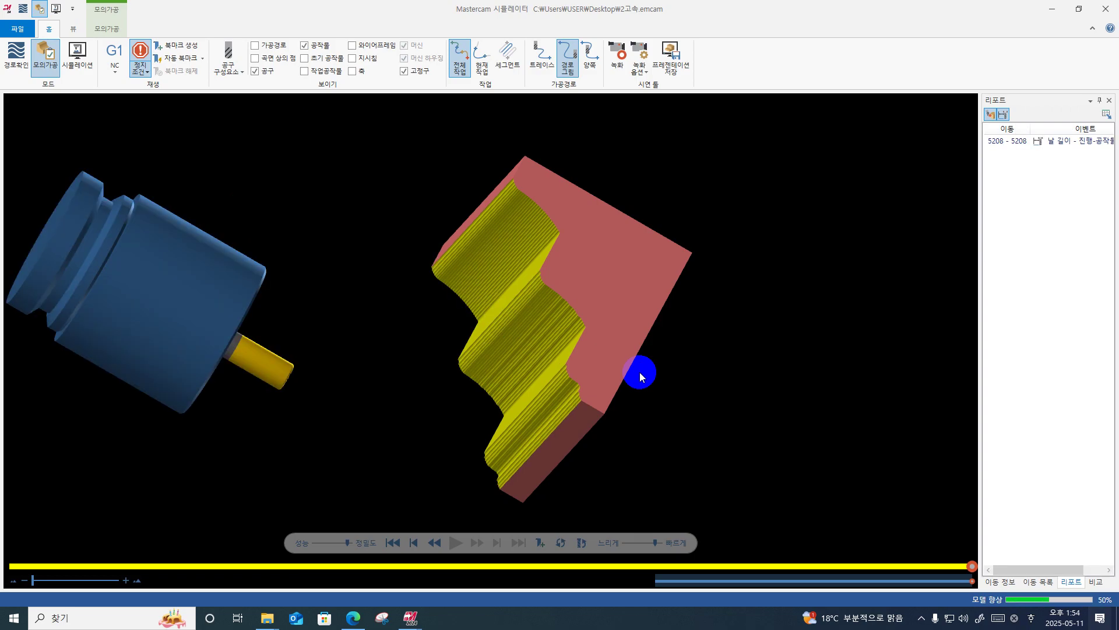
middle_click_drag(815, 235, 727, 312)
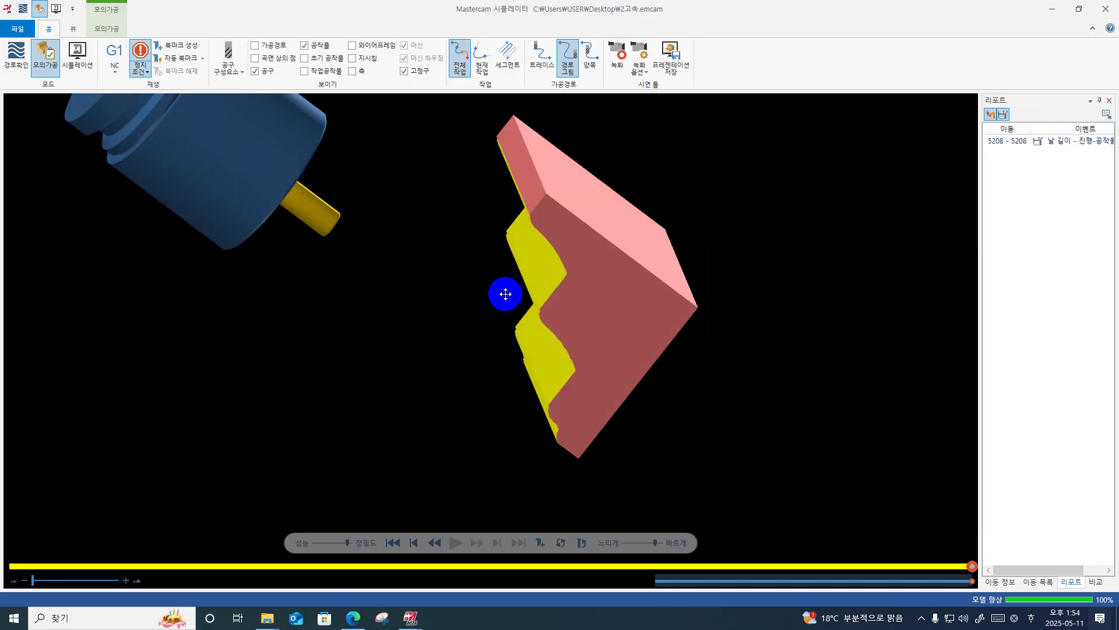
middle_click_drag(516, 290, 553, 199)
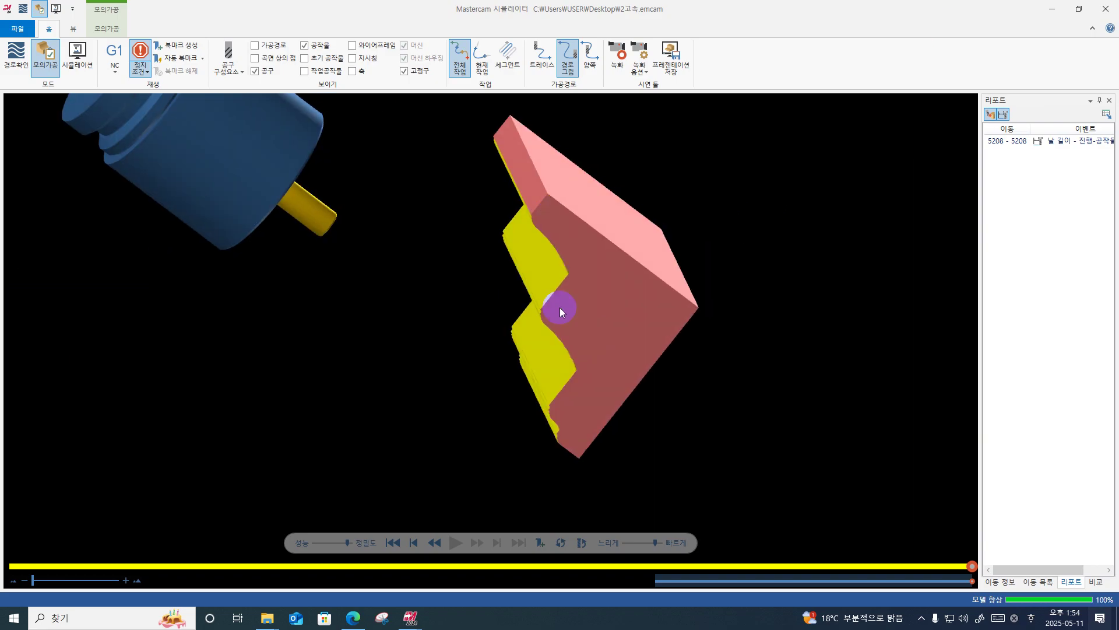
middle_click_drag(606, 326, 608, 292)
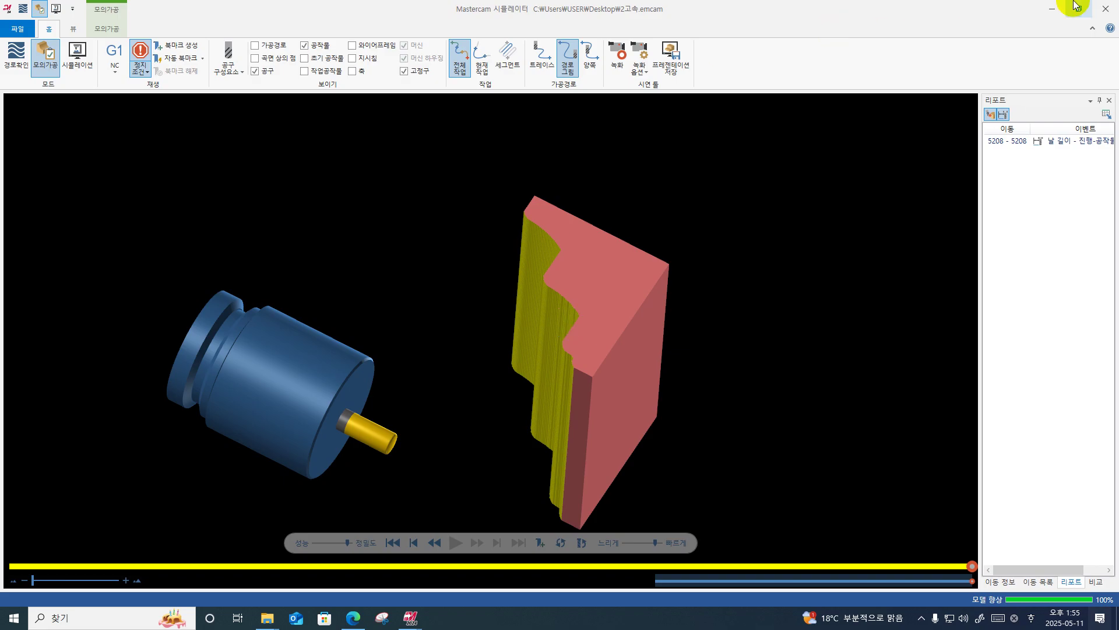
left_click(1106, 9)
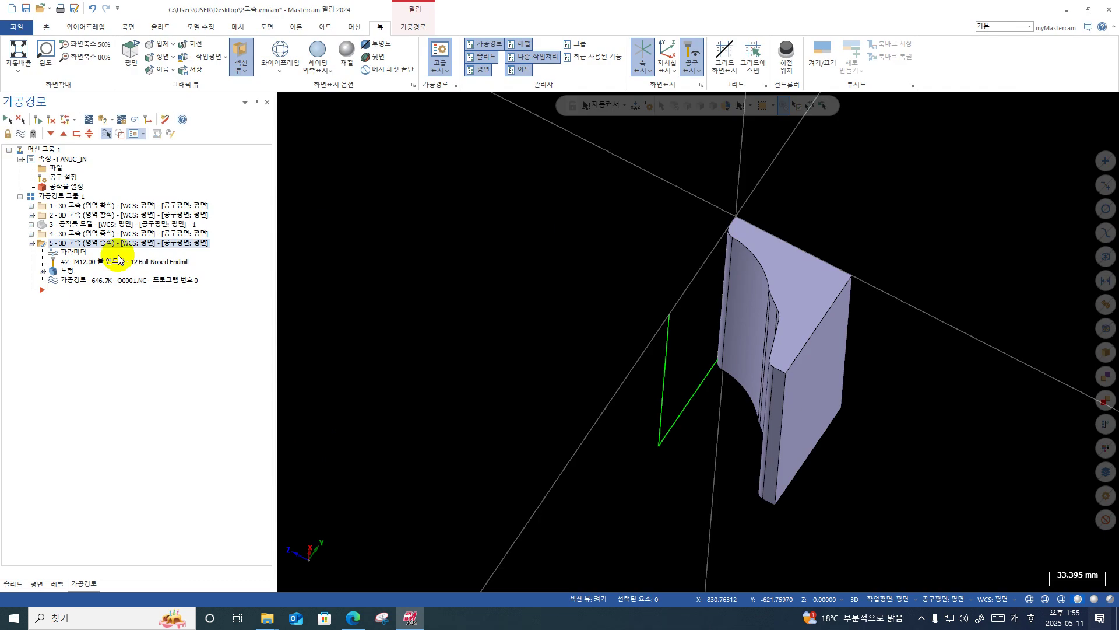
Review the stock (공작물) rest-material settings of toolpath 5 and close its parameters without changes.
left_click(73, 252)
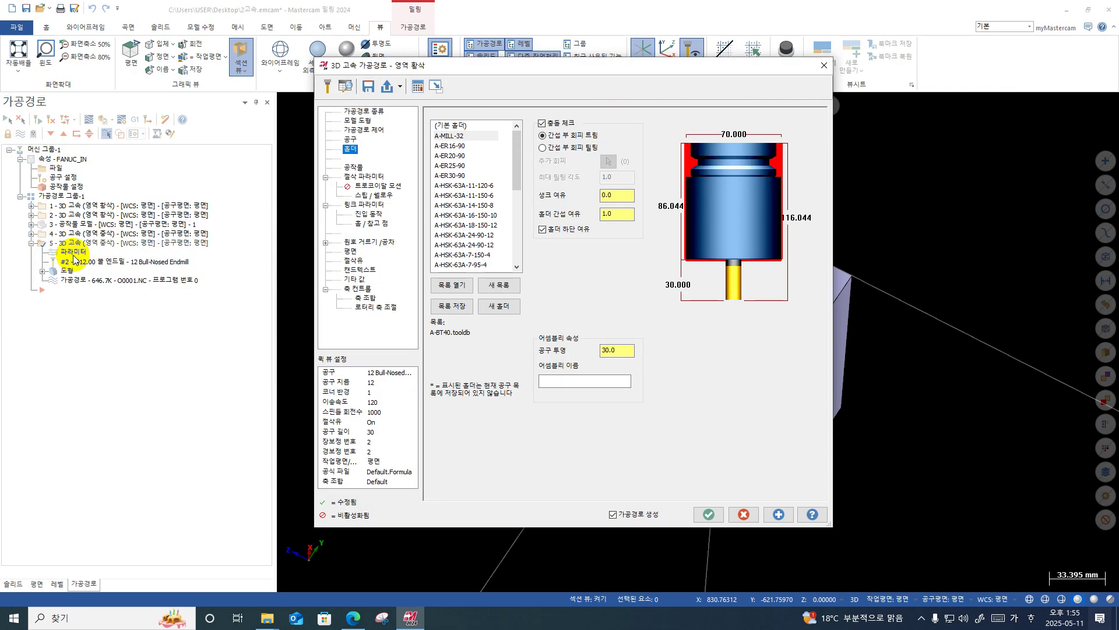
left_click(353, 168)
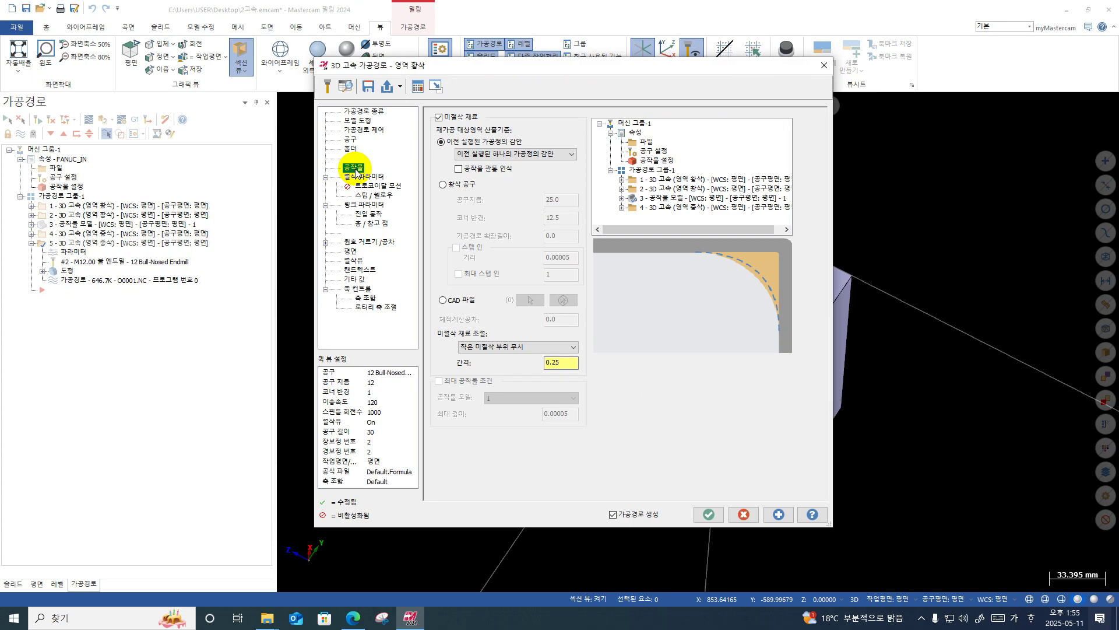
left_click(824, 65)
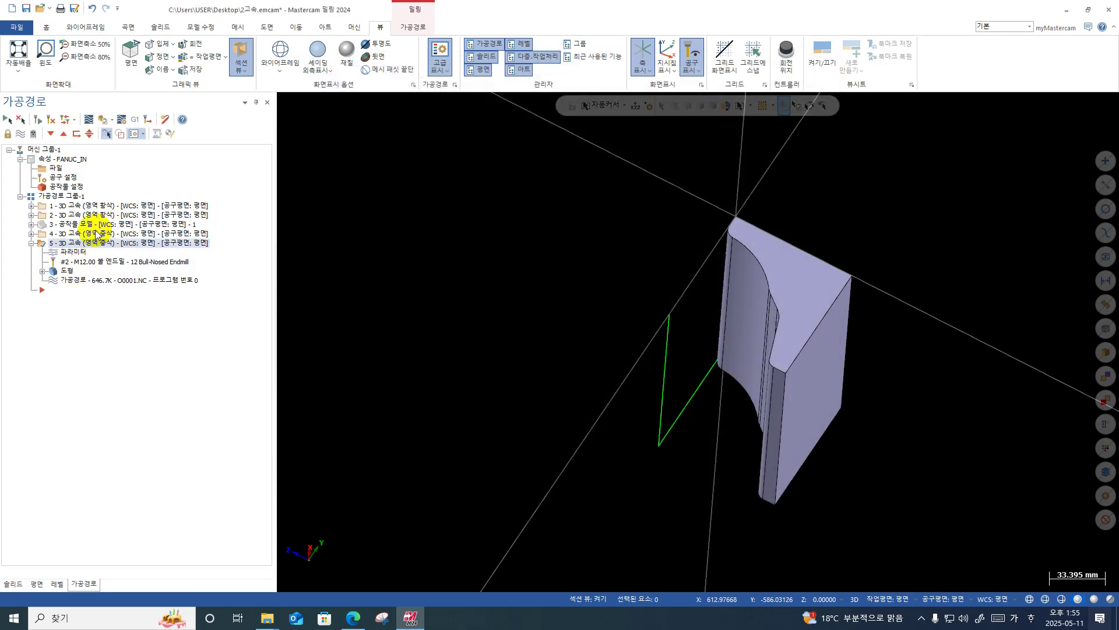
Start a new stock model (공작물 모델) operation after toolpath 5, using stock model 1 as the initial stock shape.
middle_click_drag(670, 416, 806, 289)
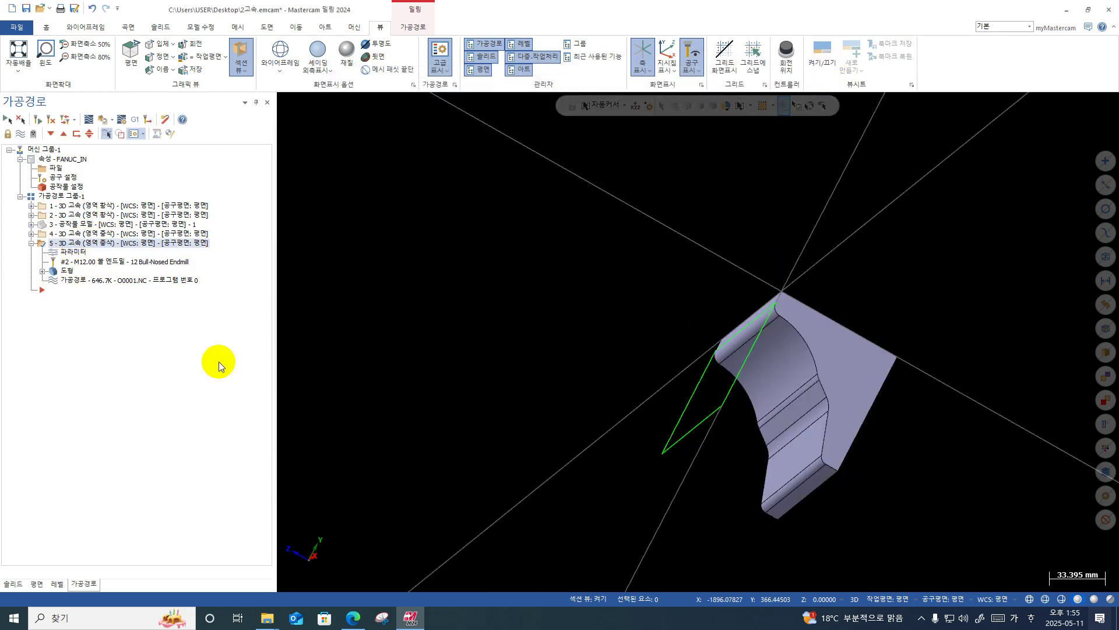
left_click(30, 243)
left_click(73, 233)
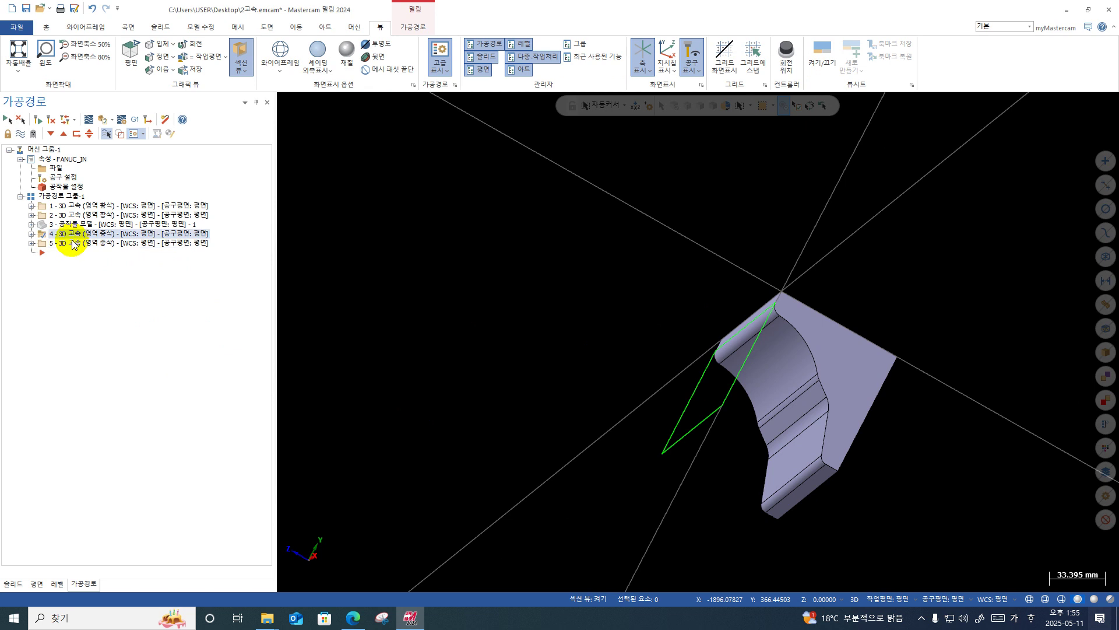
left_click(72, 240)
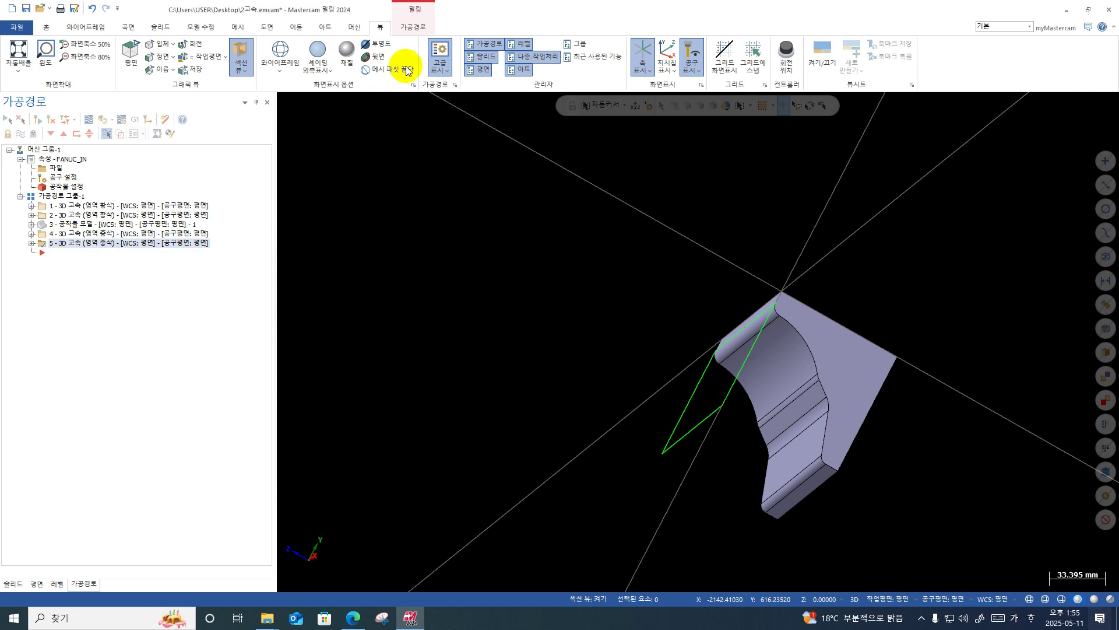
left_click(414, 27)
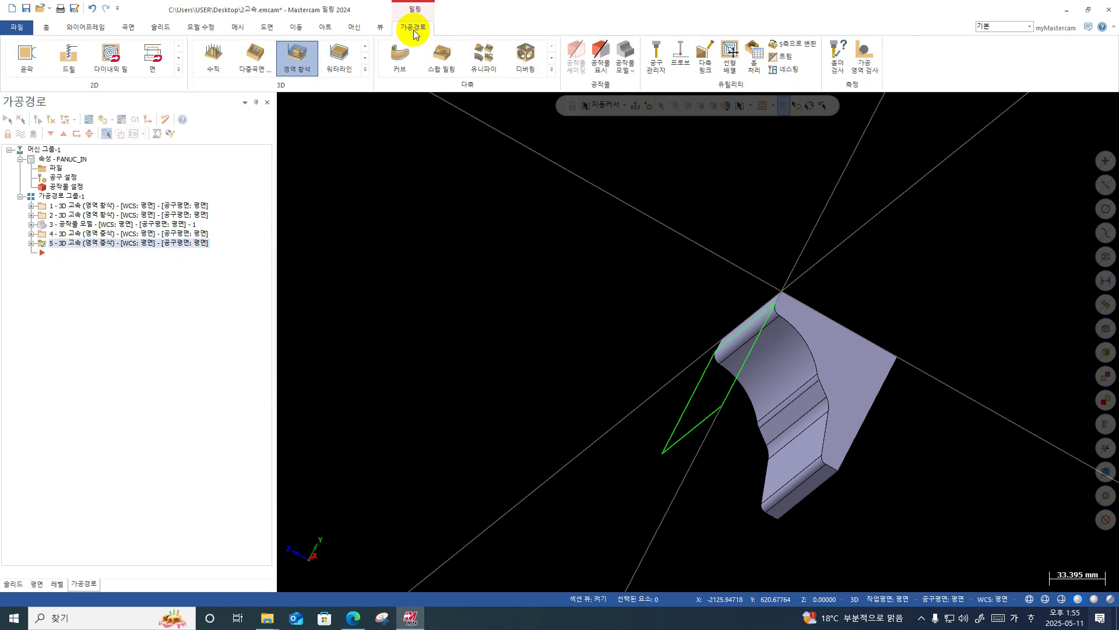
left_click(620, 54)
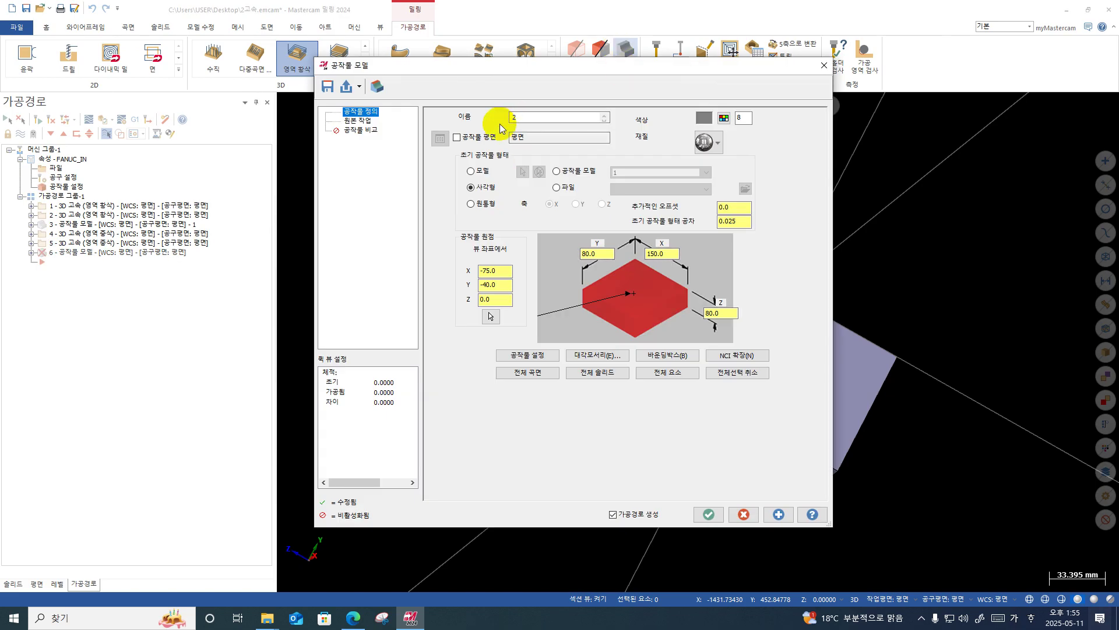
left_click(568, 171)
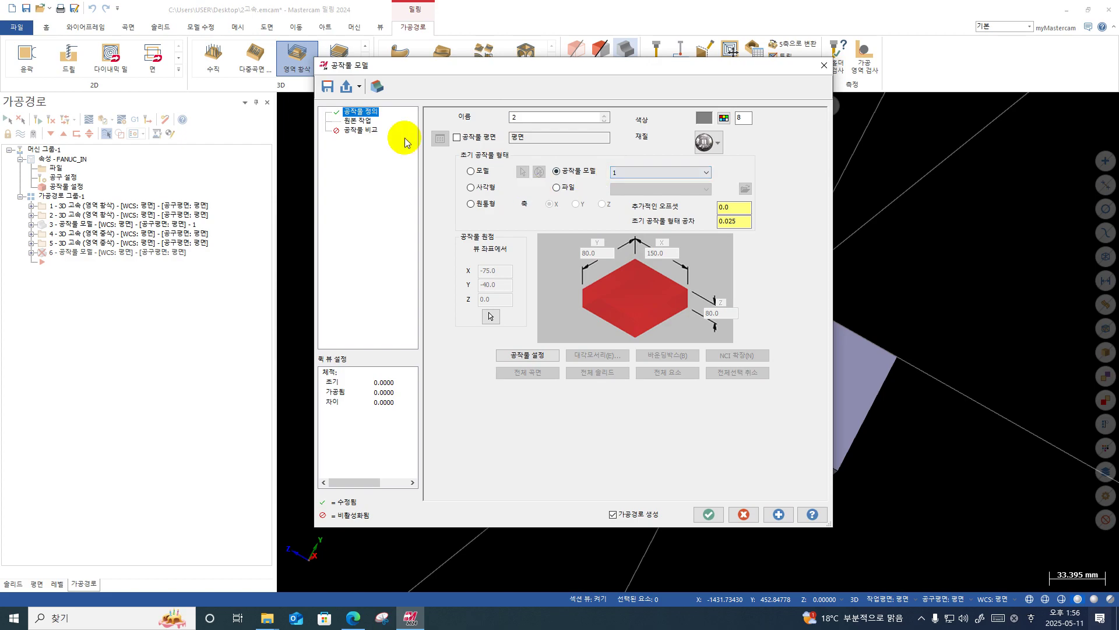
Choose toolpath 5 as the source operation (원본 작업), leave stock comparison (공작물 비교) off and generate the stock model.
left_click(358, 121)
left_click(613, 217)
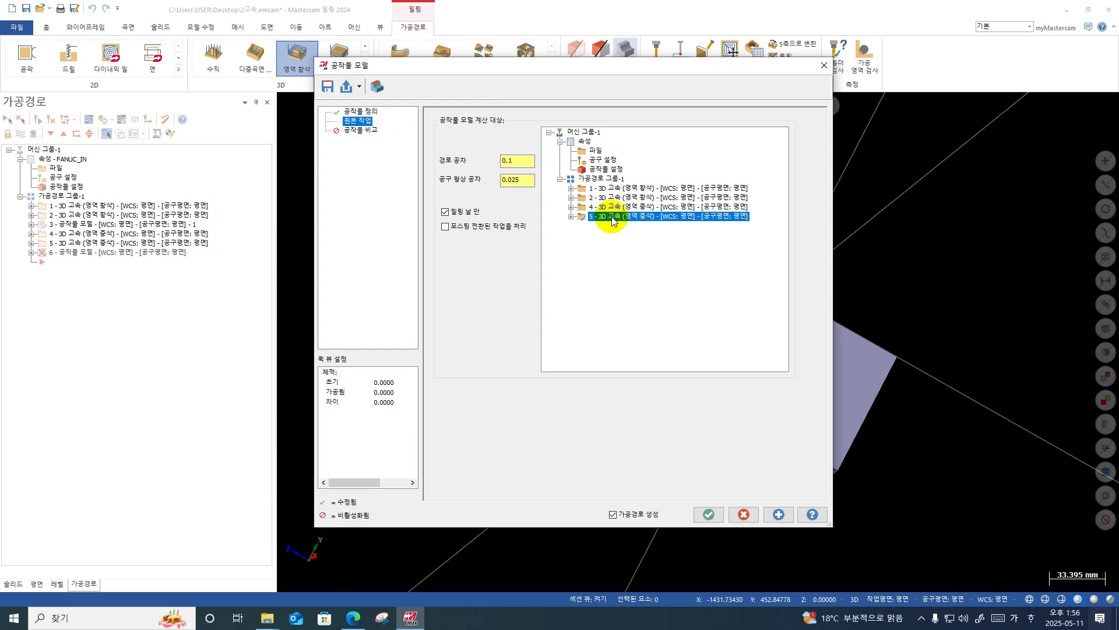
left_click(366, 130)
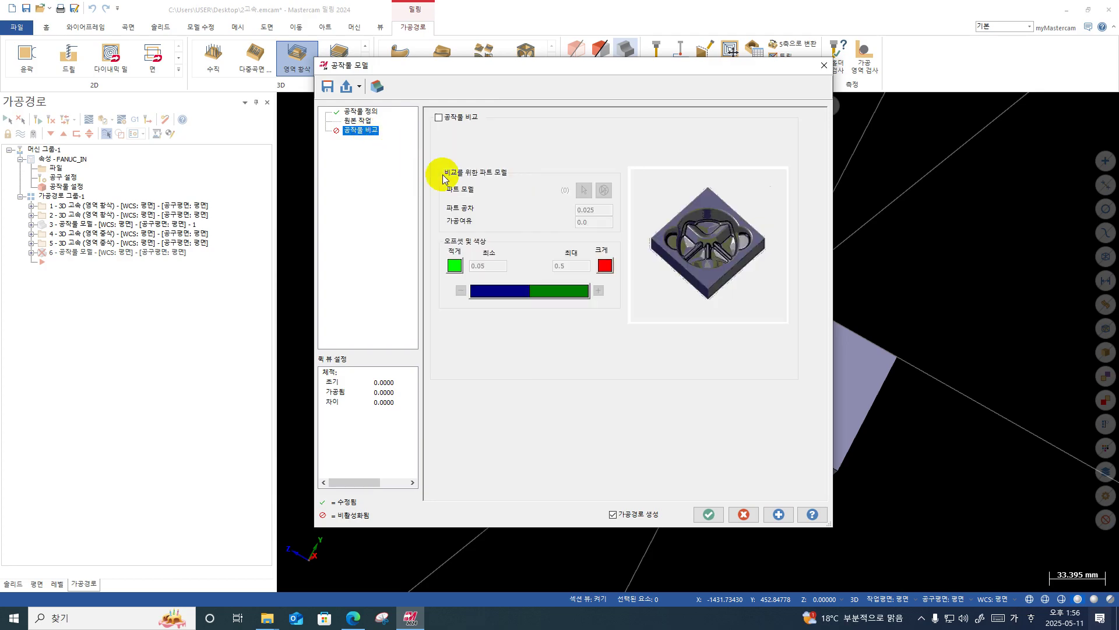
left_click(439, 118)
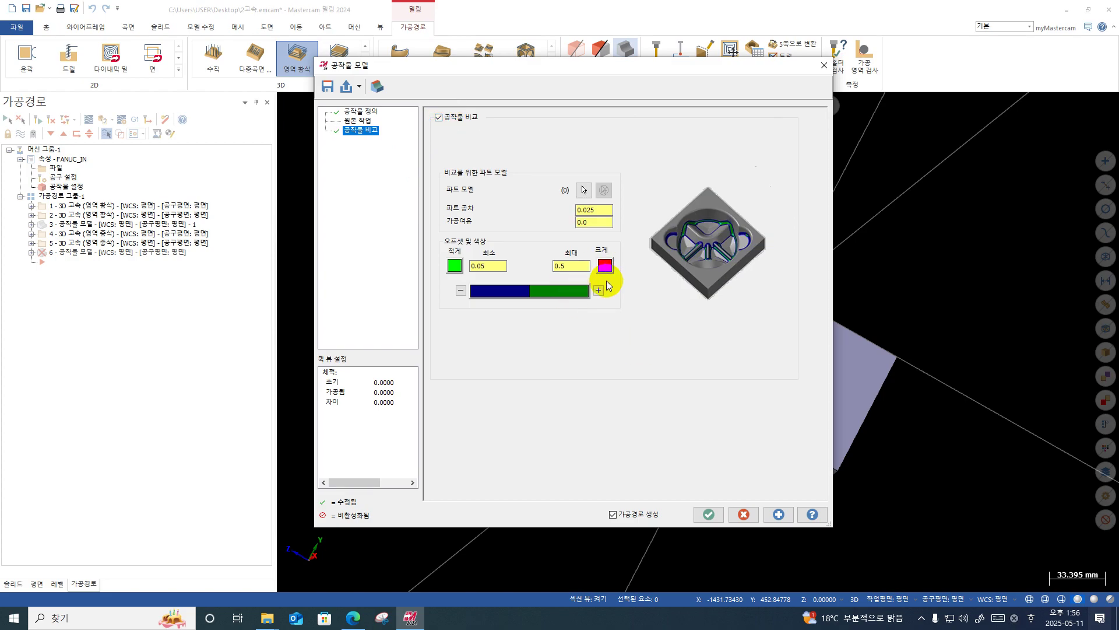
left_click(439, 118)
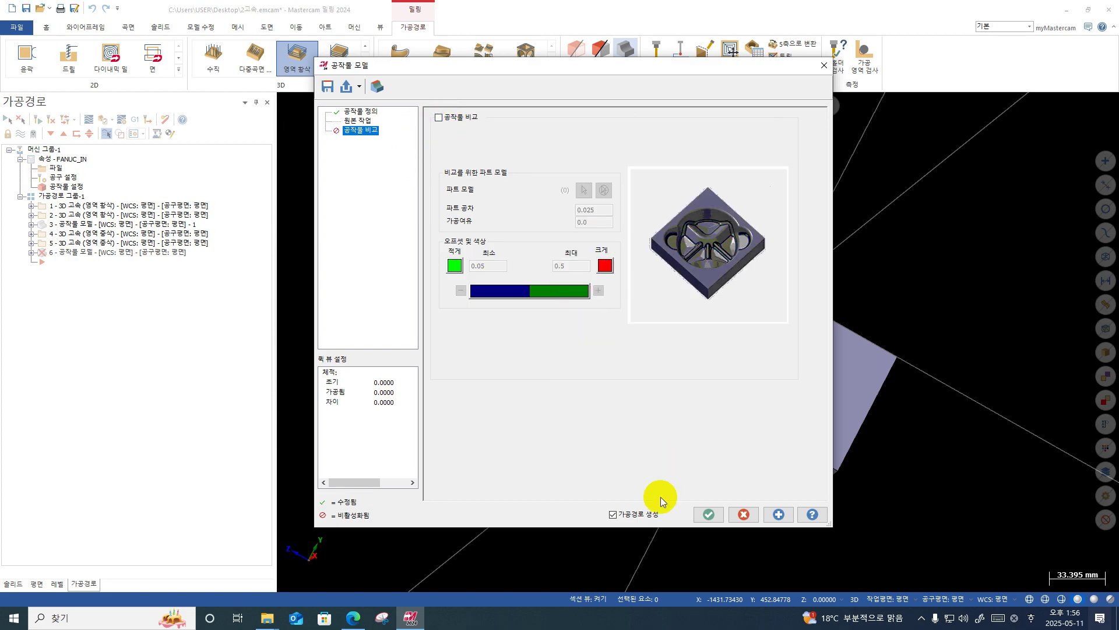
left_click(709, 515)
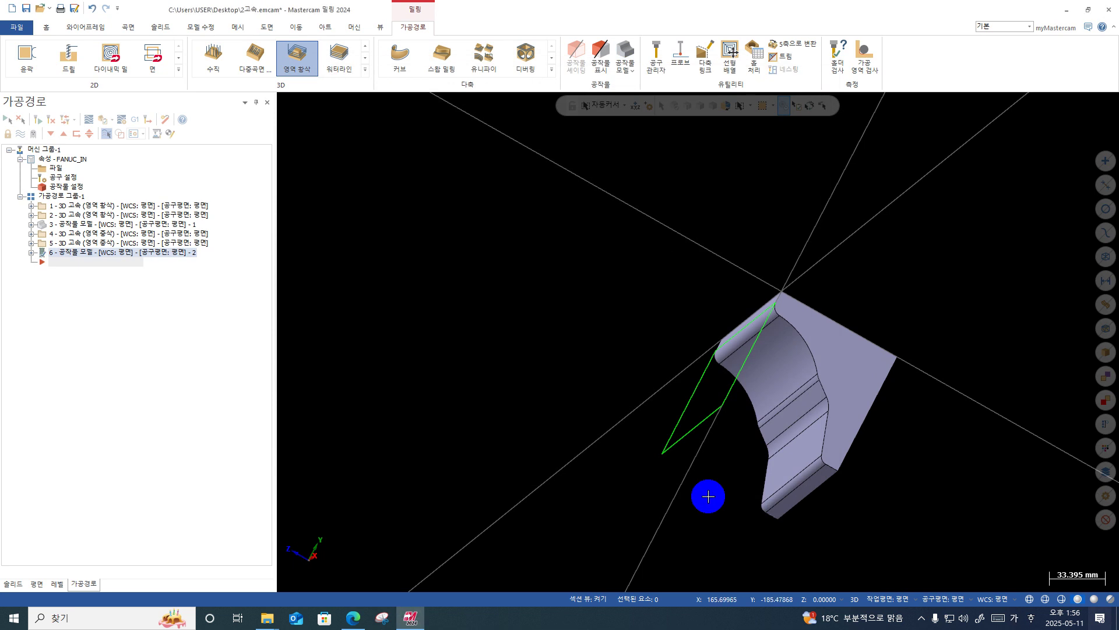
Examine the new stock model from several angles and compare it with the bare part by alternating between operations 5 and 6.
mouse_move(707, 497)
middle_mouse_down()
mouse_move(673, 462)
mouse_move(693, 465)
mouse_move(670, 455)
mouse_move(670, 465)
middle_mouse_up()
mouse_move(788, 357)
middle_mouse_down()
mouse_move(712, 472)
mouse_move(812, 445)
mouse_move(818, 403)
middle_mouse_up()
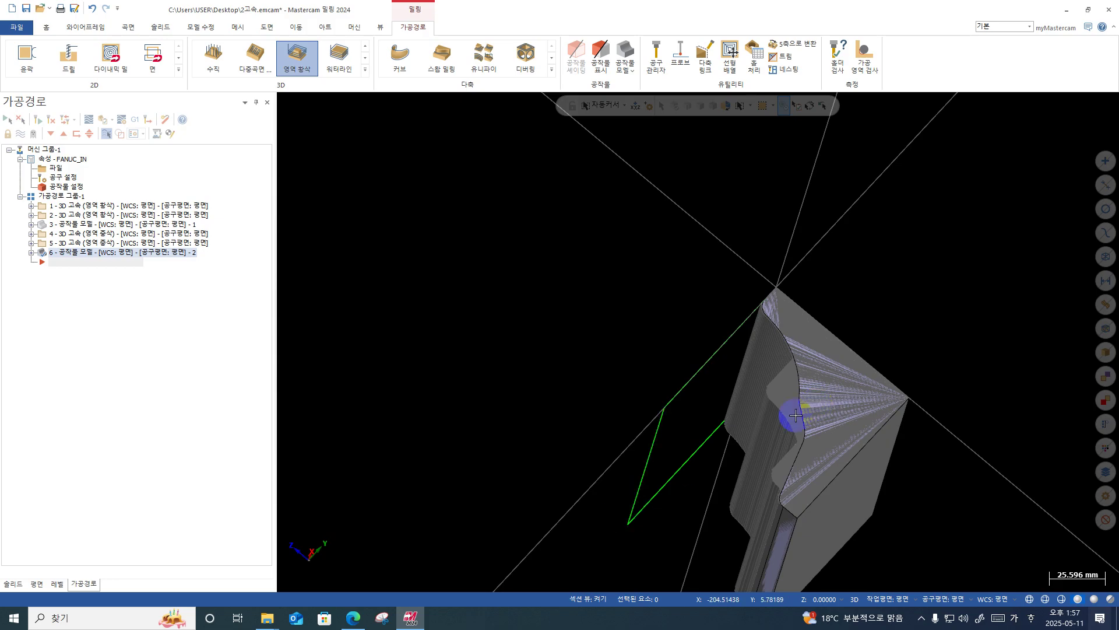
middle_click_drag(830, 400, 549, 269)
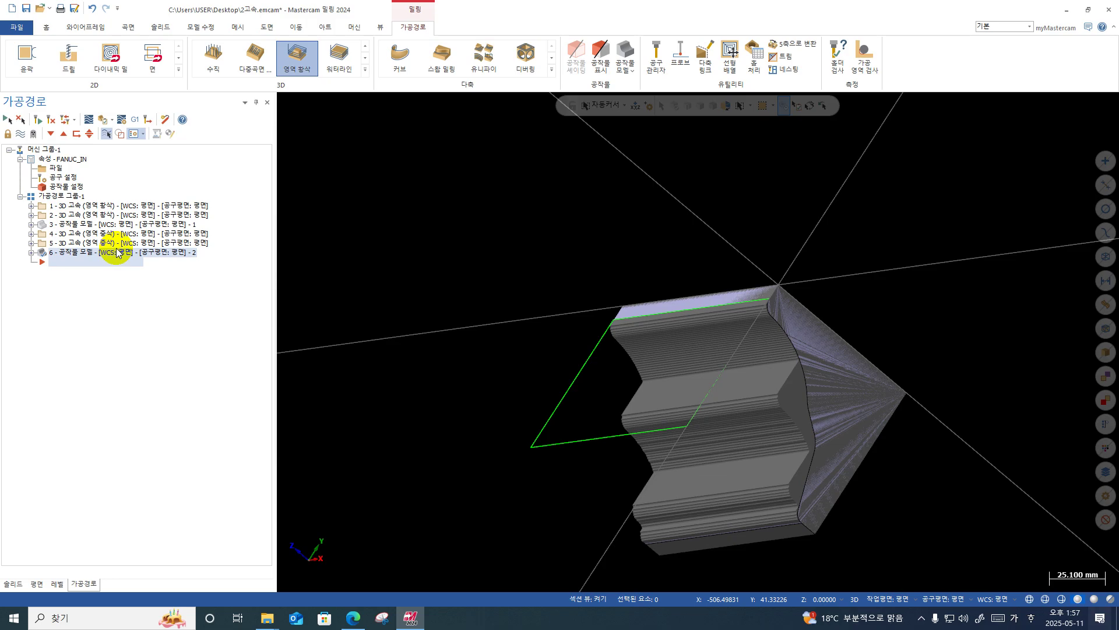
left_click(109, 243)
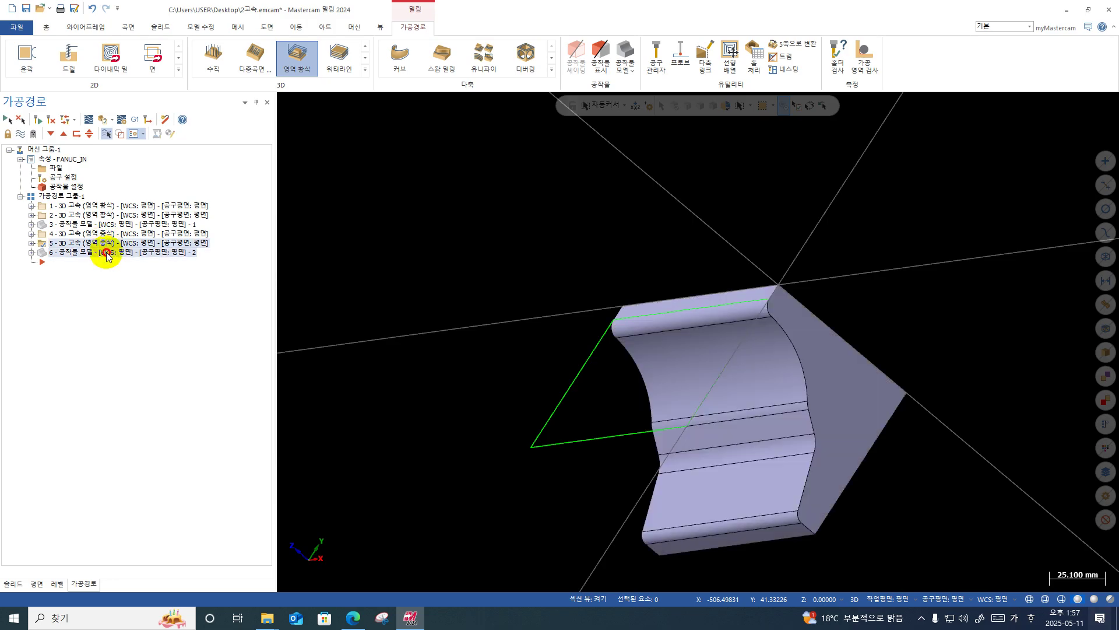
left_click(106, 255)
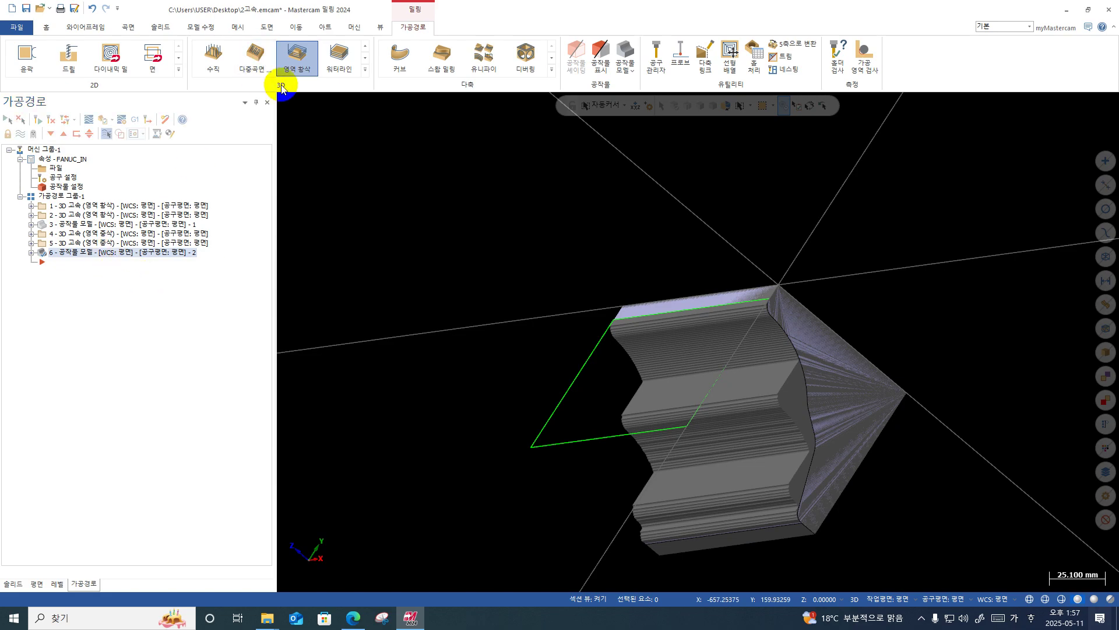
Start another 3D high-speed area roughing (영역 황삭) toolpath and assign the whole part as its machining geometry.
left_click(297, 54)
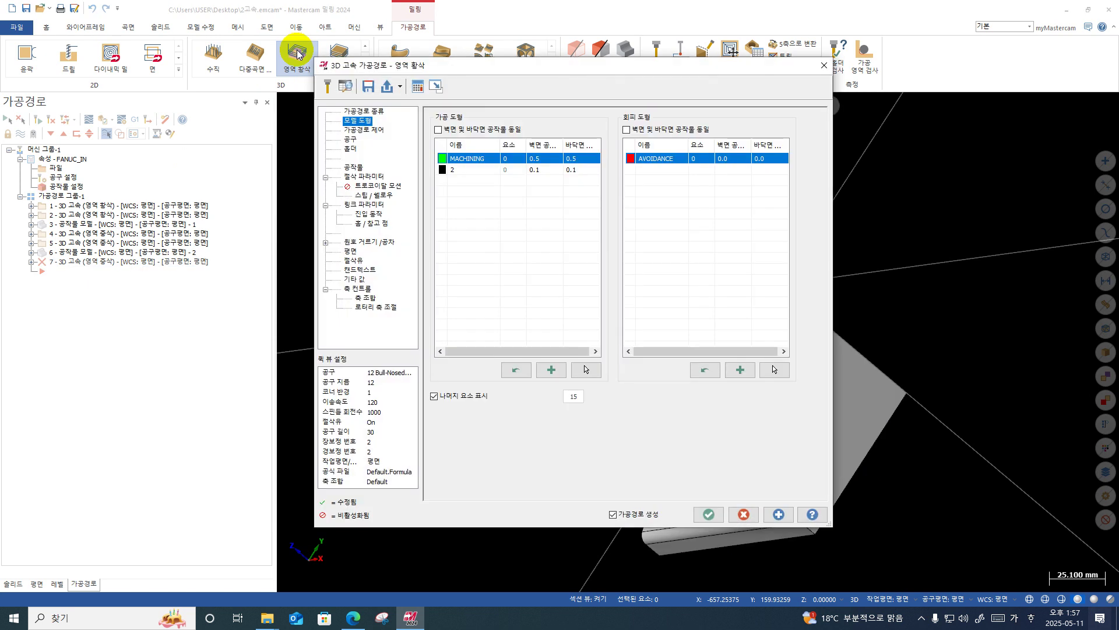
left_click(586, 369)
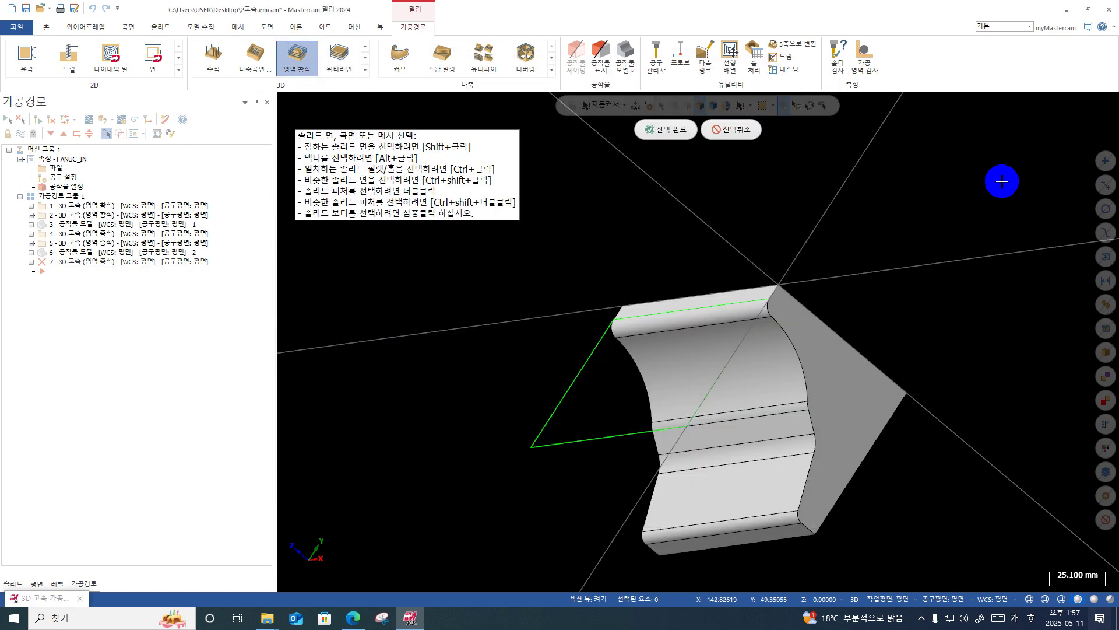
scroll(986, 226, "down", 1)
left_click_drag(986, 229, 569, 542)
key("Return")
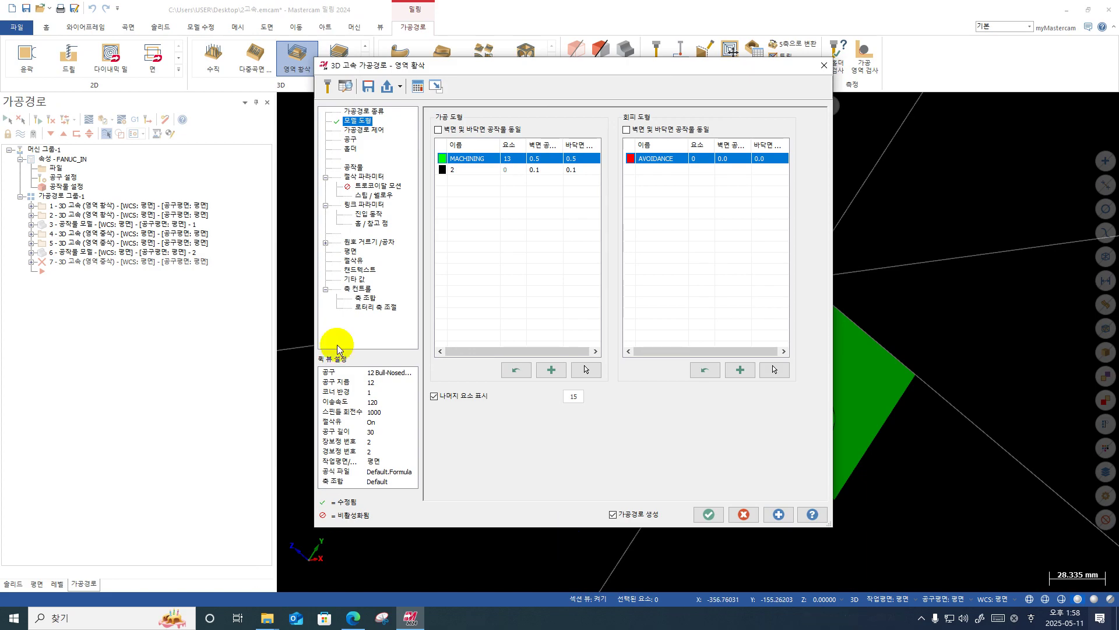
Review the toolpath control settings and create a bull-nose endmill with a 10 mm cutting diameter and 2 mm corner radius.
left_click(363, 129)
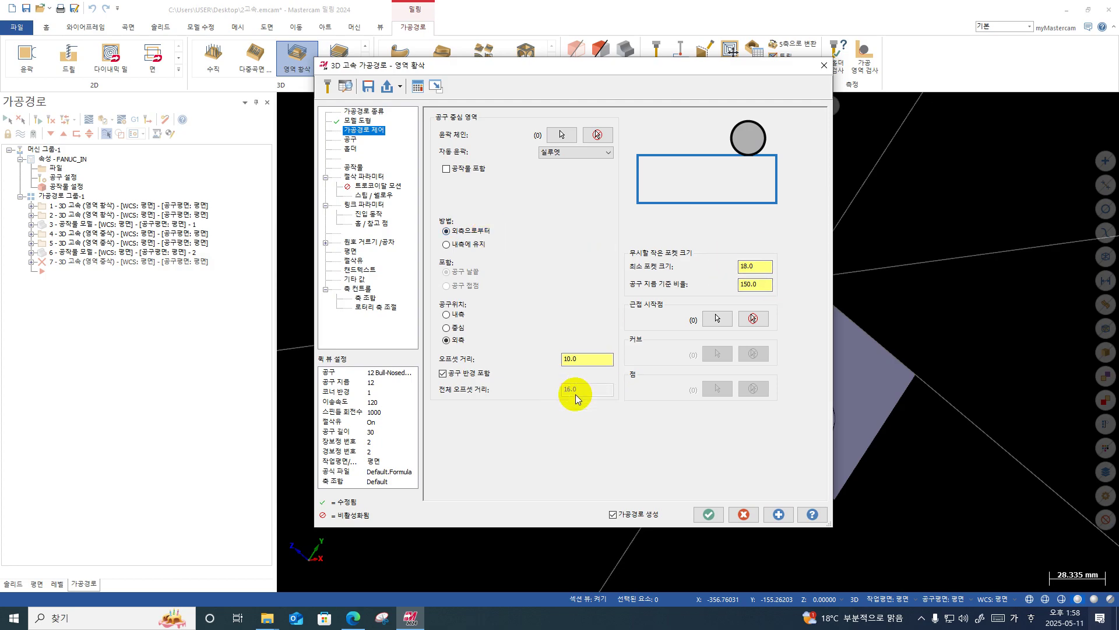
left_click(350, 140)
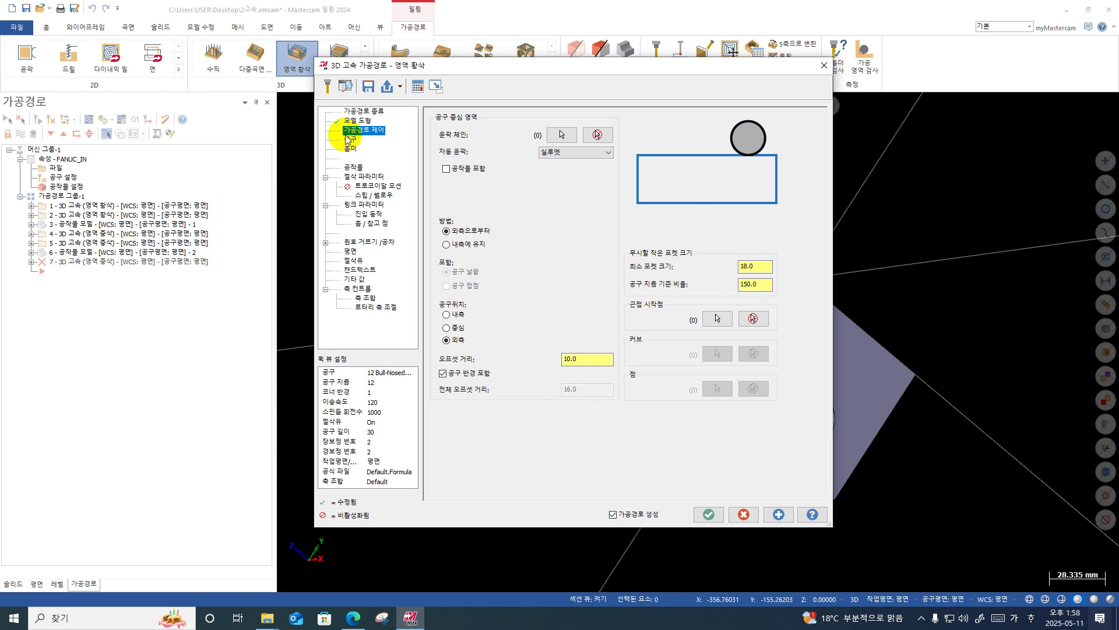
right_click(519, 166)
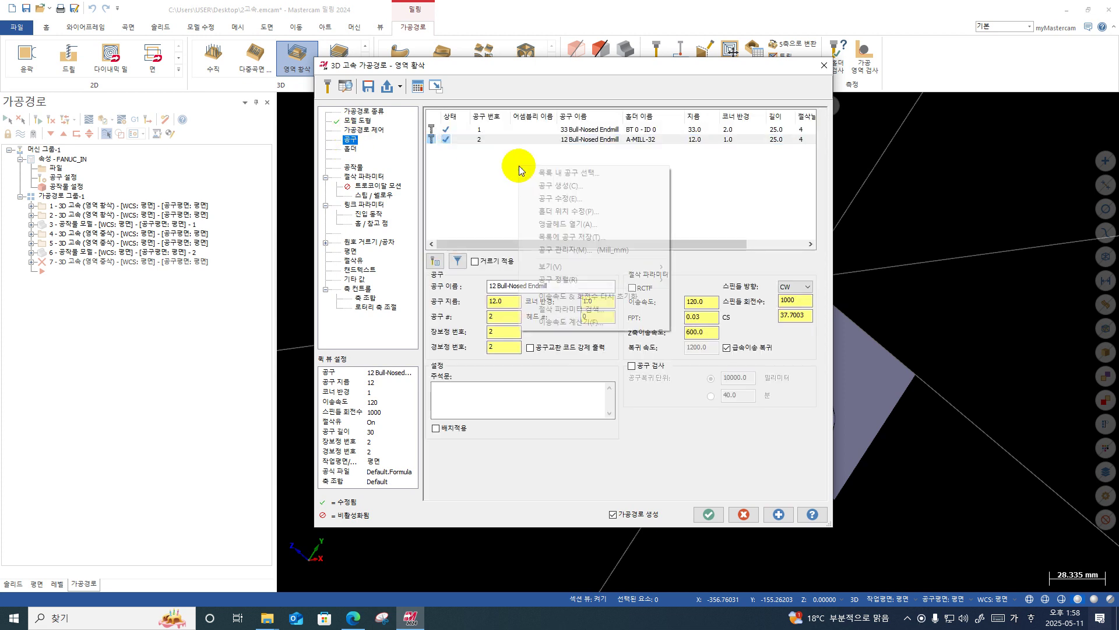
left_click(554, 186)
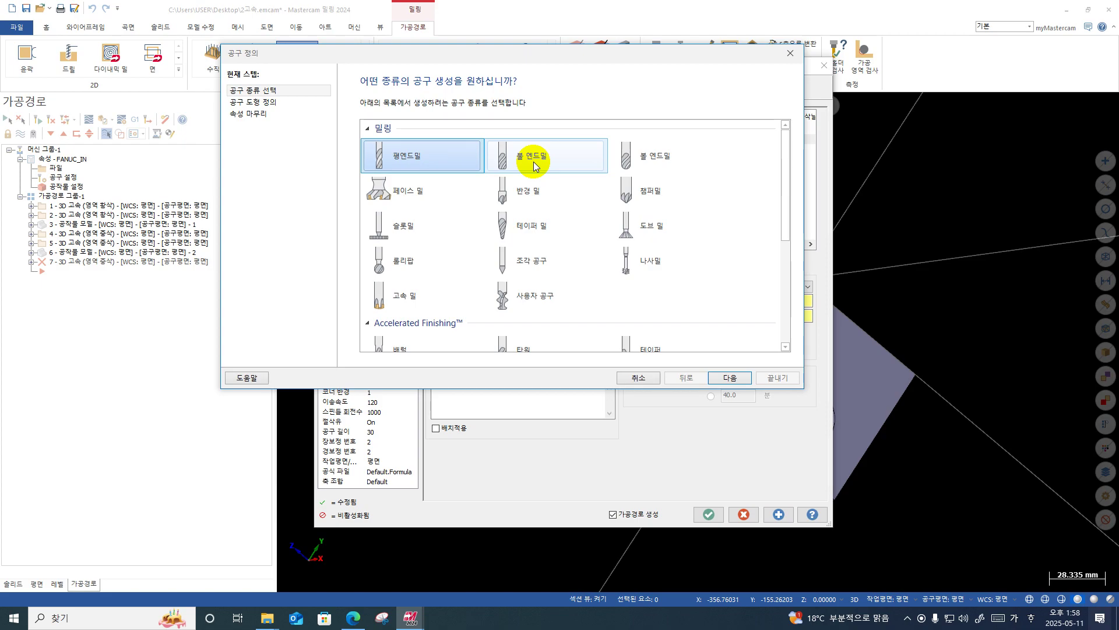
left_click(536, 166)
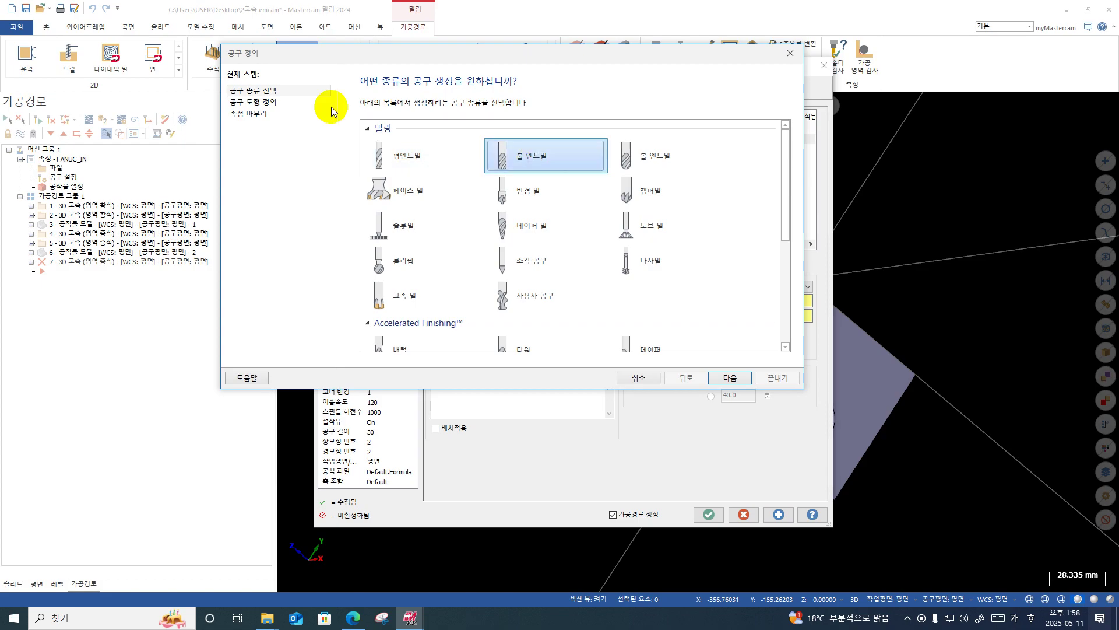
left_click(295, 100)
type("10")
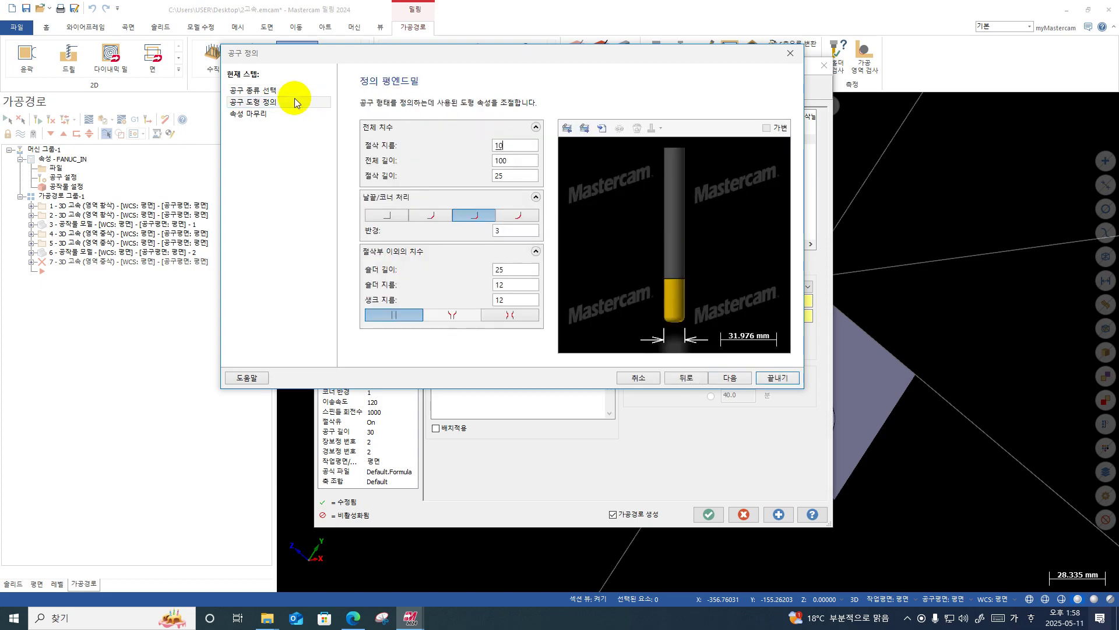
left_click_drag(513, 233, 460, 236)
type("2")
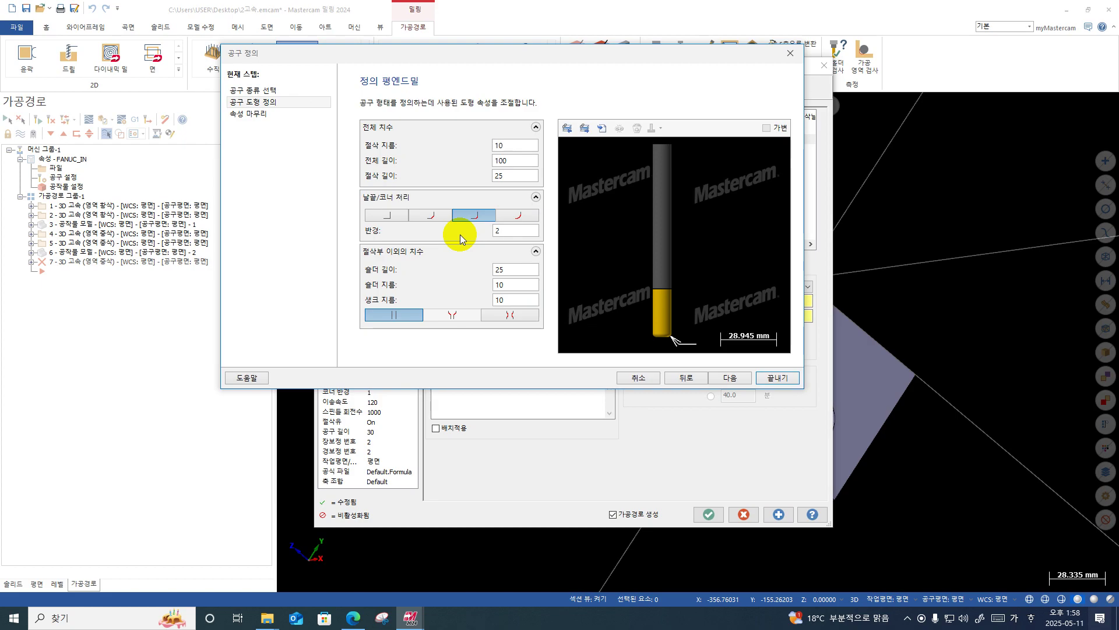
left_click(777, 378)
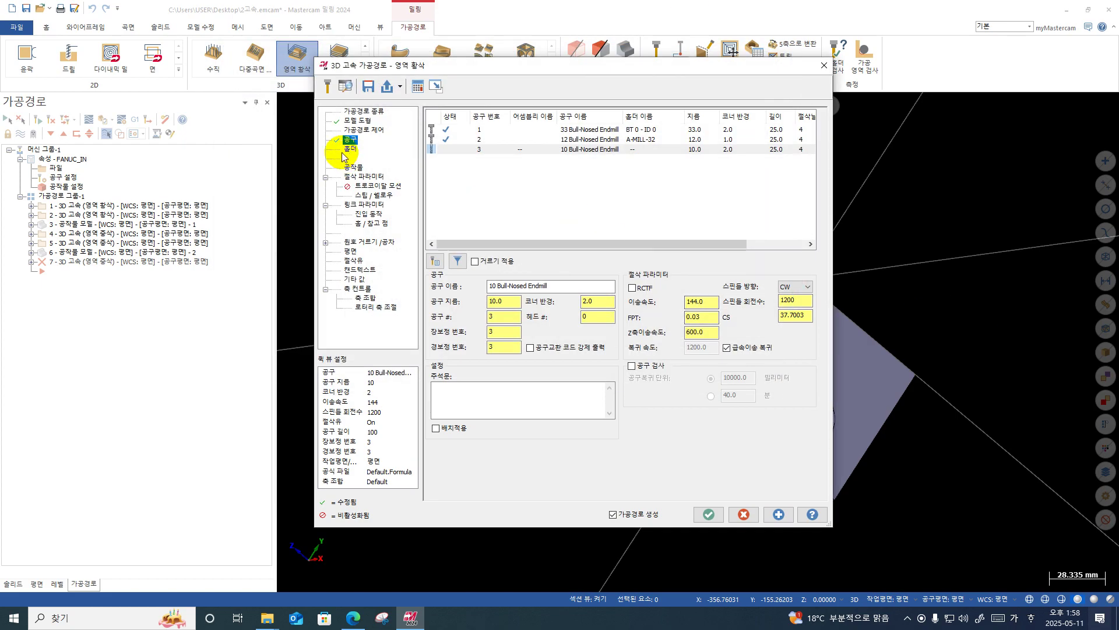
Load the holder library A-BT40.tooldb and assign the A-SX10-90 holder to the 10 mm bull-nose endmill.
left_click(348, 149)
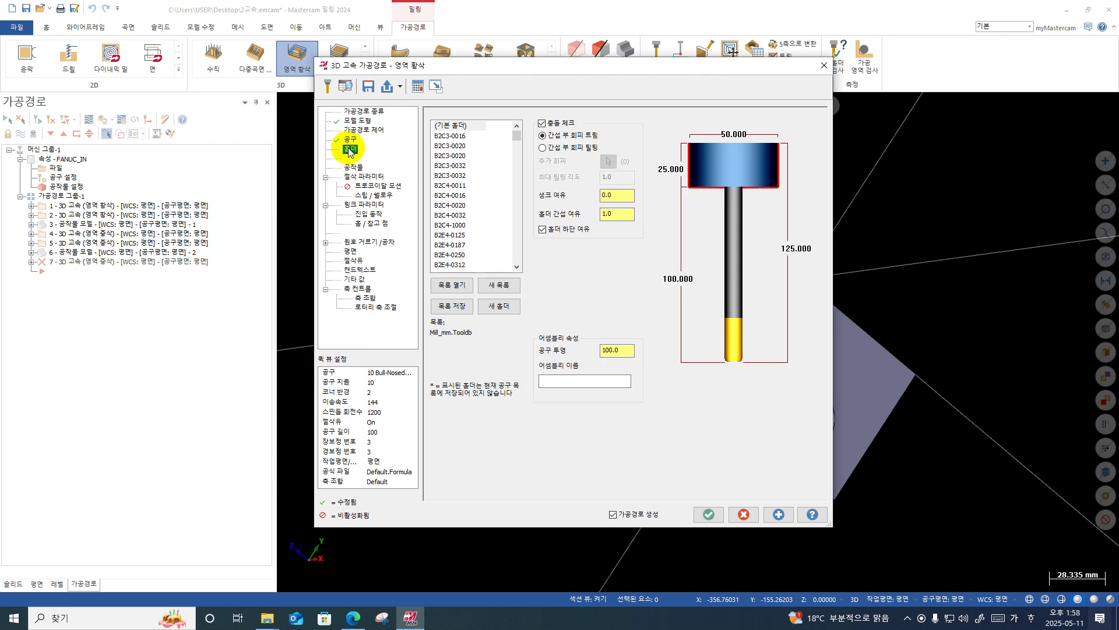
left_click(452, 286)
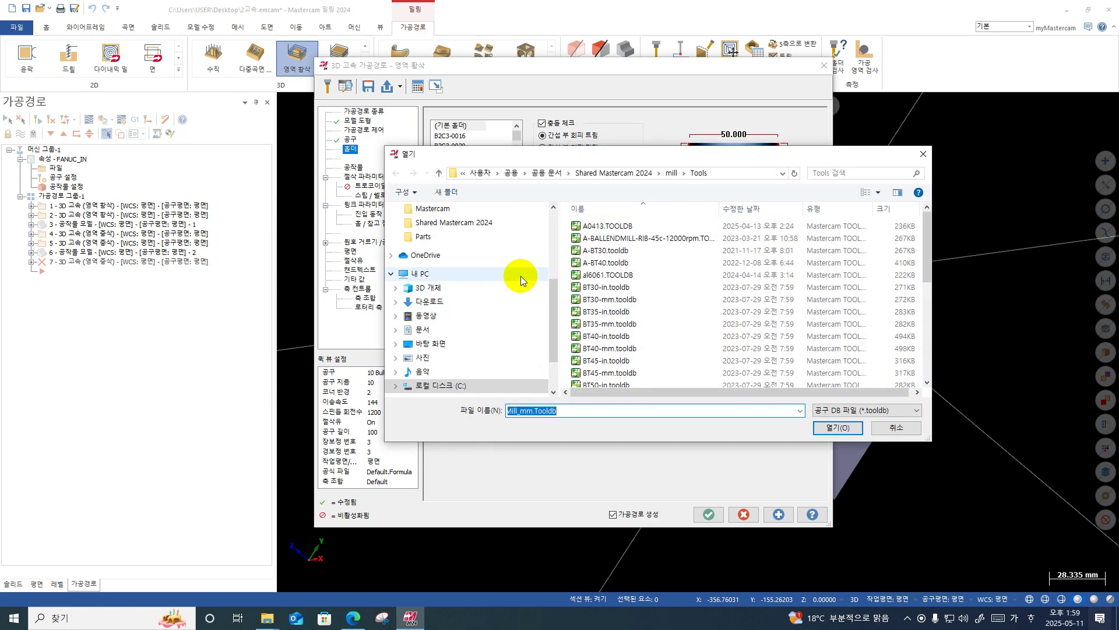
scroll(619, 317, "down", 7)
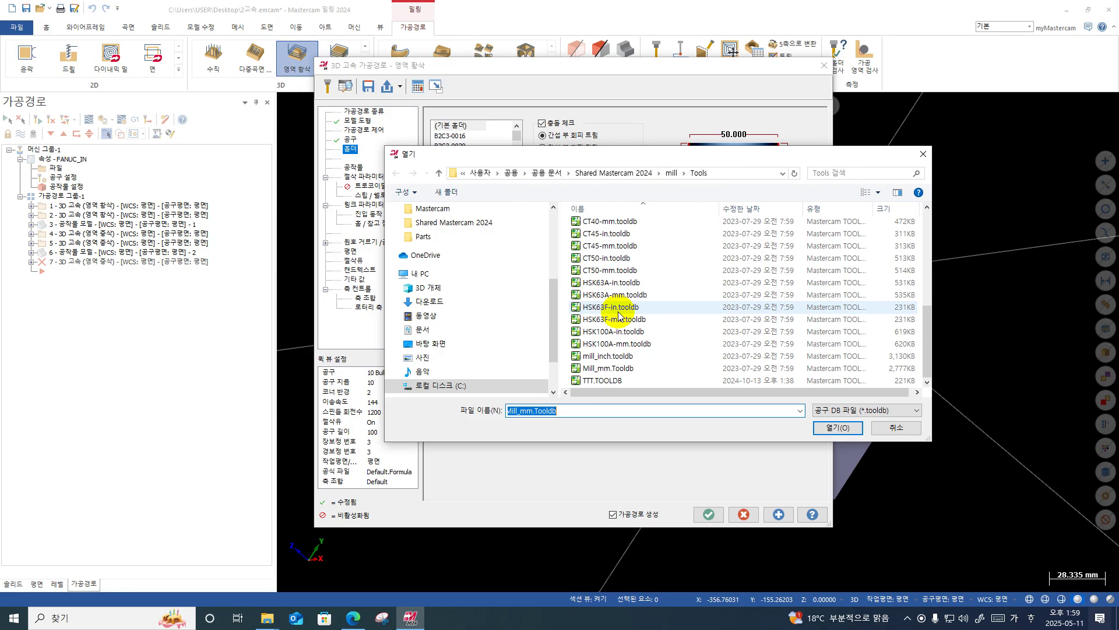
scroll(619, 317, "up", 7)
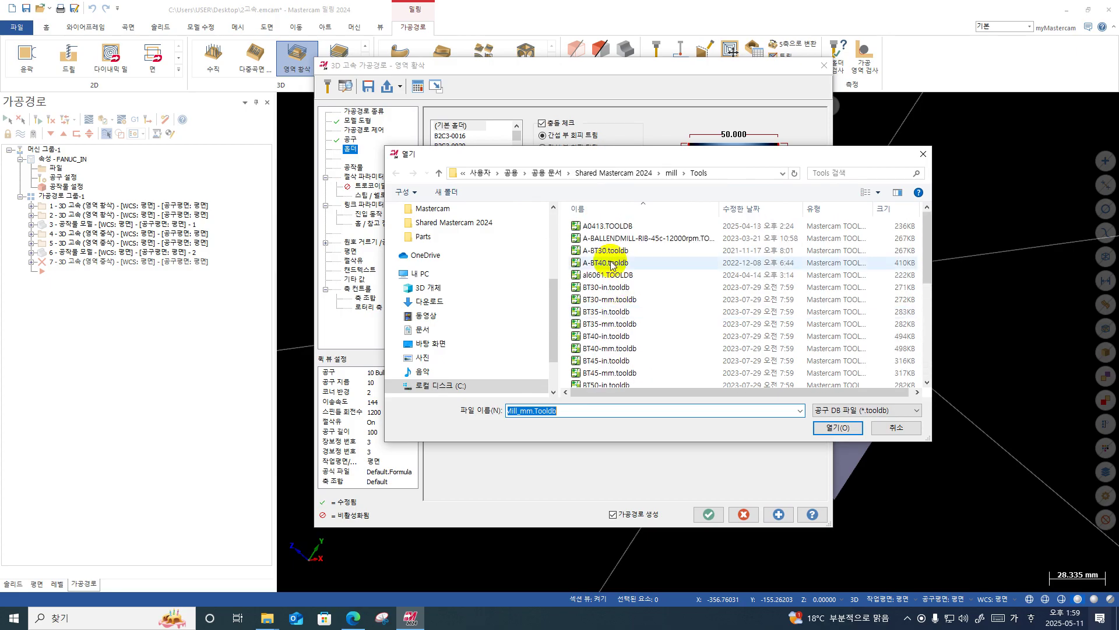
double_click(610, 264)
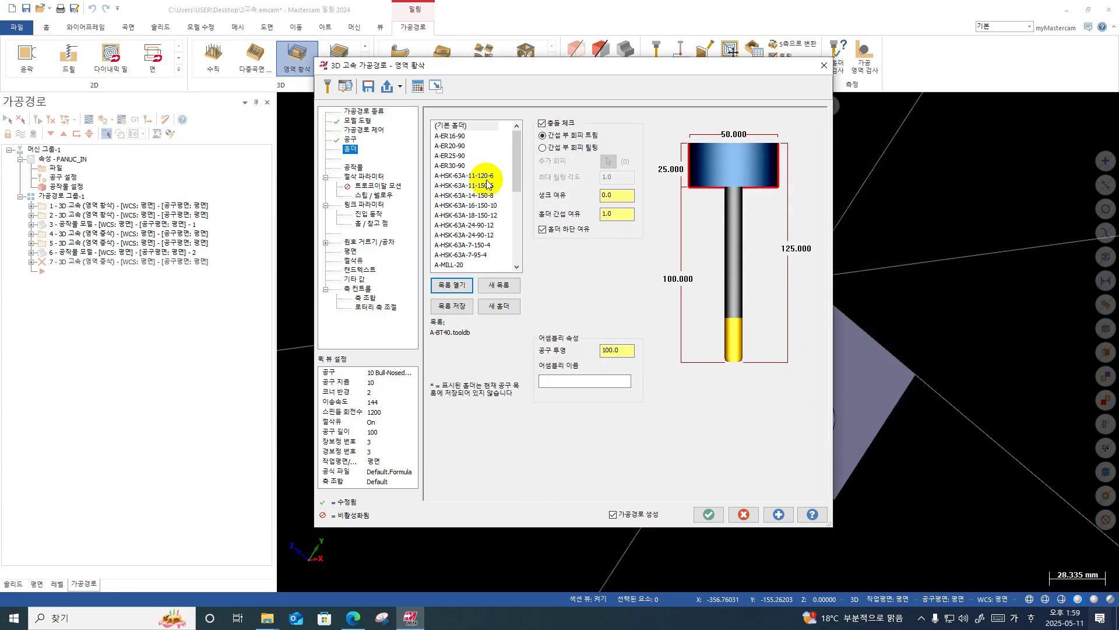
left_click_drag(517, 152, 519, 235)
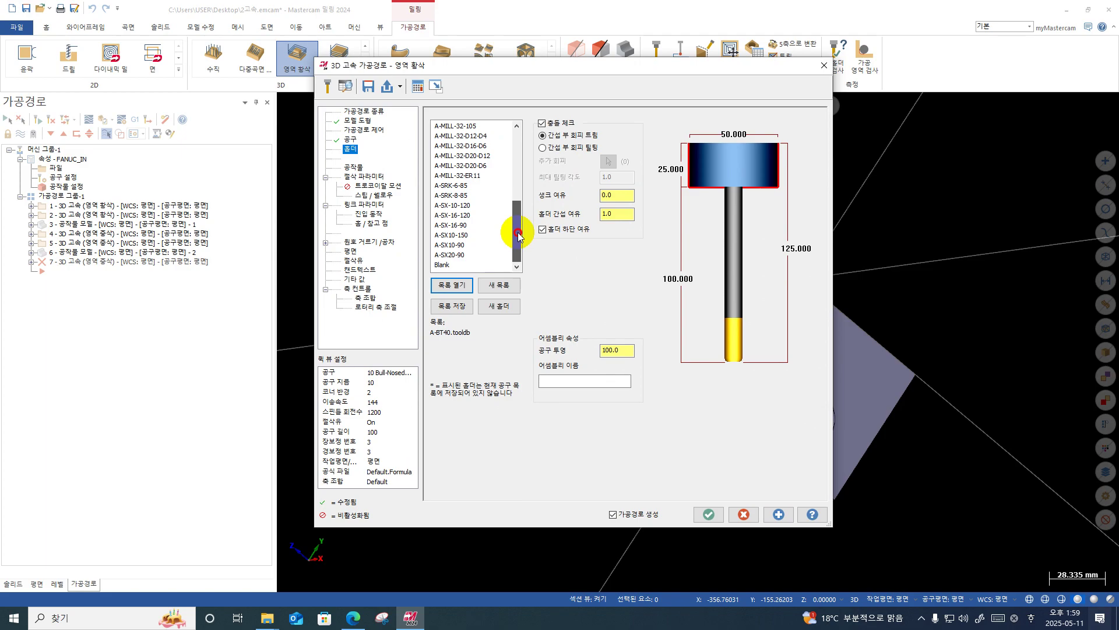
left_click(453, 208)
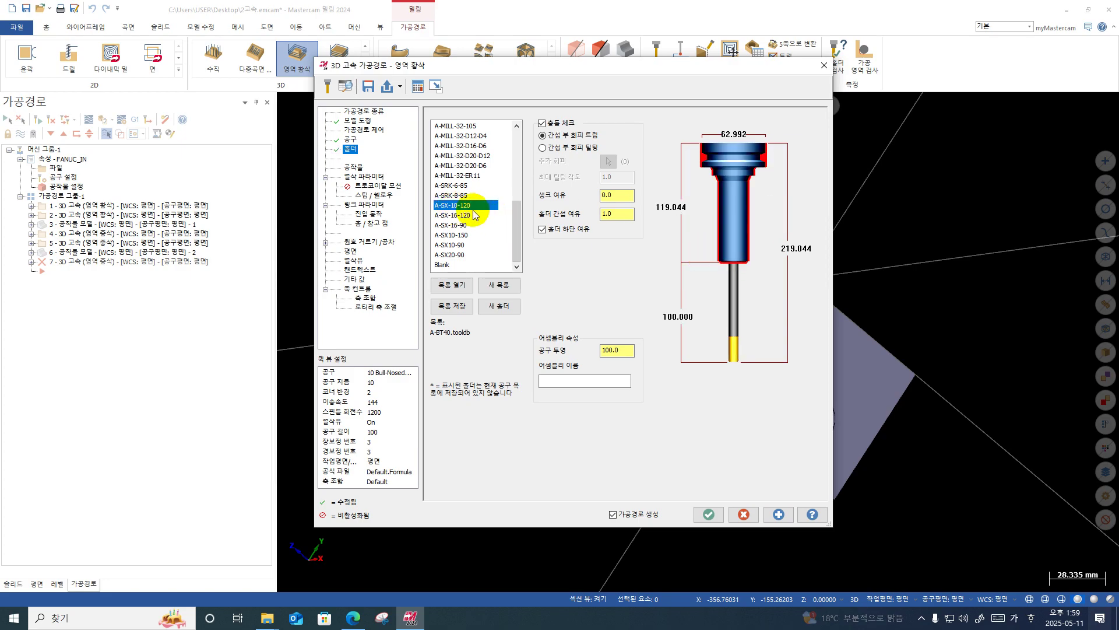
left_click(460, 245)
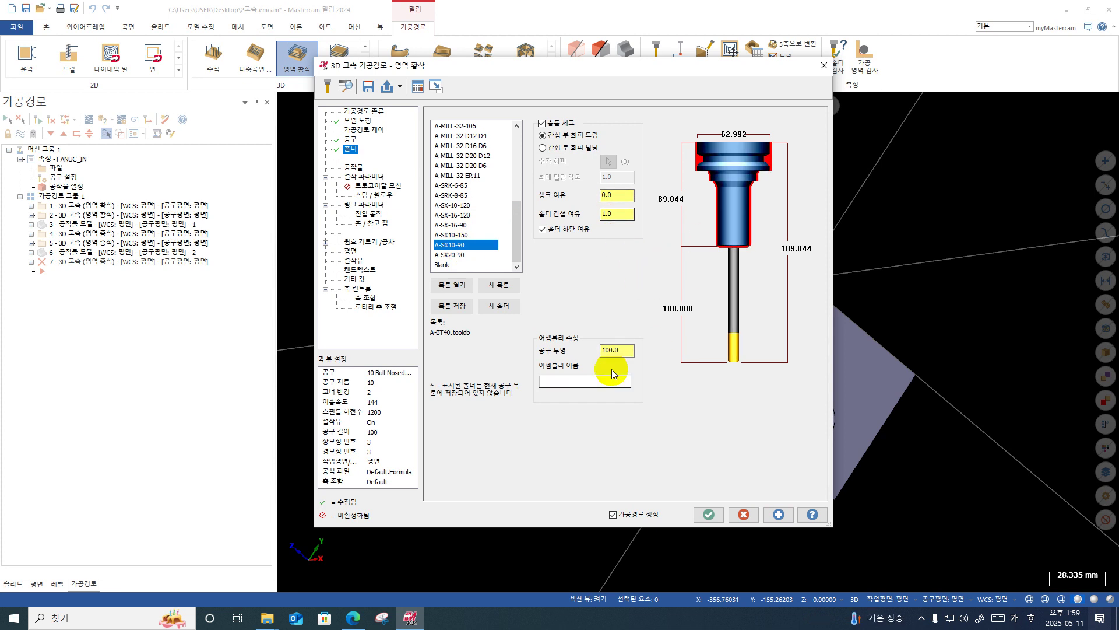
Set the tool projection (공구 투영) to 30 and turn off the holder collision check (충돌 체크).
left_click(609, 351)
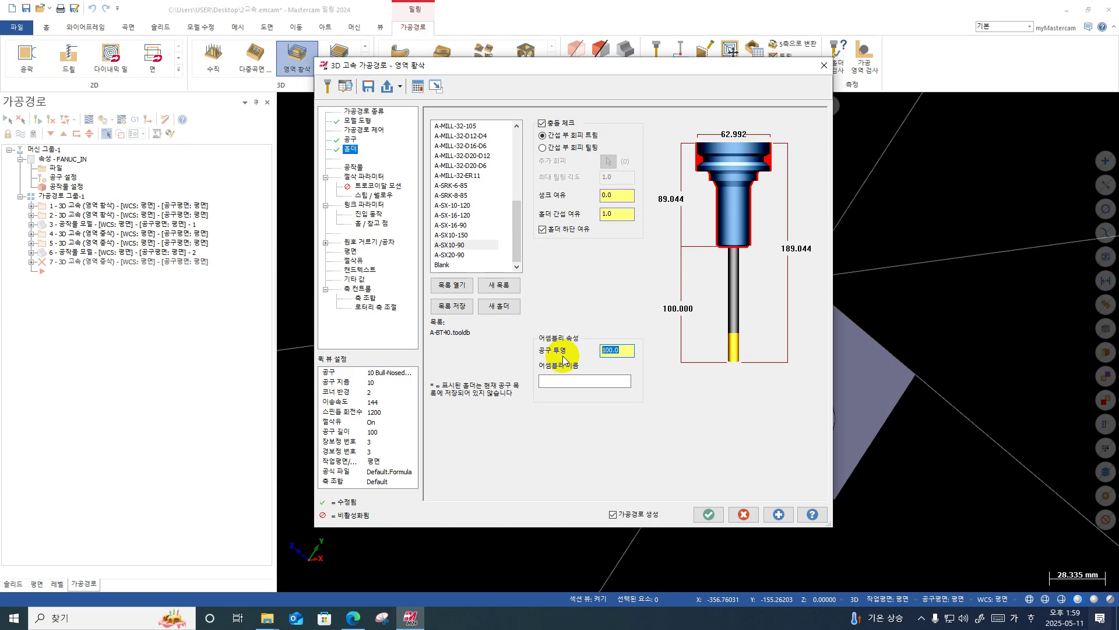
type("30")
key("Return")
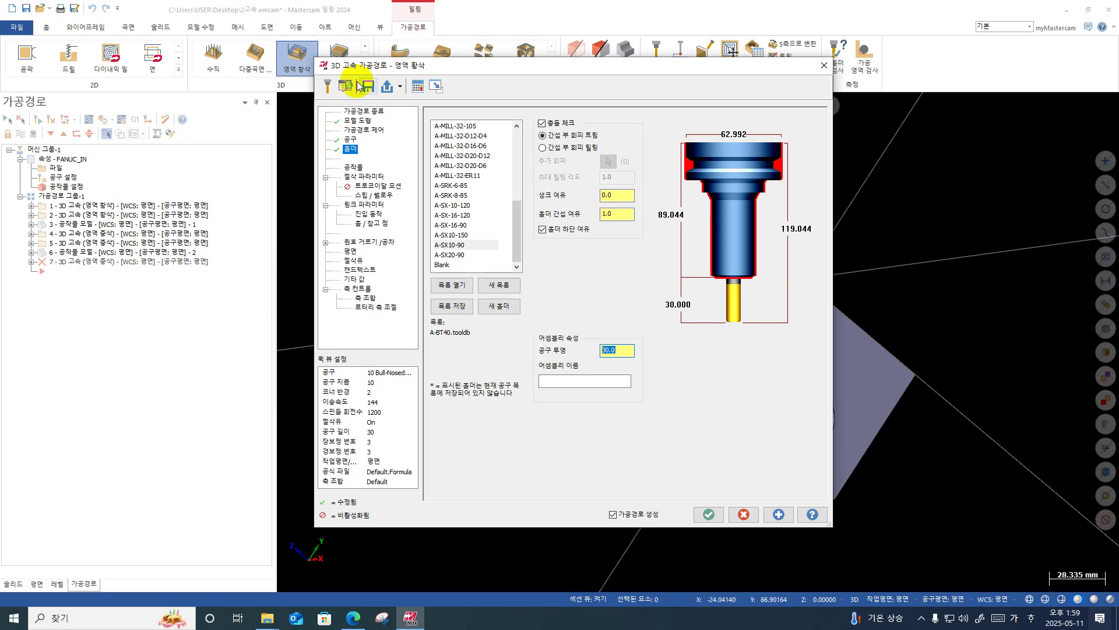
left_click(558, 123)
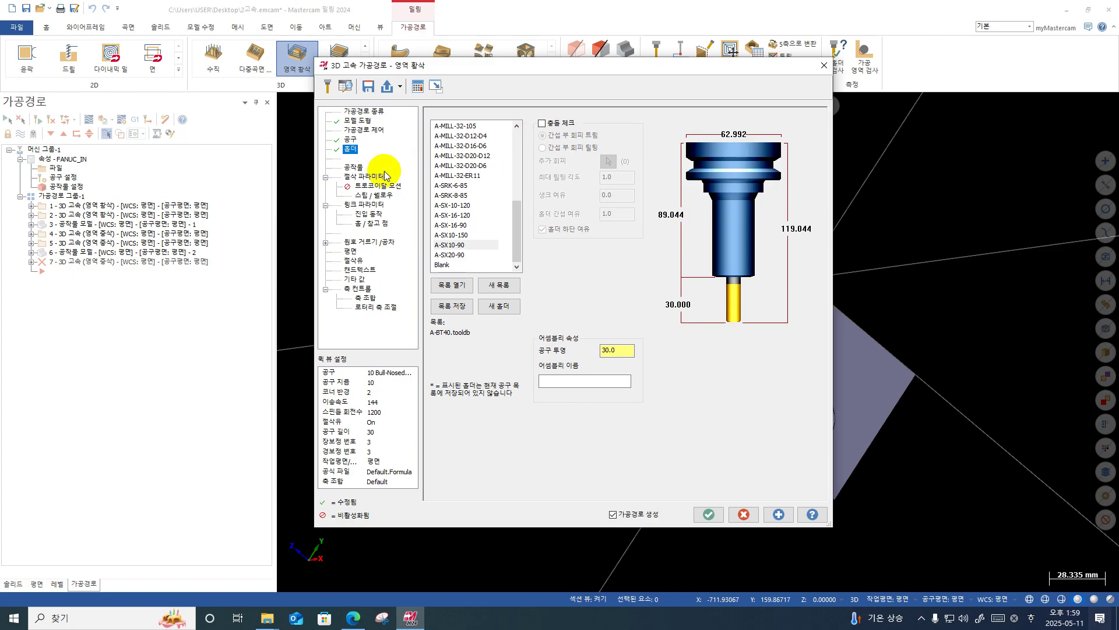
Base the remaining stock on stock model operation 6 and set the XY stepover to 50% of the tool diameter.
left_click(357, 169)
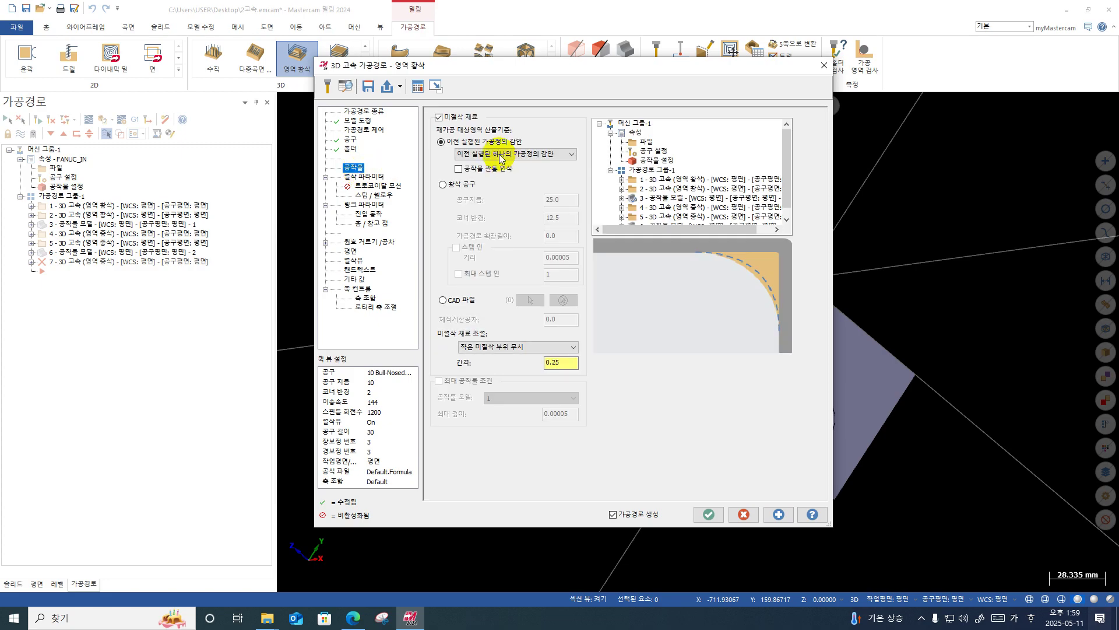
scroll(645, 181, "down", 1)
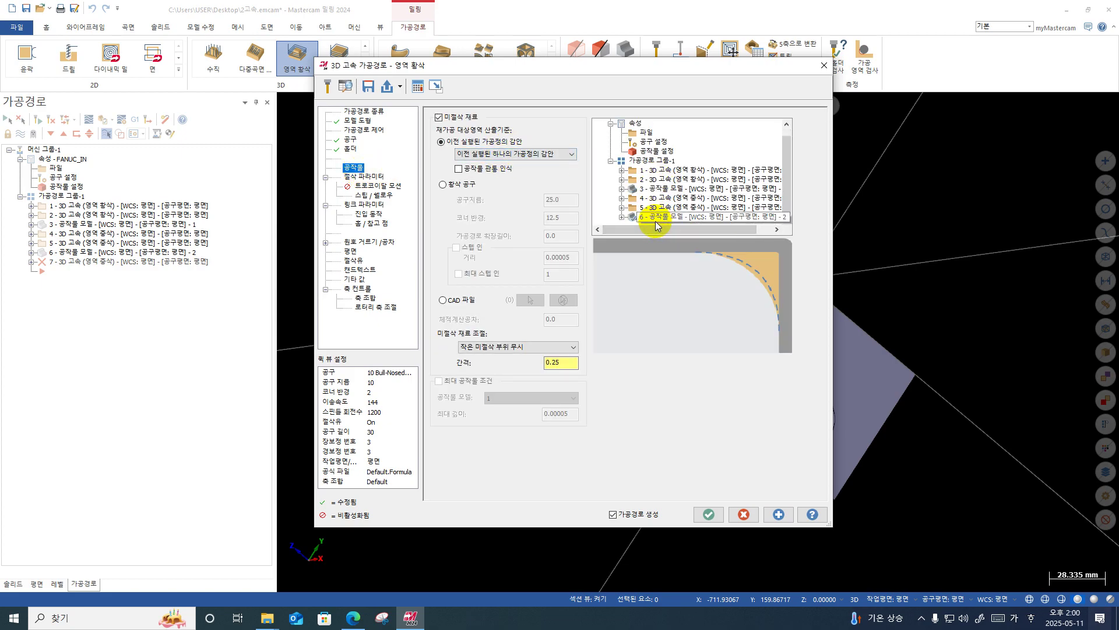
left_click(656, 221)
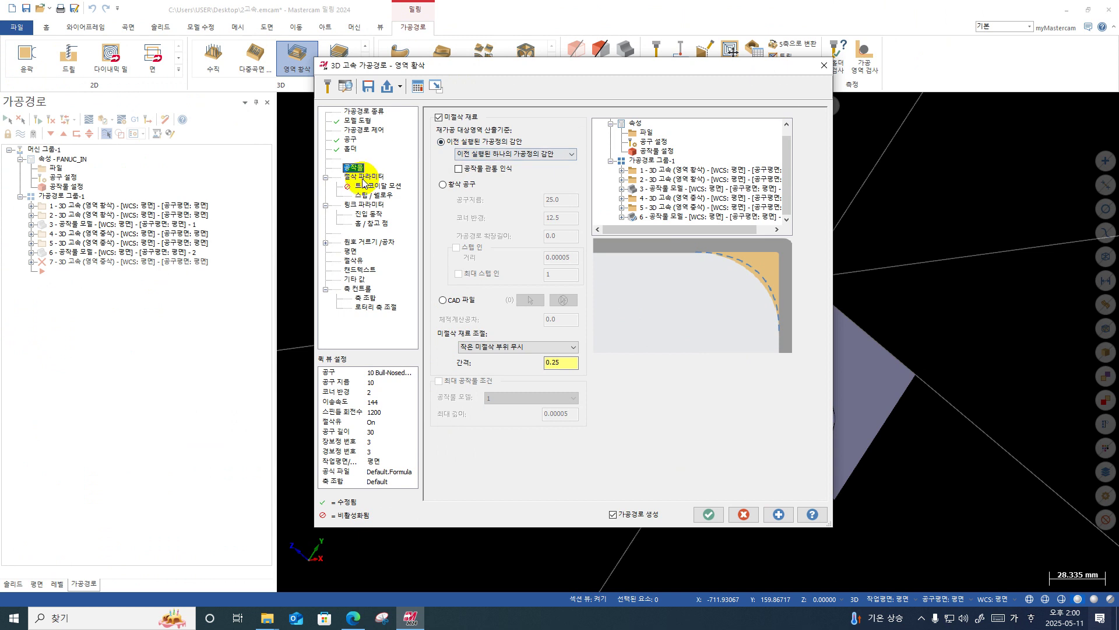
left_click(364, 176)
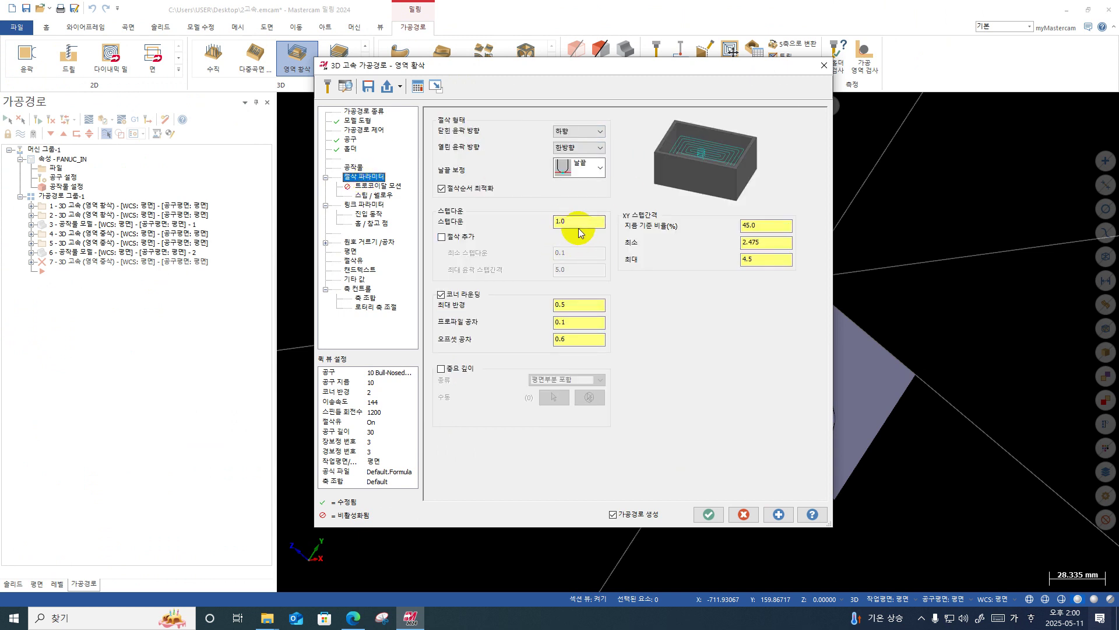
double_click(758, 226)
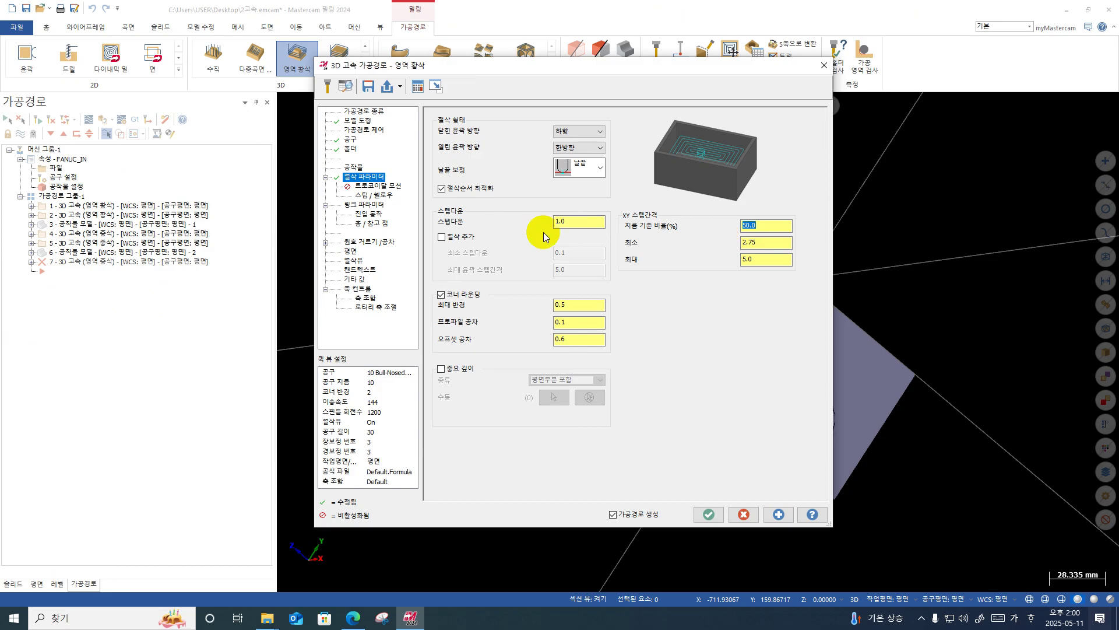
Review the depth limits, linking parameters and helix entry settings, and generate the area roughing toolpath.
left_click(384, 195)
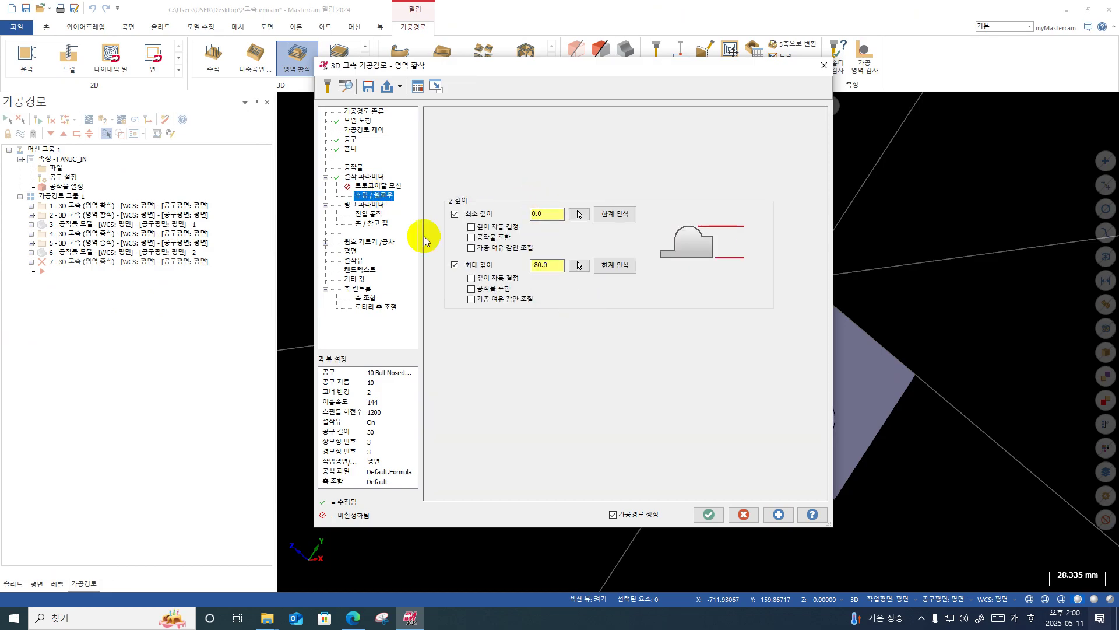
left_click(371, 206)
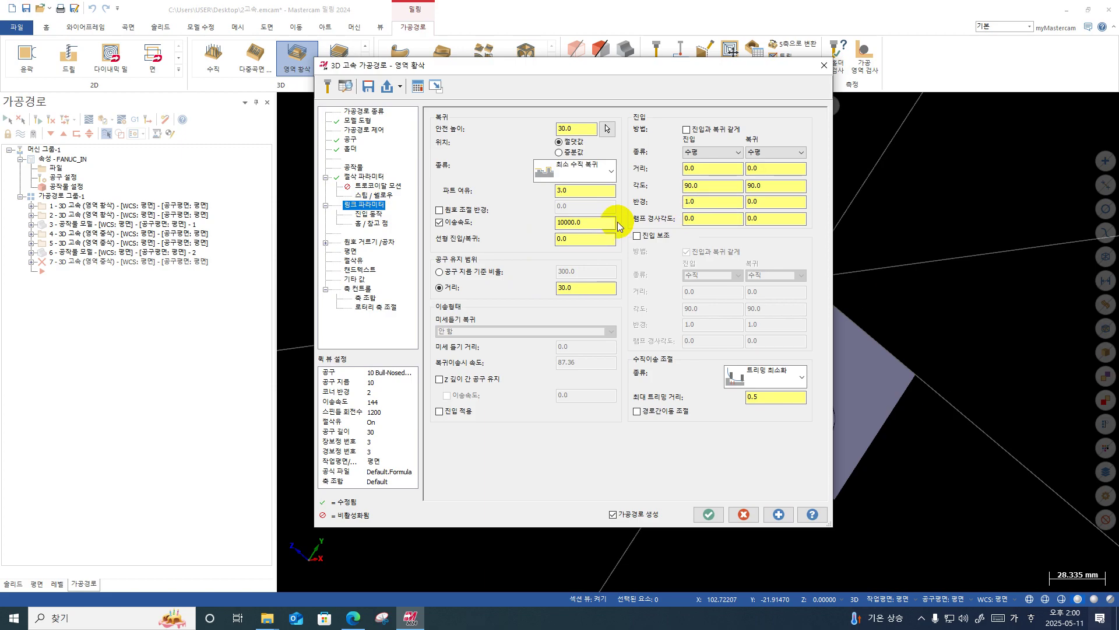
left_click(373, 215)
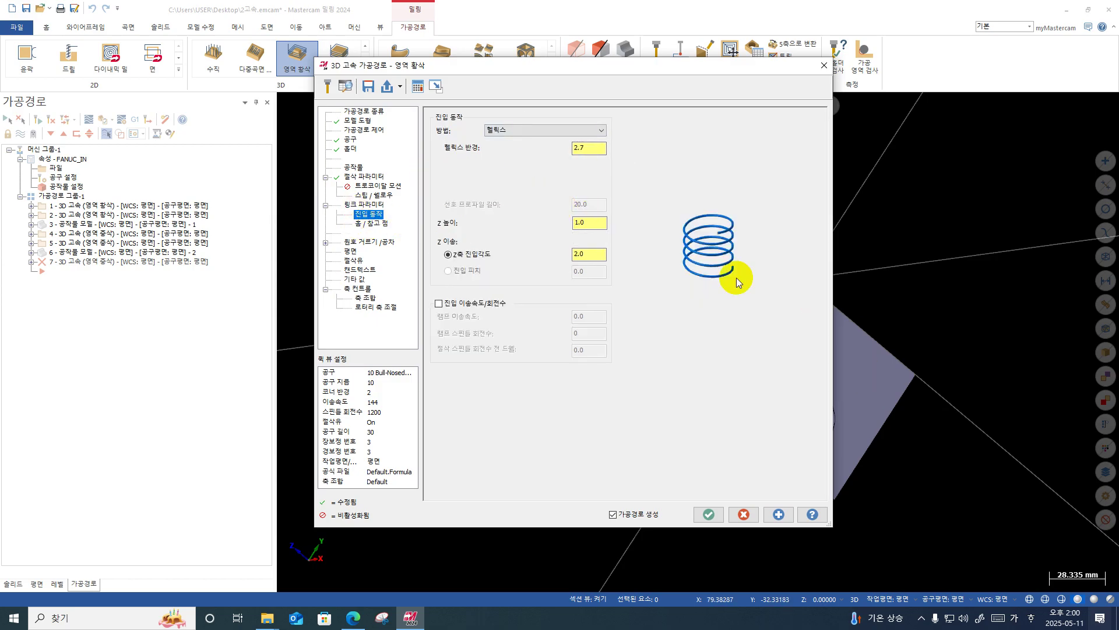
left_click(352, 207)
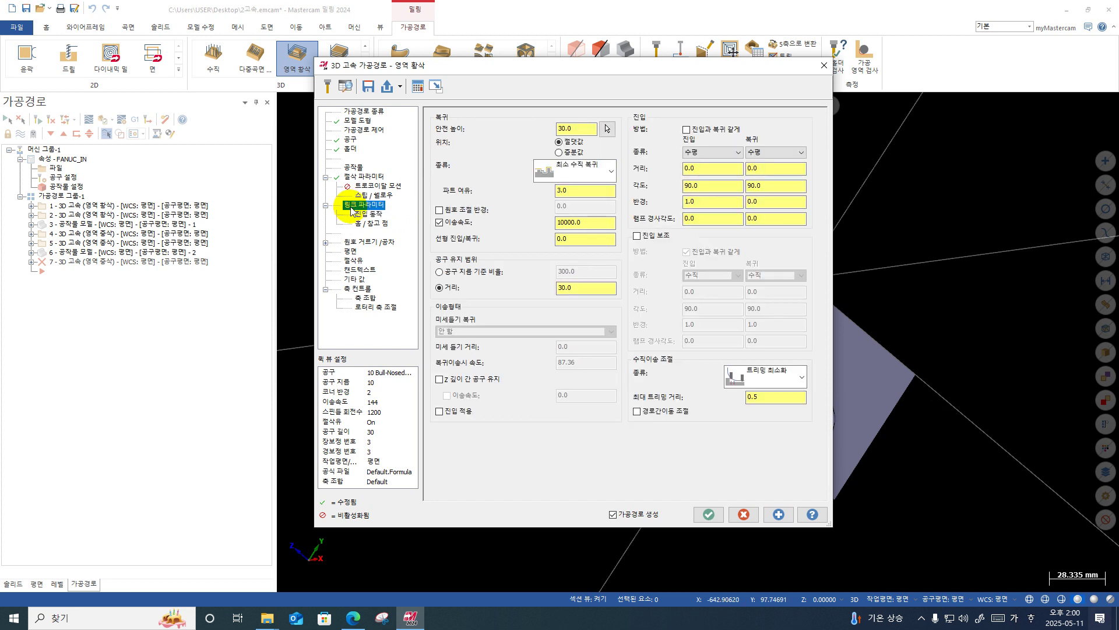
left_click(707, 514)
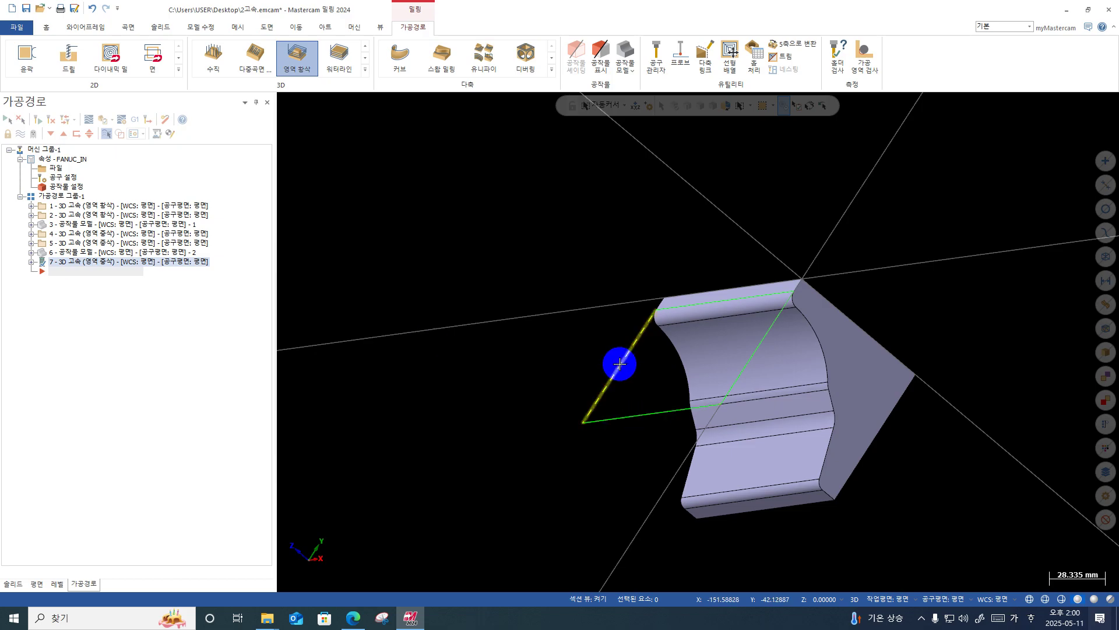
Select stock model operation 6, open the Mastercam Simulator in verify mode and play the machining.
mouse_move(618, 362)
middle_mouse_down()
mouse_move(583, 352)
mouse_move(612, 354)
middle_mouse_up()
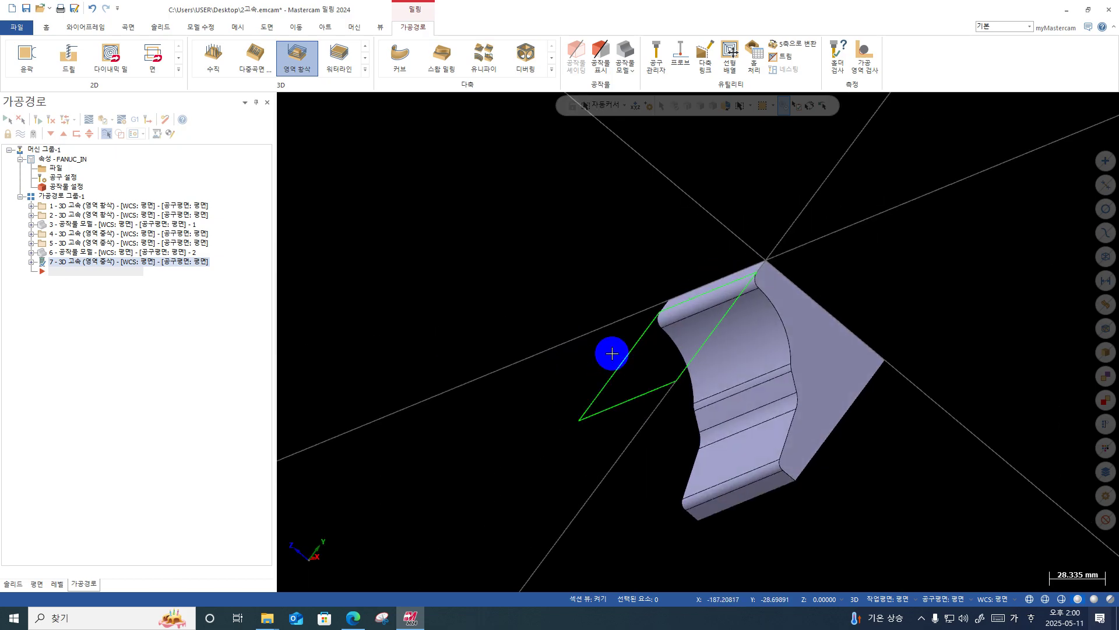
left_click(74, 252)
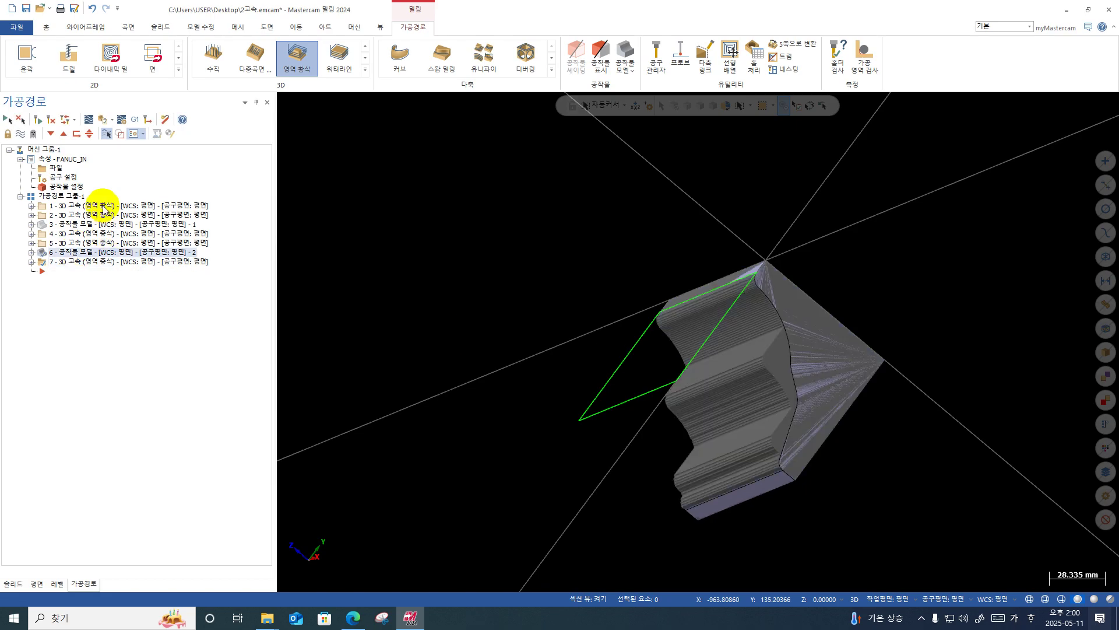
left_click(105, 120)
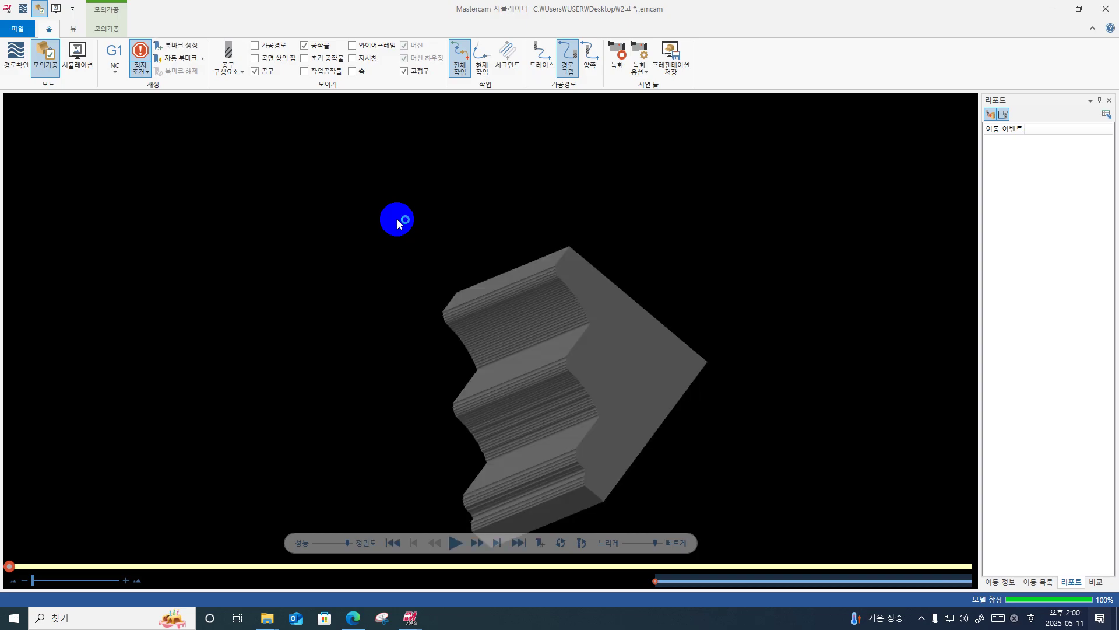
left_click(457, 541)
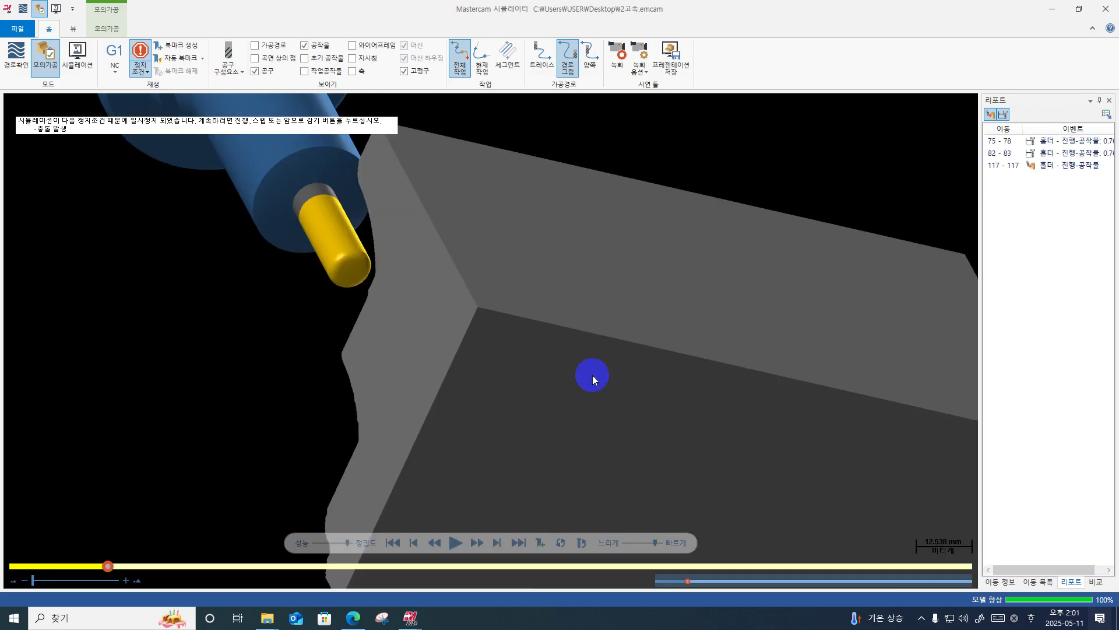
Examine the holder's contact with the stock from several angles, resume the simulation once, and close the simulator.
scroll(318, 170, "down", 2)
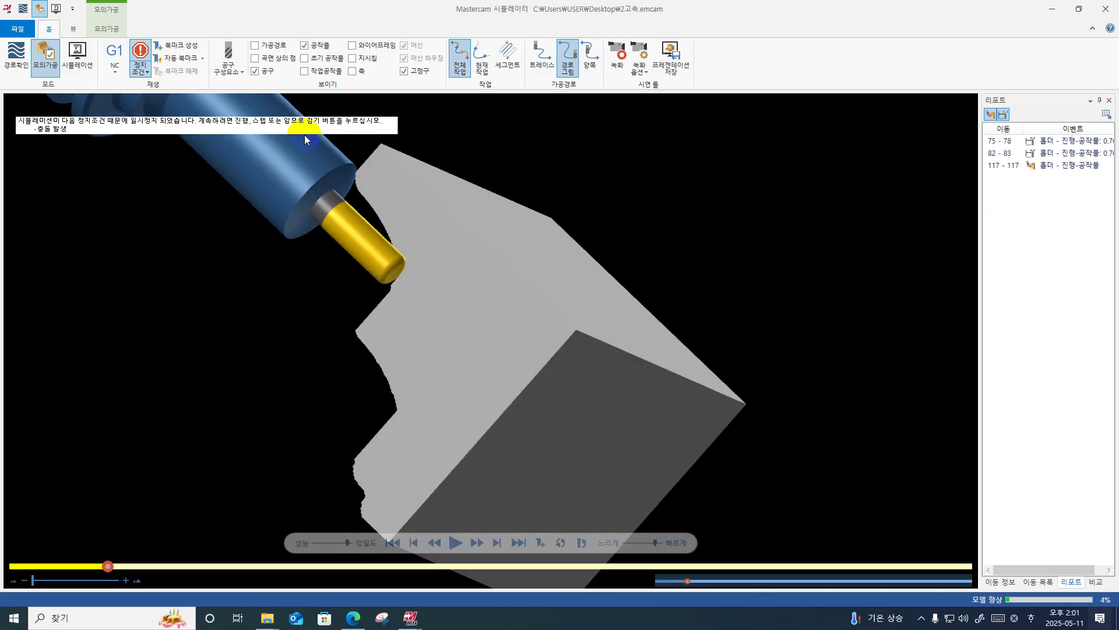
middle_click_drag(304, 132, 346, 163)
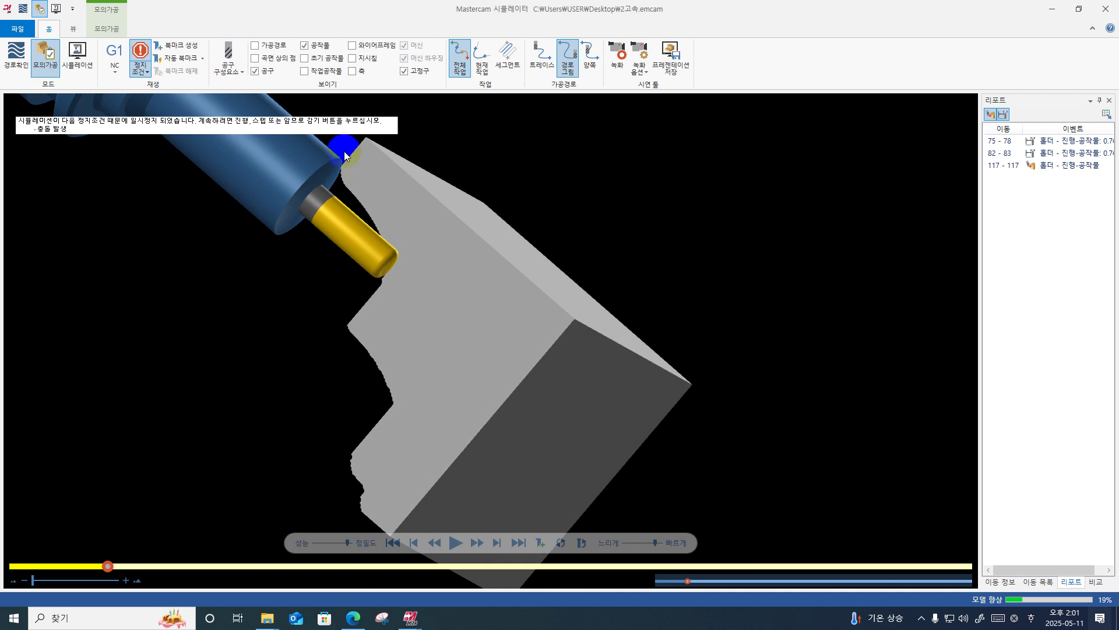
left_click(457, 541)
middle_click_drag(494, 432, 438, 264)
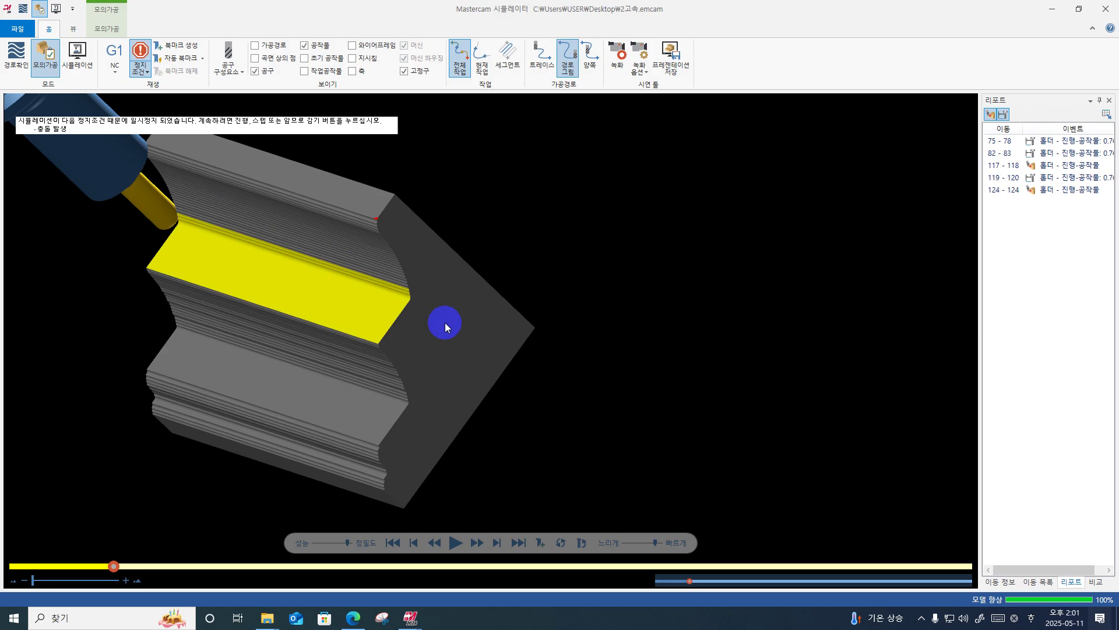
middle_click_drag(445, 323, 414, 317)
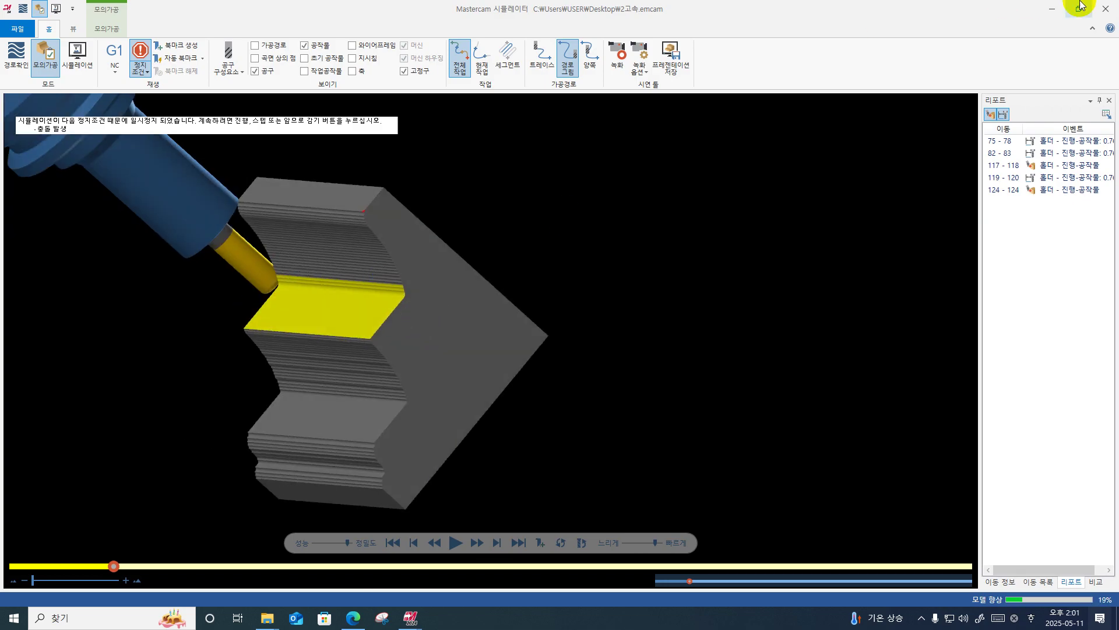
left_click(1106, 9)
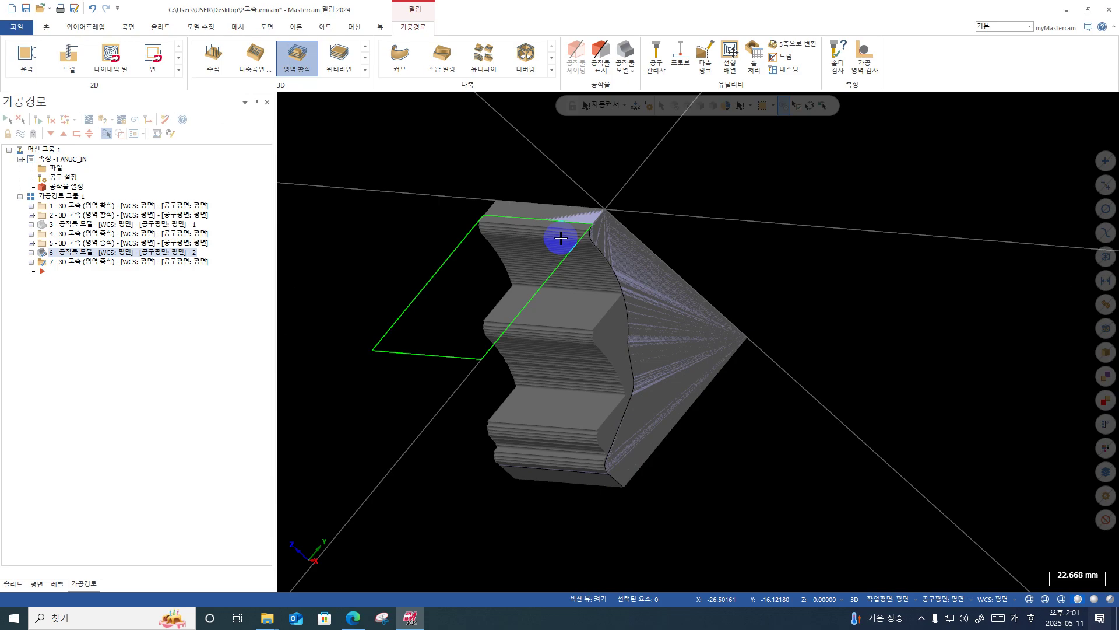
Open the parameters of area roughing operation 7 and review its holder and tool settings.
left_click(89, 263)
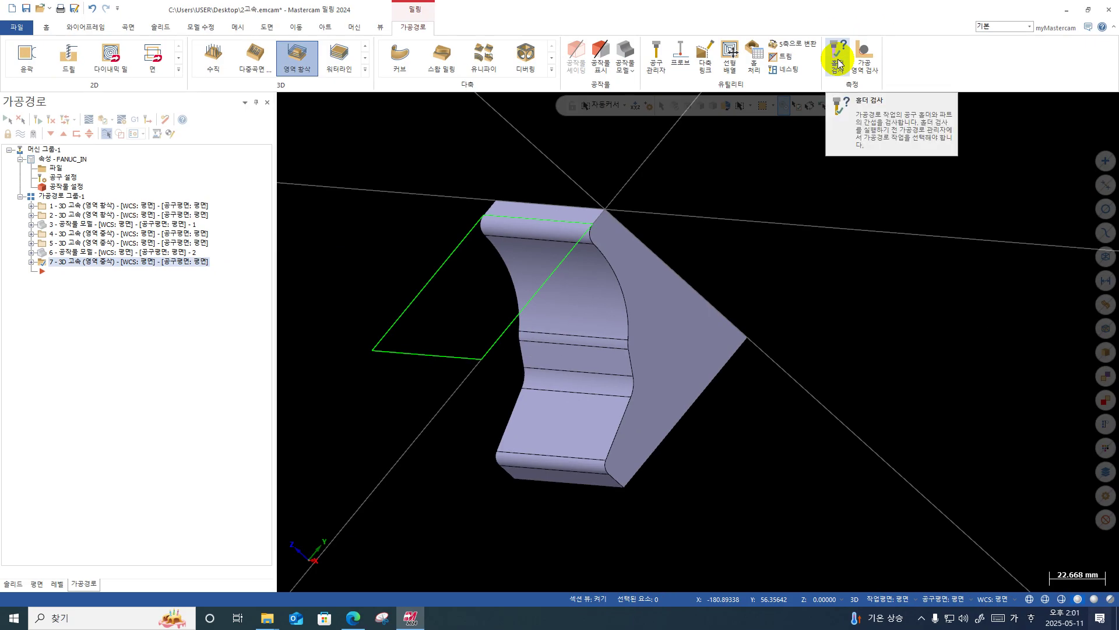
middle_click_drag(805, 362, 787, 324)
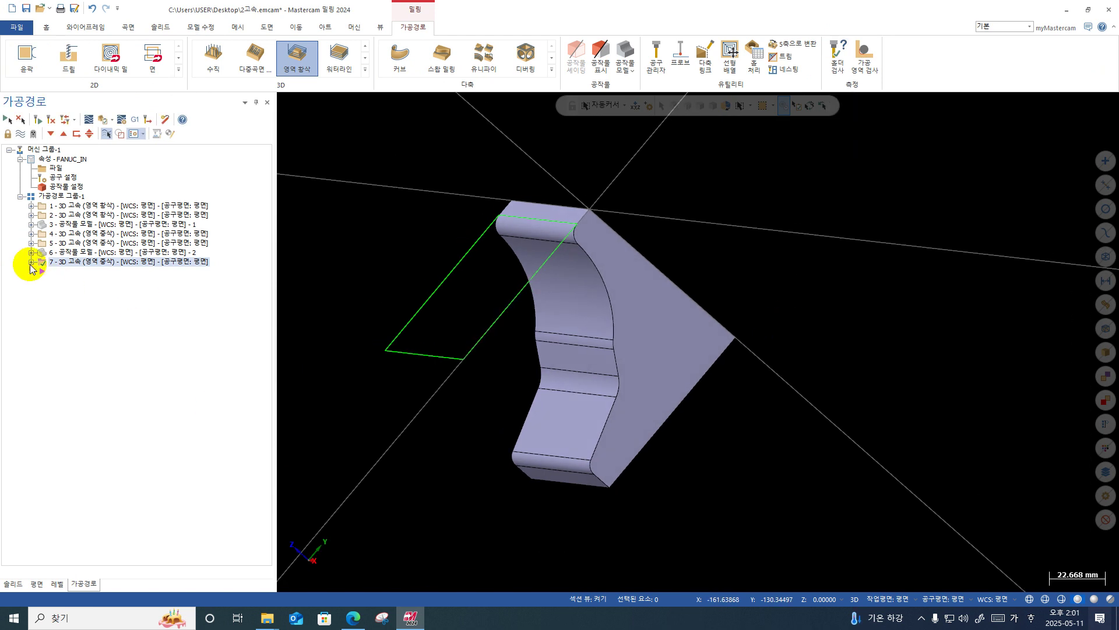
left_click(31, 262)
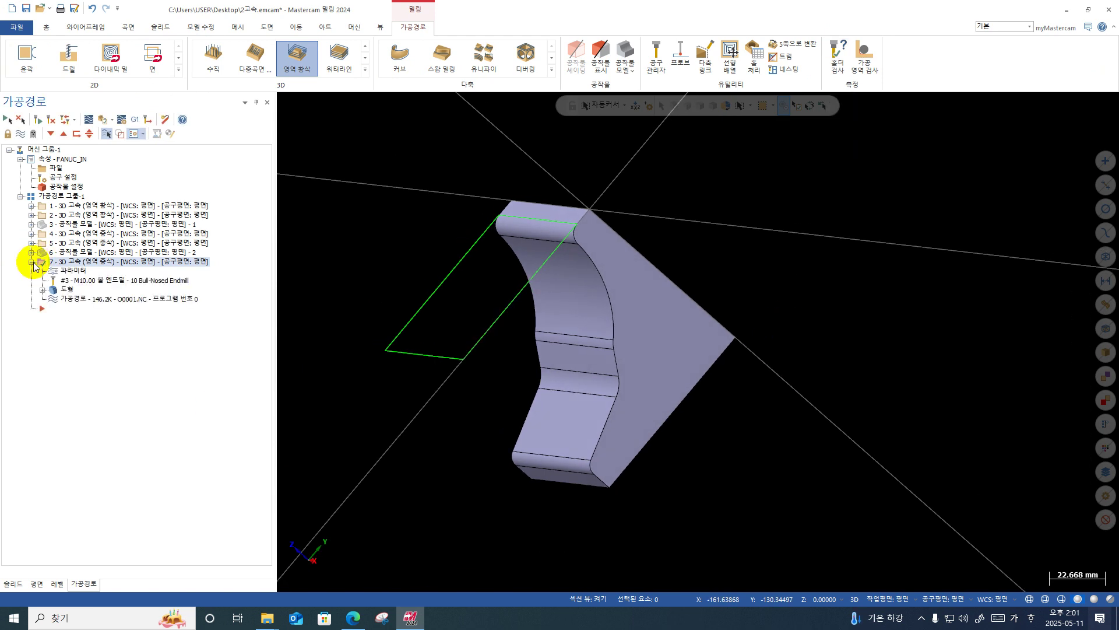
left_click(73, 270)
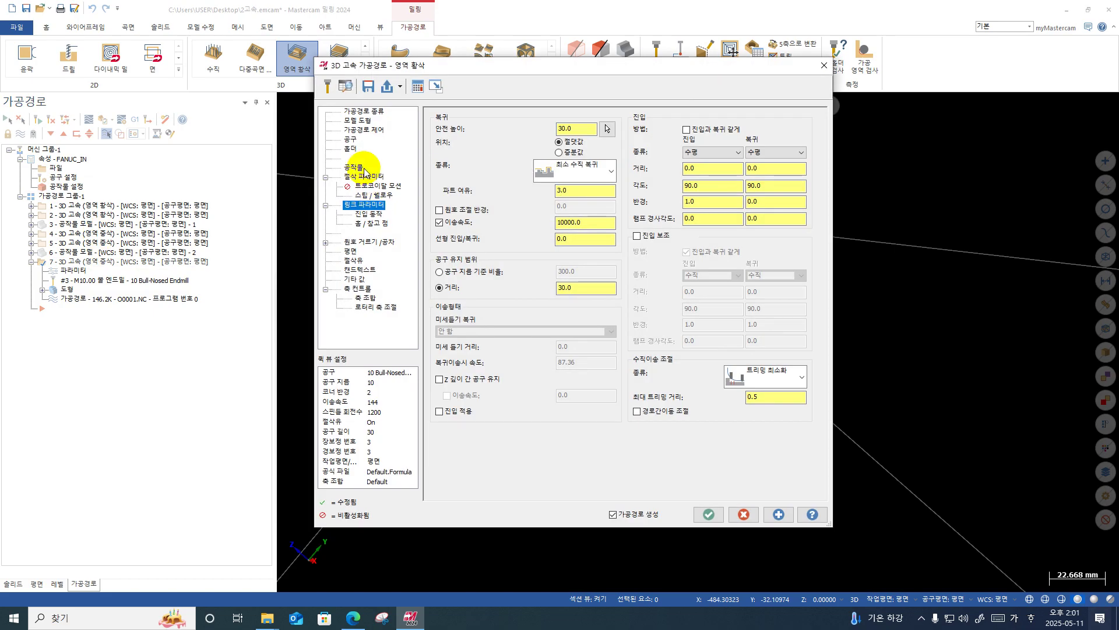
left_click(348, 148)
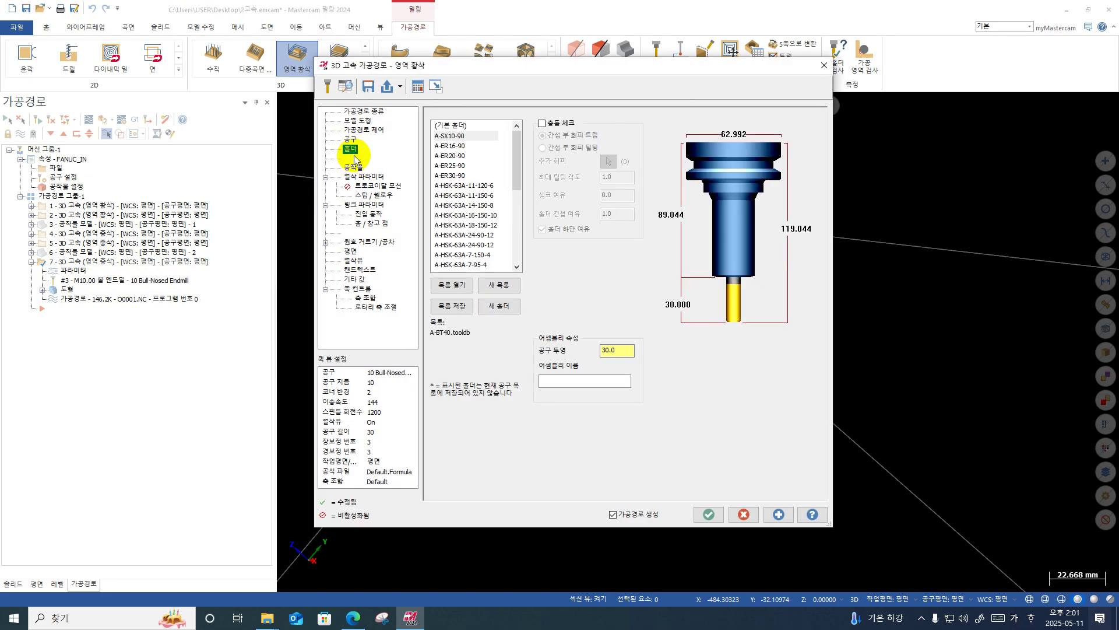
left_click(350, 139)
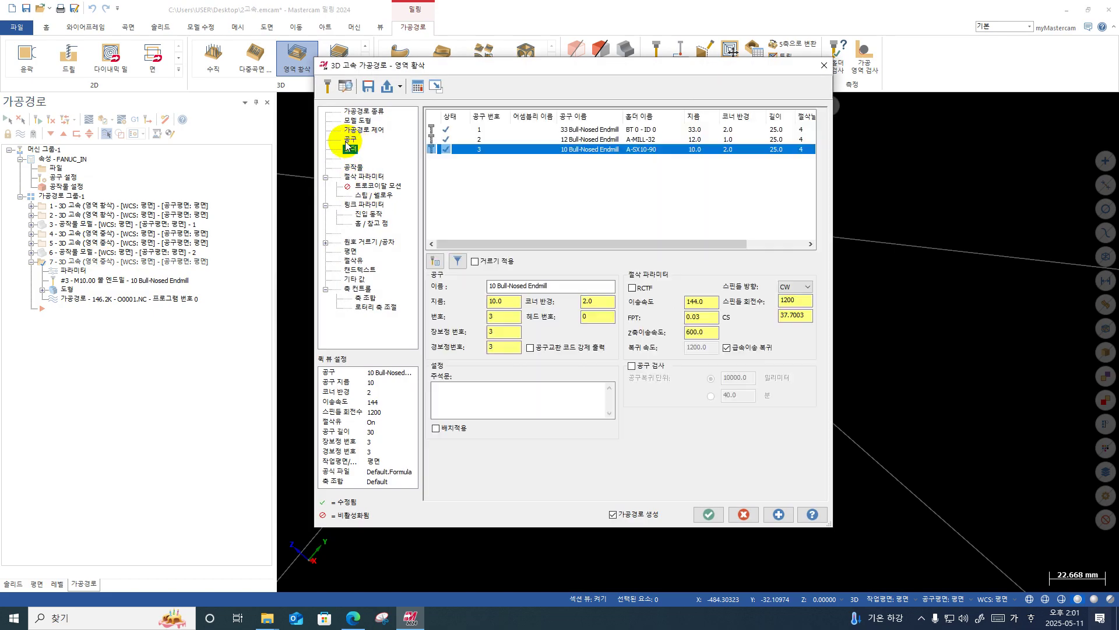
Preview the 10 mm bull-nose endmill's holder assembly against the part's concave surface to examine clearance, and close the parameters.
right_click(468, 151)
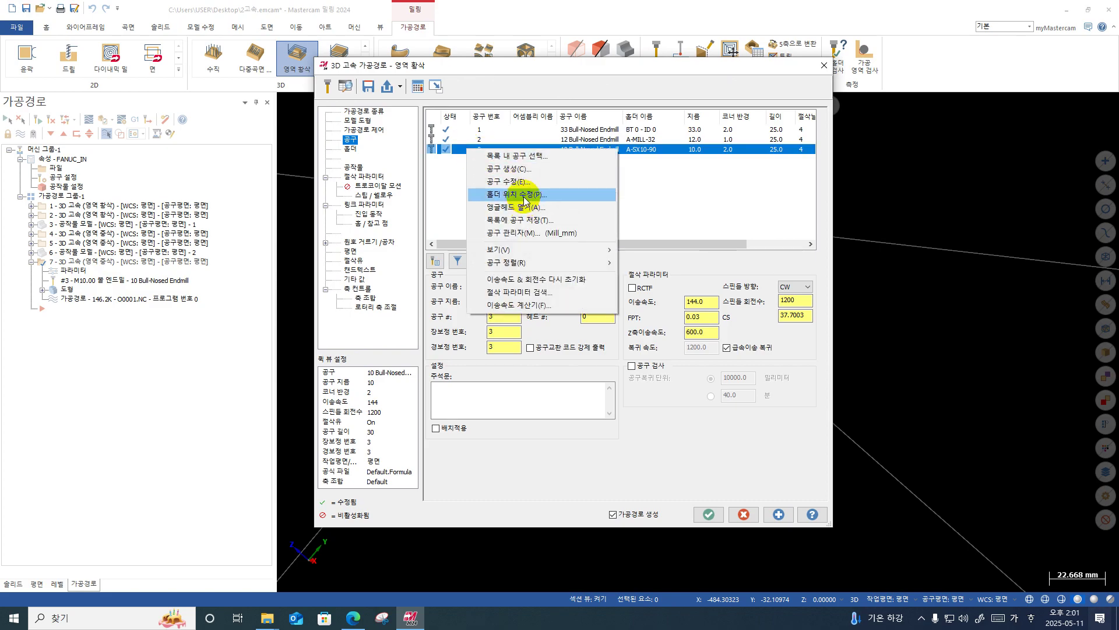
left_click(524, 196)
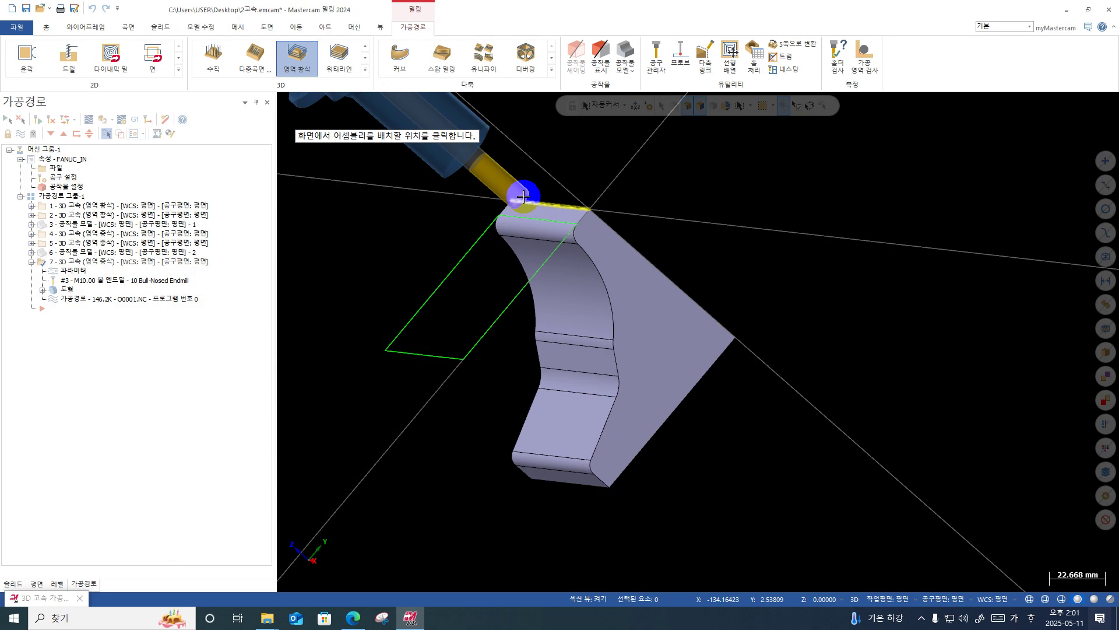
middle_click_drag(559, 321, 548, 300)
scroll(530, 295, "up", 1)
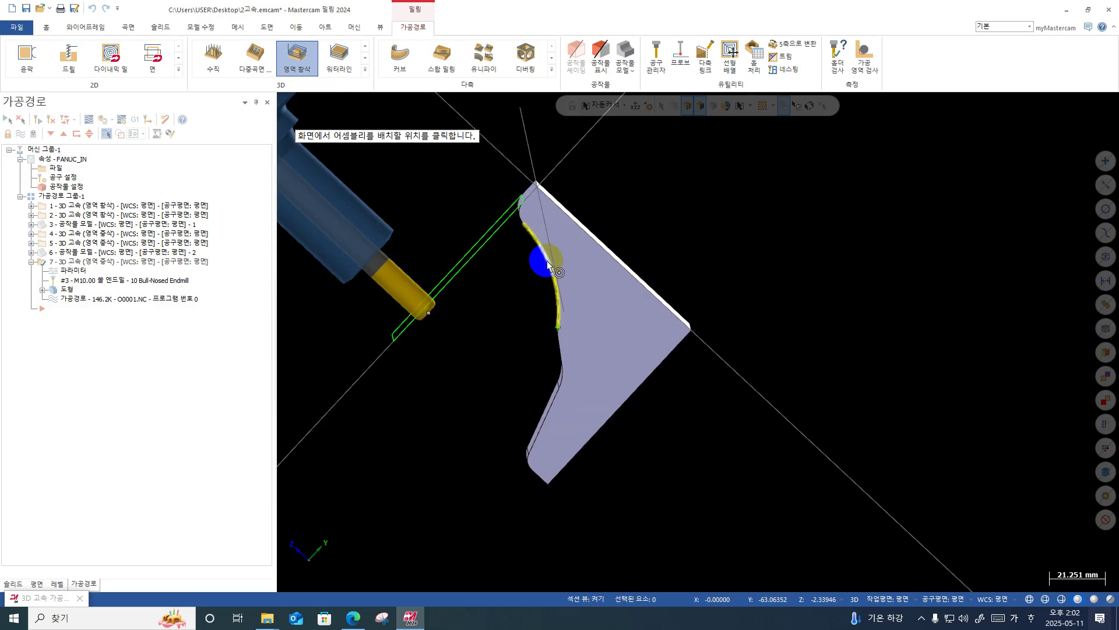
middle_click_drag(547, 258, 571, 244)
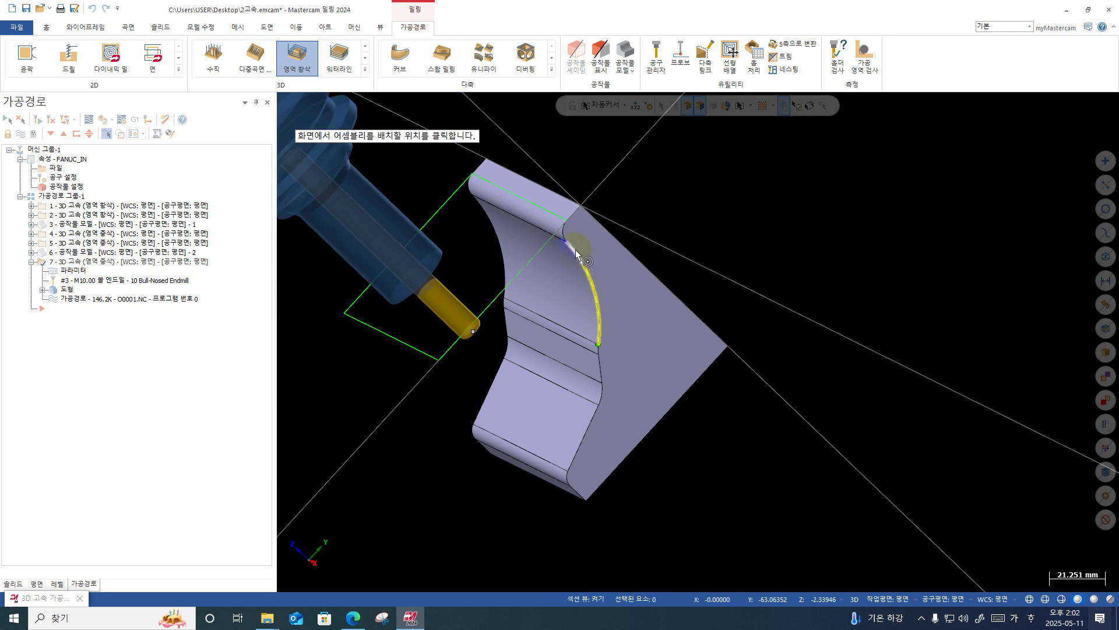
middle_click_drag(563, 252, 558, 254)
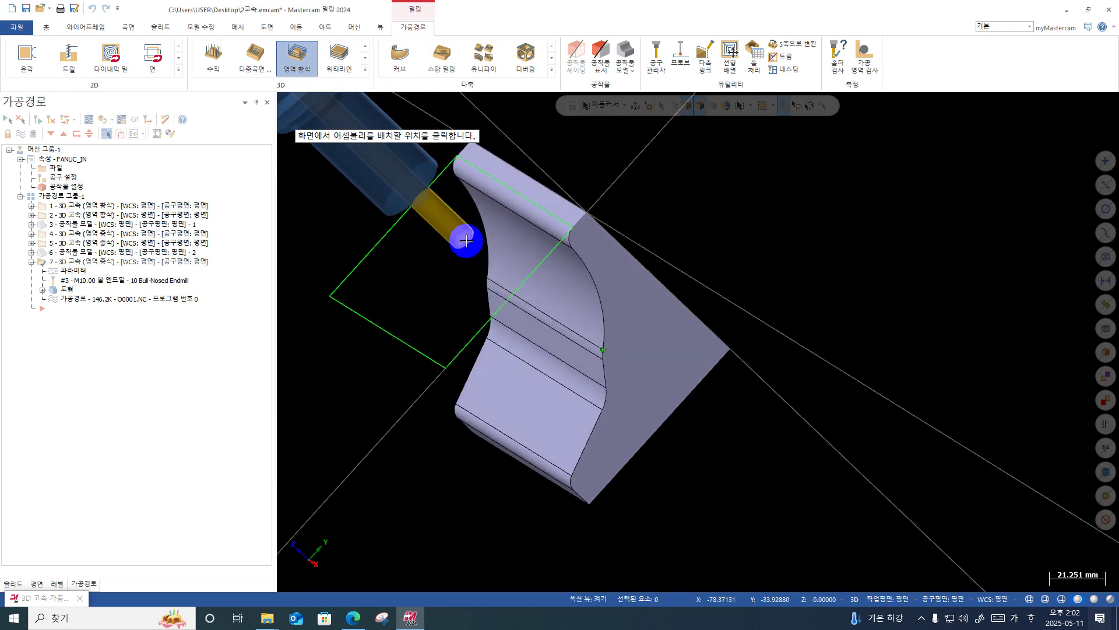
left_click(598, 294)
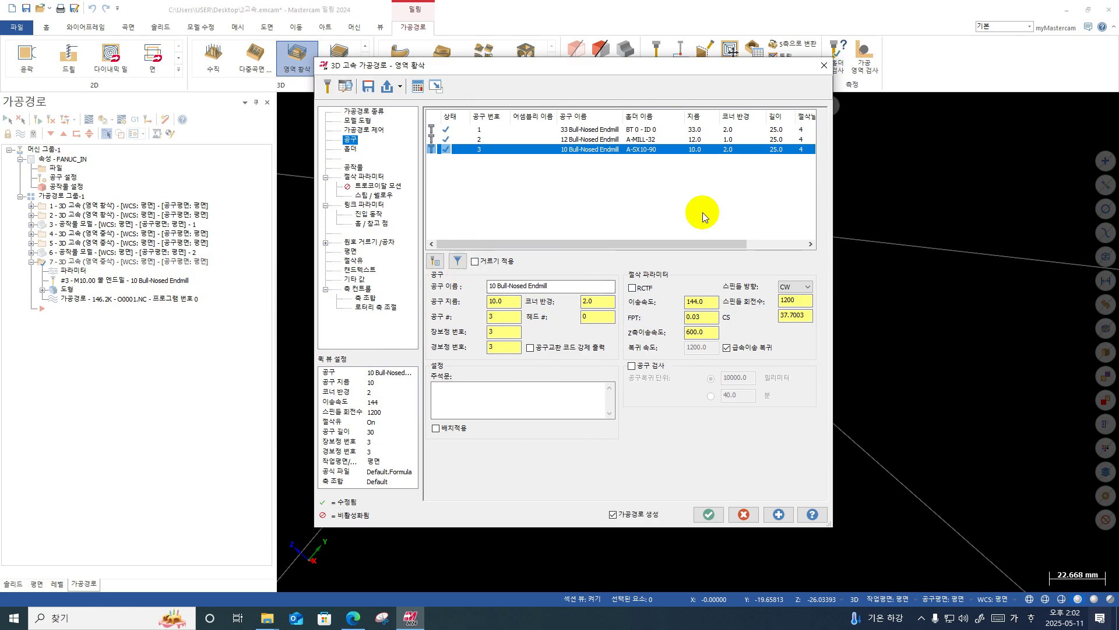
left_click(825, 66)
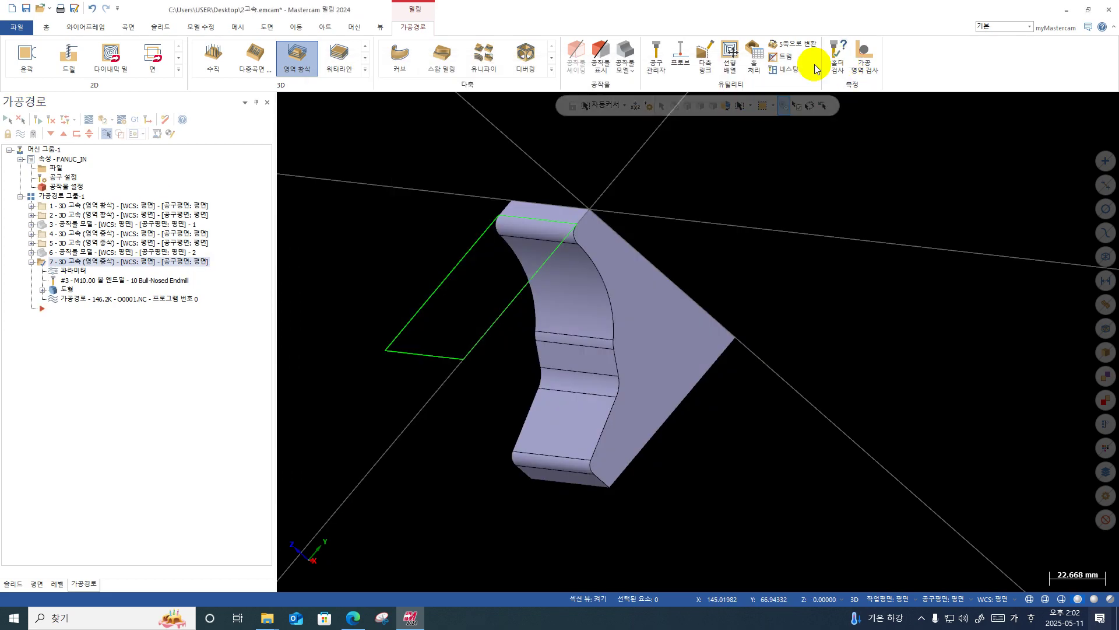
Start a holder check on operation 7 and set the general, holder and shank tolerances to 0.05.
left_click(837, 55)
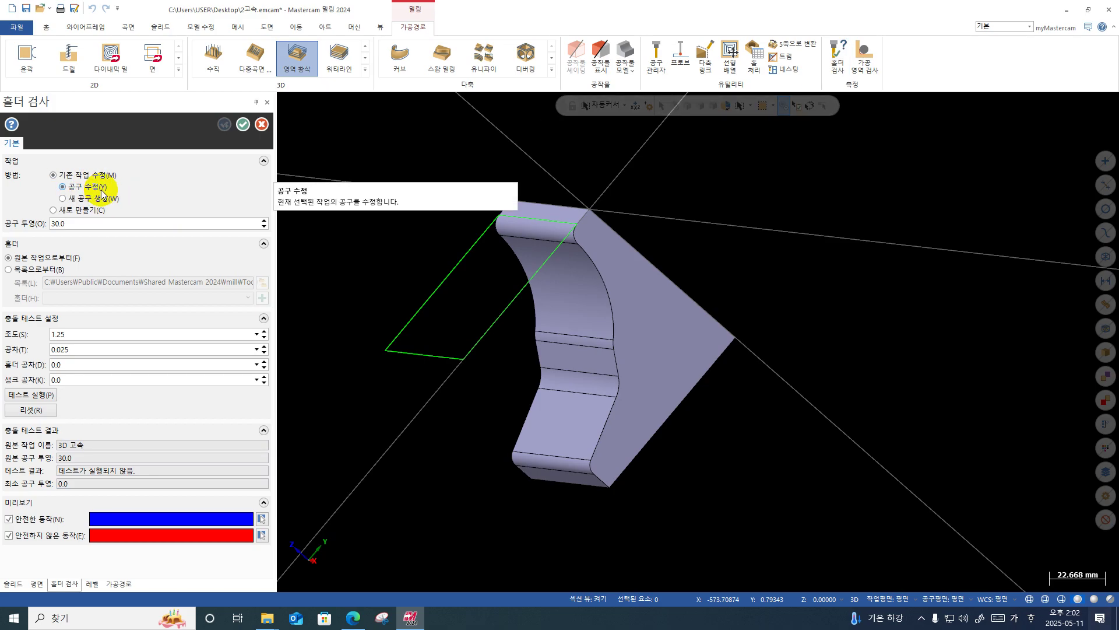
left_click(75, 349)
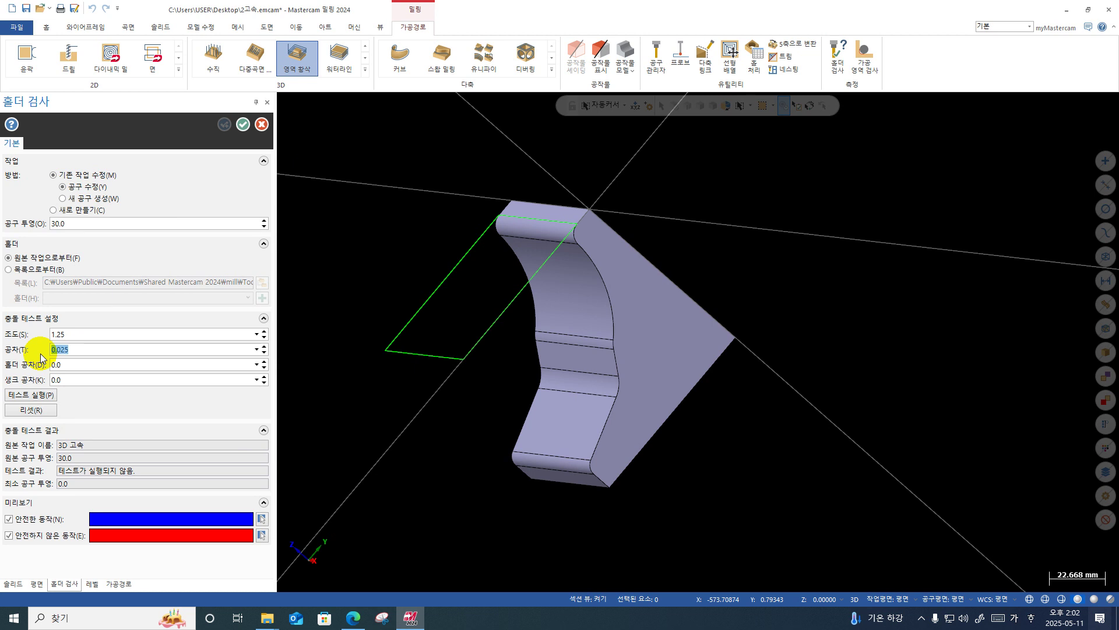
type("0.05")
left_click(79, 364)
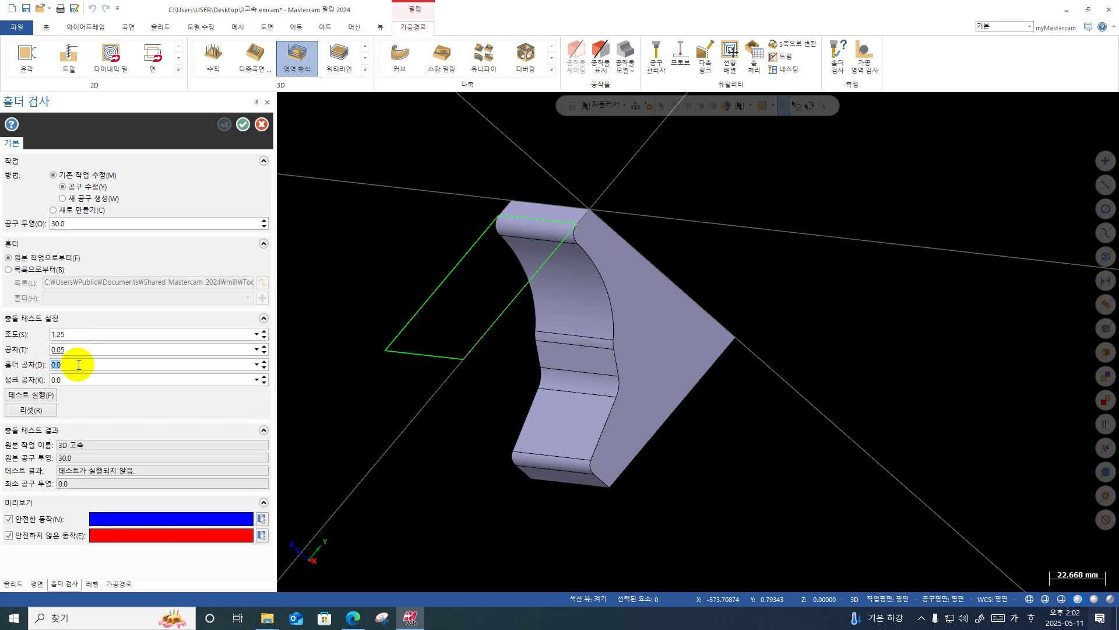
type("0.05")
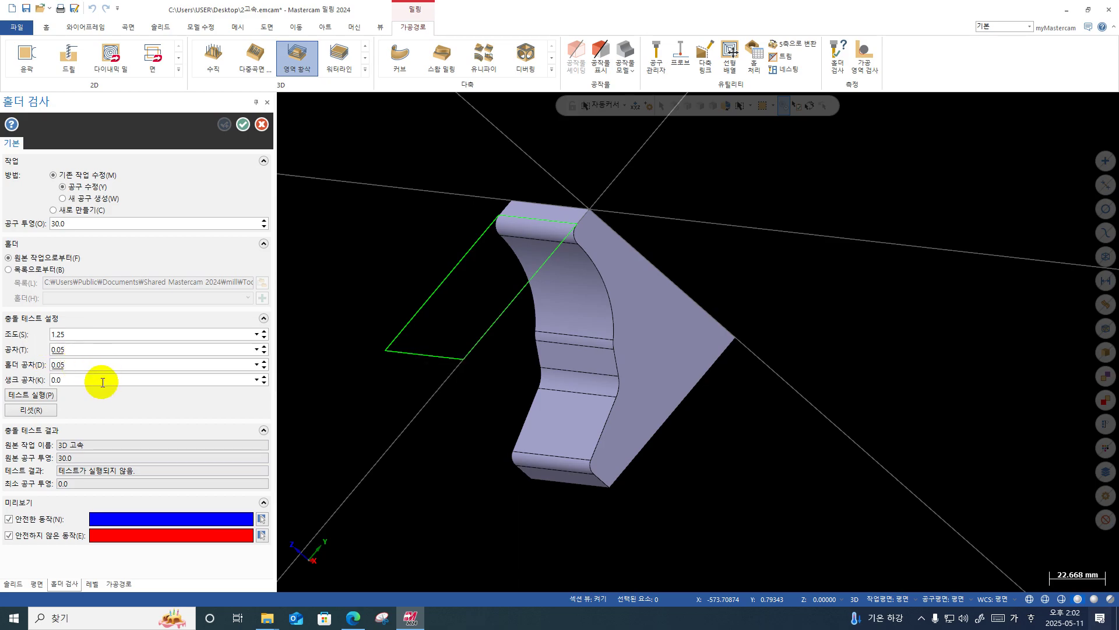
left_click(103, 381)
type("0.05")
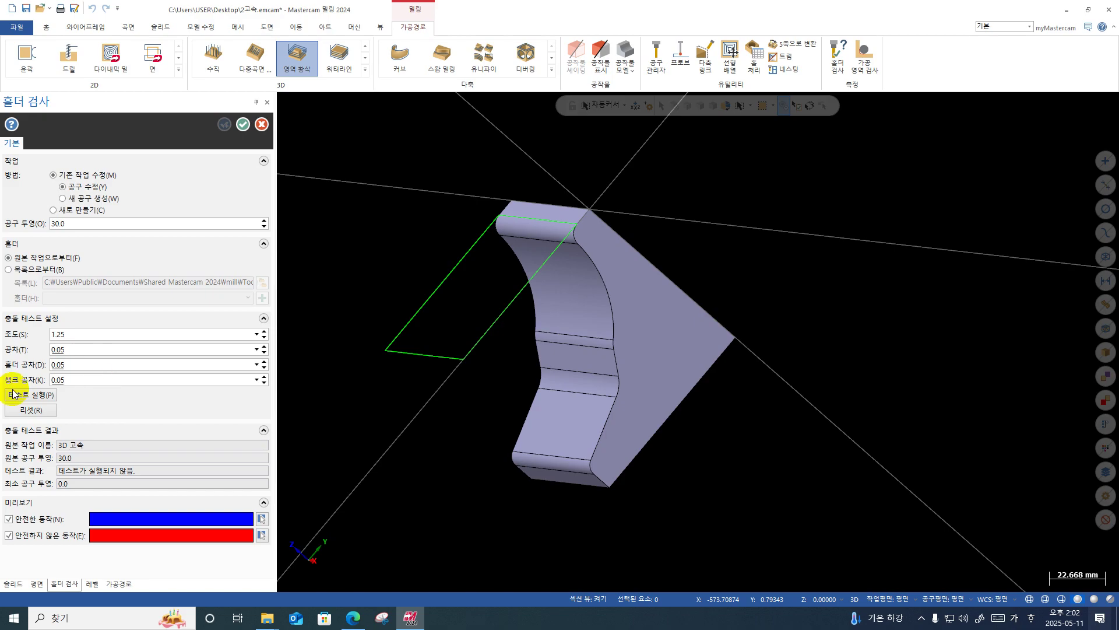
Set the holder check's resolution (조도) to 0.25 and run the collision test.
left_click(99, 364)
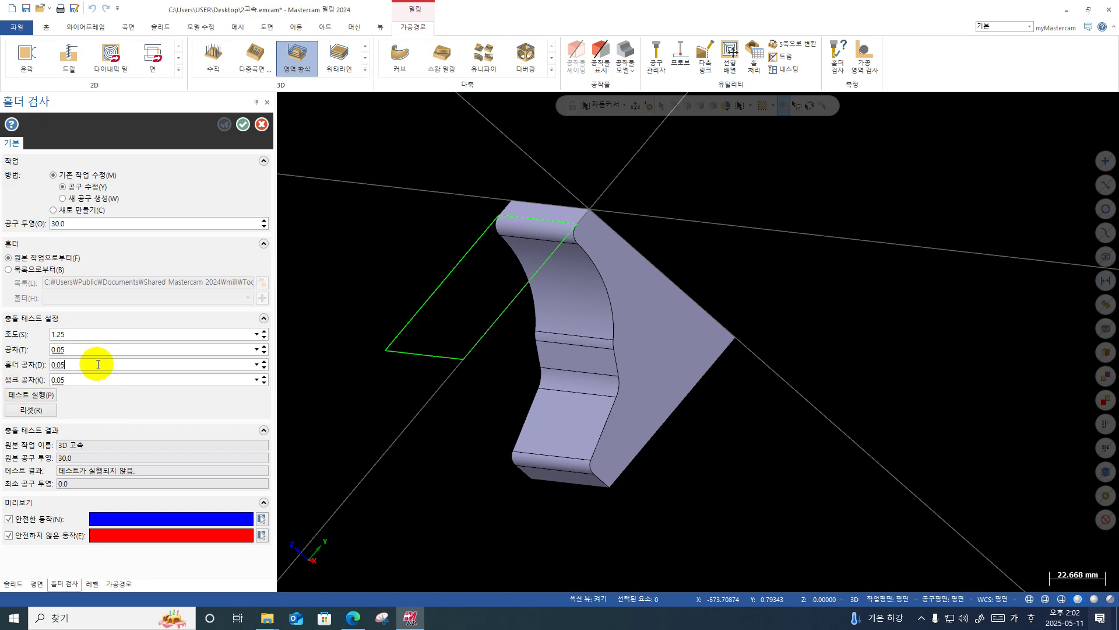
double_click(77, 335)
type("0.1")
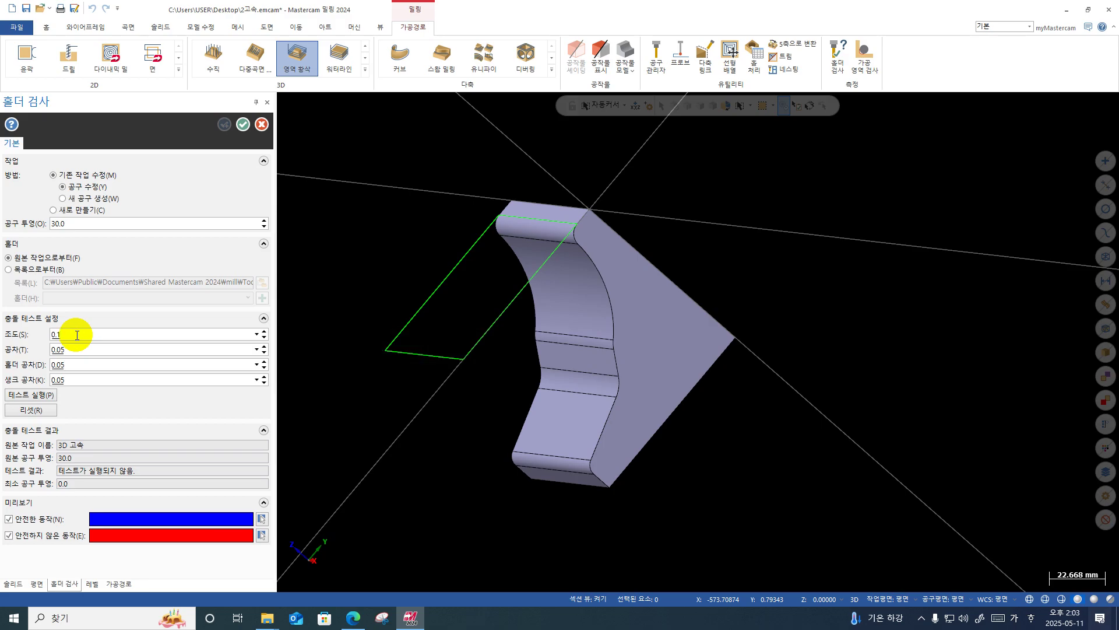
key("BackSpace")
type("25")
left_click(37, 396)
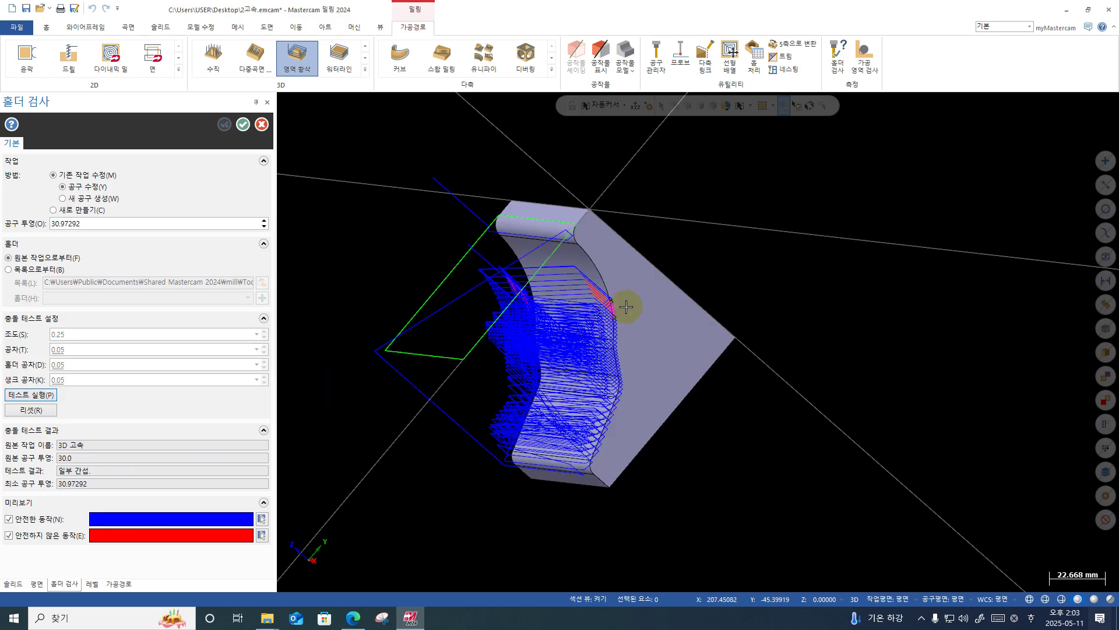
Examine the safe and unsafe holder motions previewed on the part from several angles.
scroll(636, 331, "down", 1)
scroll(636, 331, "up", 5)
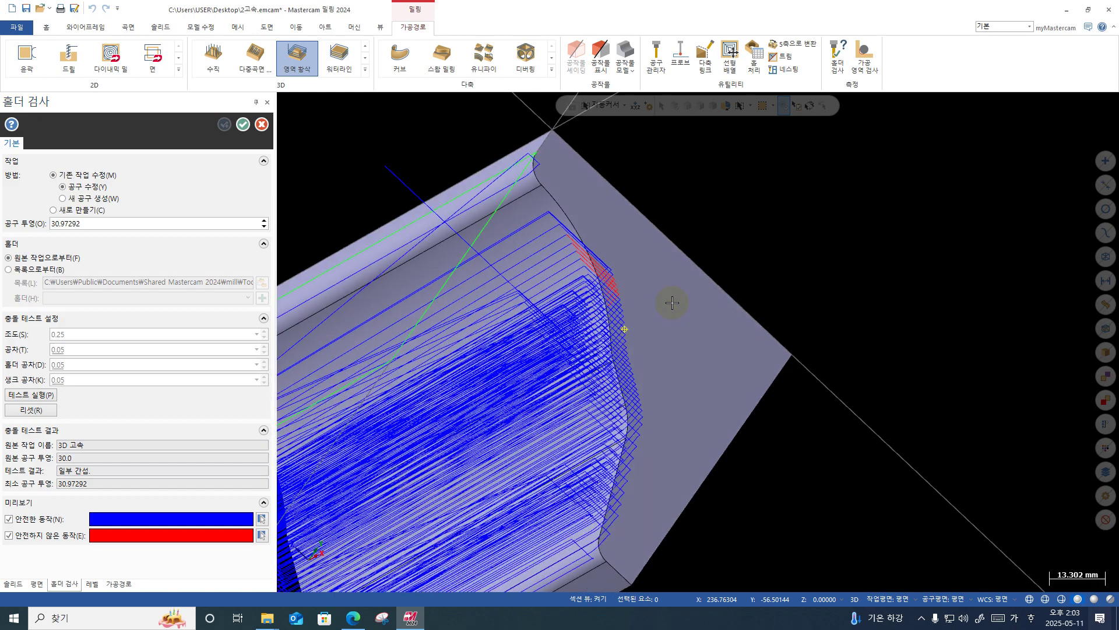
mouse_move(586, 274)
middle_mouse_down()
mouse_move(632, 270)
mouse_move(601, 271)
middle_mouse_up()
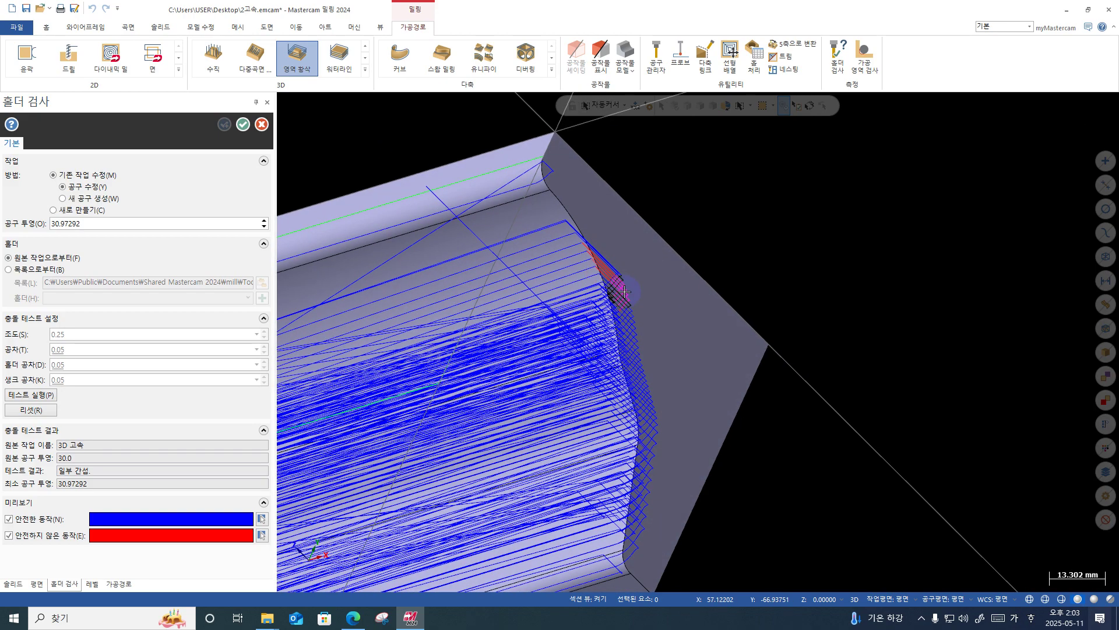
scroll(624, 292, "down", 2)
middle_click_drag(625, 292, 763, 248)
scroll(617, 343, "down", 2)
middle_click_drag(616, 342, 583, 355)
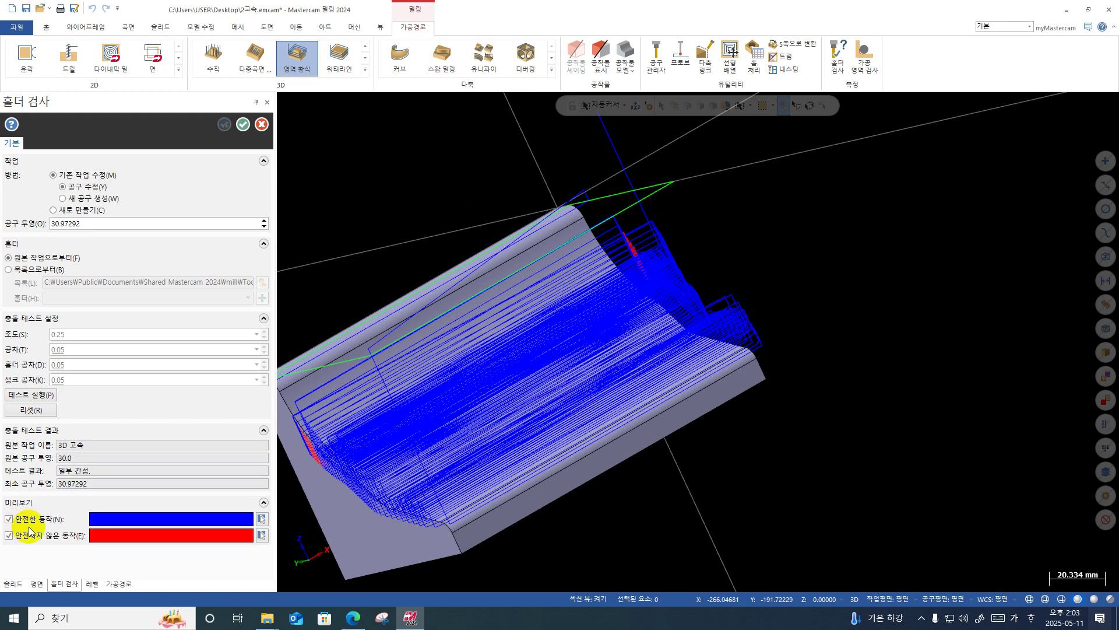
middle_click_drag(529, 362, 555, 365)
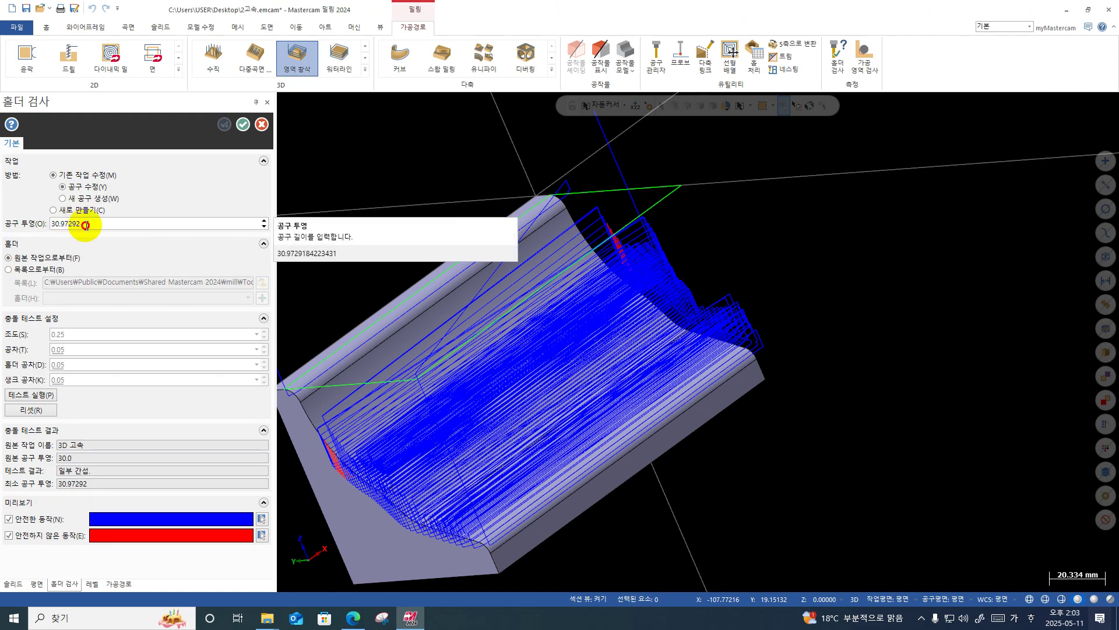
Set the tool projection to 32 in the holder check and apply it to the existing tool.
left_click(128, 305)
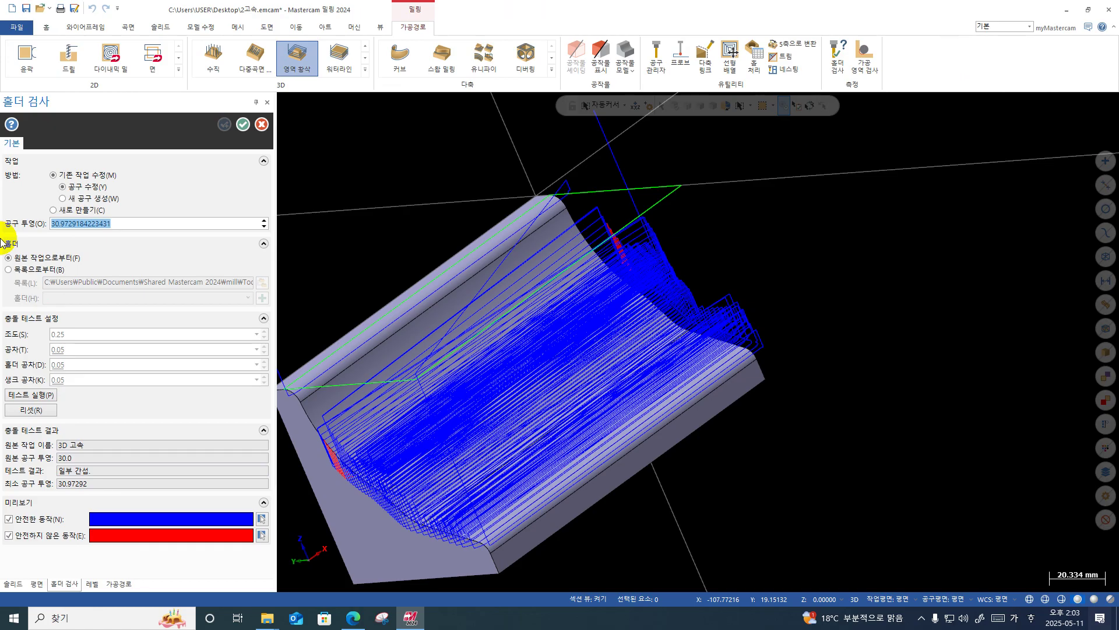
type("32")
key("Return")
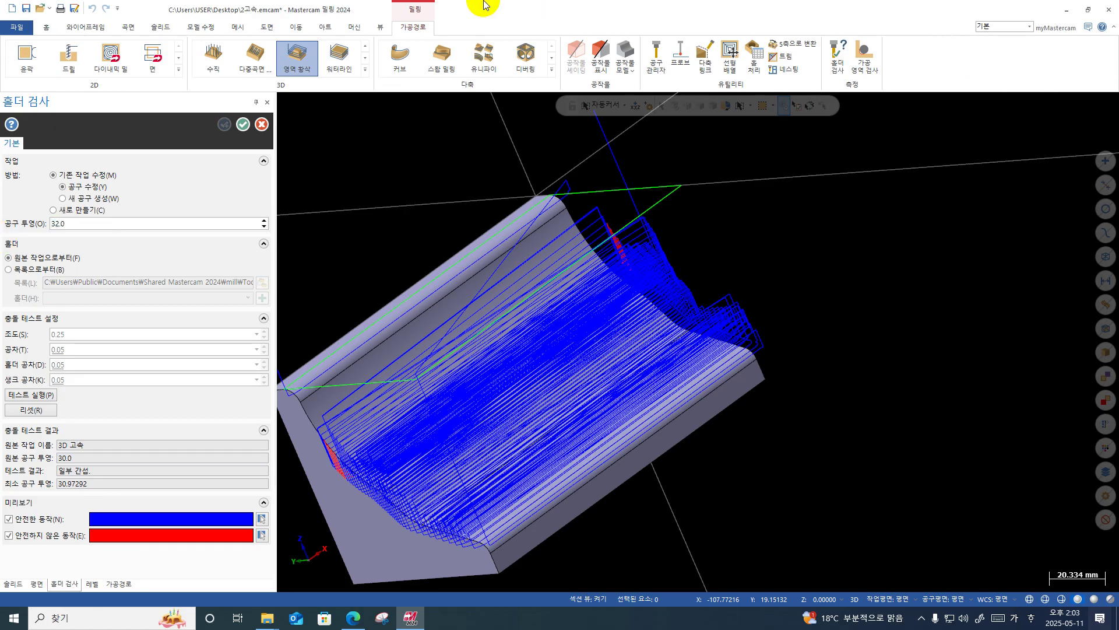
left_click(242, 130)
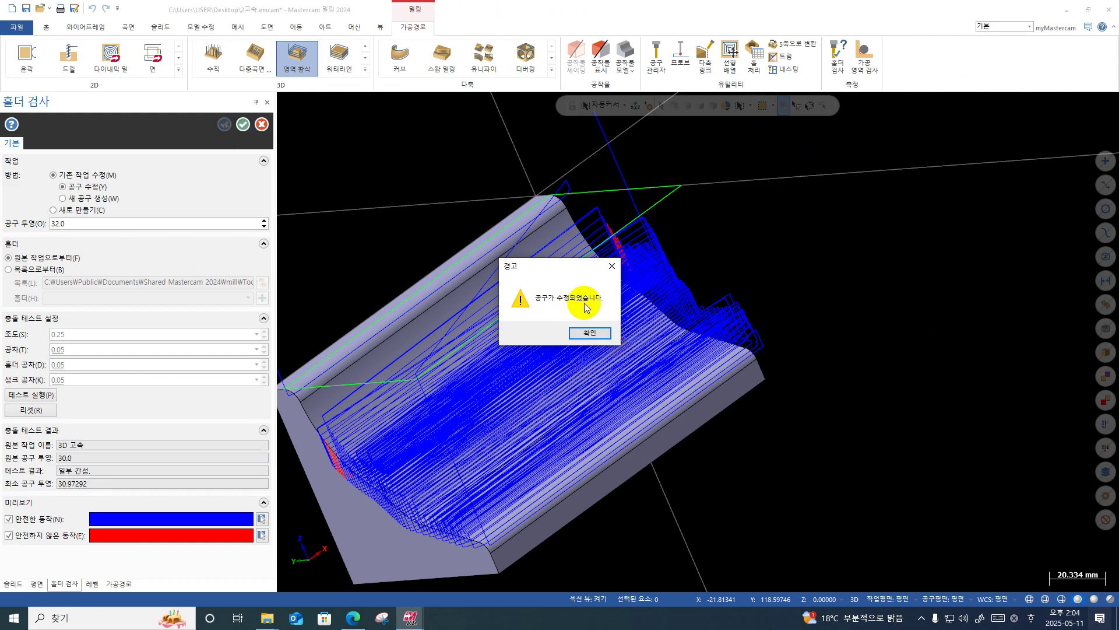
left_click(590, 333)
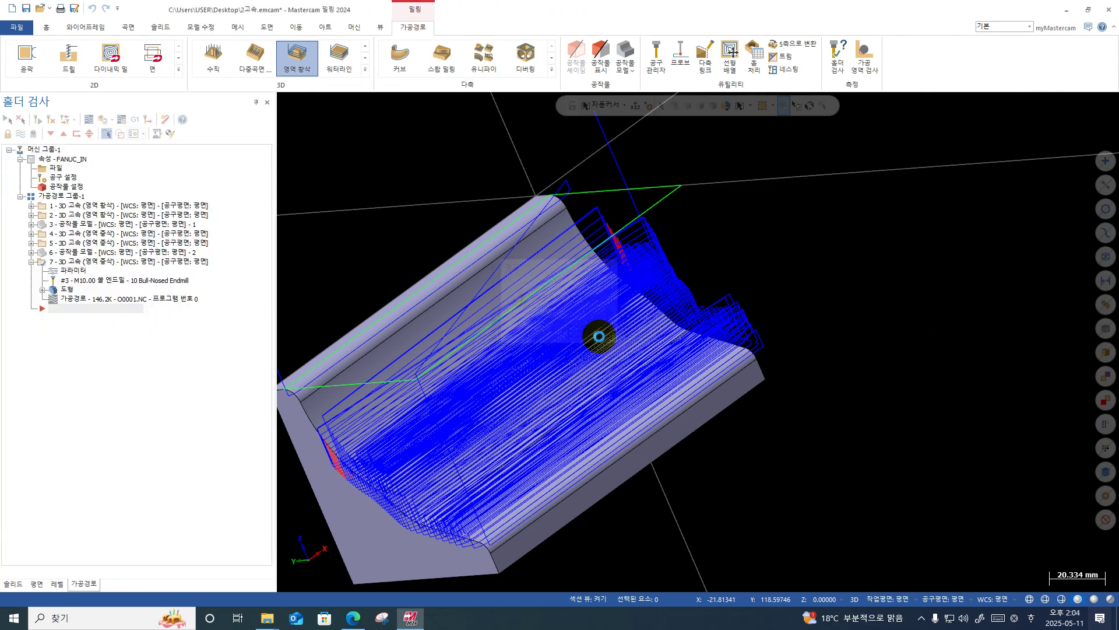
Set the tool projection to 32 in operation 7's holder settings and regenerate the toolpath.
left_click(65, 270)
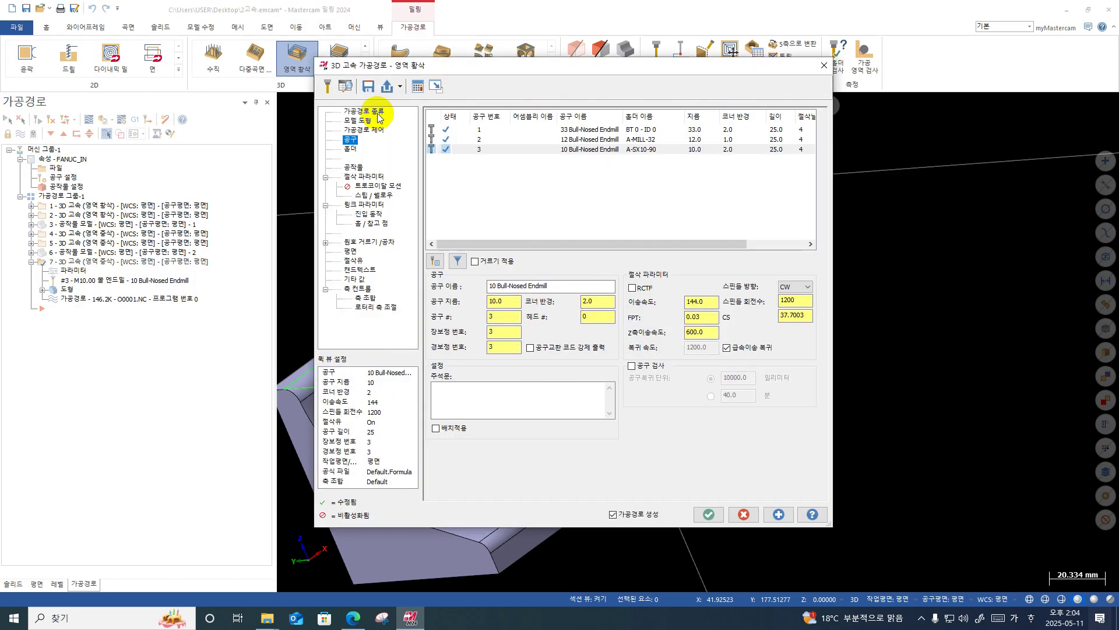
left_click(348, 149)
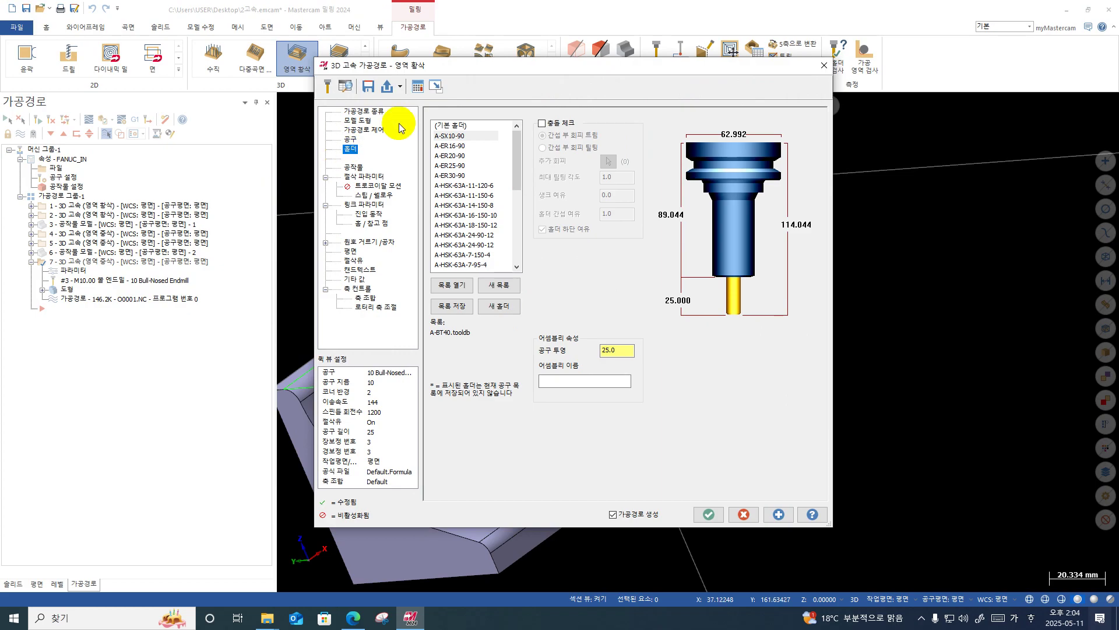
left_click(617, 350)
type("32")
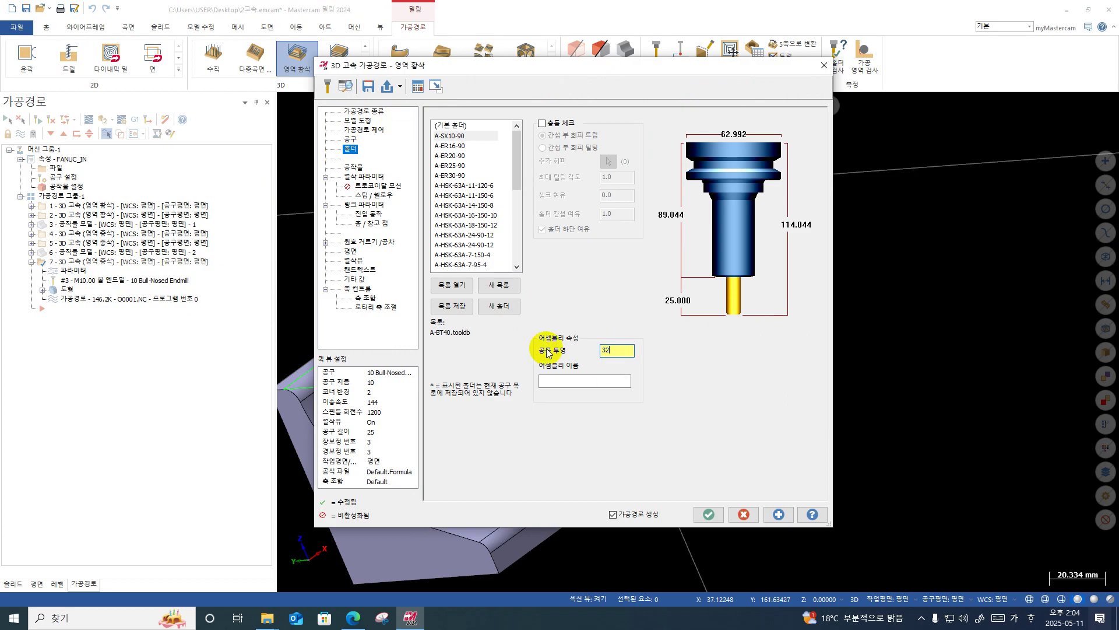
key("Return")
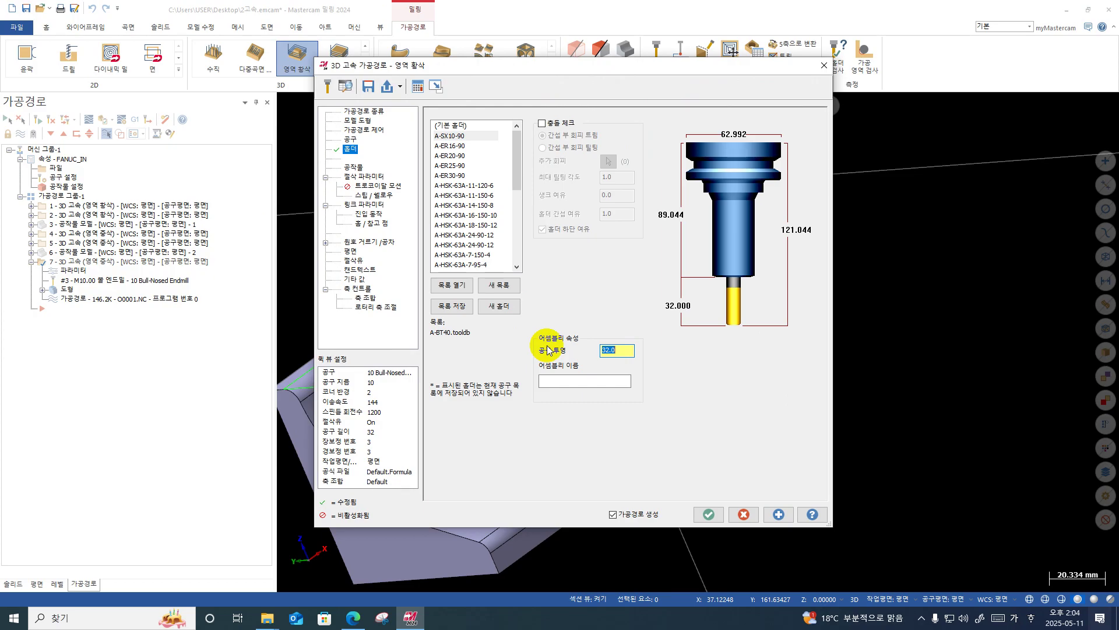
left_click(706, 522)
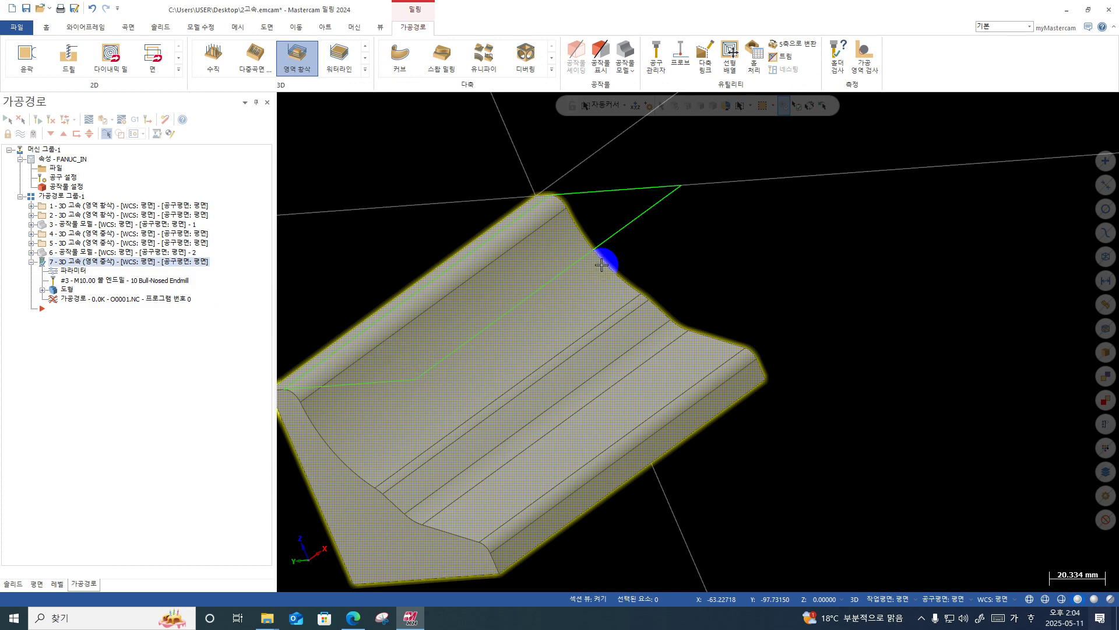
scroll(604, 257, "up", 3)
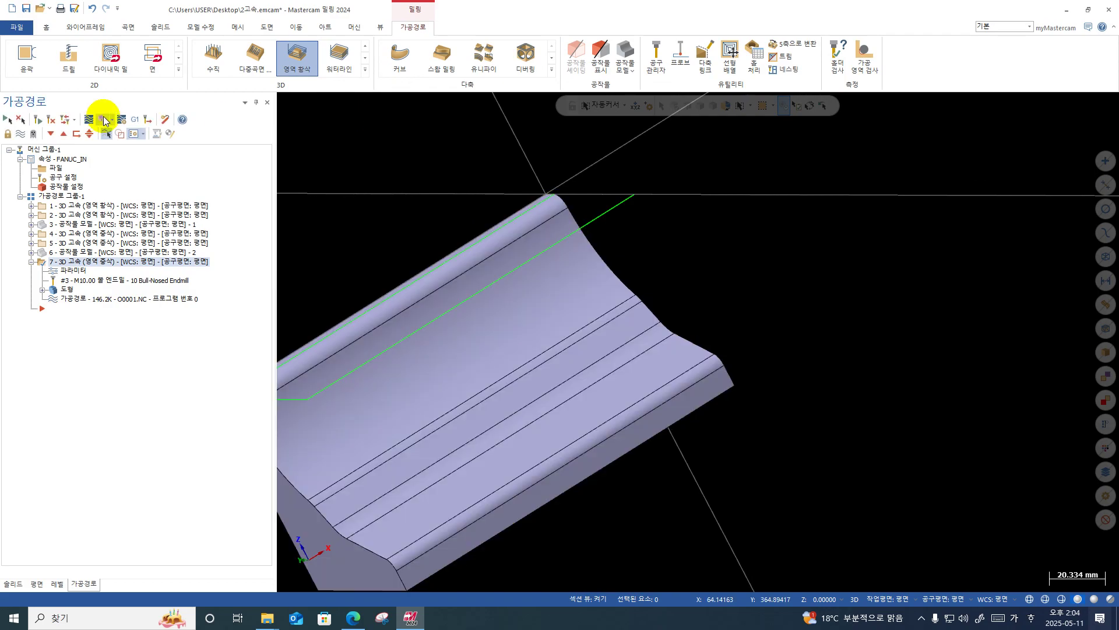
Display stock model 2, run operation 7's machining simulation on it at reduced speed, and inspect the cut result and collision report.
left_click(79, 254)
key("t")
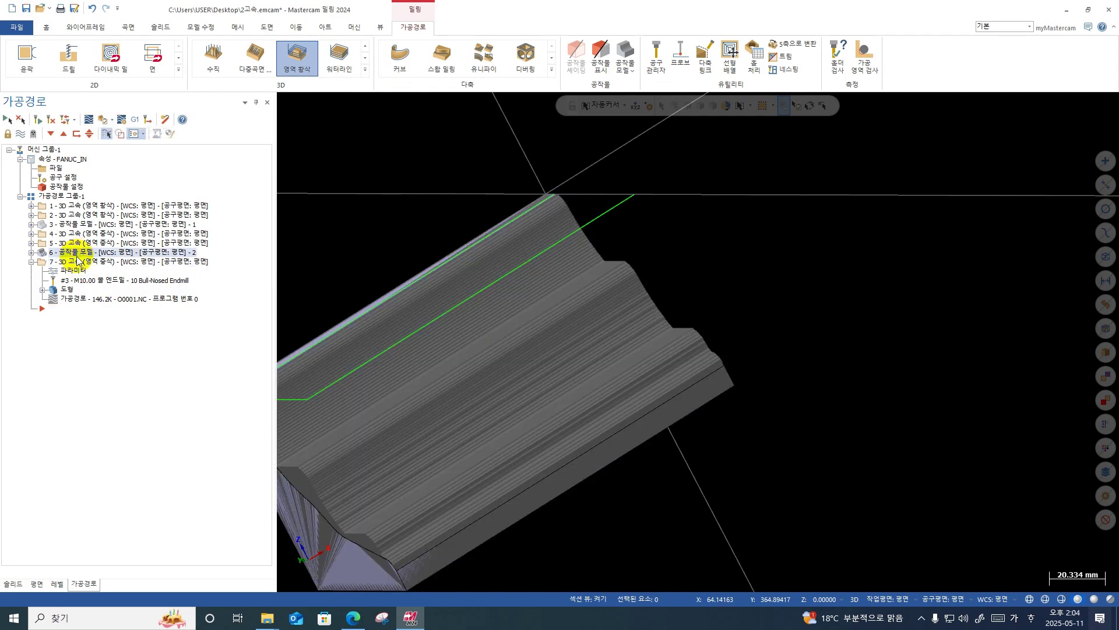
left_click(71, 265)
left_click(101, 119)
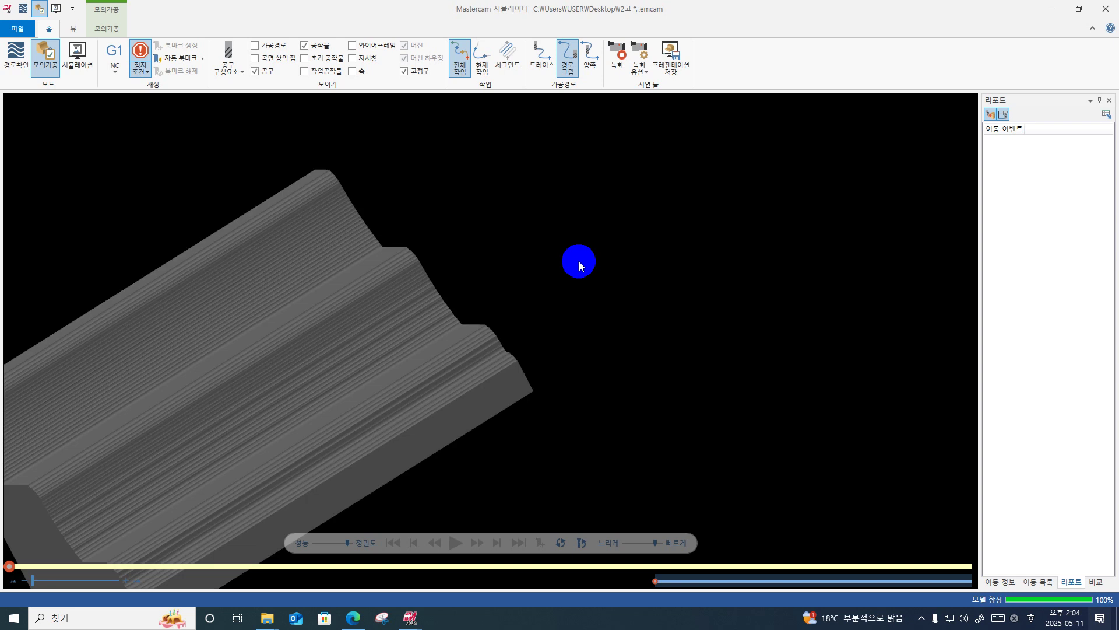
left_click(630, 542)
left_click(455, 542)
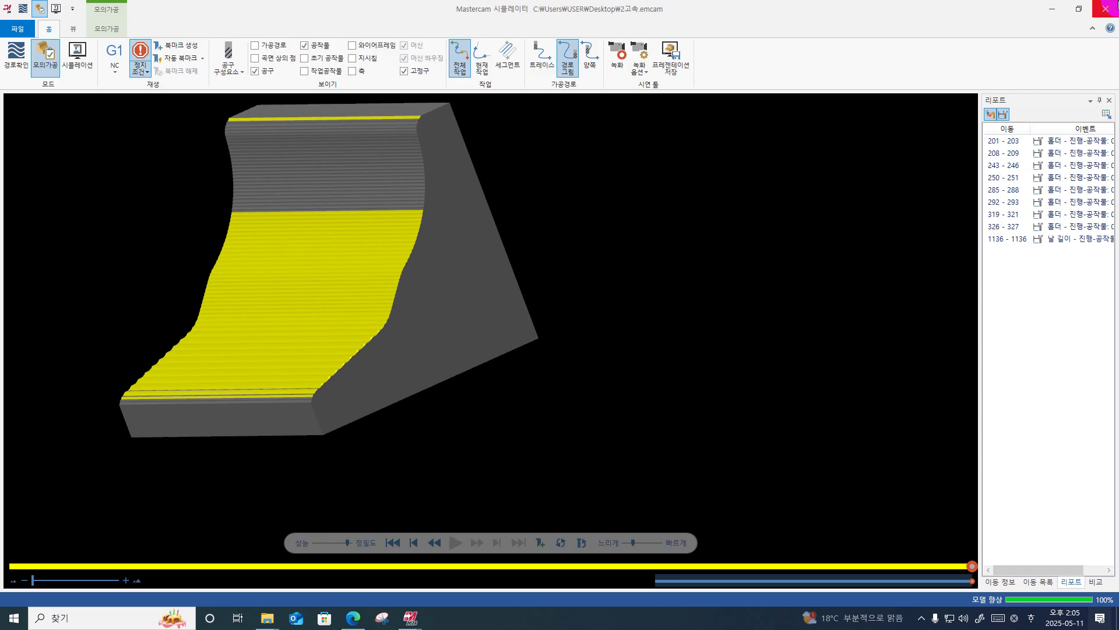
left_click(1106, 9)
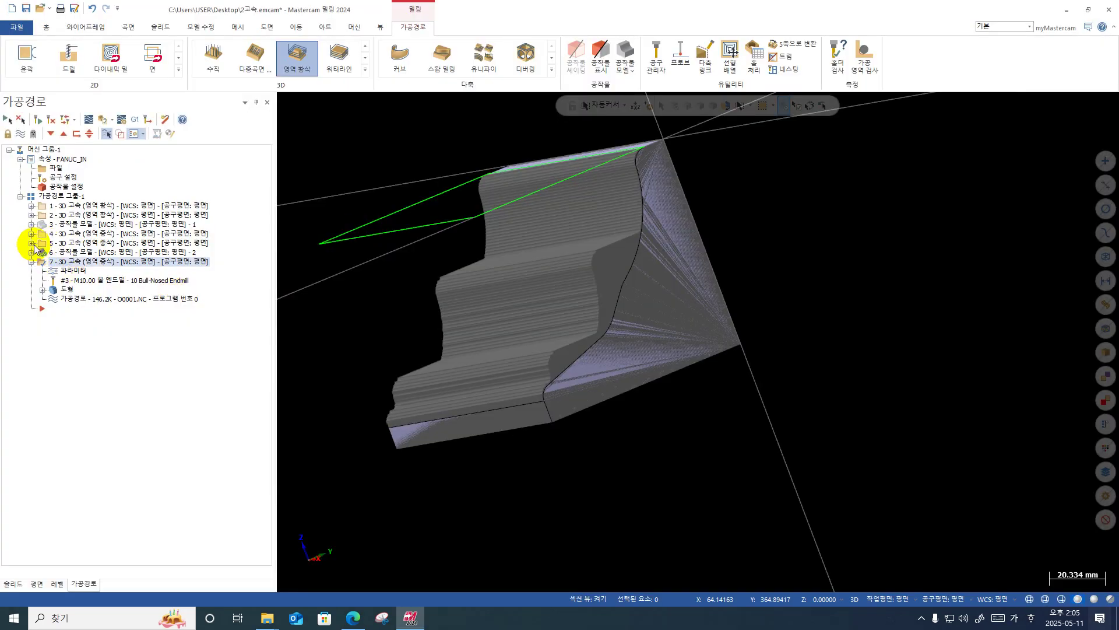
Review the holder and rest-stock (공작물) settings of operation 5 without changing them.
left_click(92, 233)
left_click(88, 224)
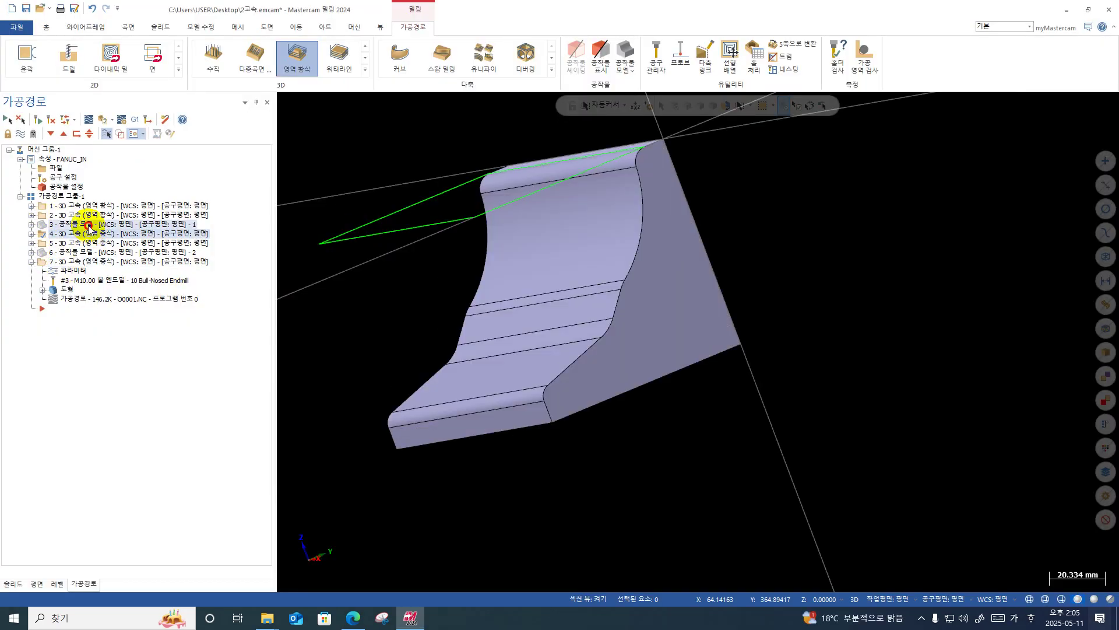
left_click(69, 244, "ctrl")
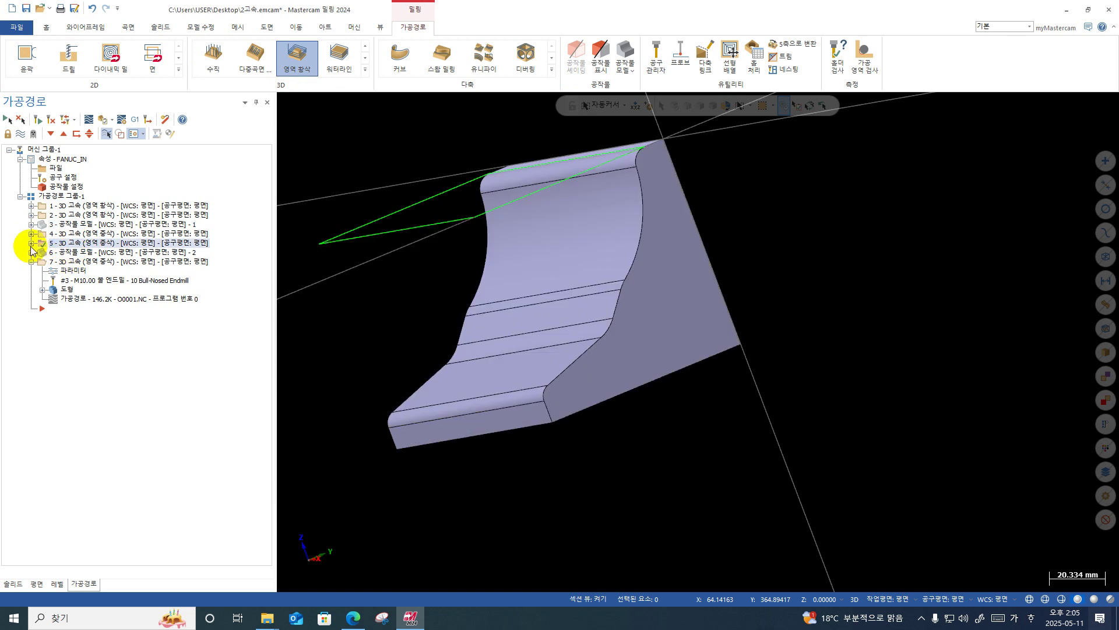
left_click(32, 243)
left_click(62, 252)
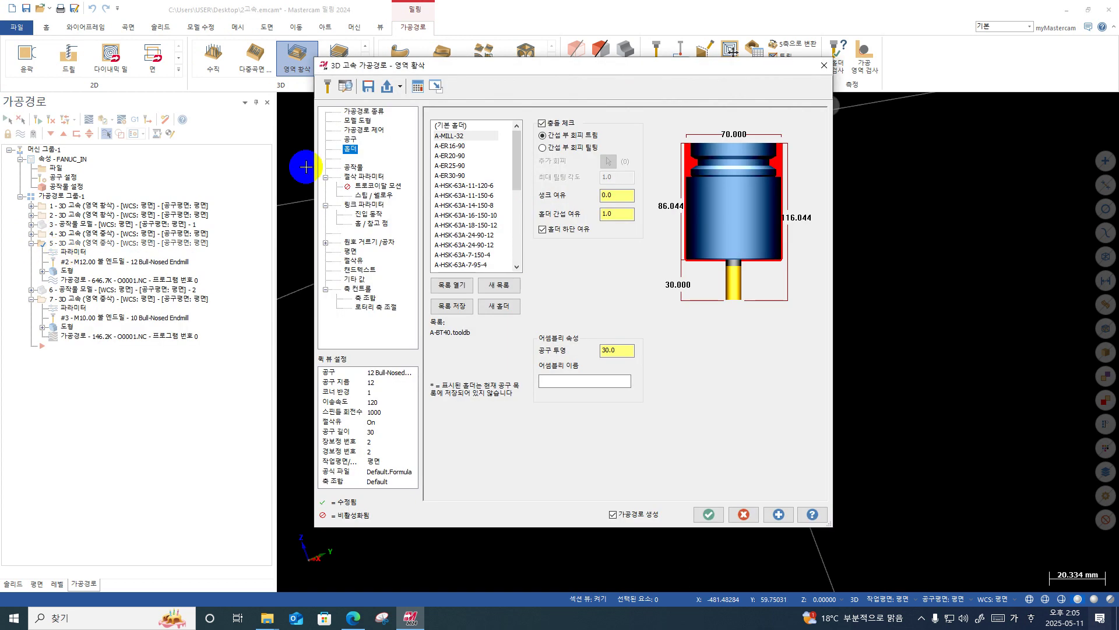
left_click(354, 168)
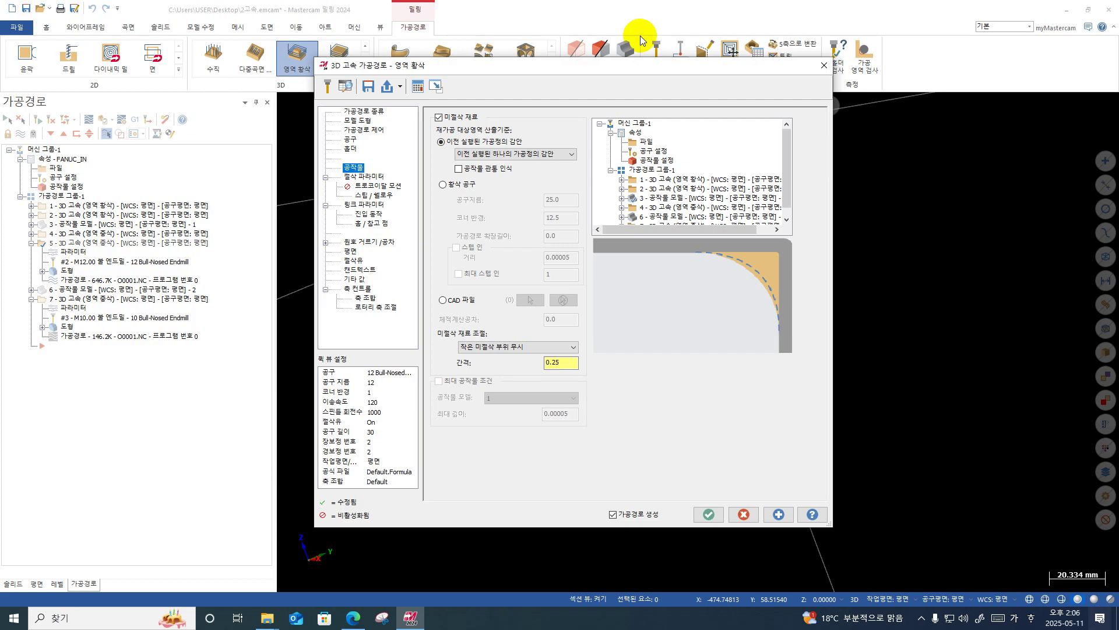
left_click(823, 65)
Review the rest-stock (공작물) settings of operation 7 and close them unchanged.
left_click(30, 243)
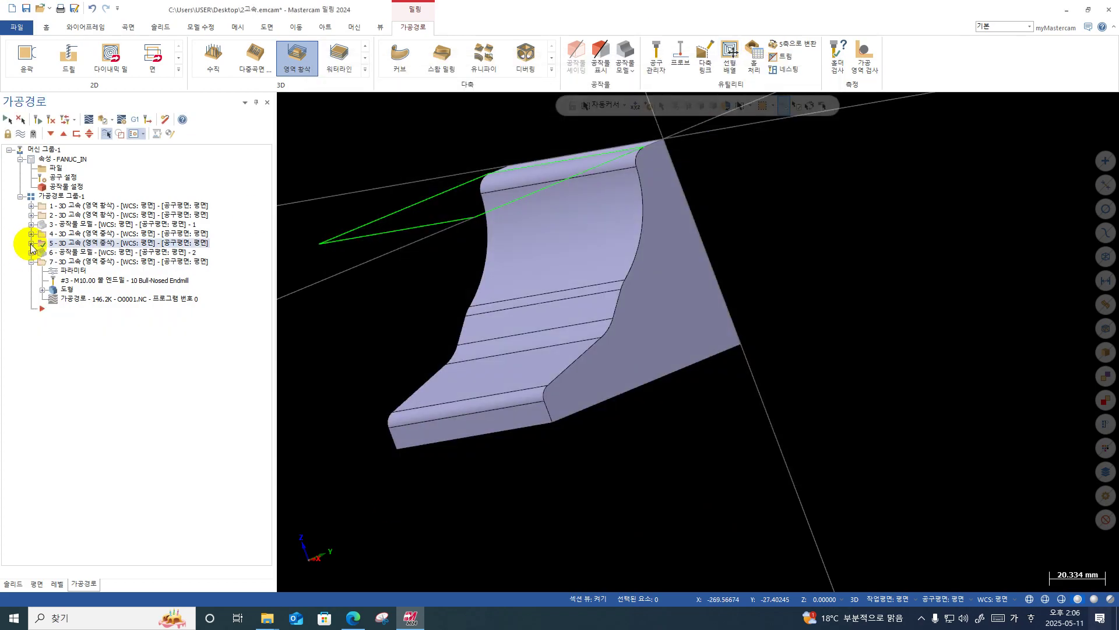
left_click(60, 262)
left_click(60, 271)
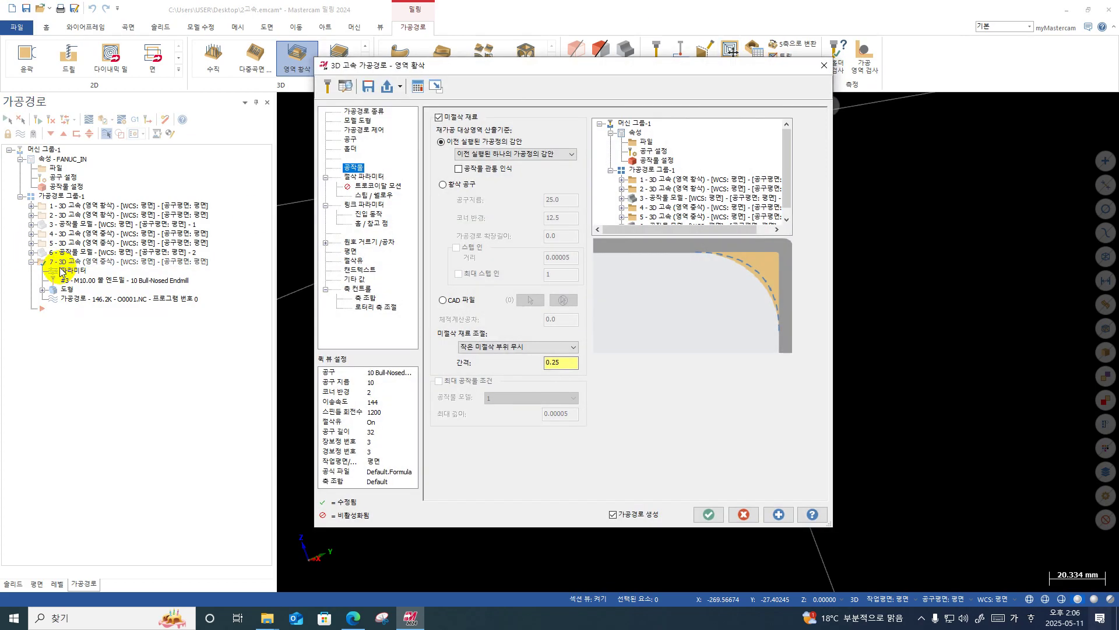
left_click(824, 65)
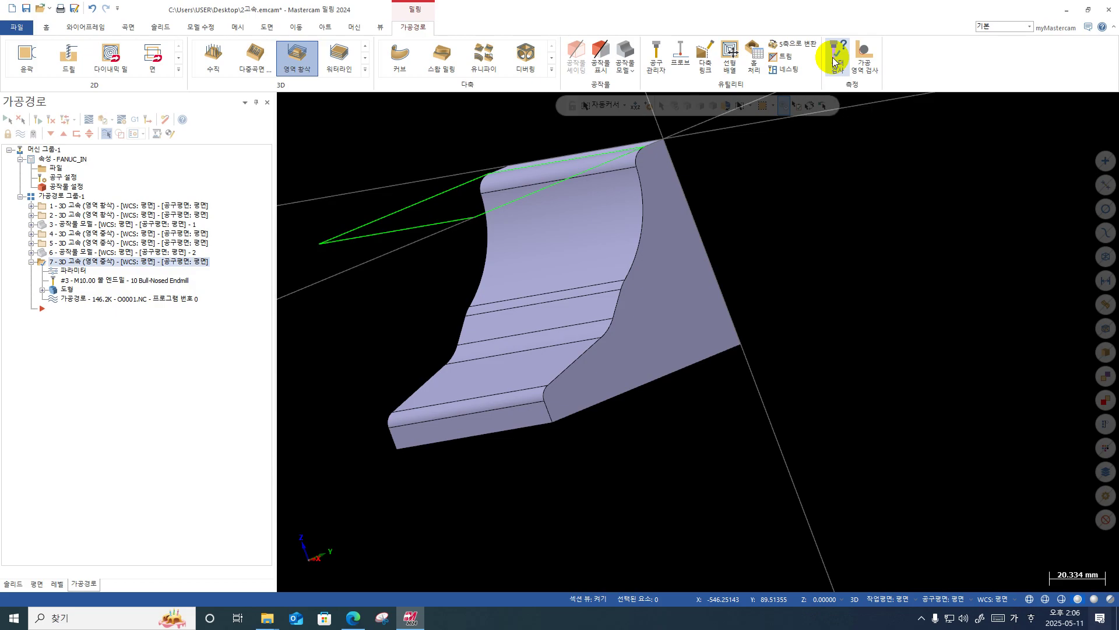
Review the minimum and maximum Z depth options on the steep/shallow (스팁/쉘로우) page of operation 4.
left_click(31, 262)
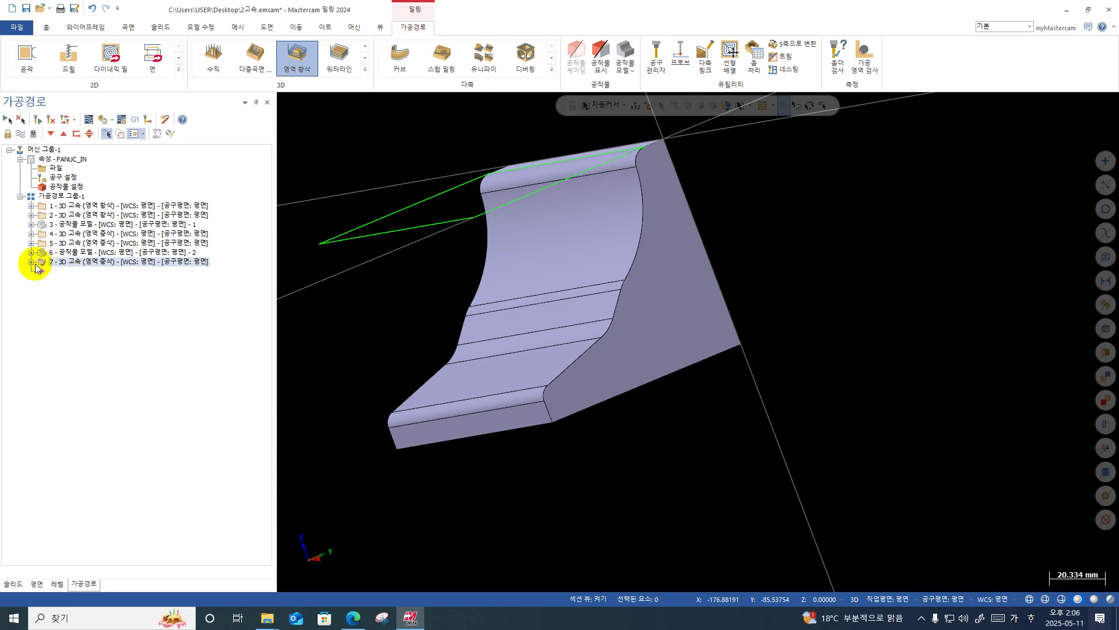
left_click(31, 234)
left_click(67, 242)
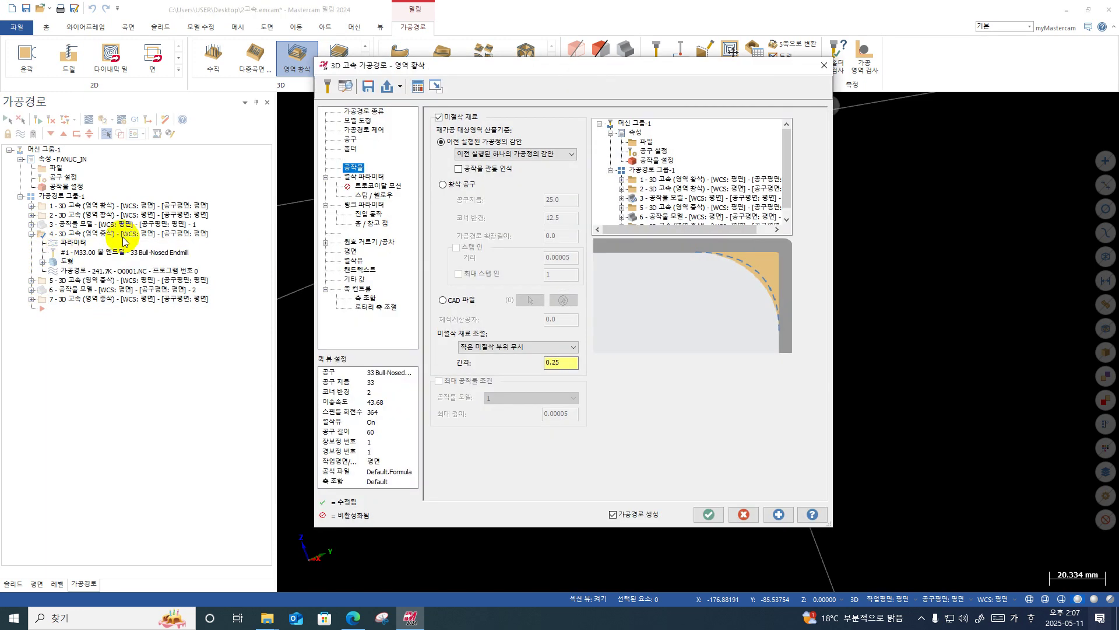
left_click(378, 196)
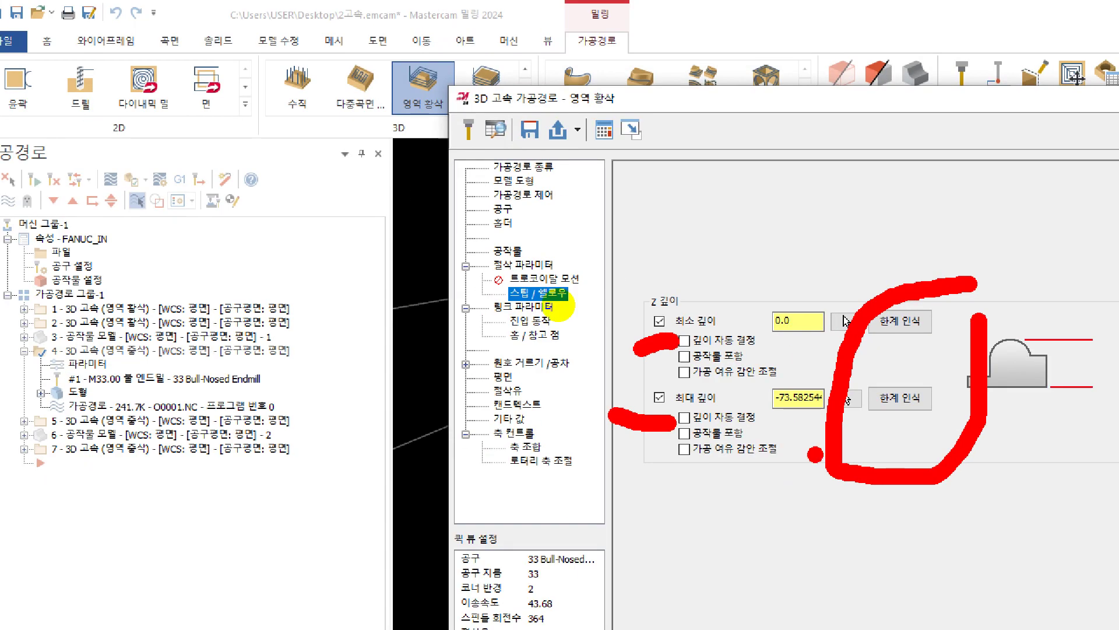
left_click_drag(830, 500, 856, 506)
left_click_drag(812, 426, 838, 487)
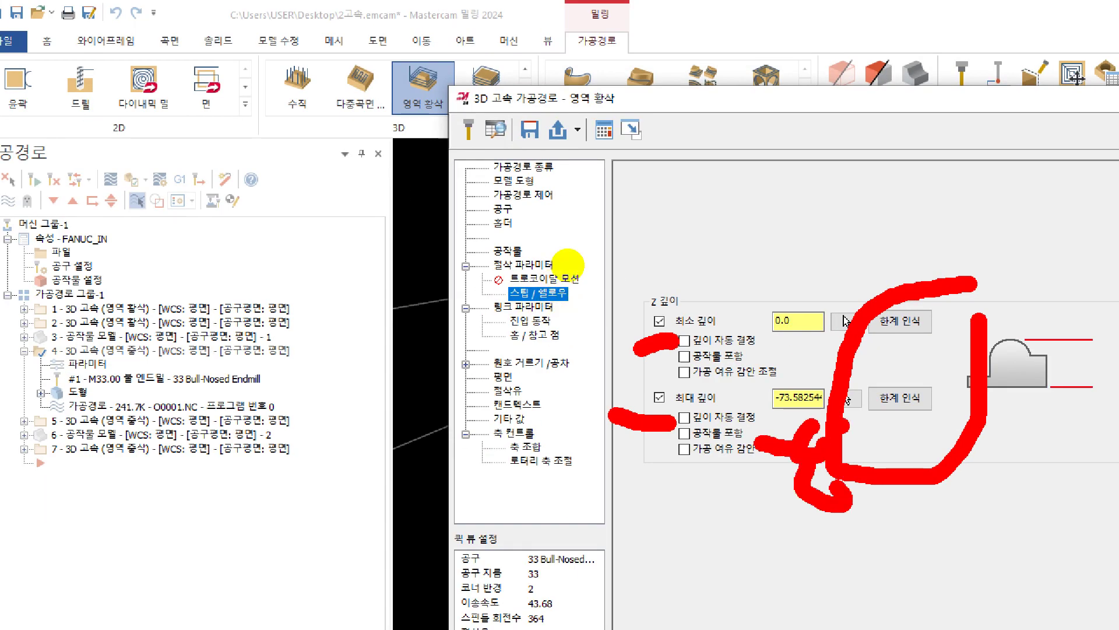
mouse_move(793, 357)
left_mouse_down()
mouse_move(759, 344)
mouse_move(806, 338)
left_mouse_up()
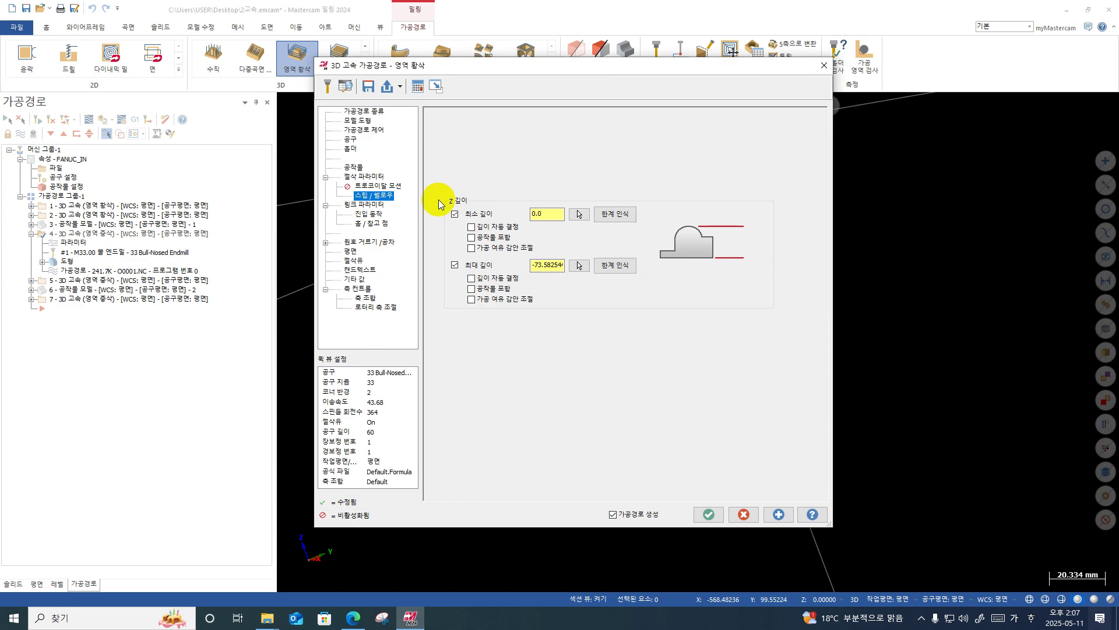
left_click(715, 370)
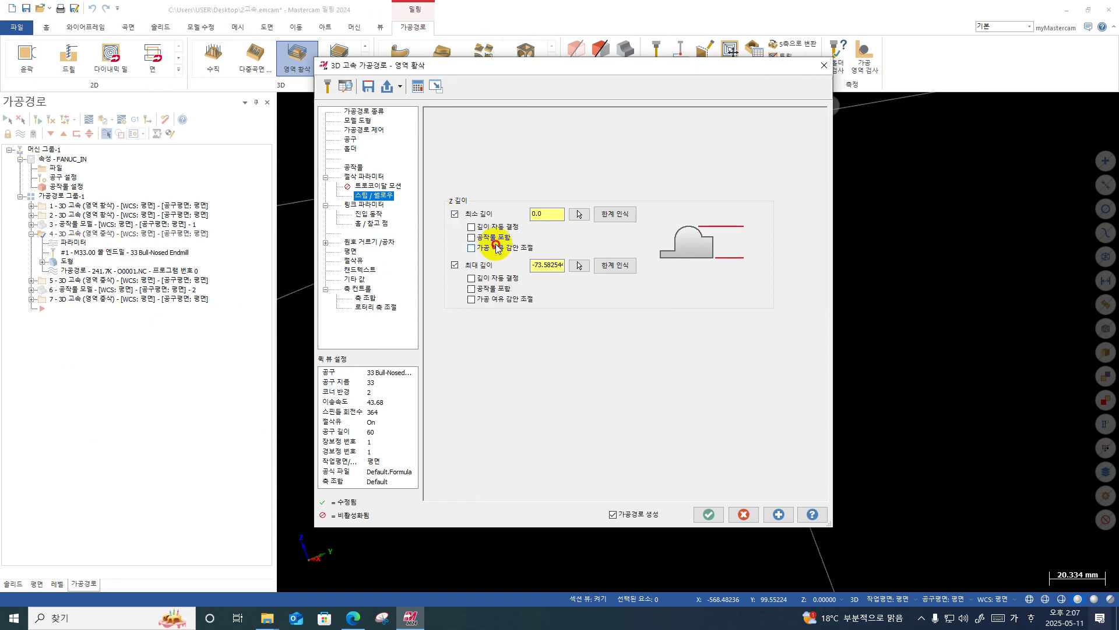
Try automatic depth detection (깊이 자동 결정) with stock included (공작물 포함) for operation 4's minimum and maximum depths.
left_click(493, 227)
left_click(494, 237)
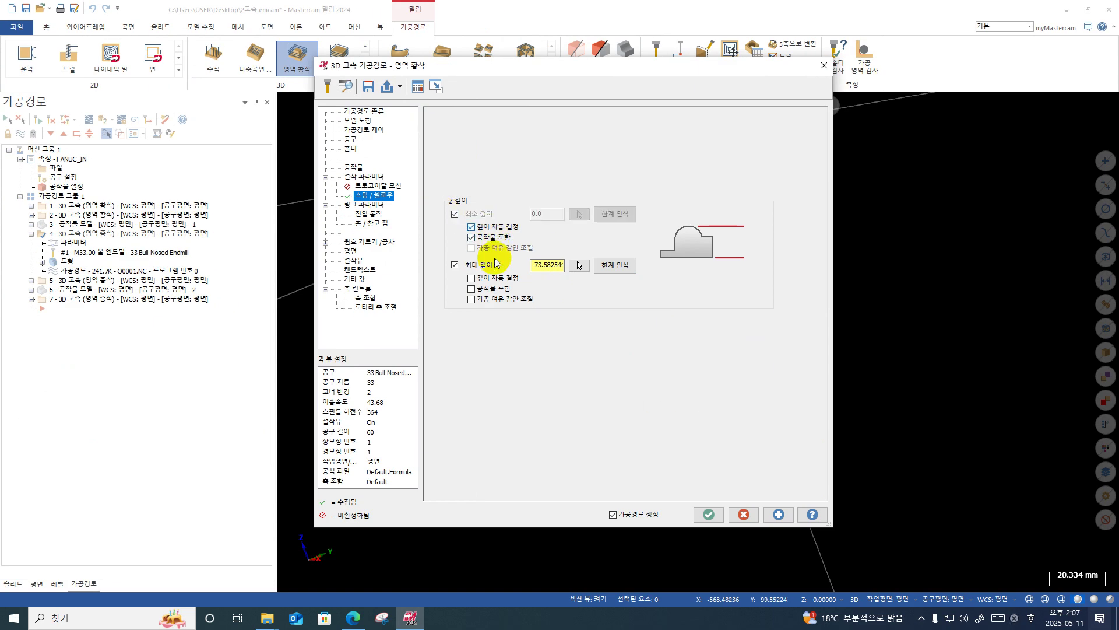
left_click(493, 279)
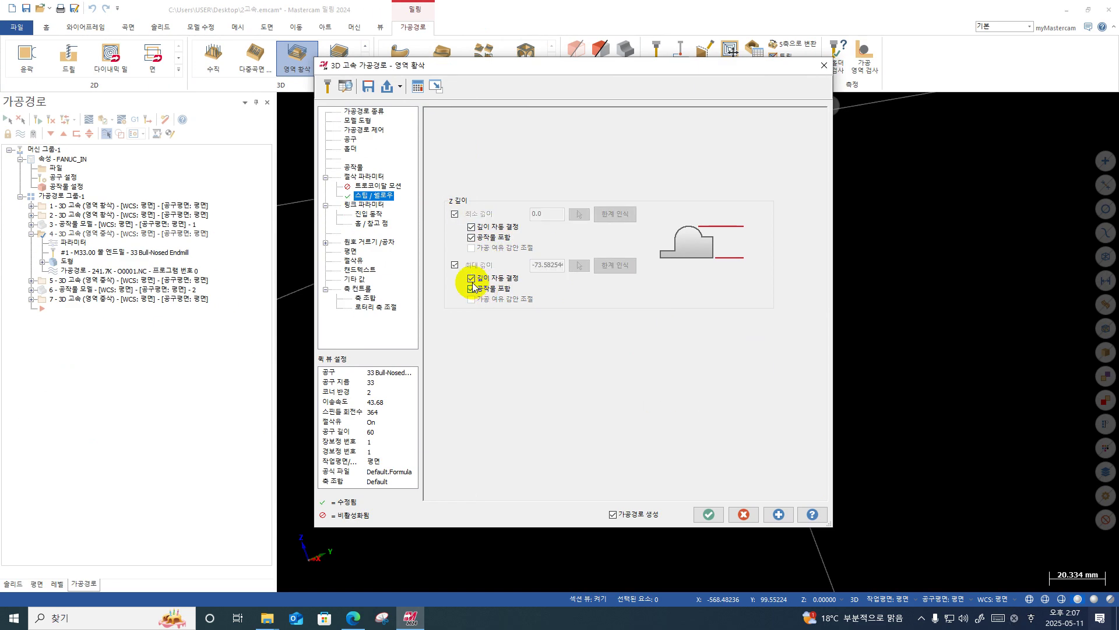
left_click(472, 237)
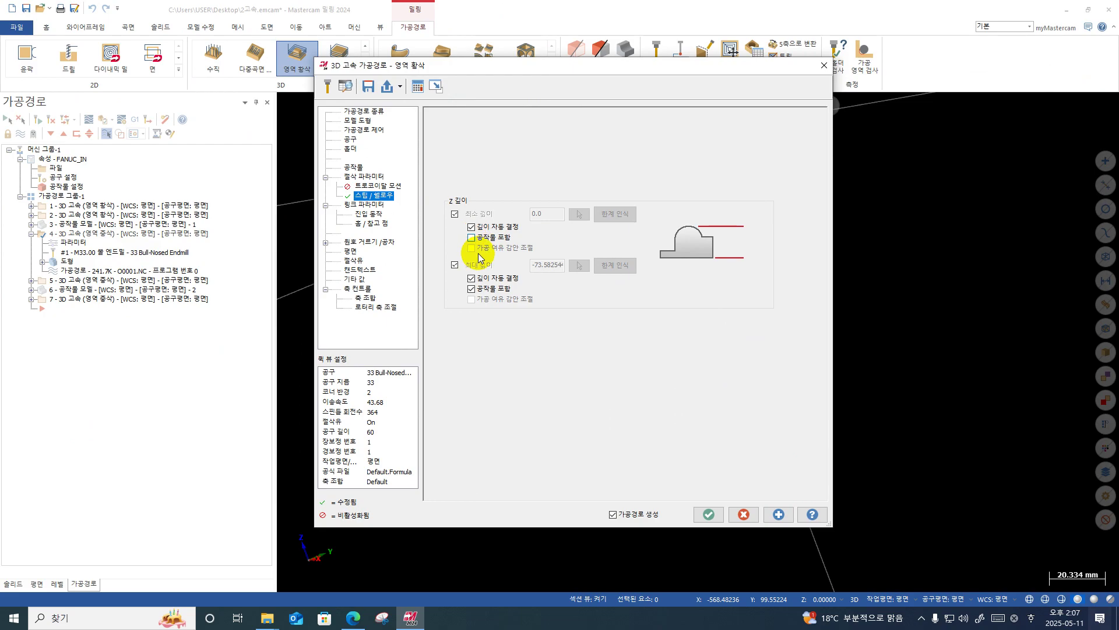
left_click(472, 289)
left_click(471, 236)
left_click(471, 288)
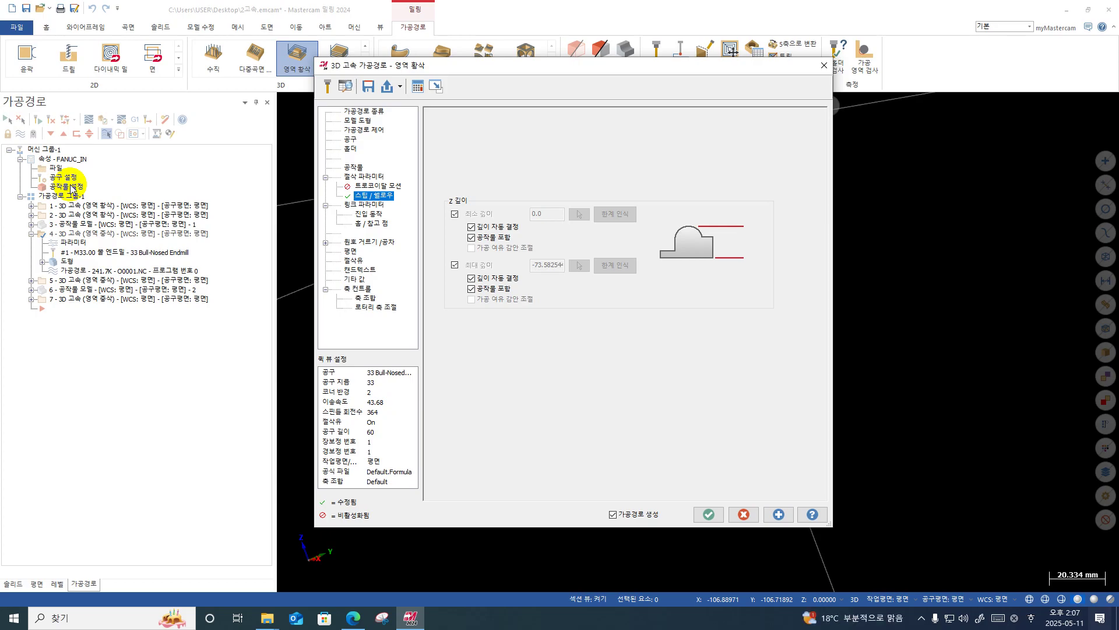
Turn off stock inclusion and automatic depth detection for both the minimum and maximum depths.
left_click(482, 236)
left_click(490, 288)
left_click(491, 277)
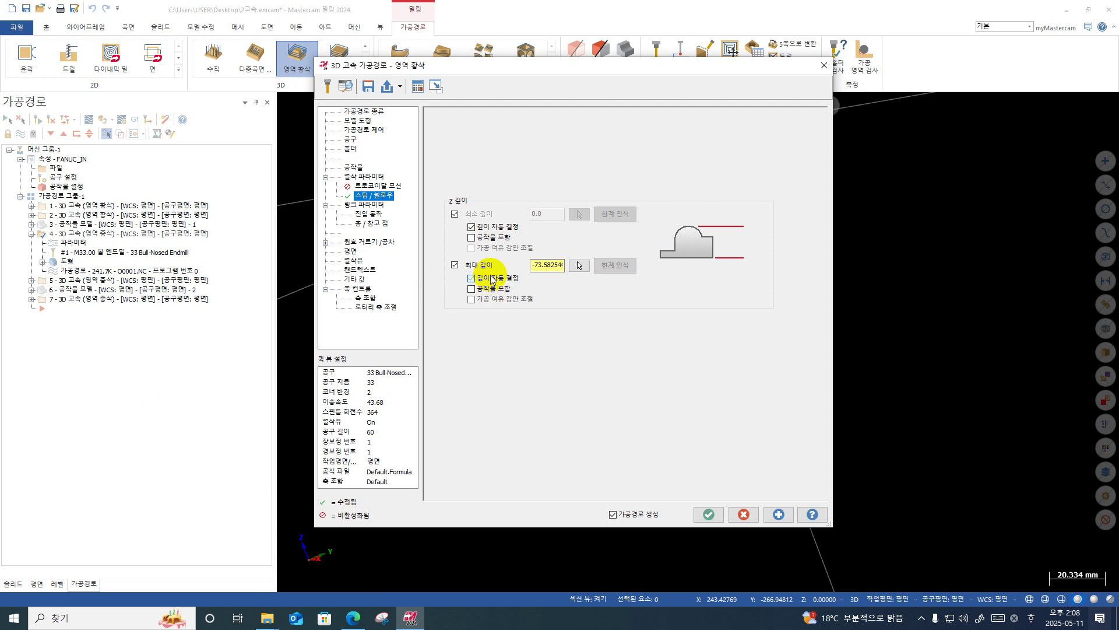
left_click(473, 226)
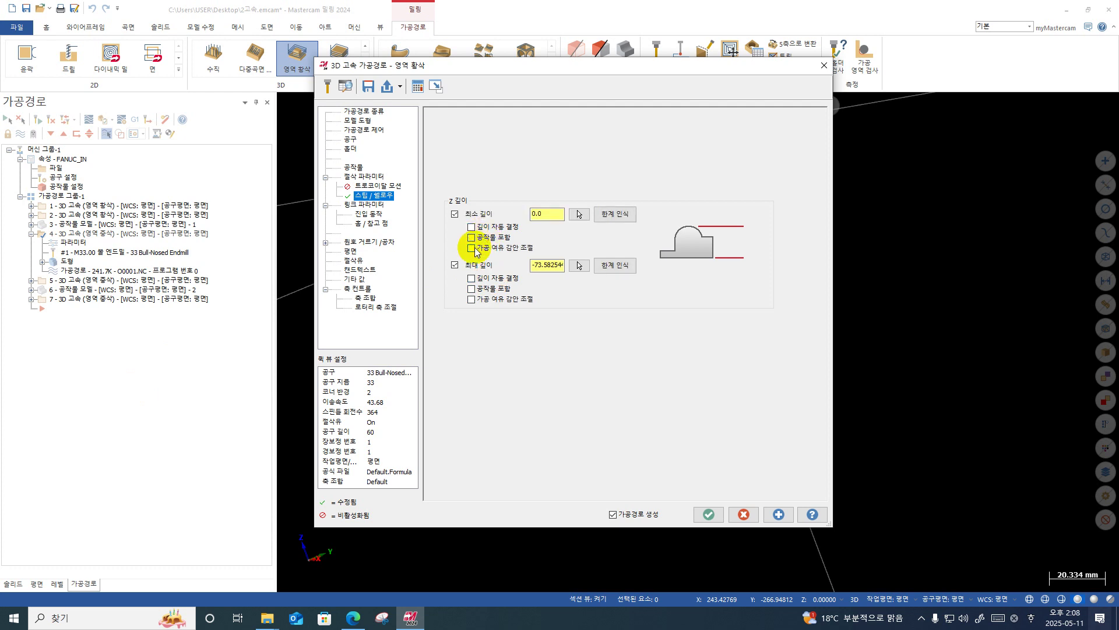
Try adjusting the minimum and maximum depths for stock to leave (가공 여유 감안 조절), and turn both options off again.
left_click(475, 248)
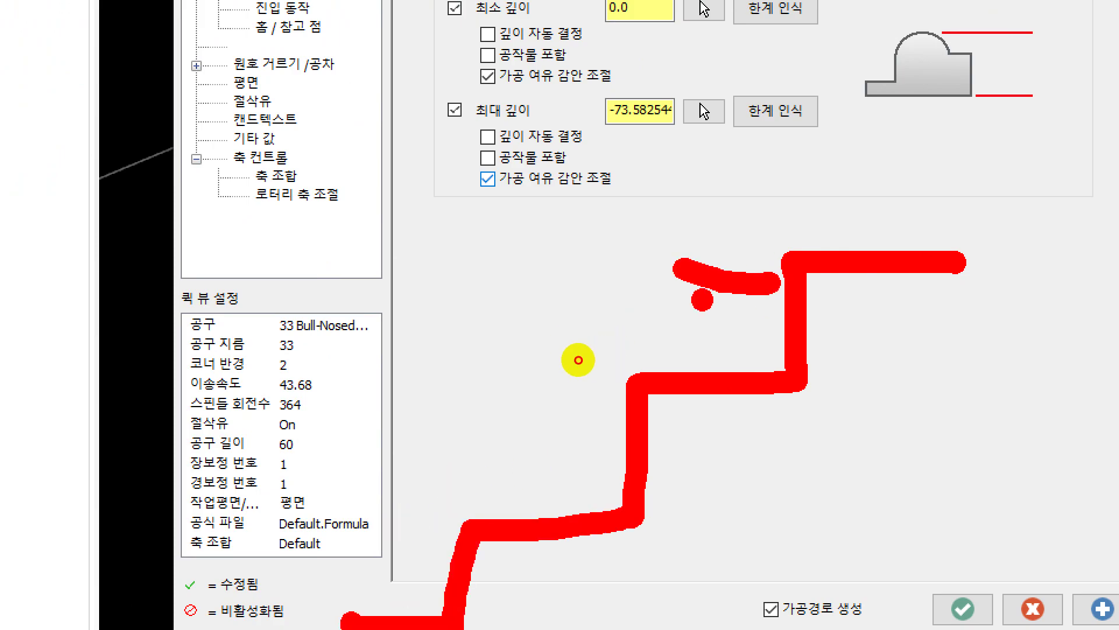
left_click_drag(537, 401, 612, 403)
left_click_drag(538, 453, 613, 452)
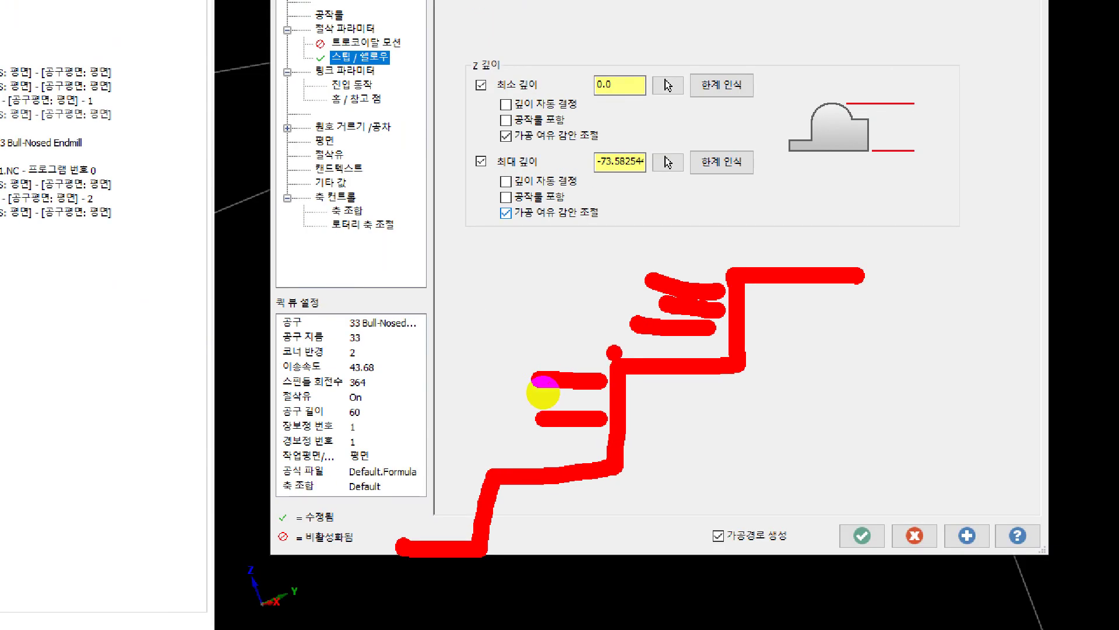
left_click_drag(615, 353, 719, 349)
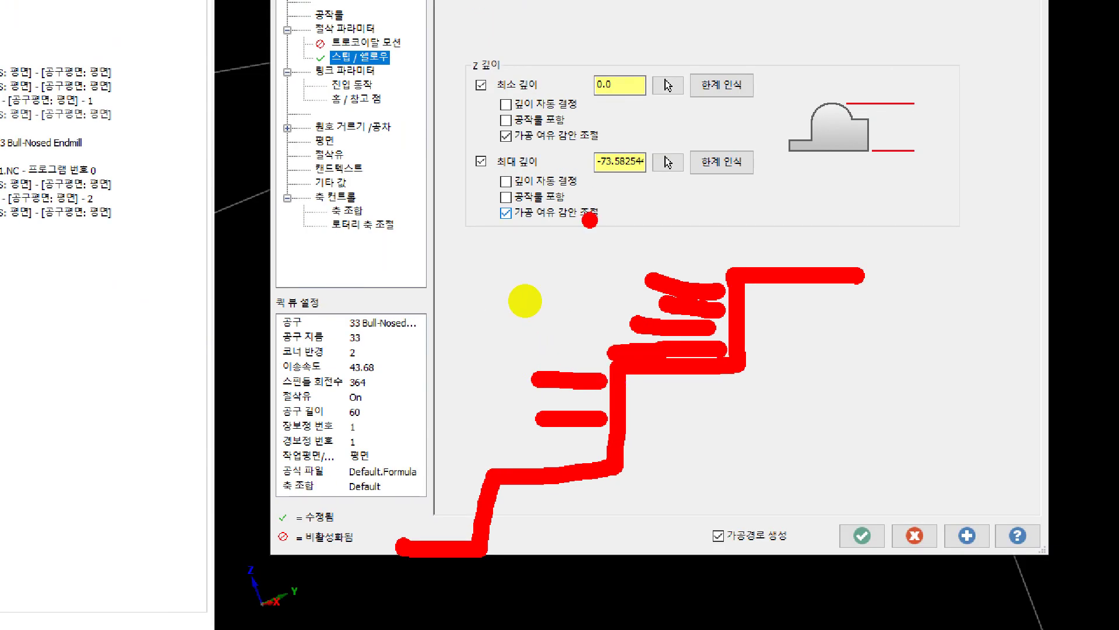
mouse_move(496, 136)
left_mouse_down()
mouse_move(460, 187)
mouse_move(487, 213)
left_mouse_up()
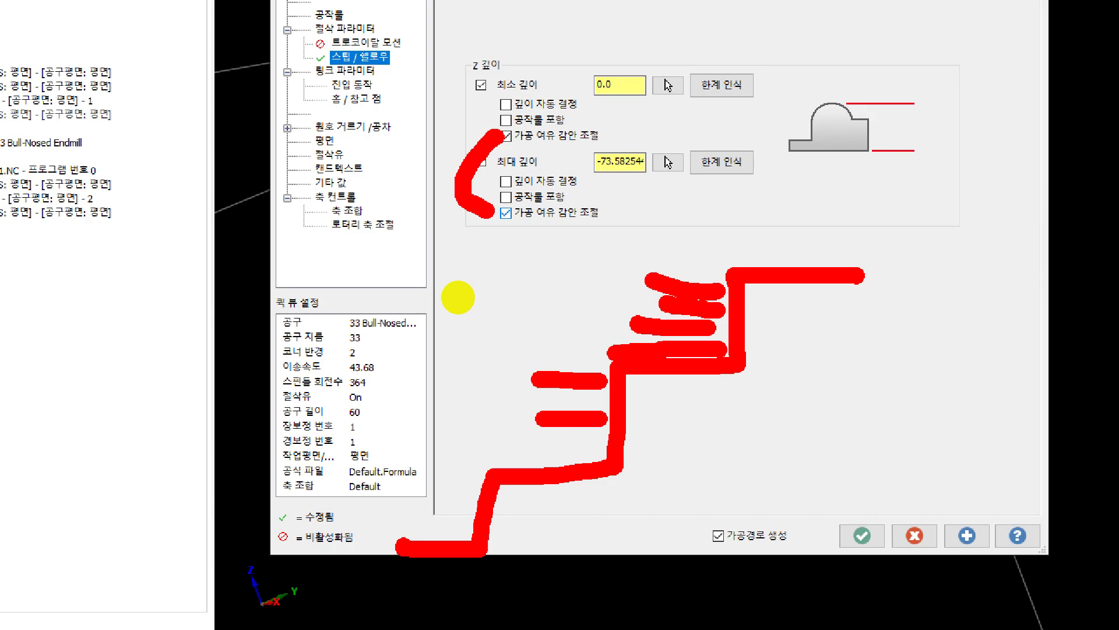
key("Escape")
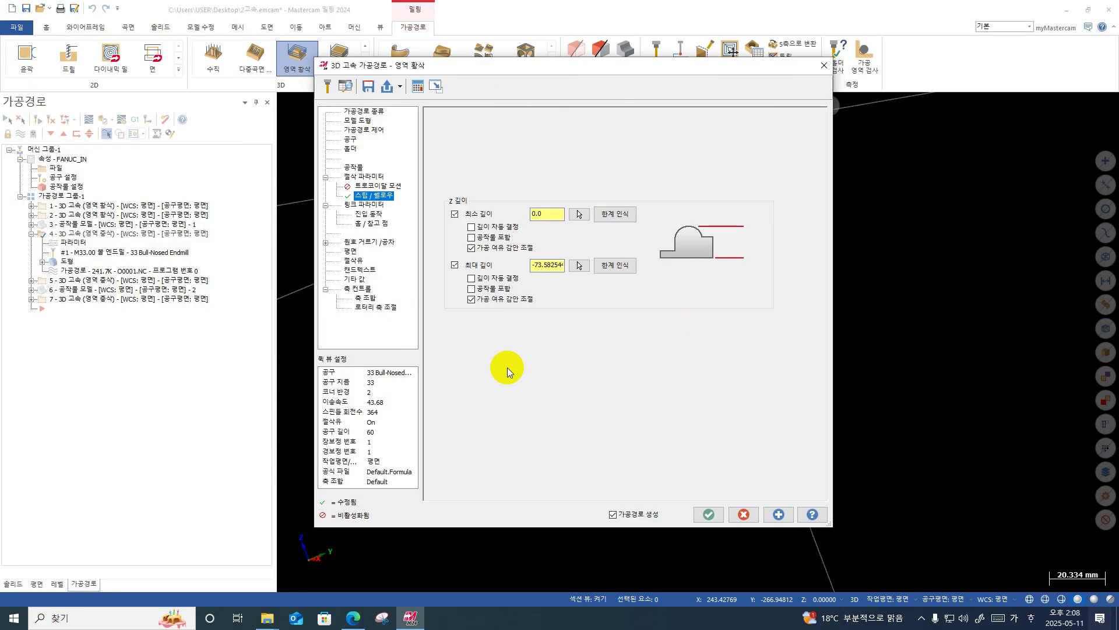
left_click(507, 248)
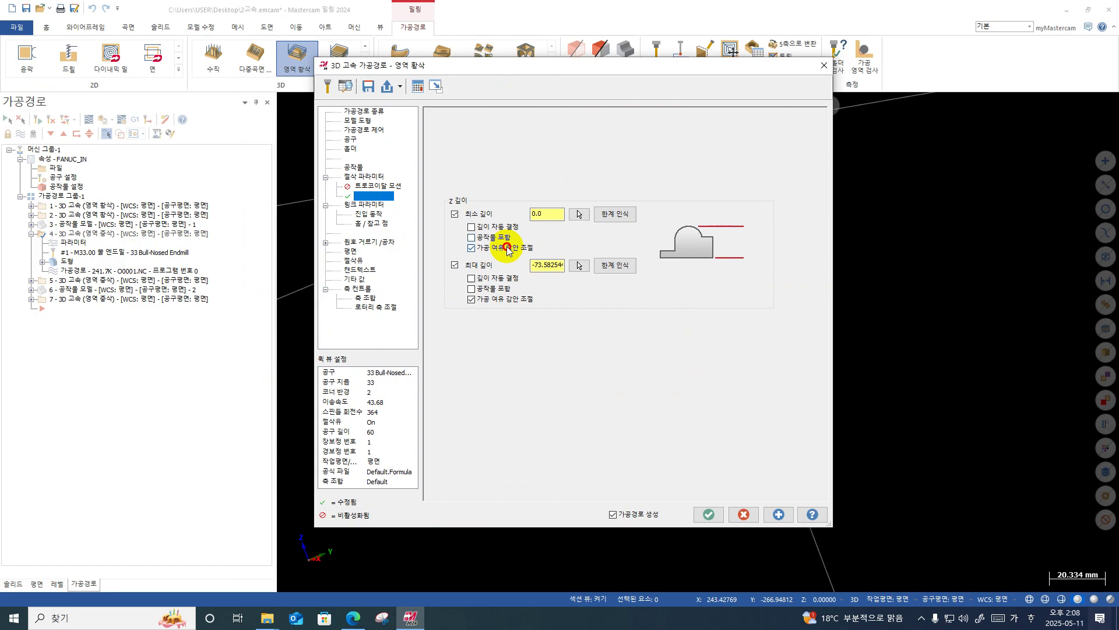
left_click(508, 299)
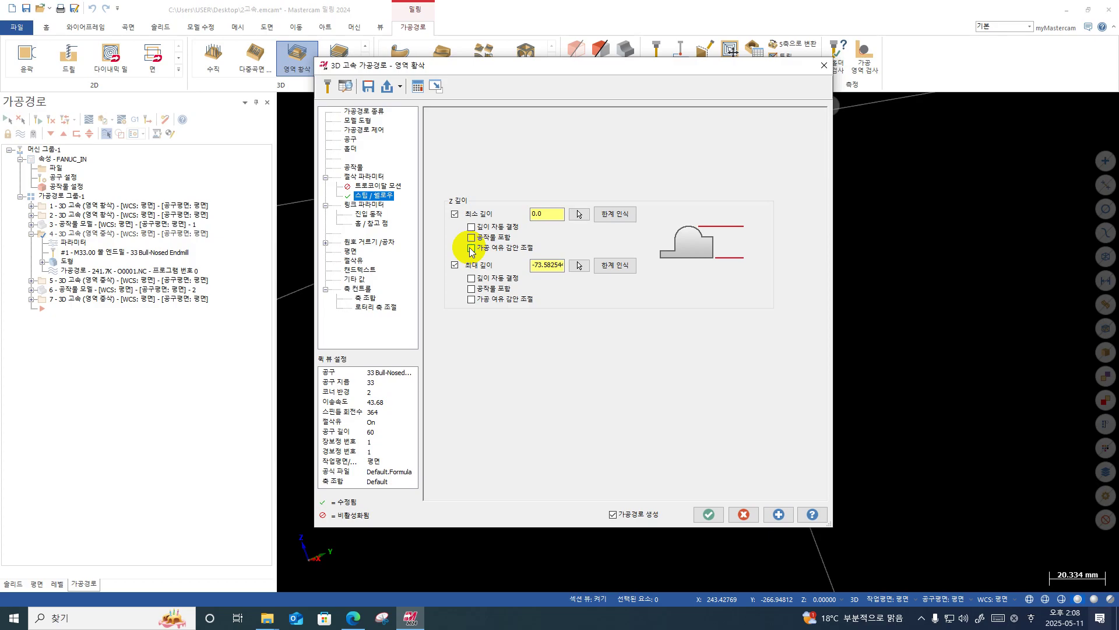
Try the critical depths (중요 깊이) option in operation 4's cut parameters, turn it off, and discard the dialog.
left_click(377, 180)
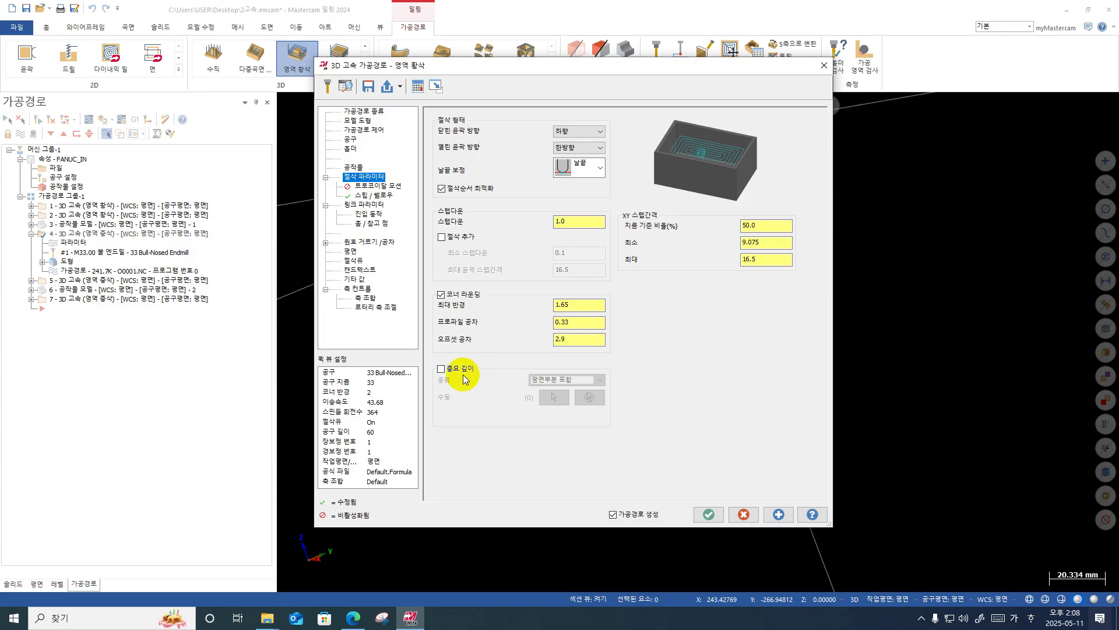
left_click(532, 378)
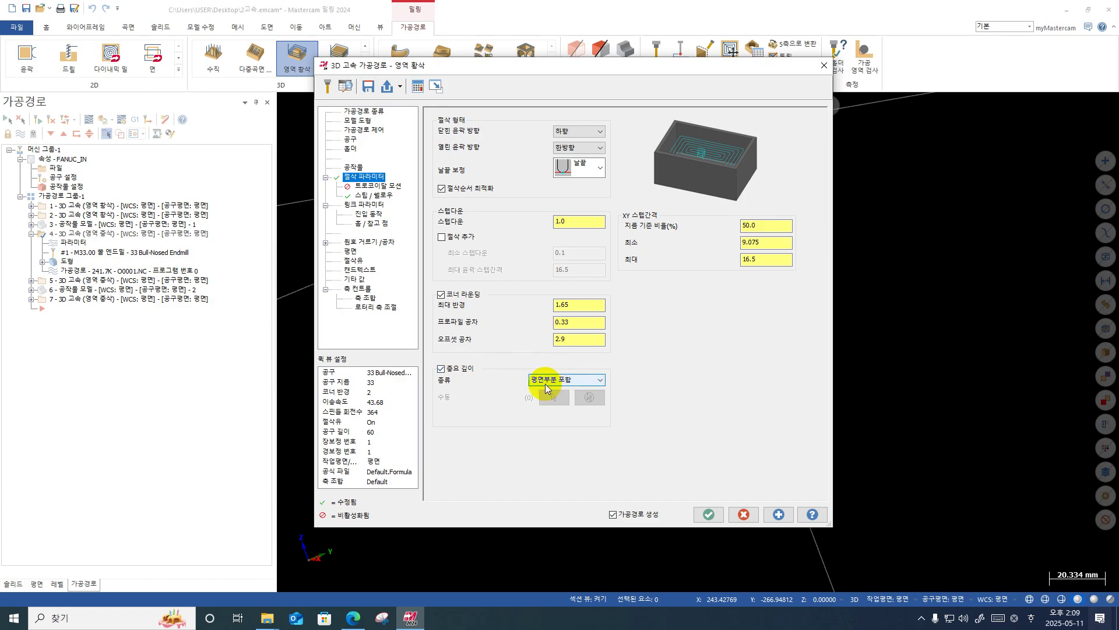
left_click(453, 370)
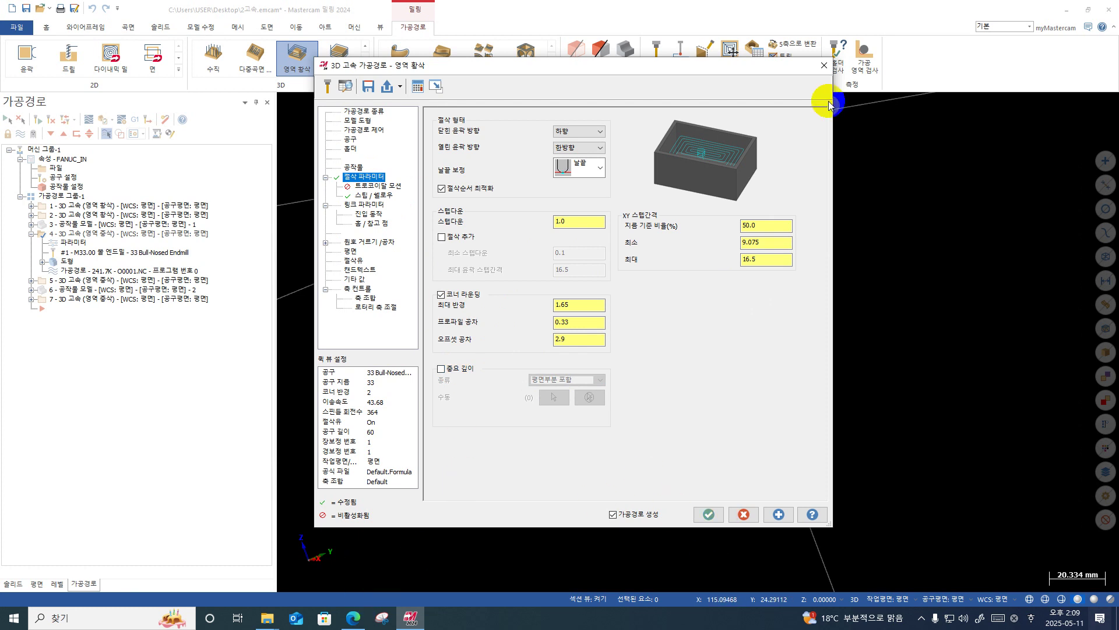
left_click(824, 65)
left_click(31, 233)
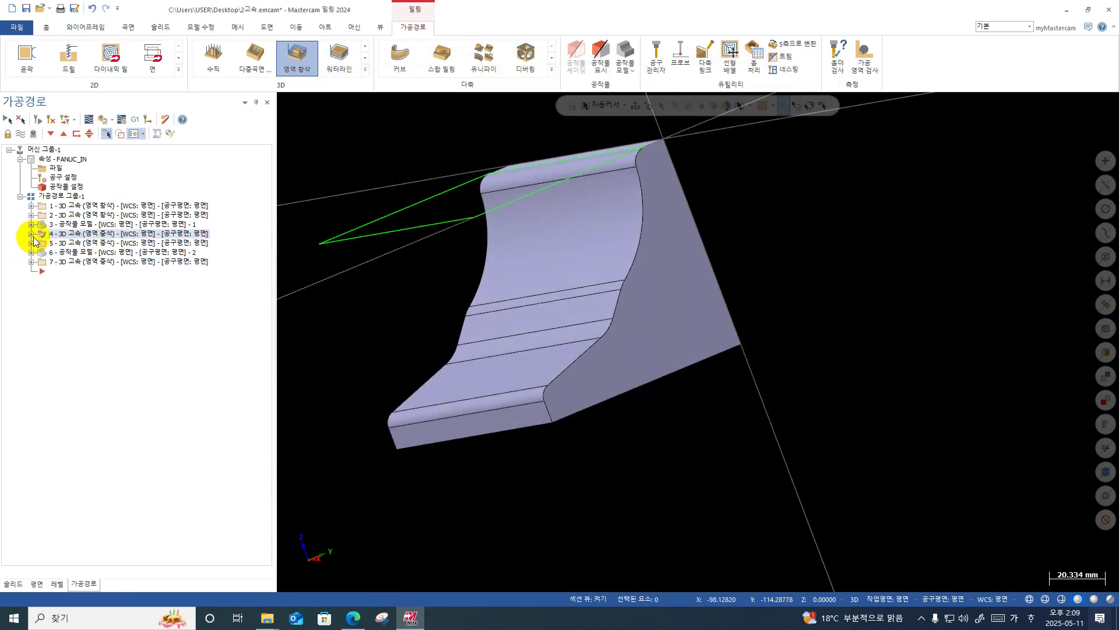
middle_click_drag(700, 315, 763, 333)
scroll(764, 332, "down", 1)
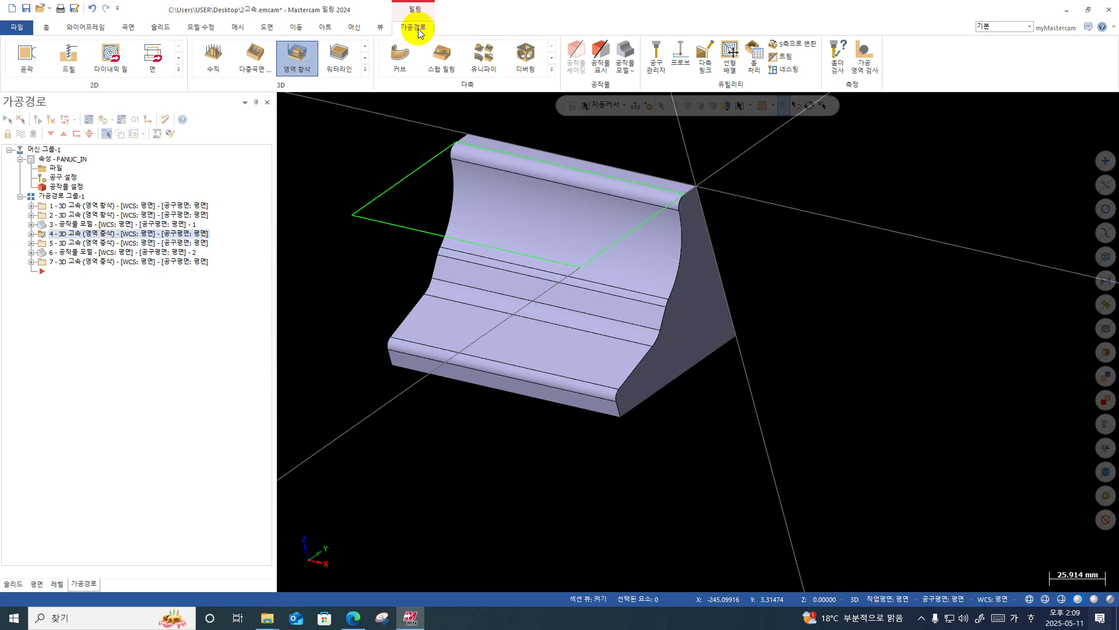
left_click(365, 70)
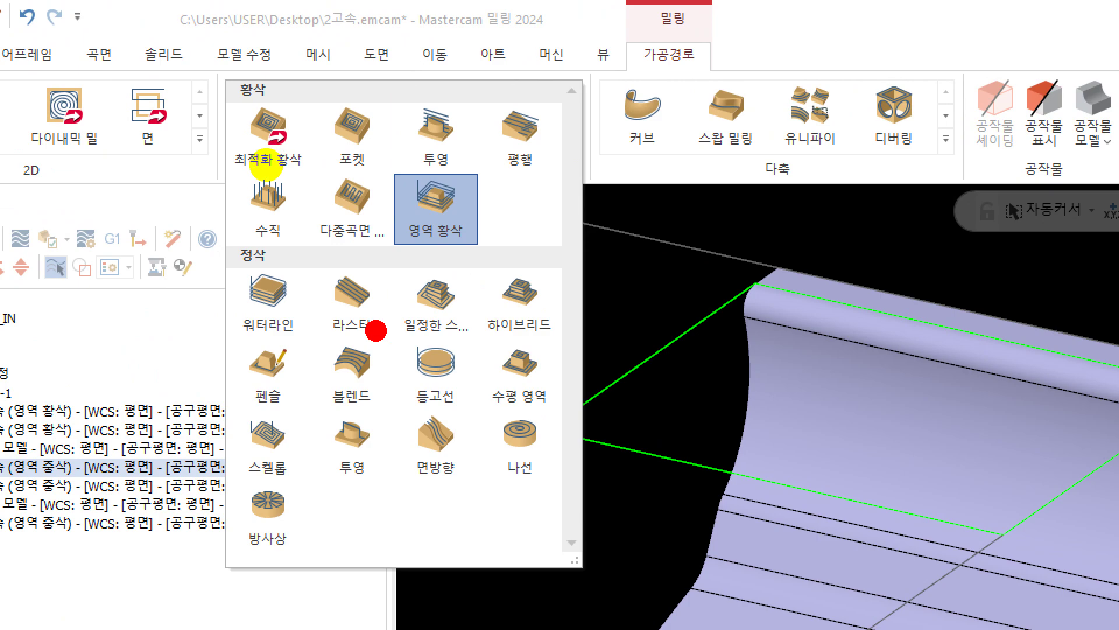
mouse_move(318, 320)
left_mouse_down()
mouse_move(218, 298)
mouse_move(293, 254)
mouse_move(311, 298)
left_mouse_up()
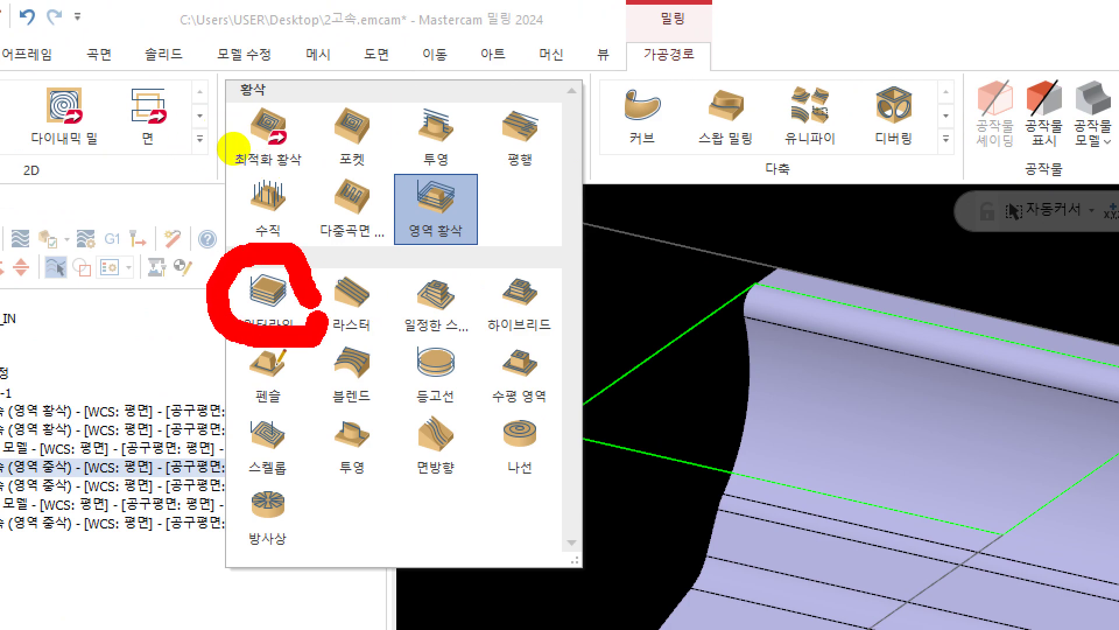
mouse_move(475, 335)
left_mouse_down()
mouse_move(469, 420)
mouse_move(373, 388)
mouse_move(402, 319)
mouse_move(455, 319)
left_mouse_up()
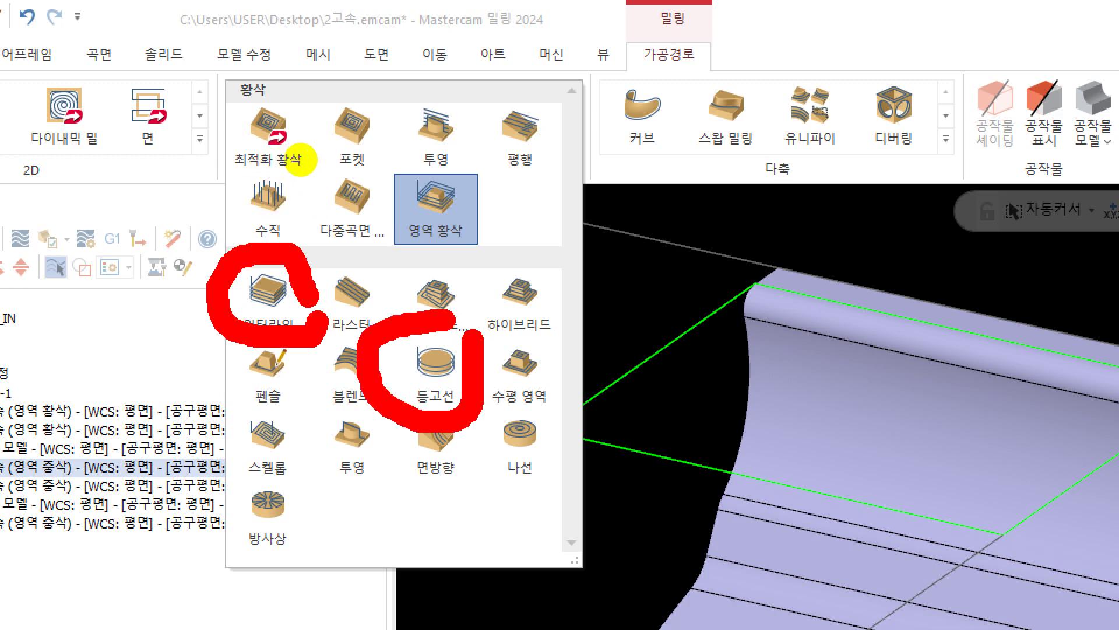
key("Escape")
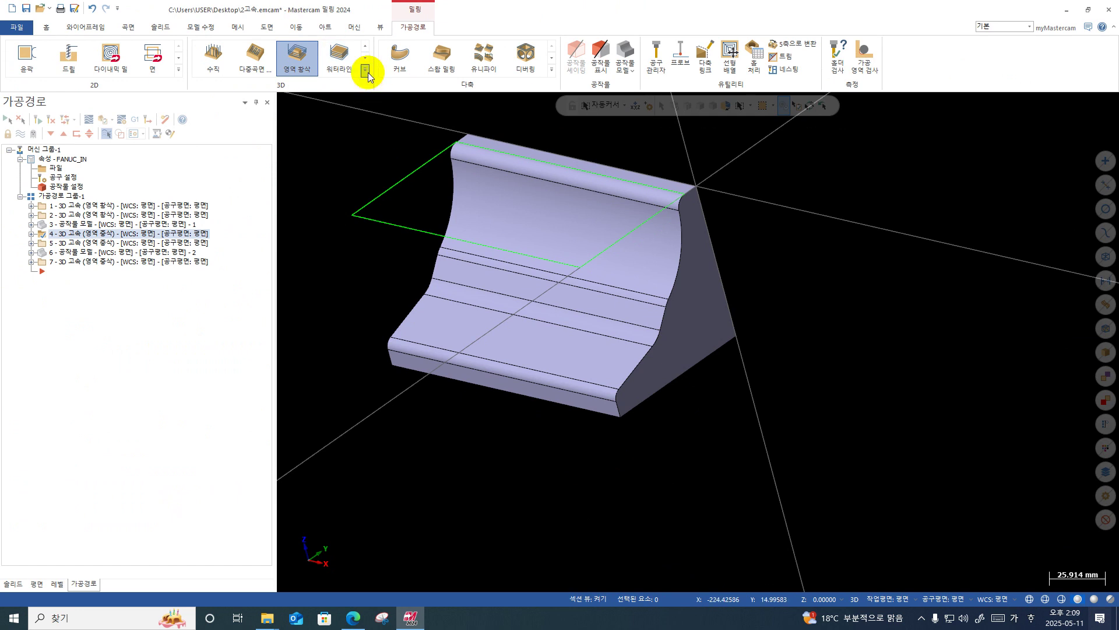
Create a 3D high-speed waterline (워터라인) toolpath and start selecting the solid faces for its machining geometry (가공 도형).
left_click(365, 70)
left_click(220, 146)
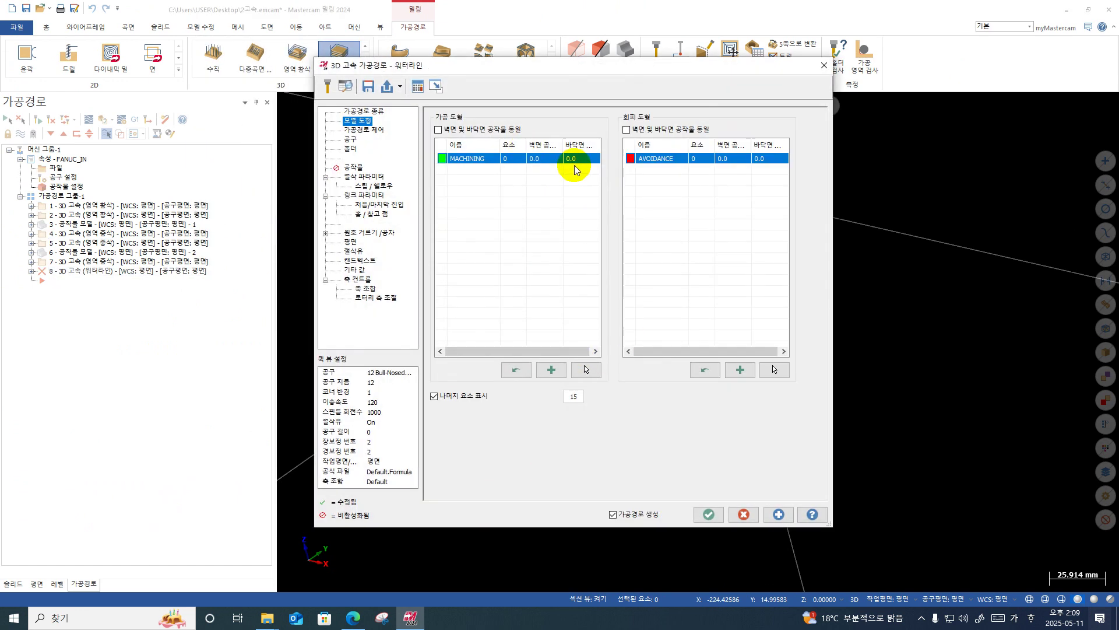
left_click(586, 370)
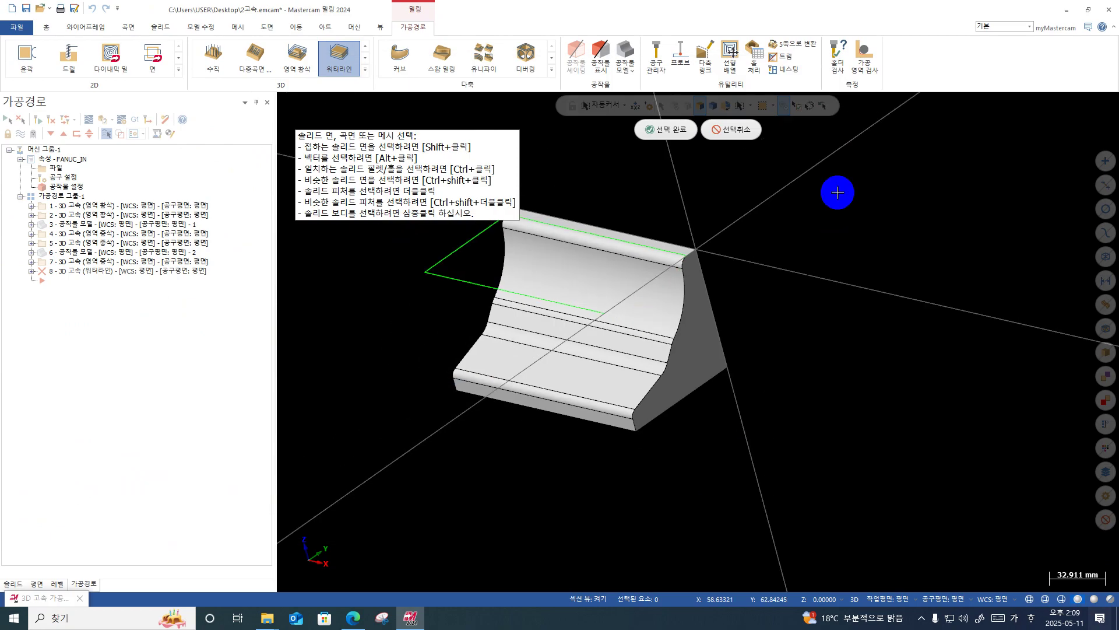
Window-select the whole solid as the machining geometry for the waterline toolpath.
left_click_drag(838, 192, 383, 484)
key("Return")
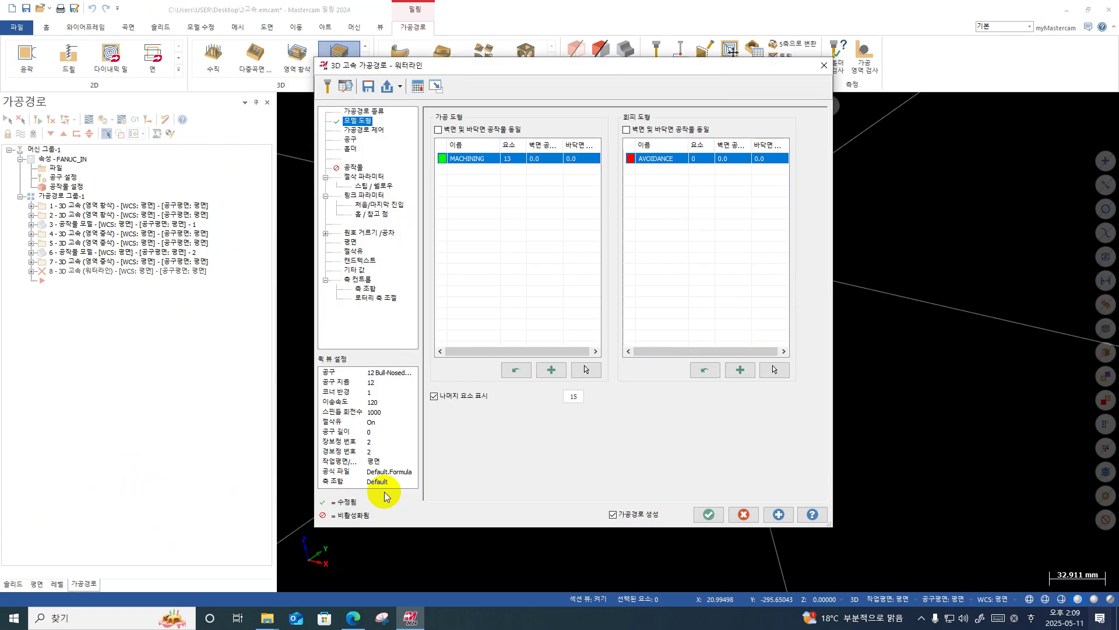
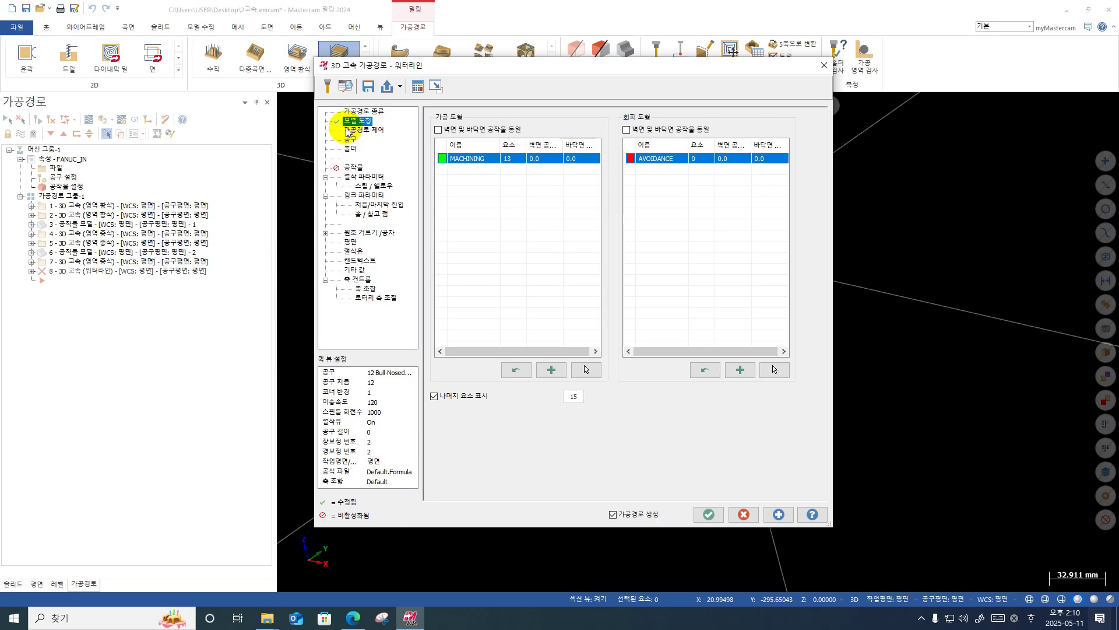
Chain the wireframe rectangle over the part as the containment boundary in the waterline toolpath control settings.
left_click(373, 129)
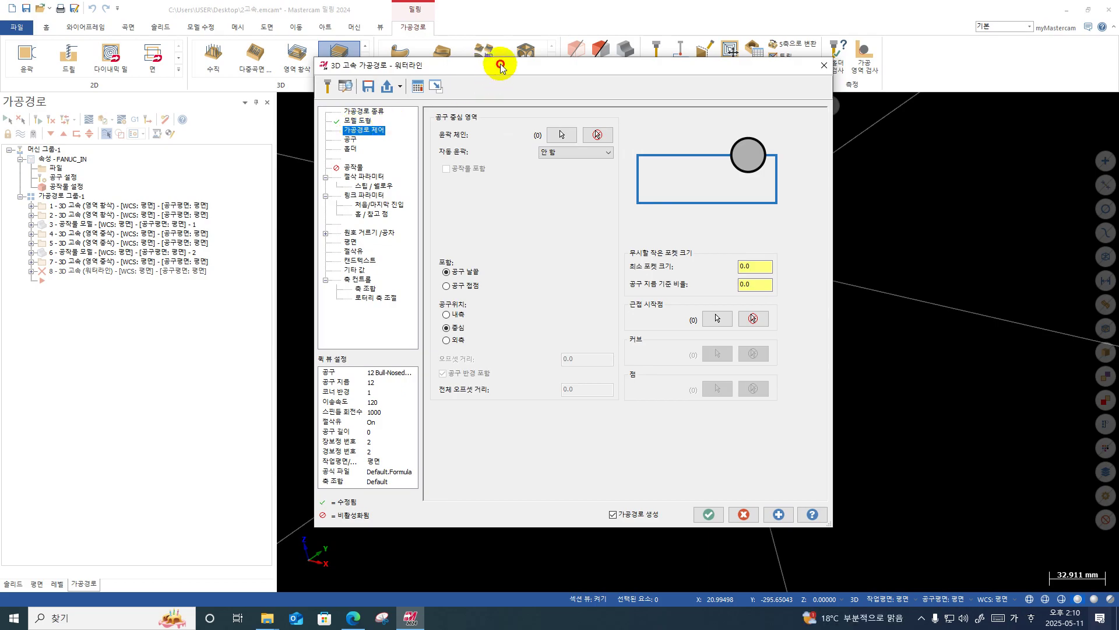
left_click_drag(501, 66, 820, 139)
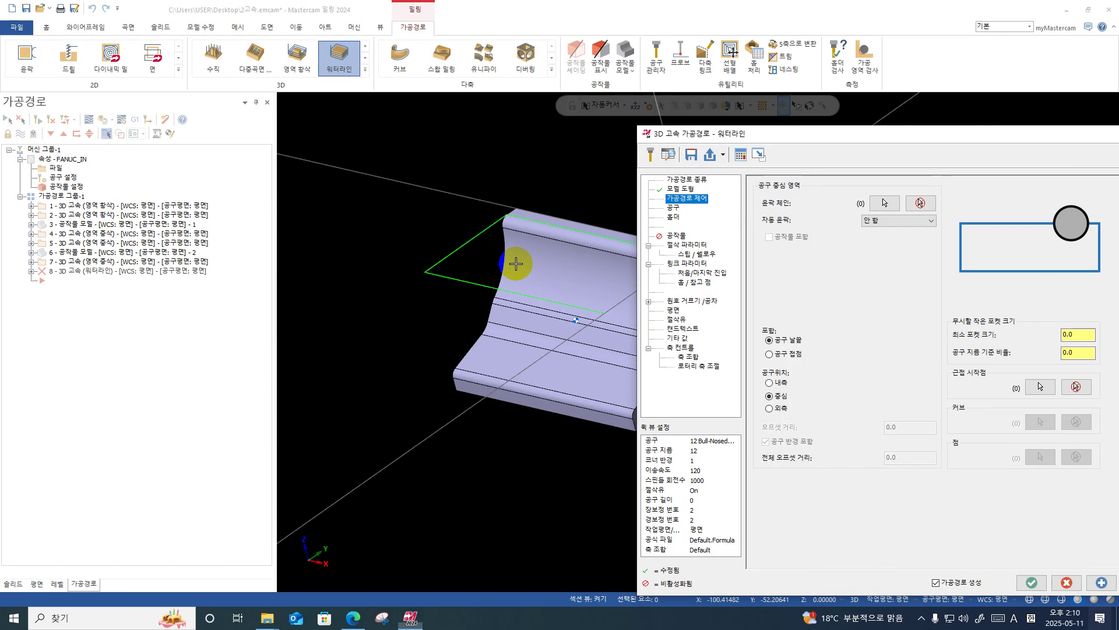
middle_click_drag(544, 267, 440, 279)
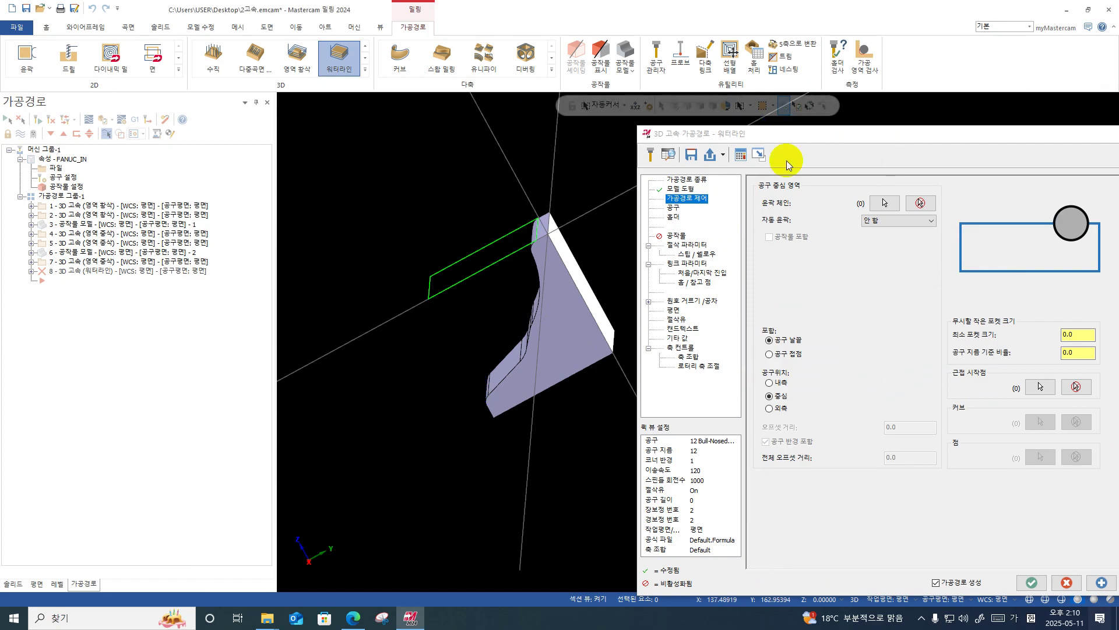
left_click_drag(782, 136, 650, 98)
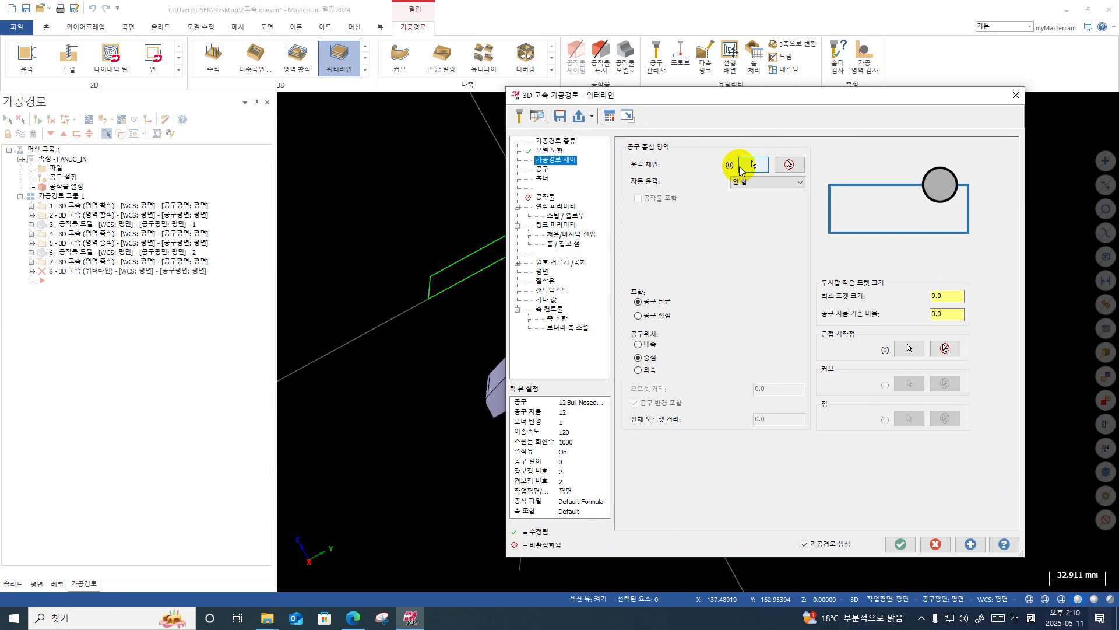
left_click(742, 167)
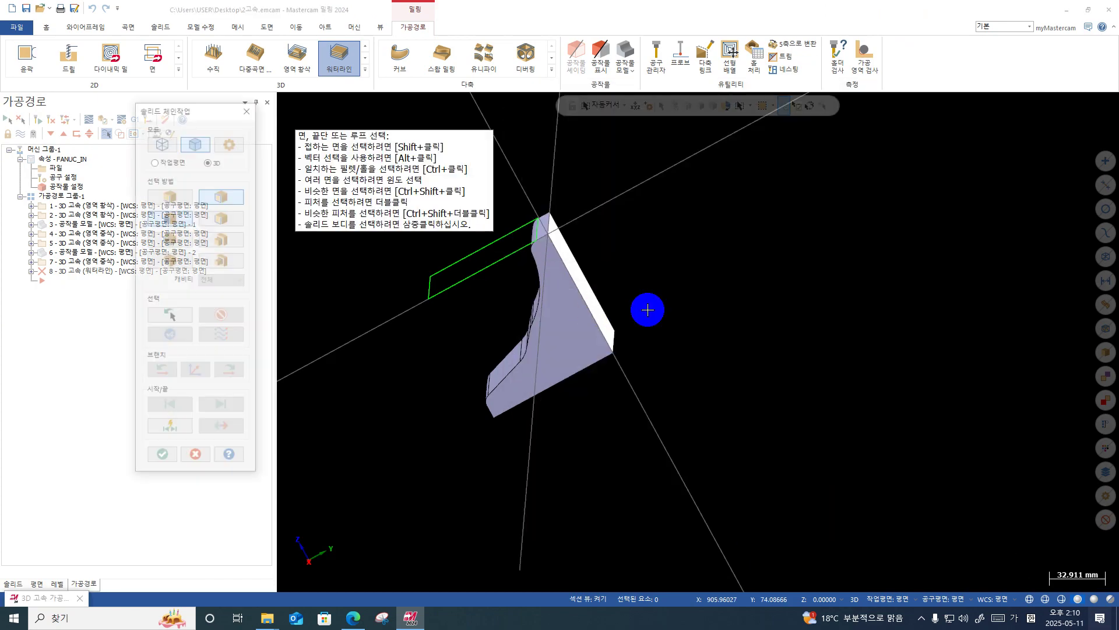
middle_click_drag(647, 309, 642, 317)
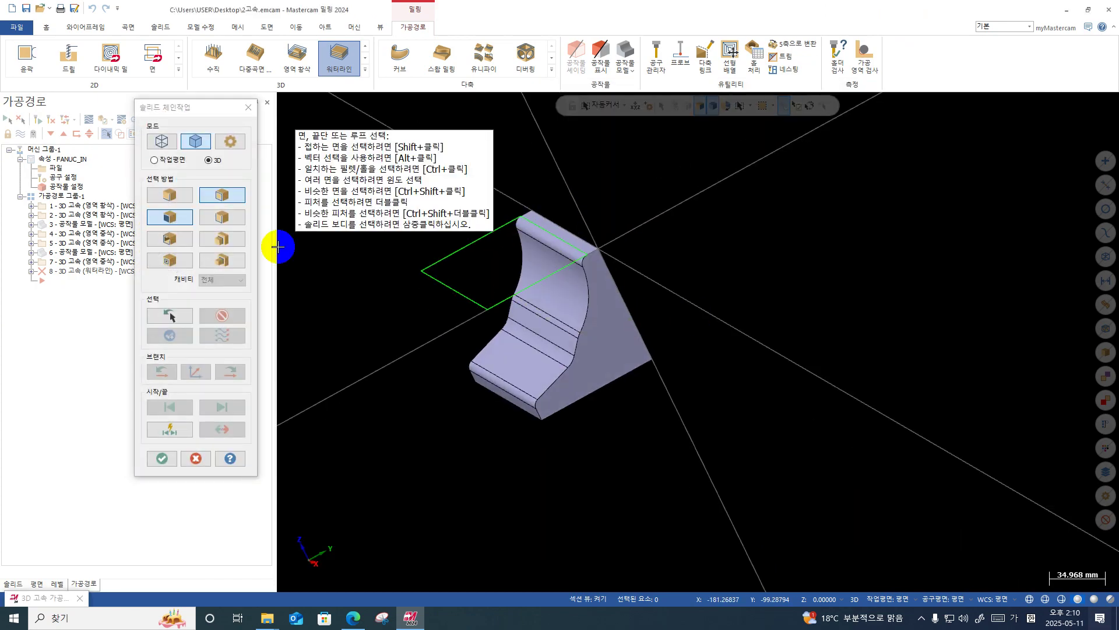
left_click(155, 148)
left_click(445, 265)
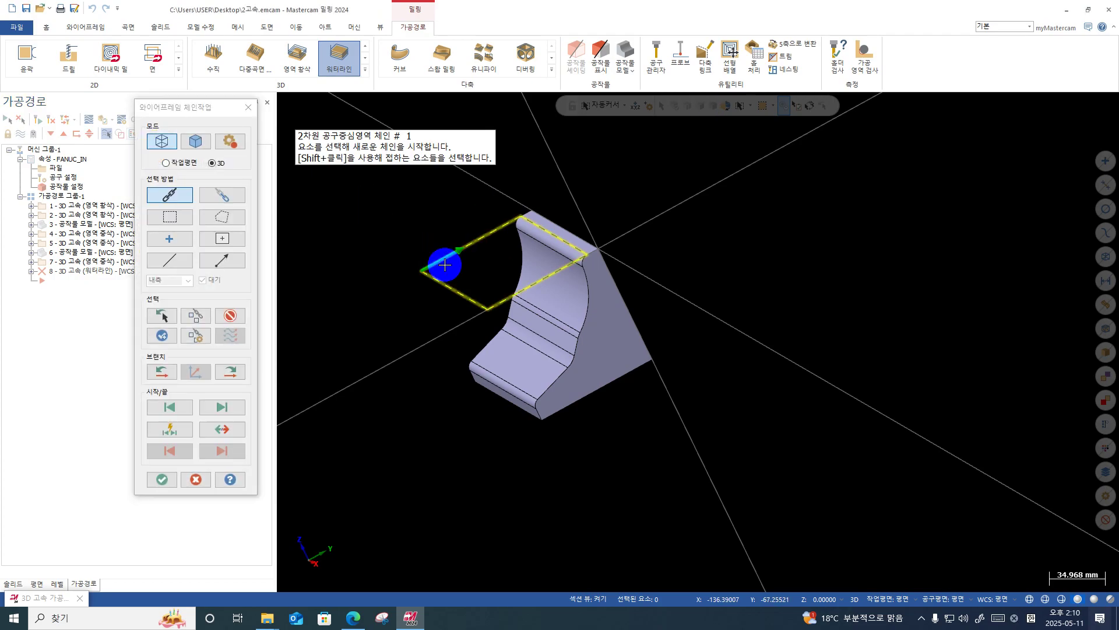
key("Return")
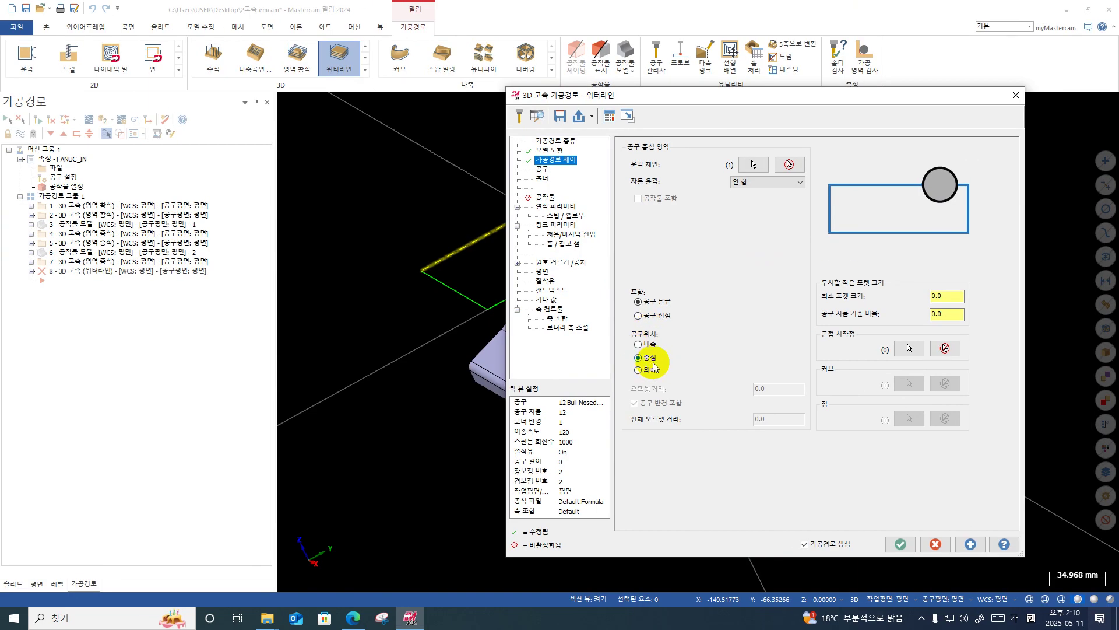
Examine how the tool would pass the containment boundary at the part's lower front edge, using front, right side and top views.
left_click_drag(709, 94, 899, 72)
scroll(529, 358, "down", 1)
middle_click_drag(540, 415, 642, 260)
right_click(642, 260)
left_click(669, 320)
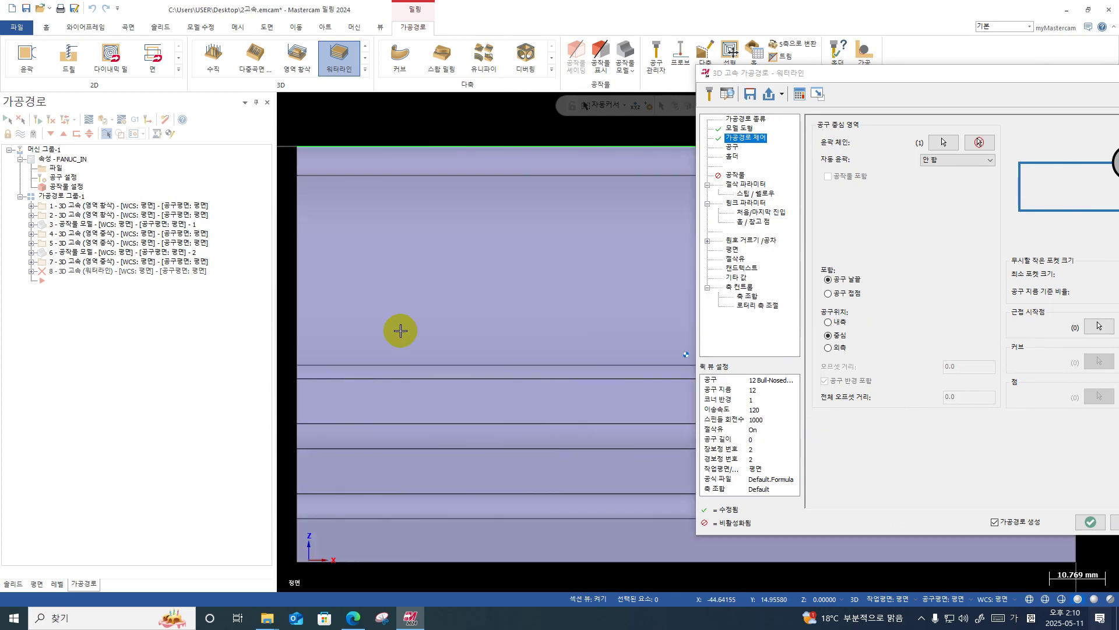
right_click(411, 312)
left_click(473, 380)
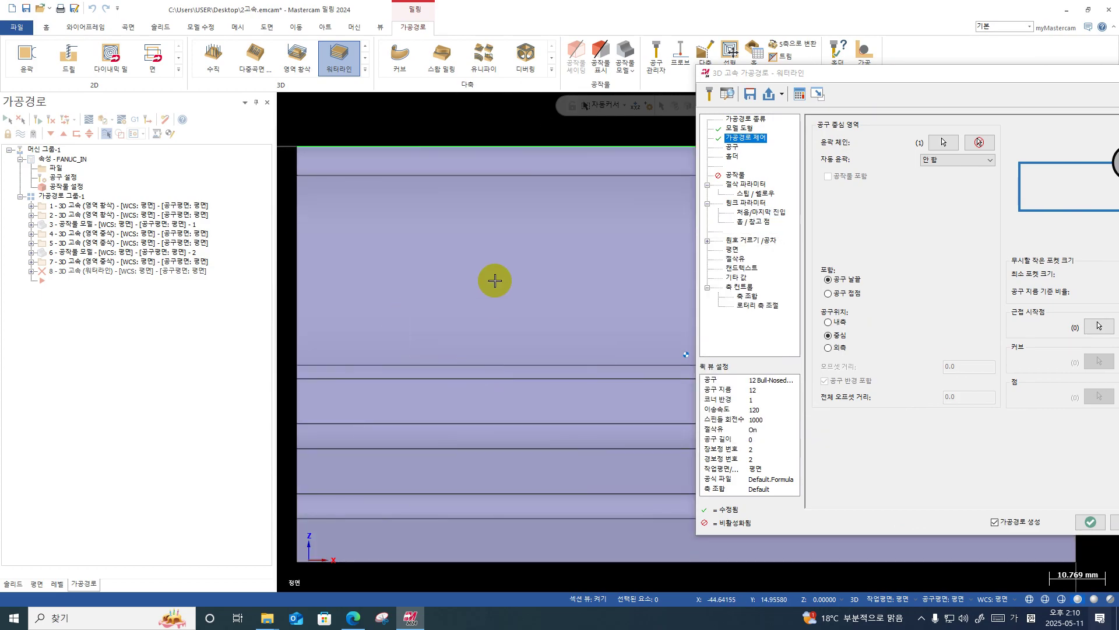
right_click(492, 278)
left_click(565, 367)
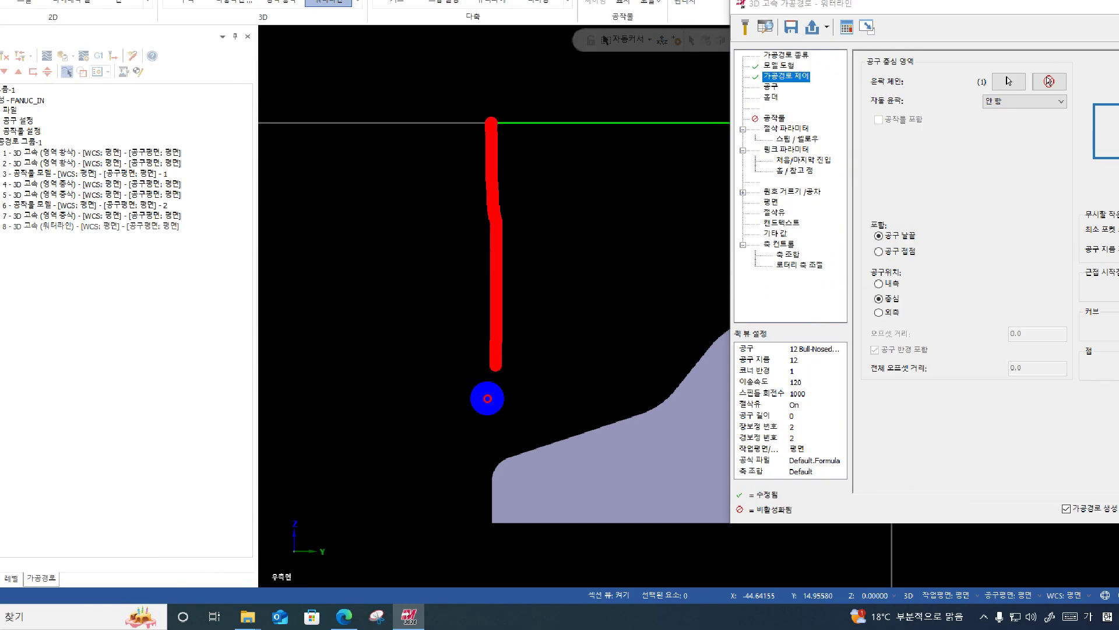
mouse_move(458, 421)
left_mouse_down()
mouse_move(466, 452)
mouse_move(501, 436)
mouse_move(515, 410)
left_mouse_up()
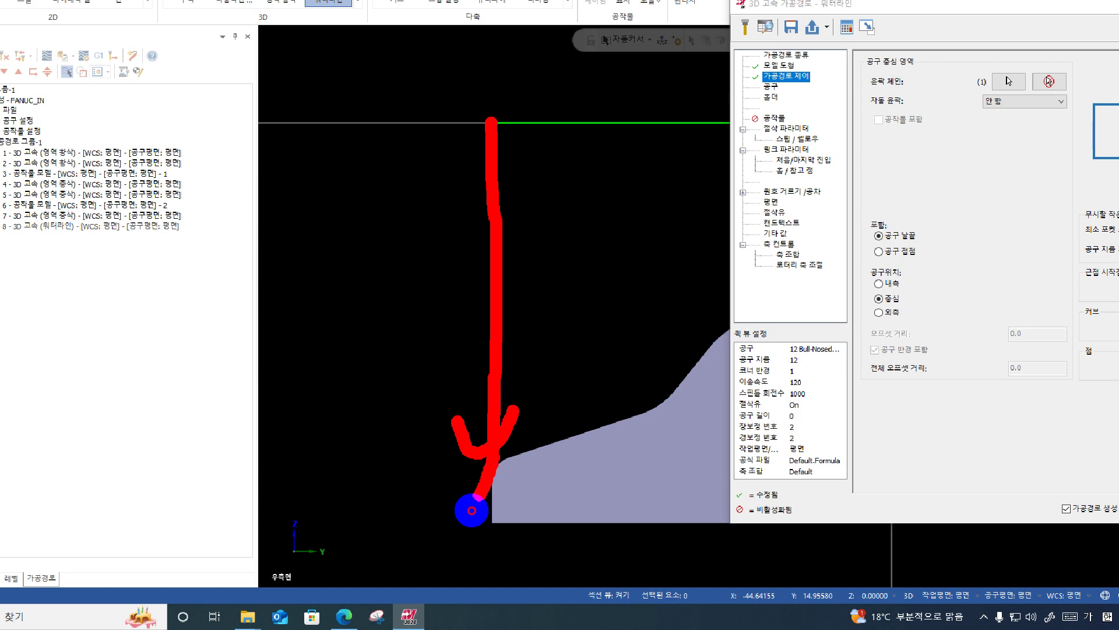
mouse_move(471, 510)
left_mouse_down()
mouse_move(425, 467)
mouse_move(427, 449)
left_mouse_up()
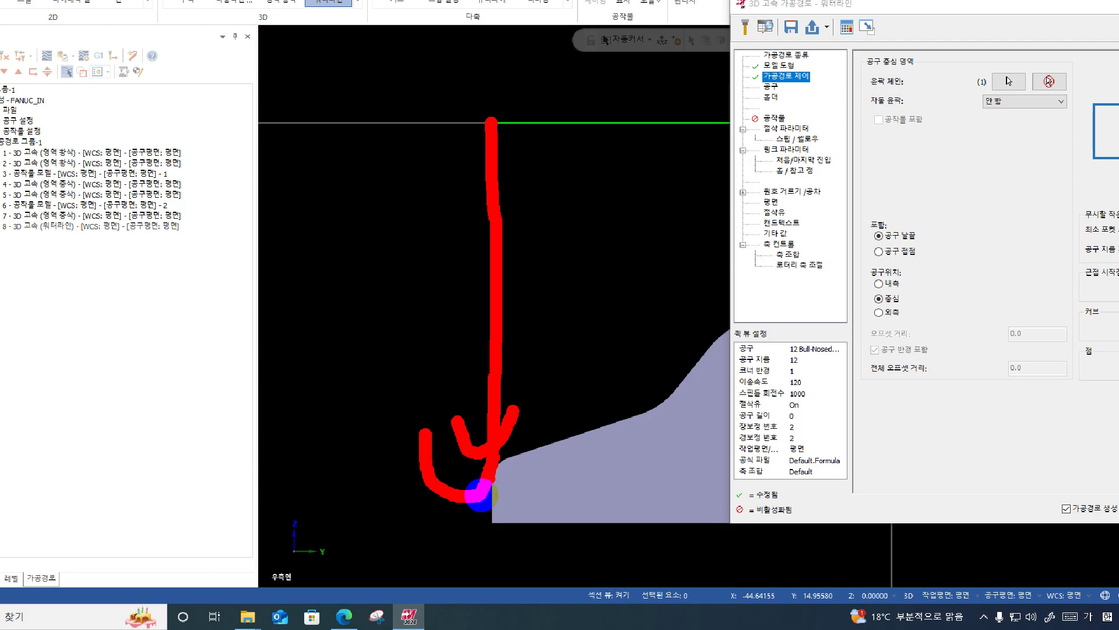
key("Escape")
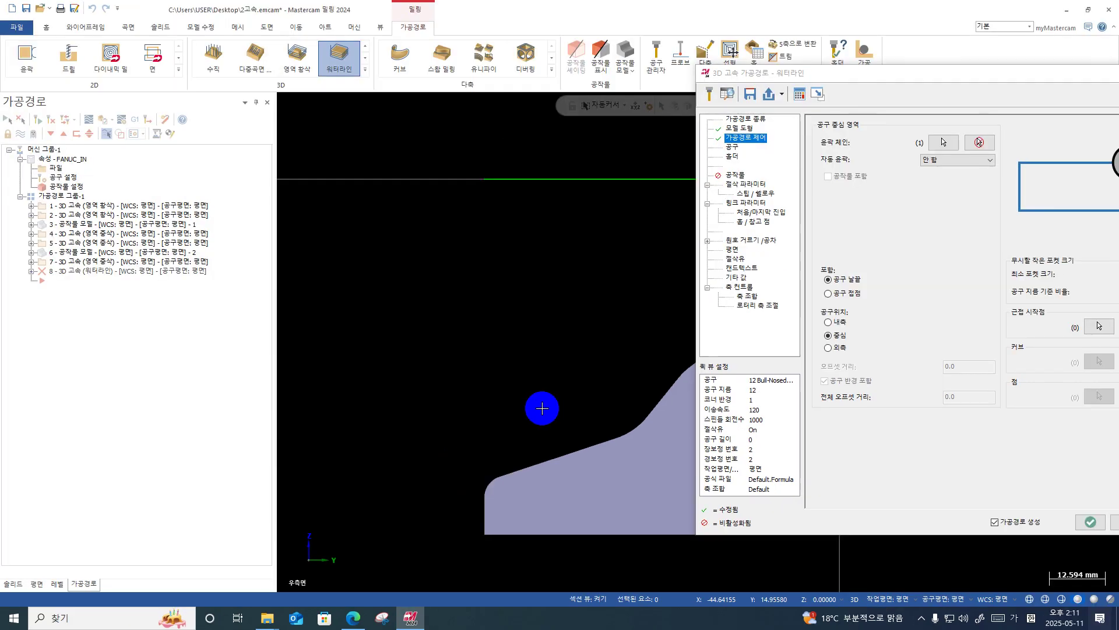
key("ctrl+1")
left_click(536, 408)
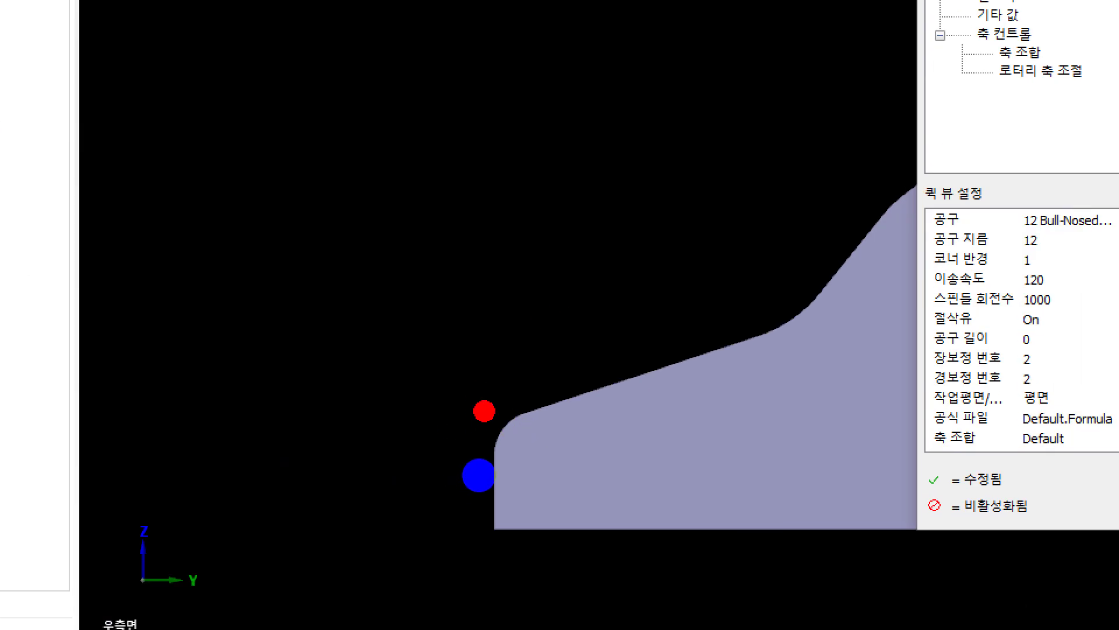
mouse_move(480, 418)
left_mouse_down()
mouse_move(454, 468)
mouse_move(411, 459)
left_mouse_up()
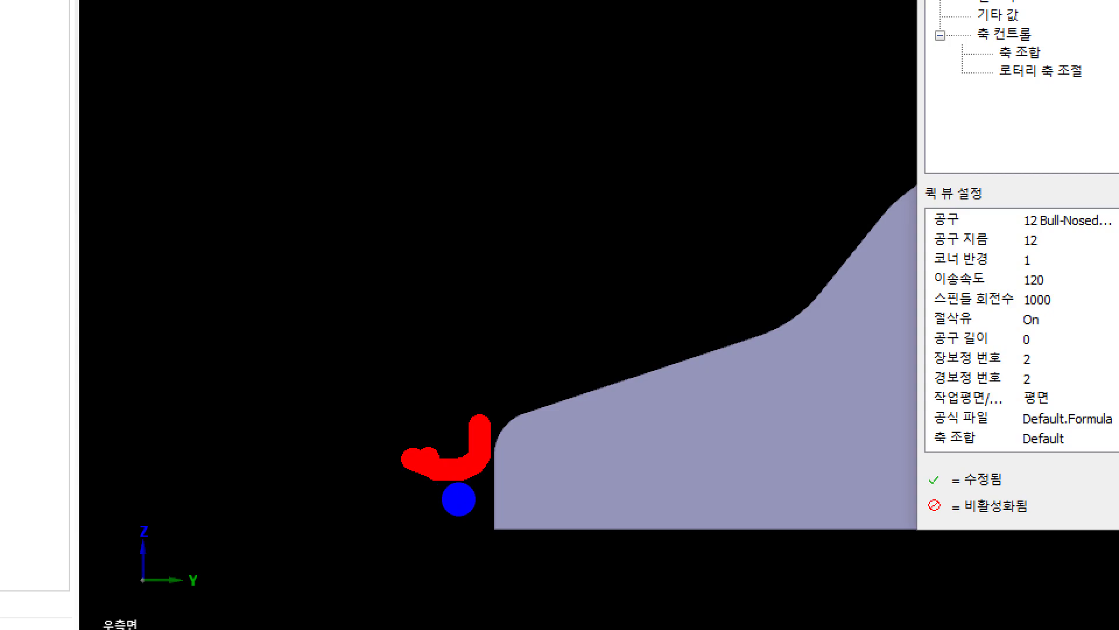
left_click(500, 437)
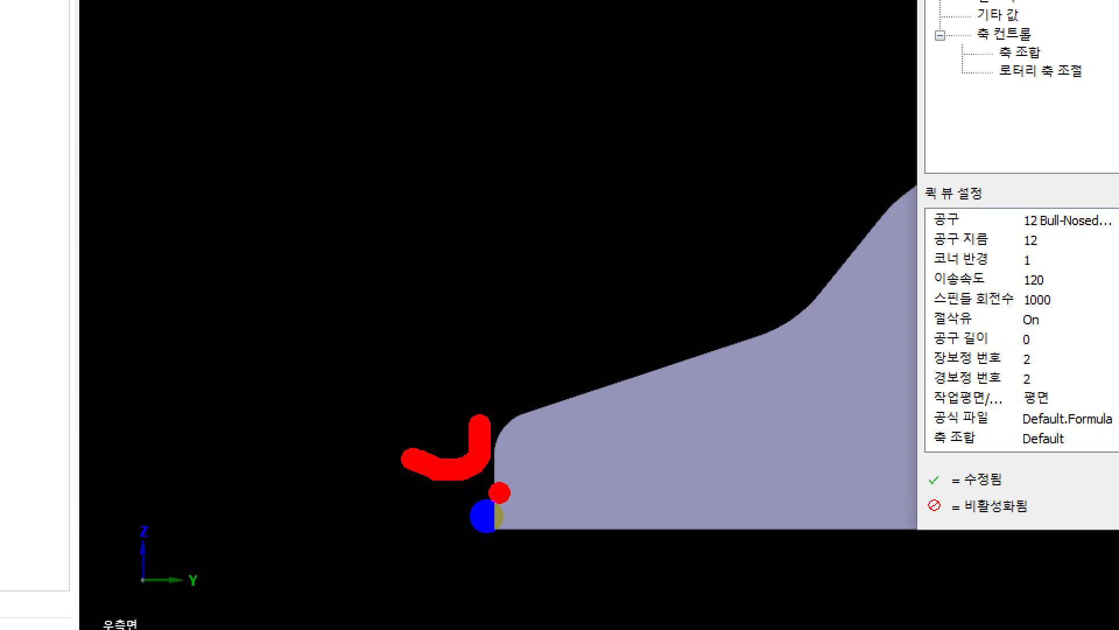
key("Escape")
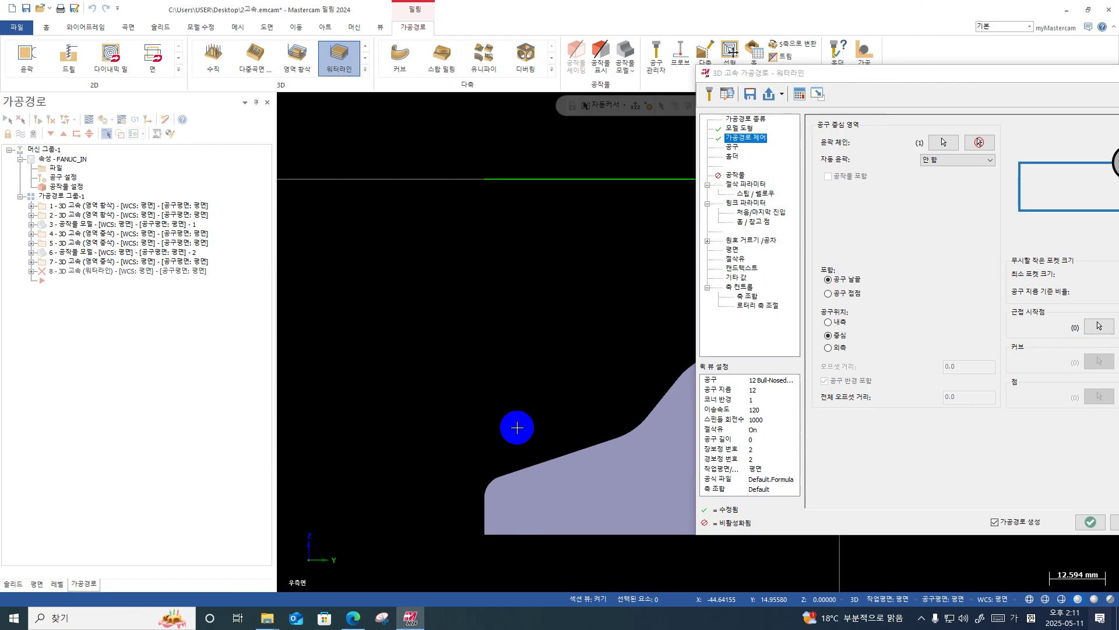
right_click(519, 159)
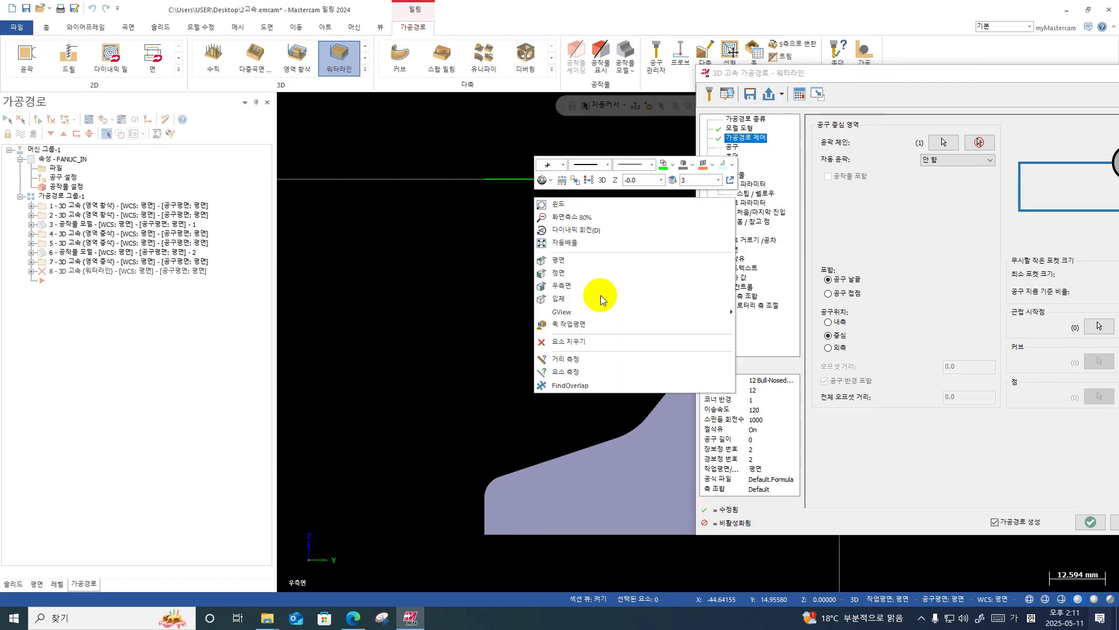
left_click(588, 258)
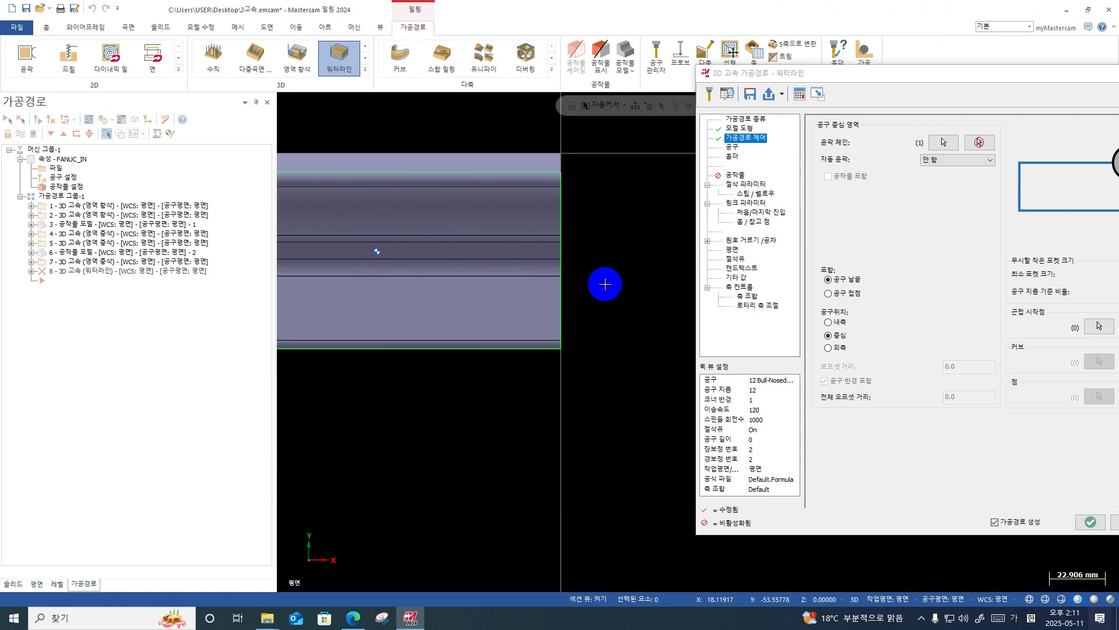
Create a new ball endmill with an 8 mm cutting diameter for the waterline toolpath.
left_click(730, 147)
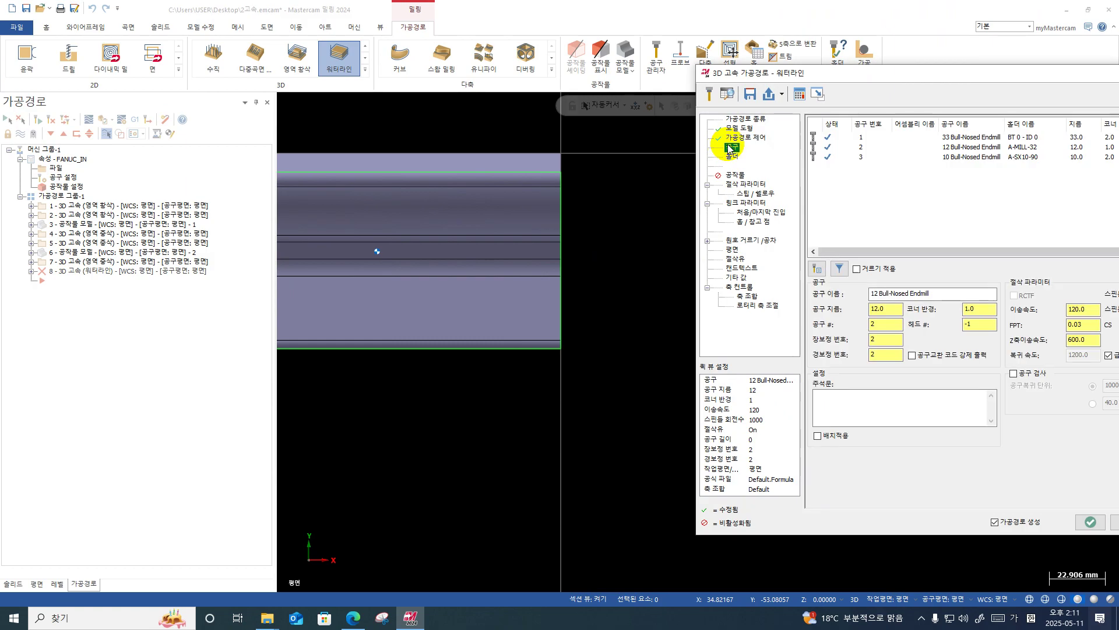
right_click(837, 186)
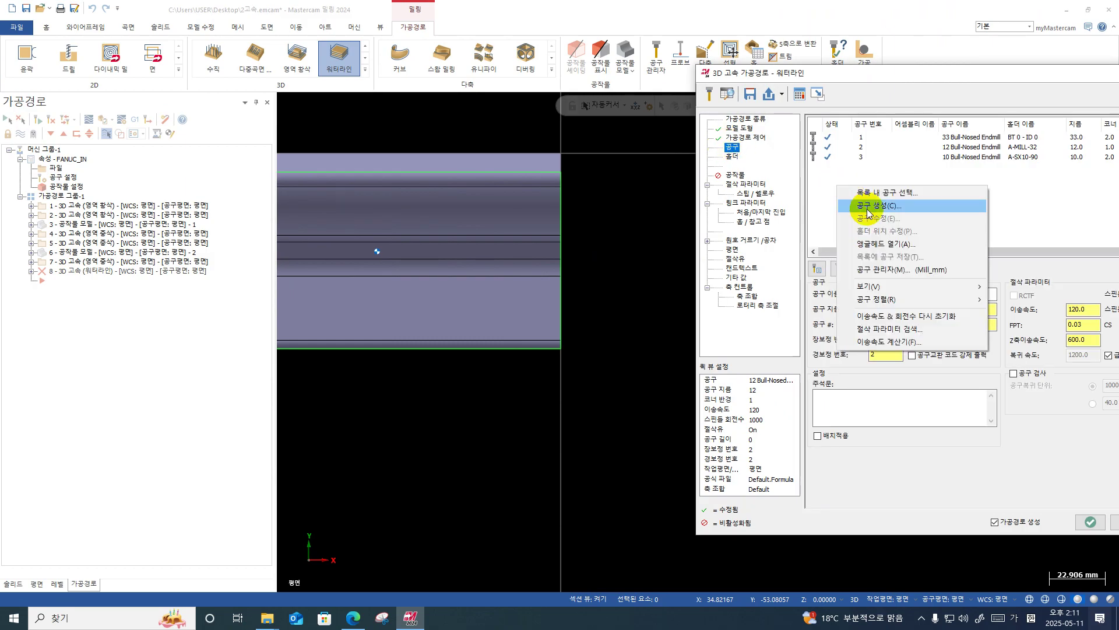
left_click(866, 207)
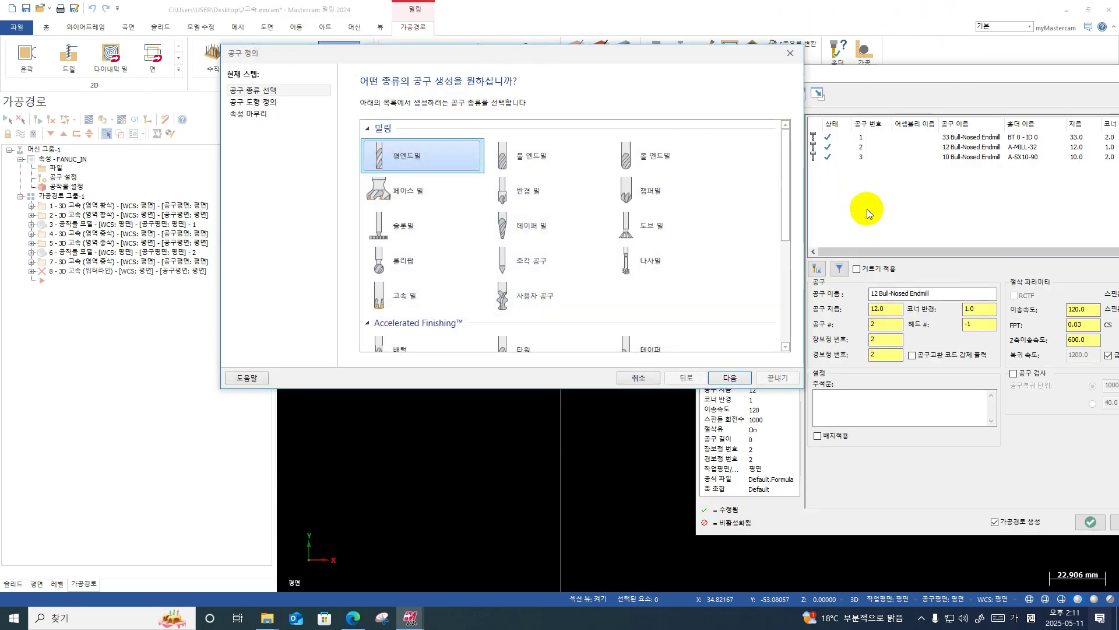
left_click(642, 164)
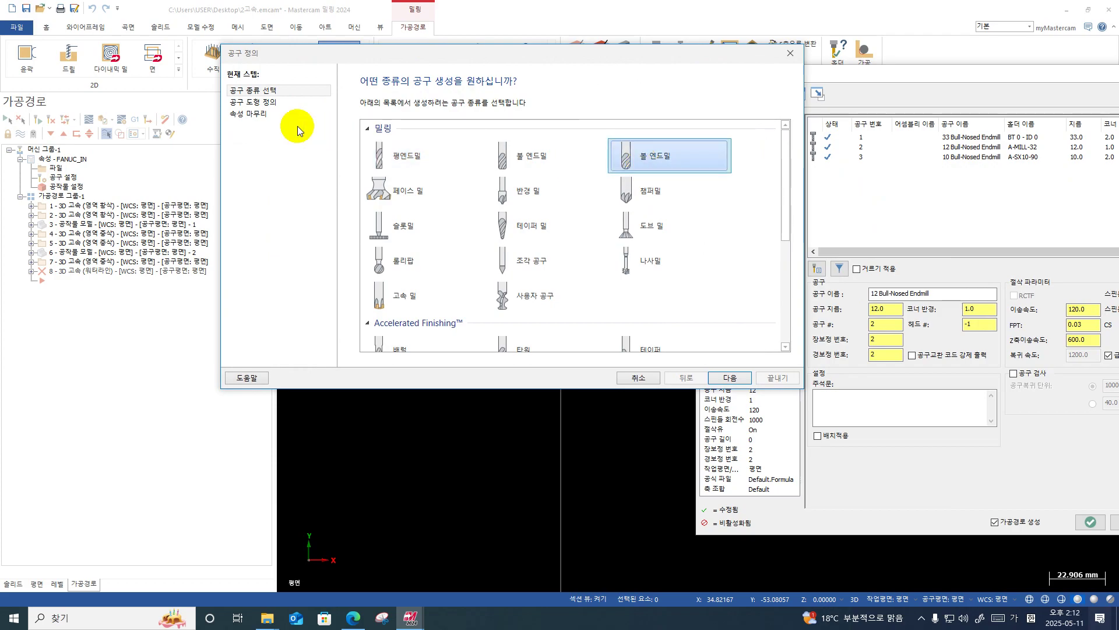
left_click(274, 105)
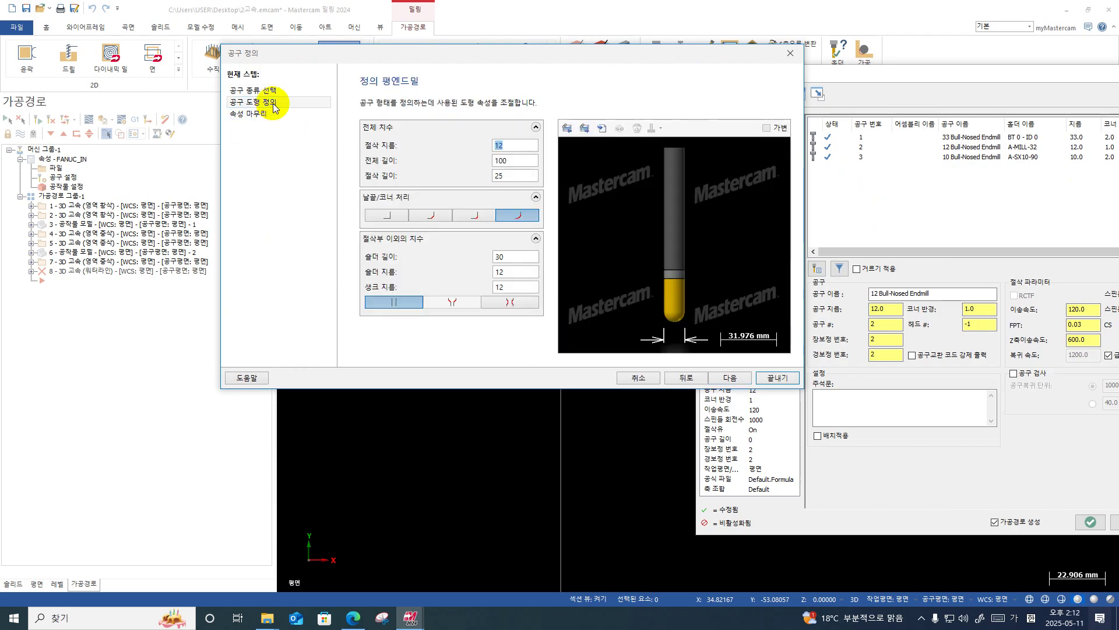
type("8")
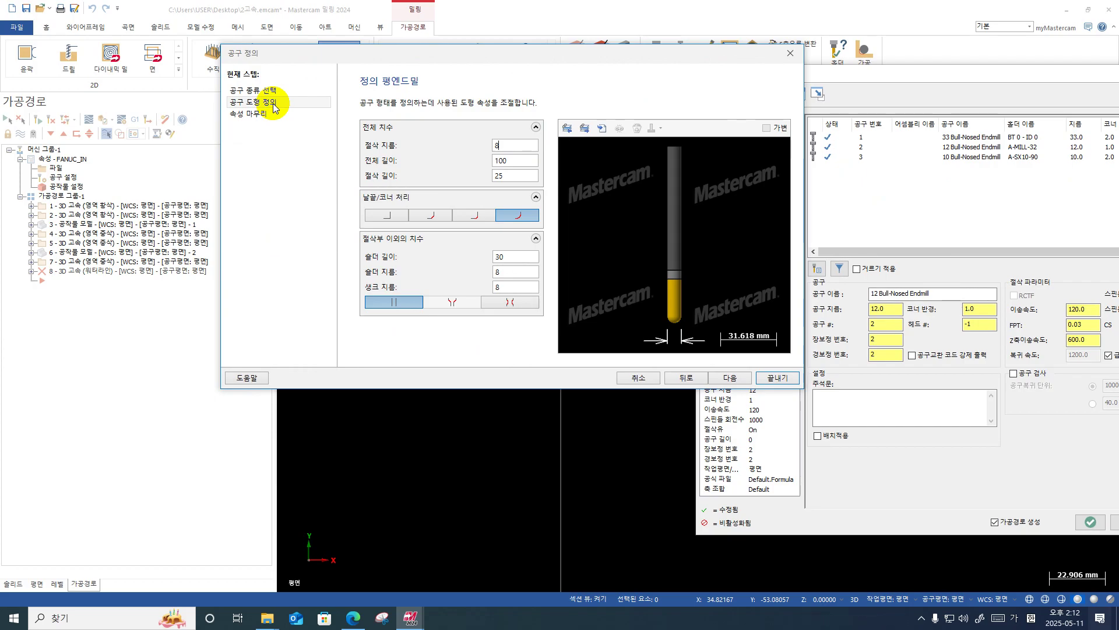
left_click(248, 121)
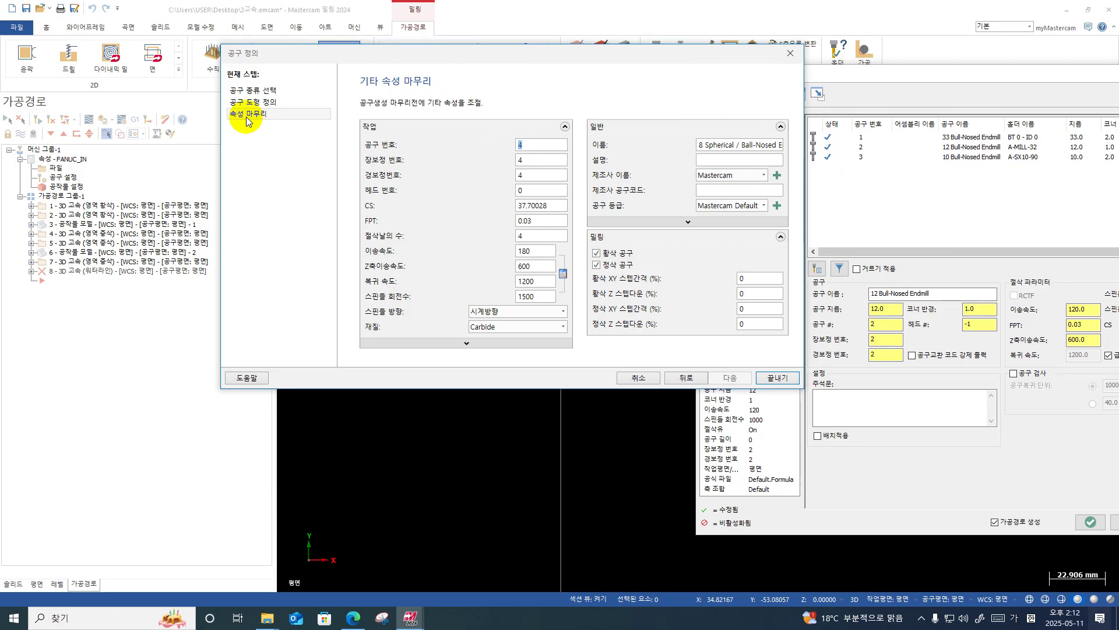
left_click(263, 103)
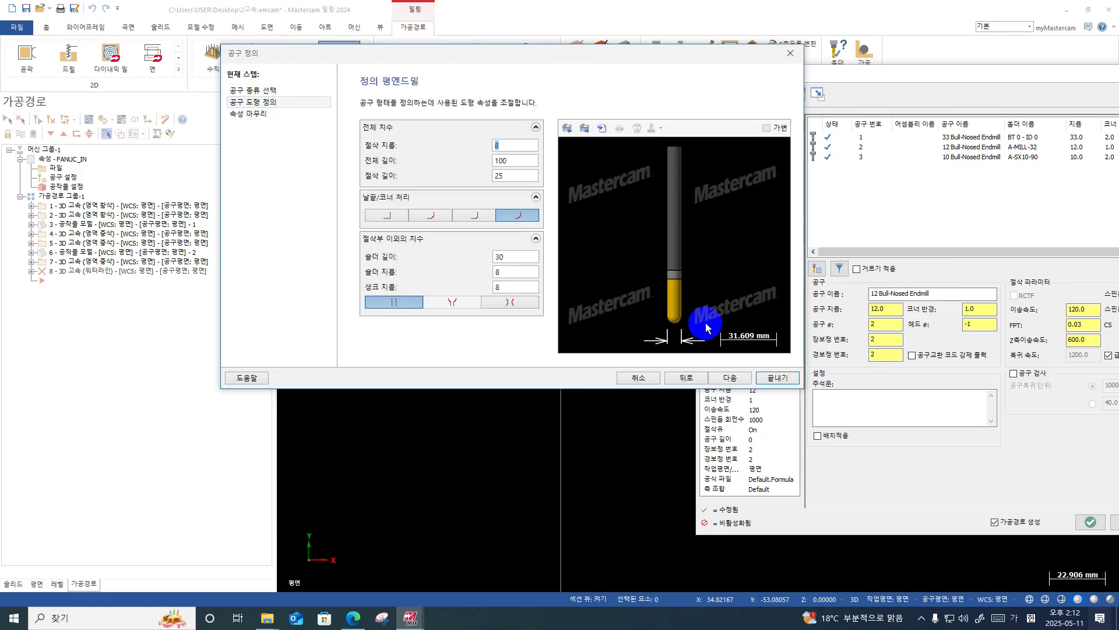
left_click(778, 378)
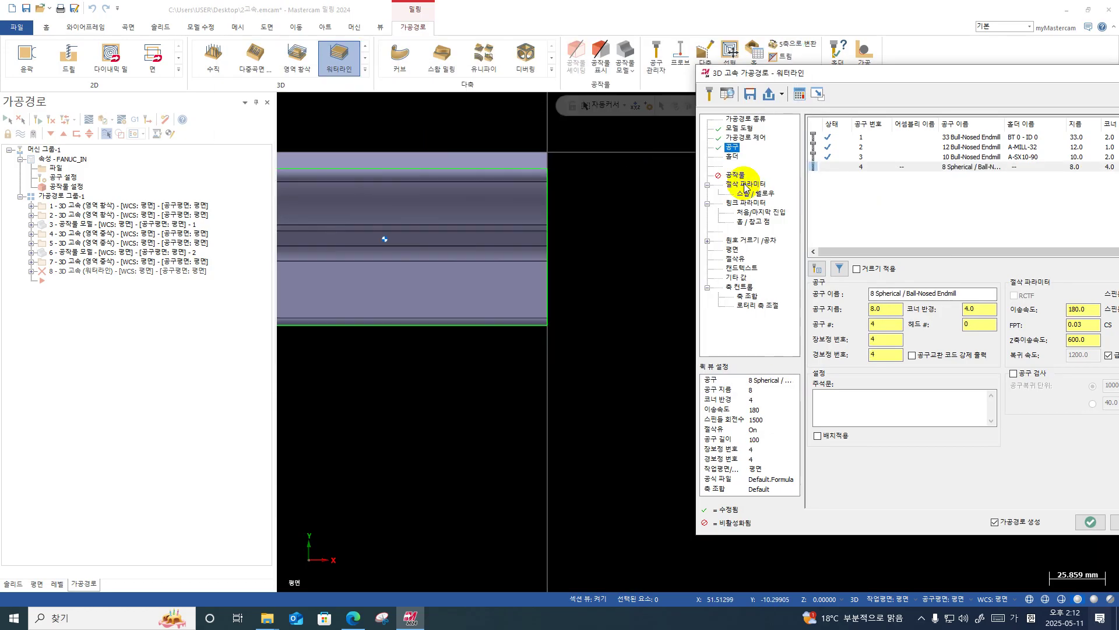
Load the A-BT40.tooldb library as the holder list for the waterline toolpath.
left_click(733, 156)
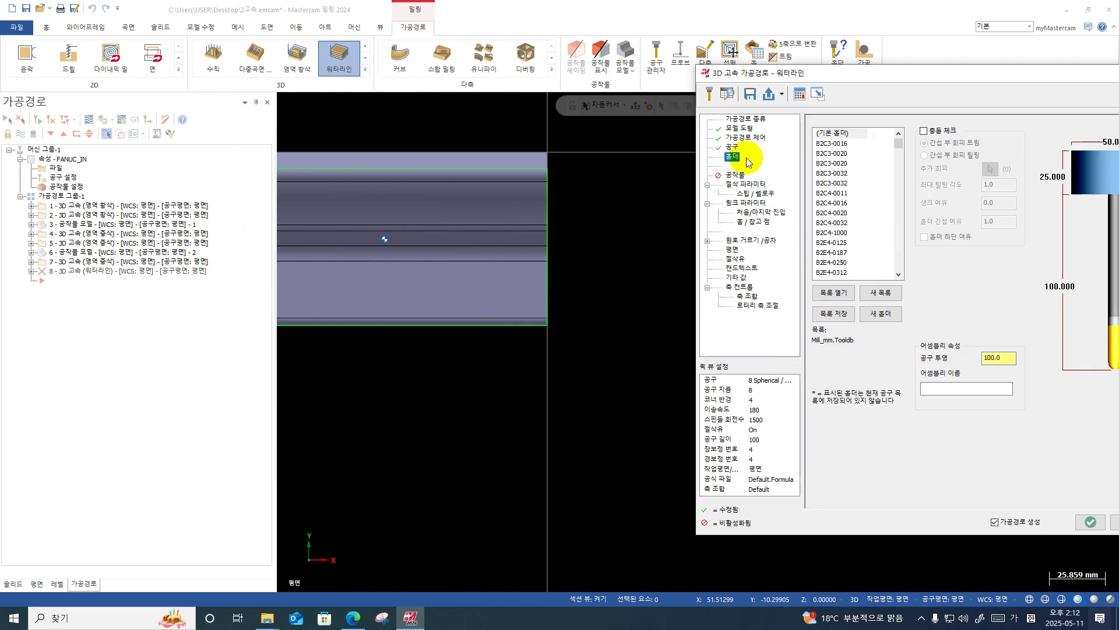
left_click(834, 292)
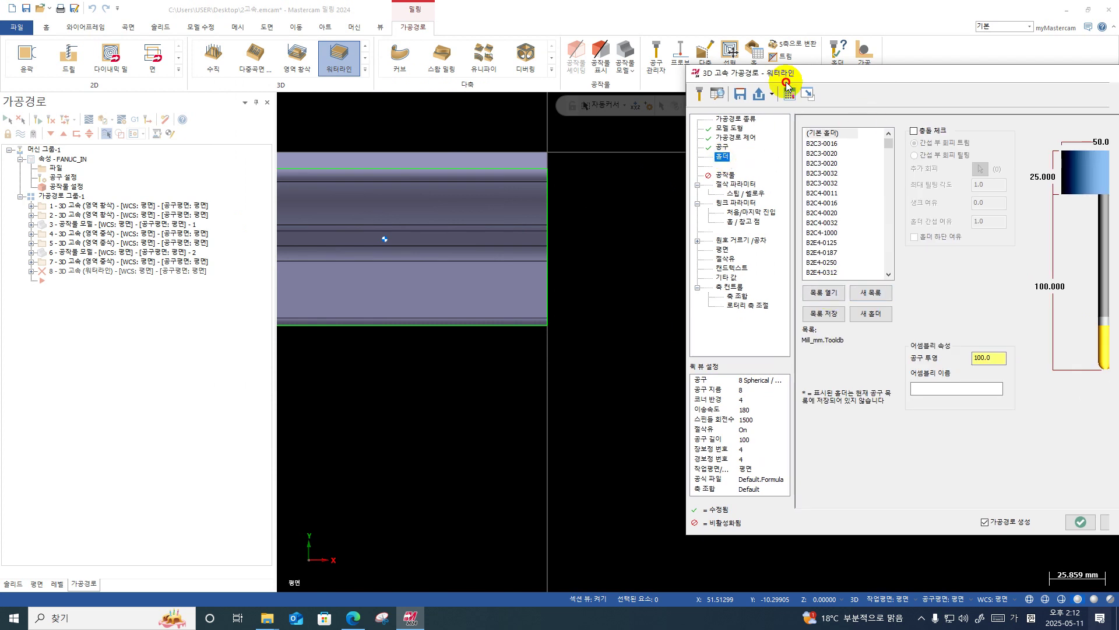
left_click_drag(782, 75, 544, 68)
left_click(508, 285)
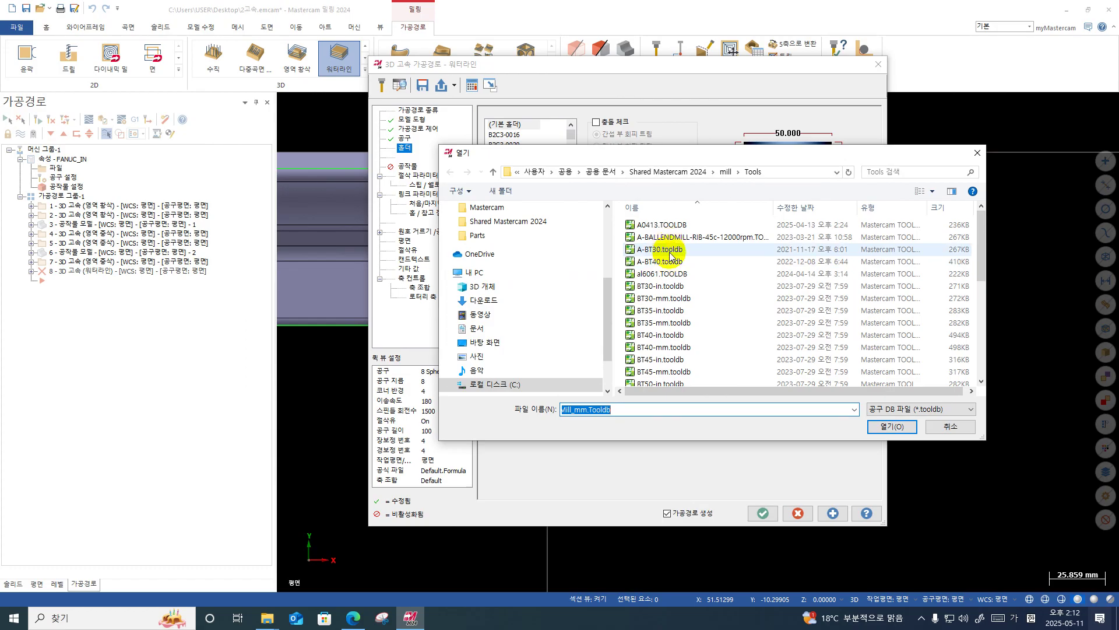
double_click(671, 263)
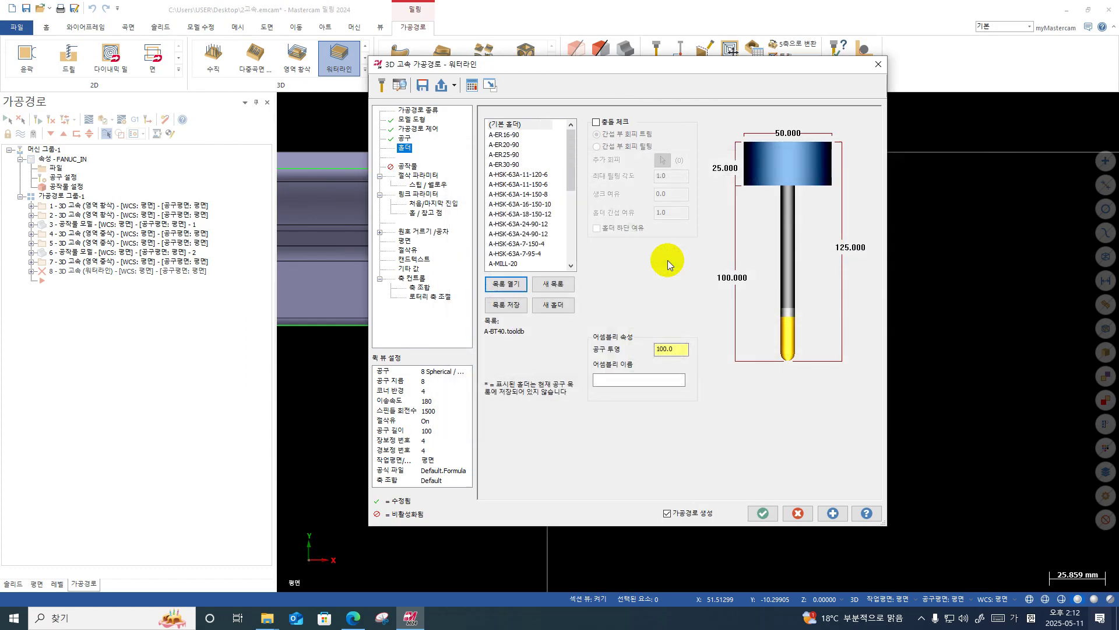
Assign the A-SX10-90 holder to the ball endmill and set the tool projection to 40.
left_click_drag(571, 172, 571, 232)
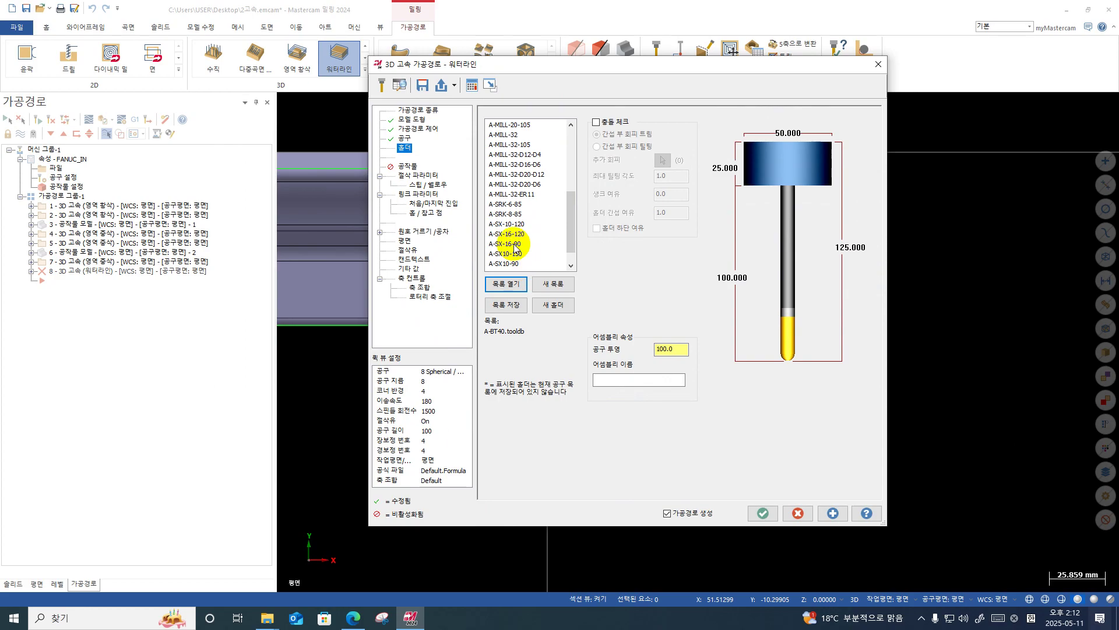
left_click(516, 265)
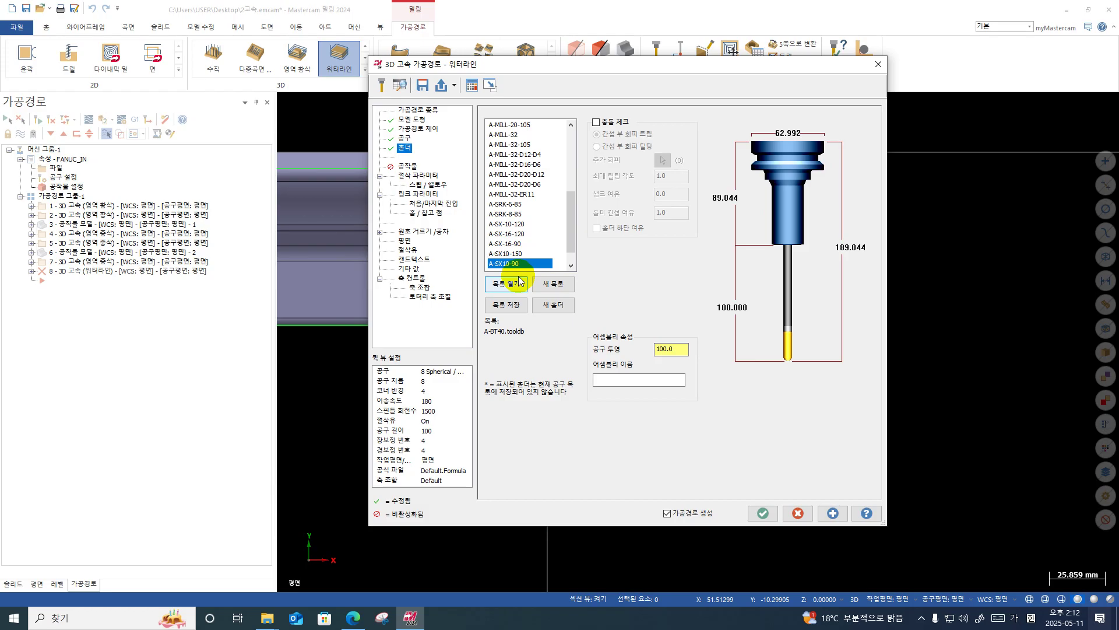
left_click_drag(666, 349, 643, 353)
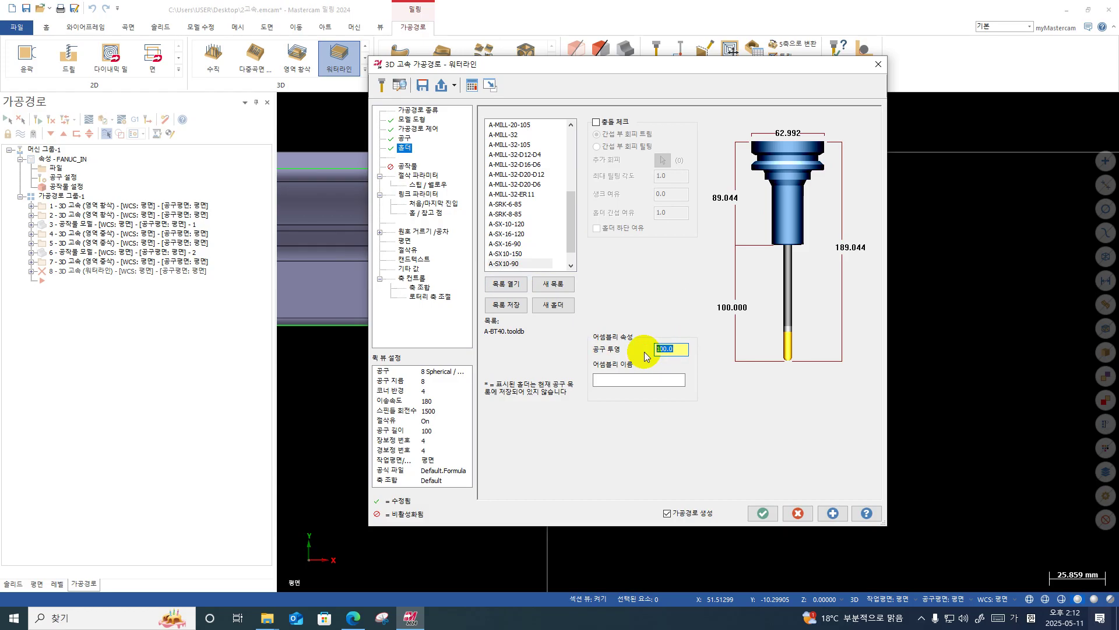
type("35")
key("Return")
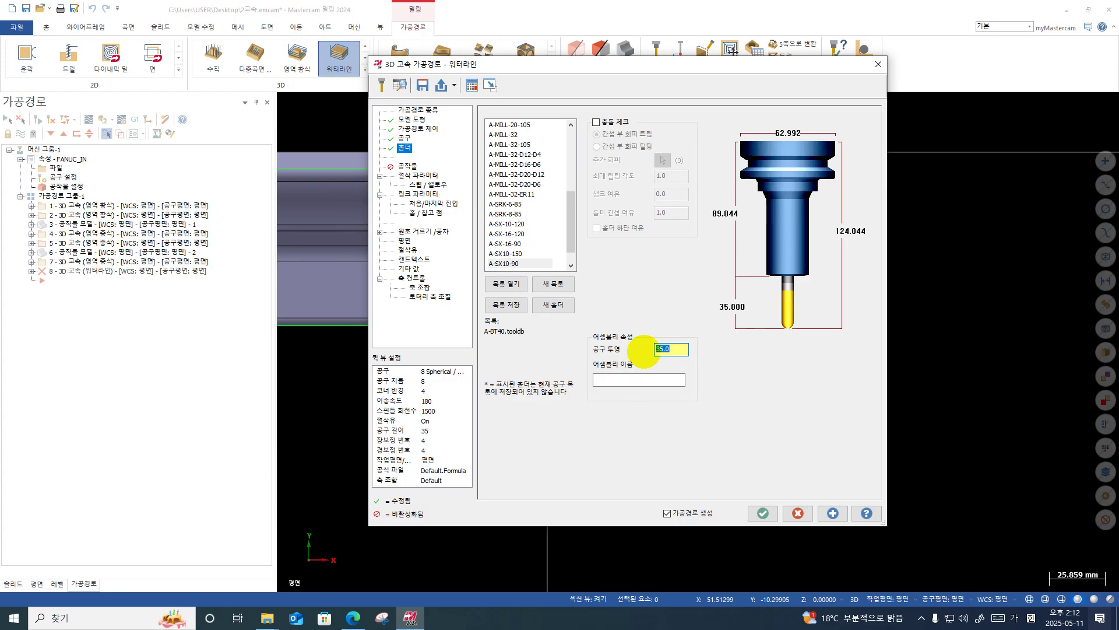
type("40")
key("Return")
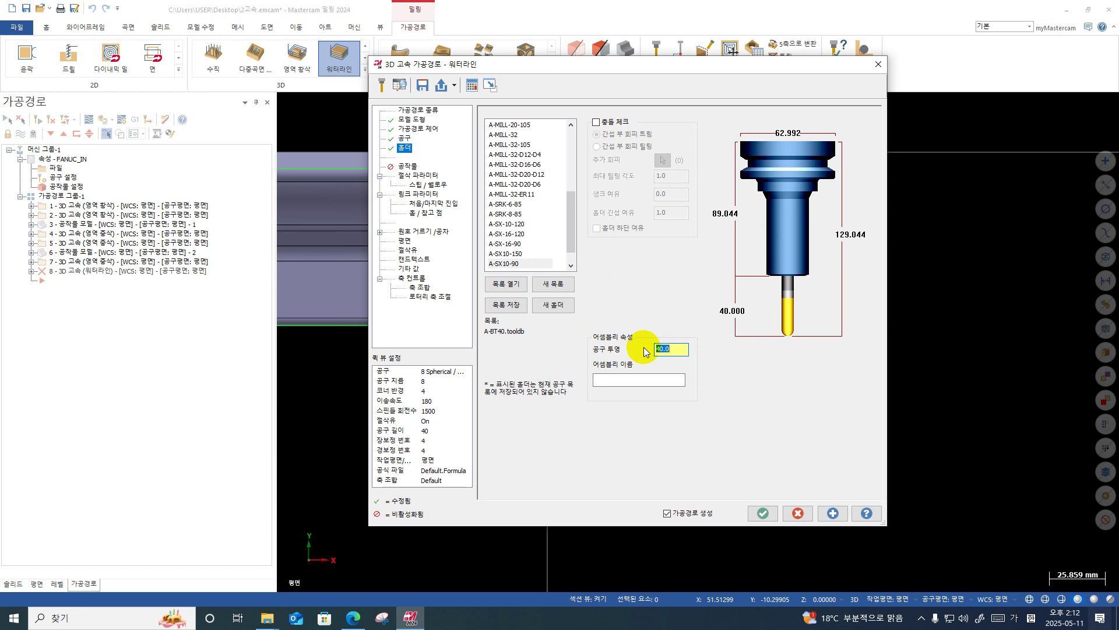
In the cut parameters, try 왕복 for open contours and 하향 나선 for closed contours, and restore 한방향 and 하향.
left_click(418, 175)
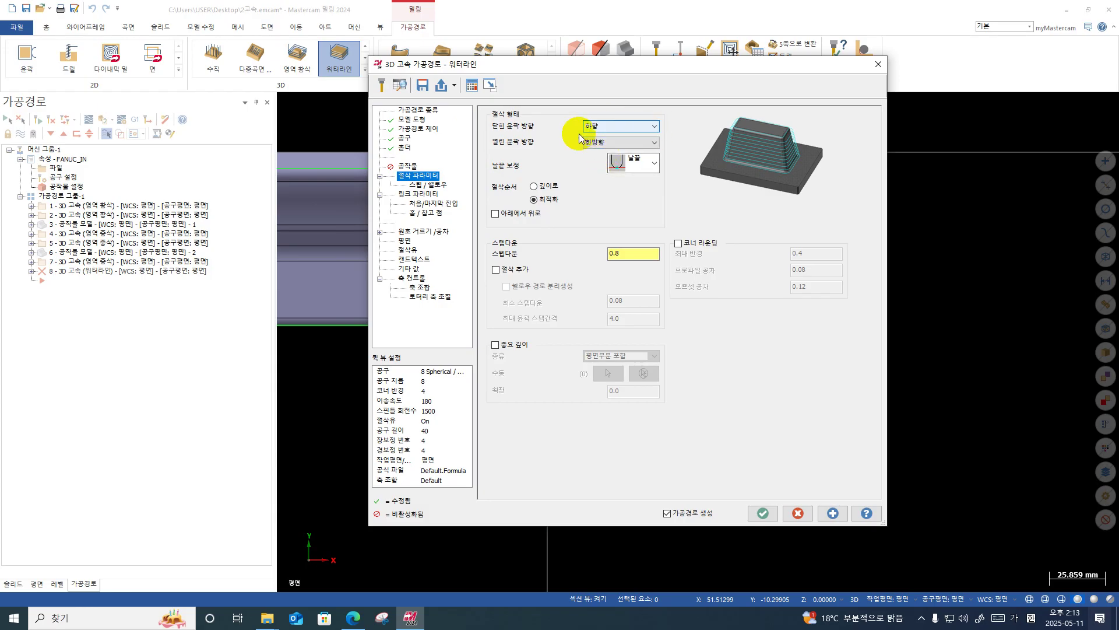
left_click(644, 142)
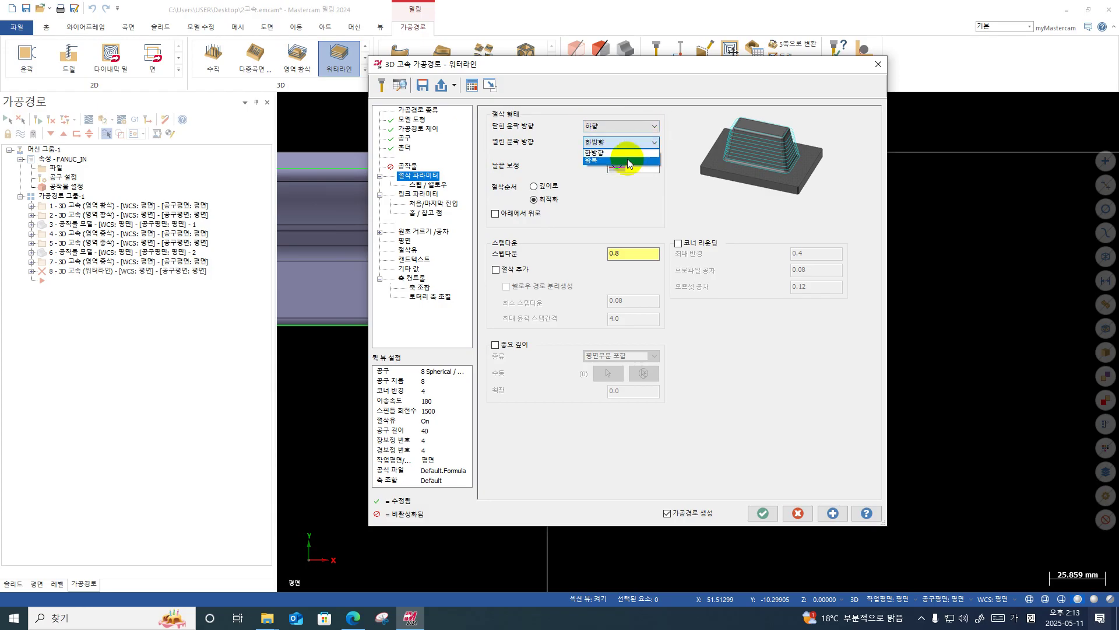
left_click(638, 157)
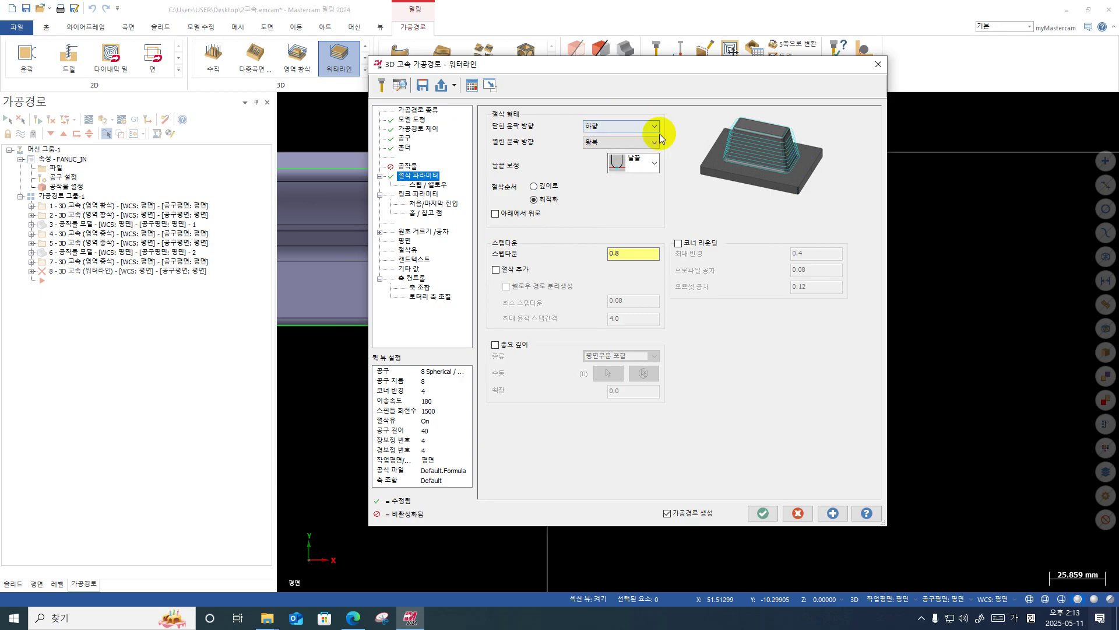
left_click(619, 154)
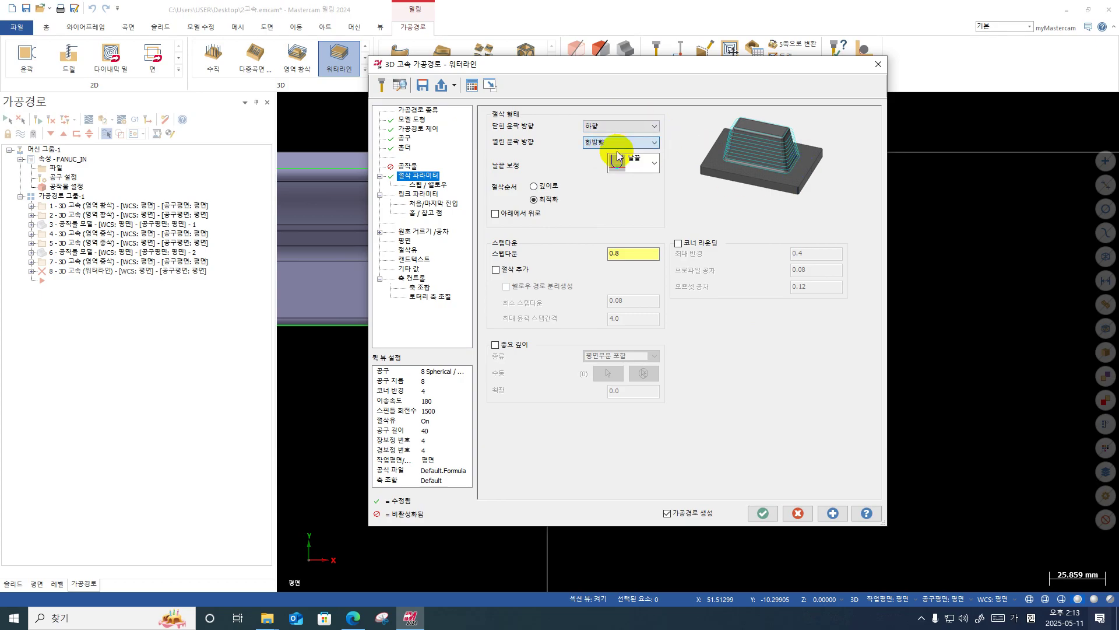
left_click(607, 125)
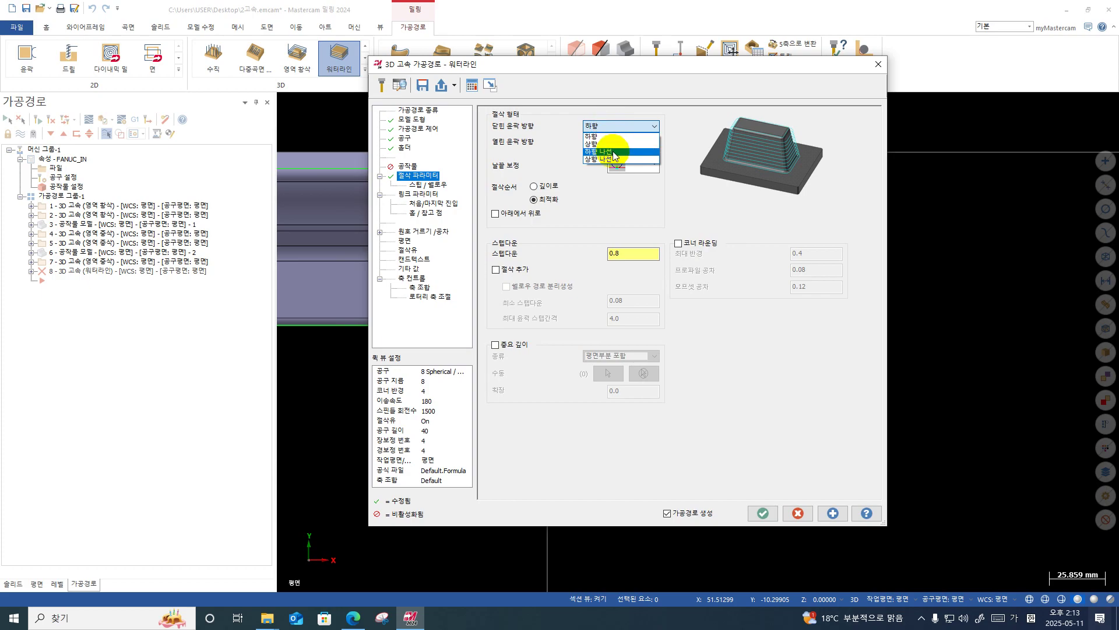
left_click(614, 153)
left_click(610, 125)
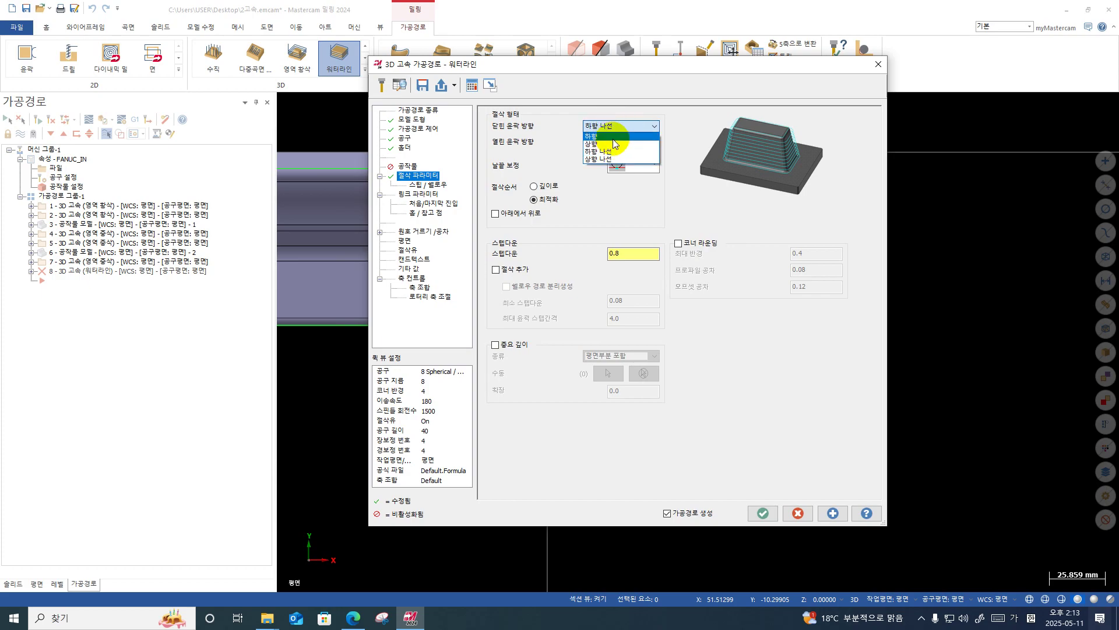
left_click(611, 138)
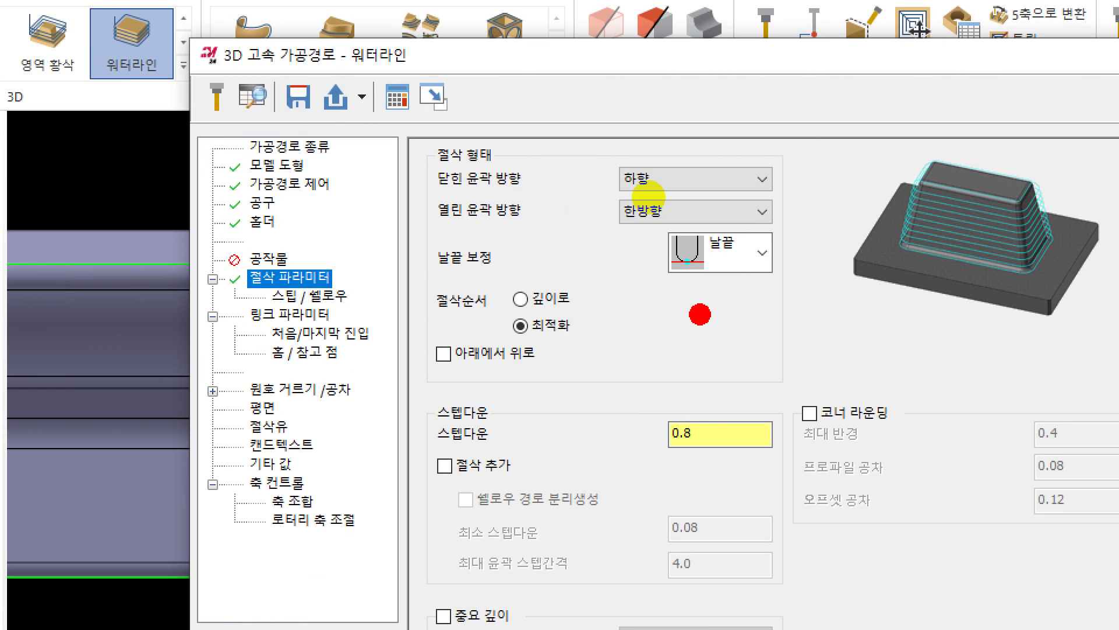
mouse_move(635, 225)
left_mouse_down()
mouse_move(656, 178)
mouse_move(645, 230)
left_mouse_up()
left_click_drag(720, 204, 693, 175)
Switch to the mastercam2025.pdf manual in Edge and find the waterline 절삭파라미터 section on PDF page 347.
left_click(350, 618)
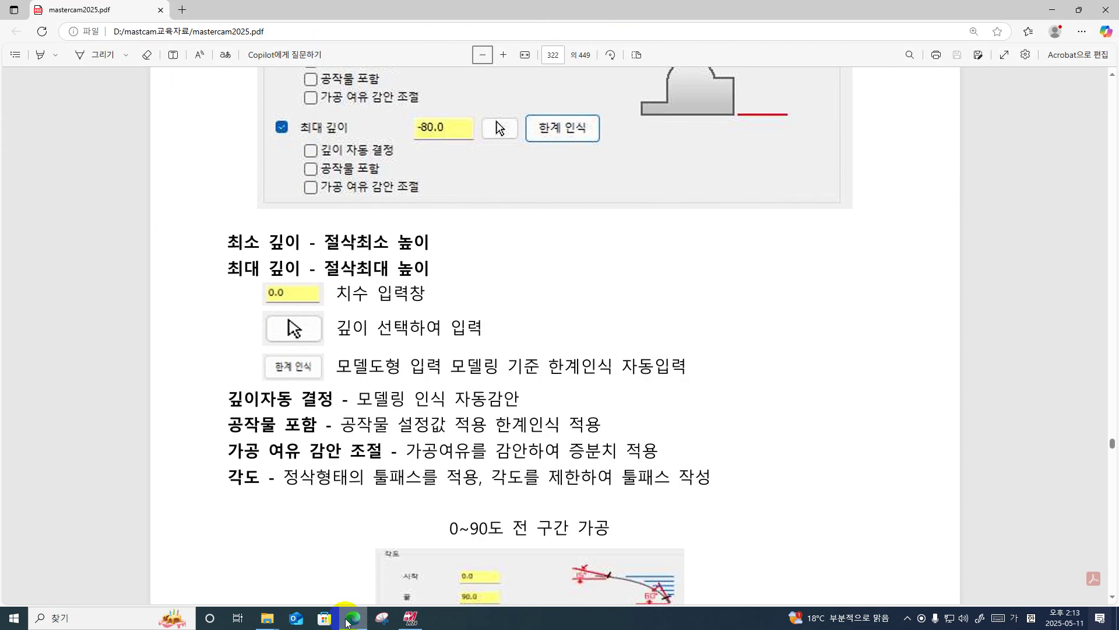
scroll(429, 255, "down", 1)
scroll(428, 255, "down", 15)
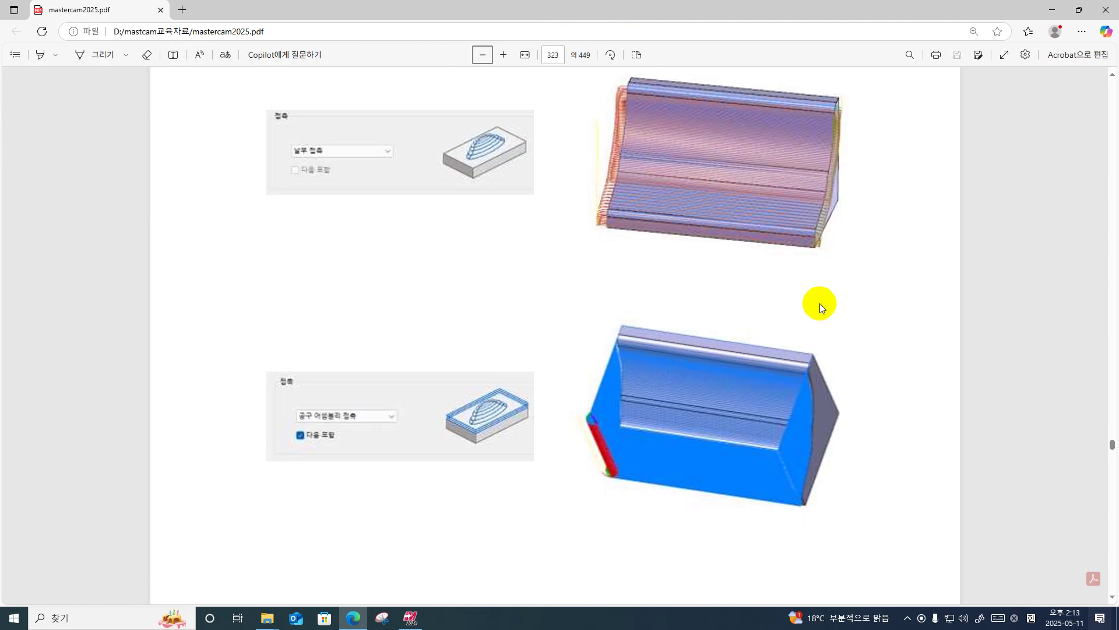
scroll(822, 315, "up", 8)
scroll(1100, 446, "down", 11)
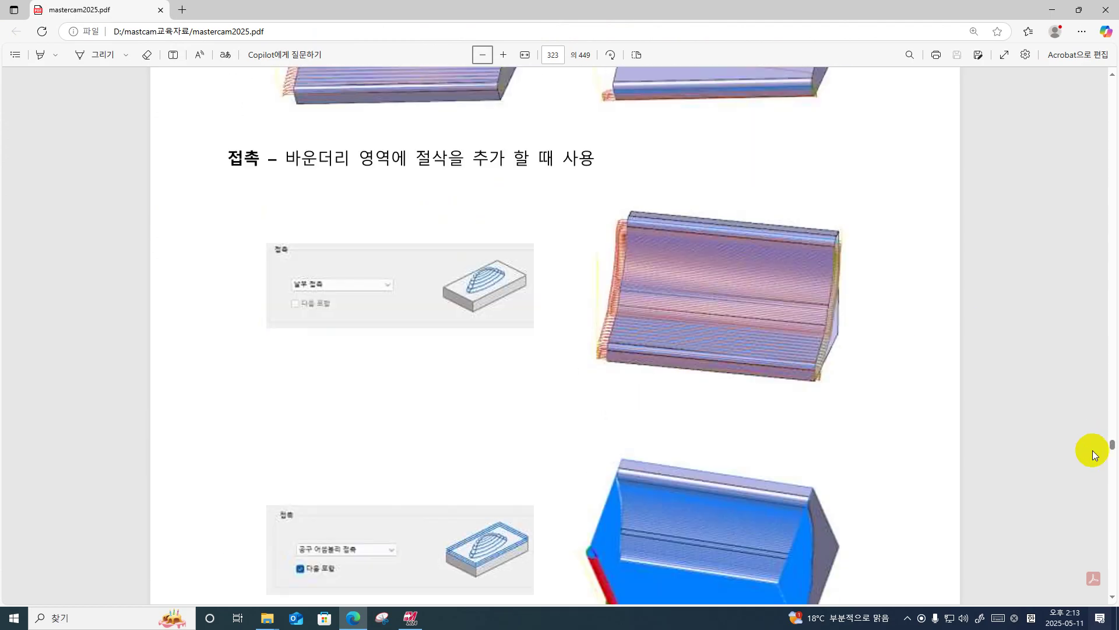
scroll(927, 412, "down", 20)
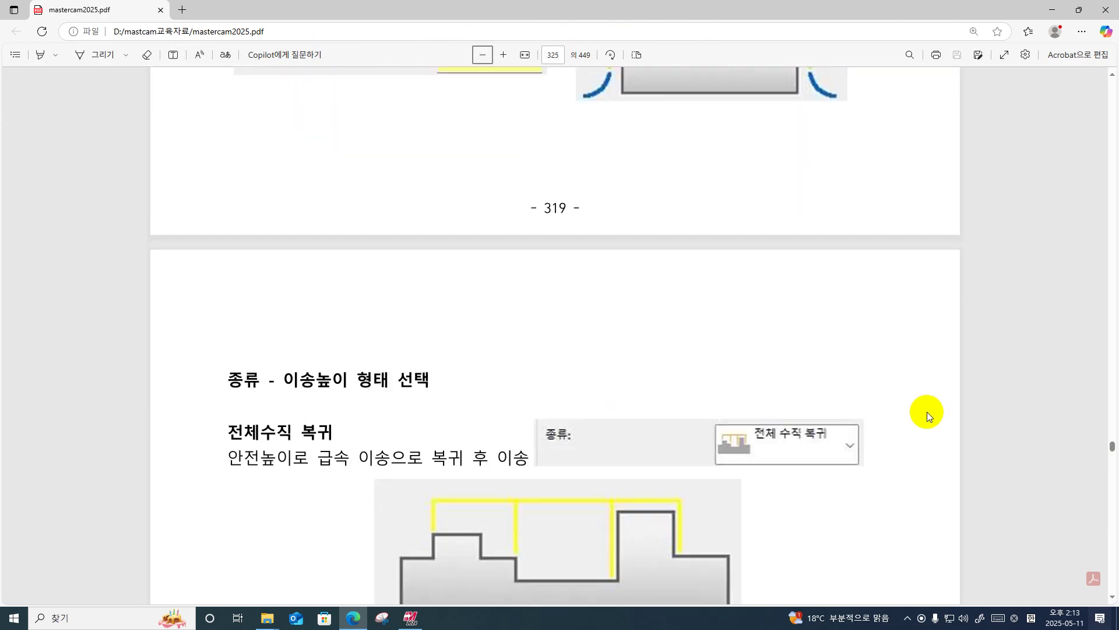
scroll(925, 411, "down", 20)
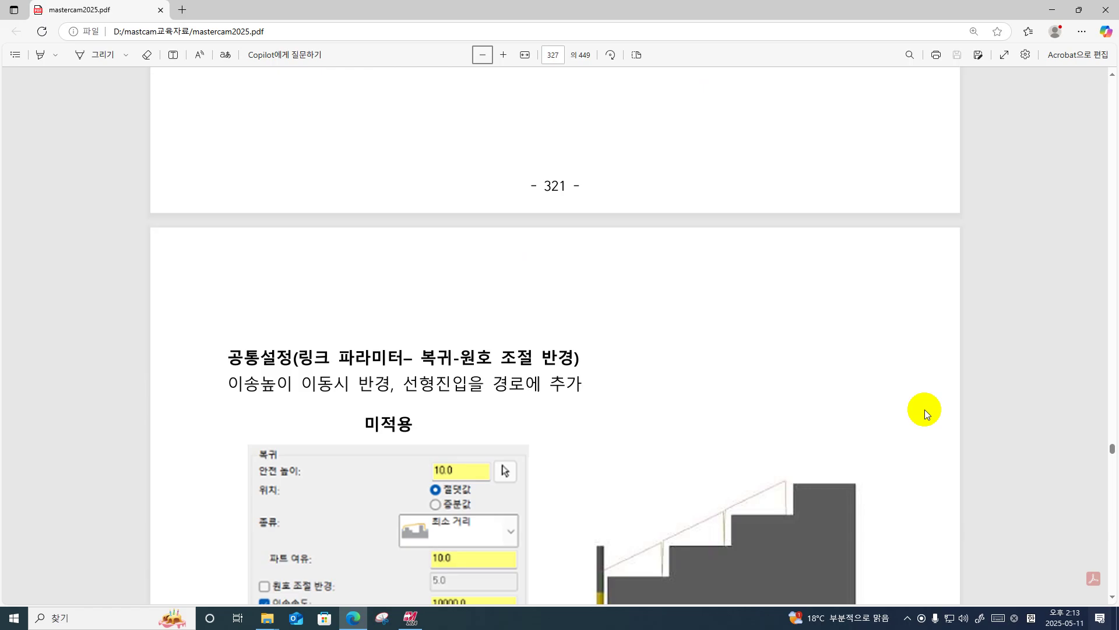
scroll(925, 409, "down", 20)
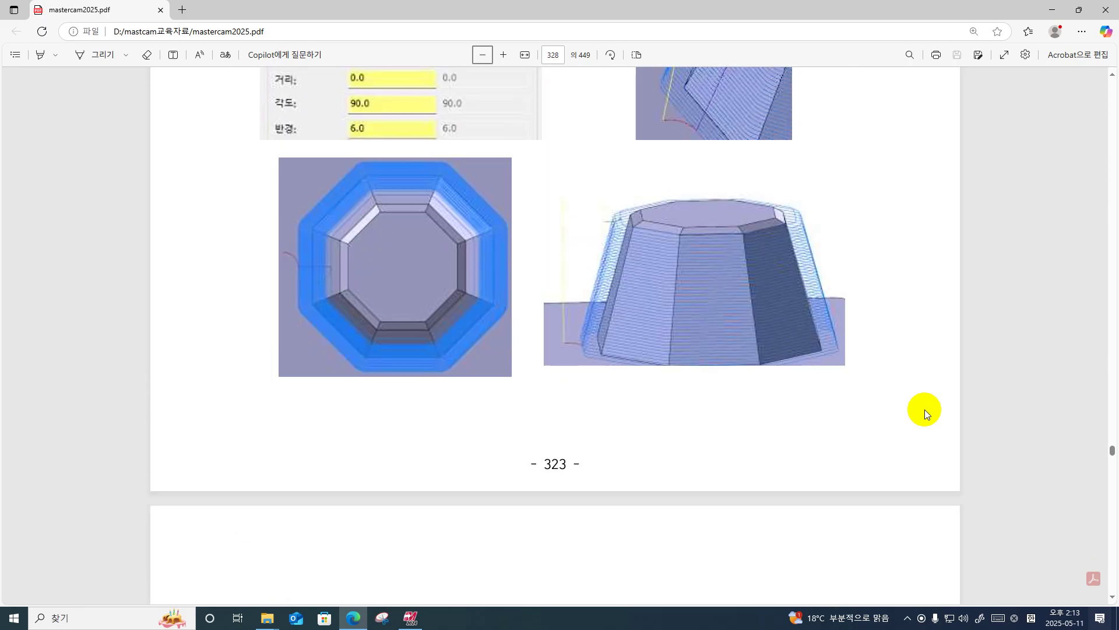
scroll(925, 410, "down", 18)
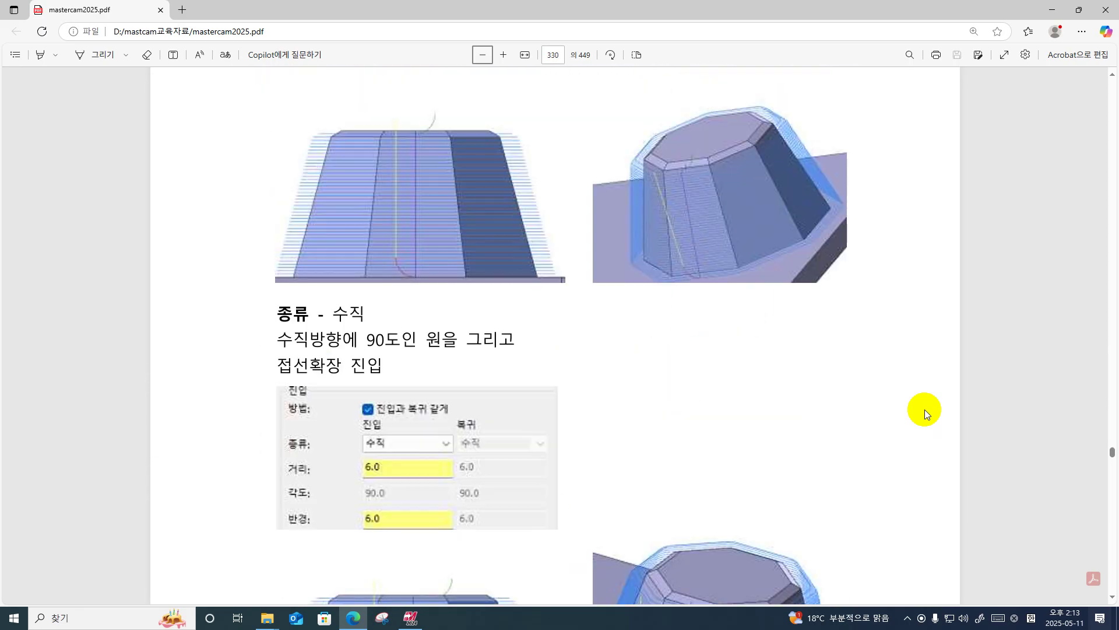
scroll(924, 409, "down", 20)
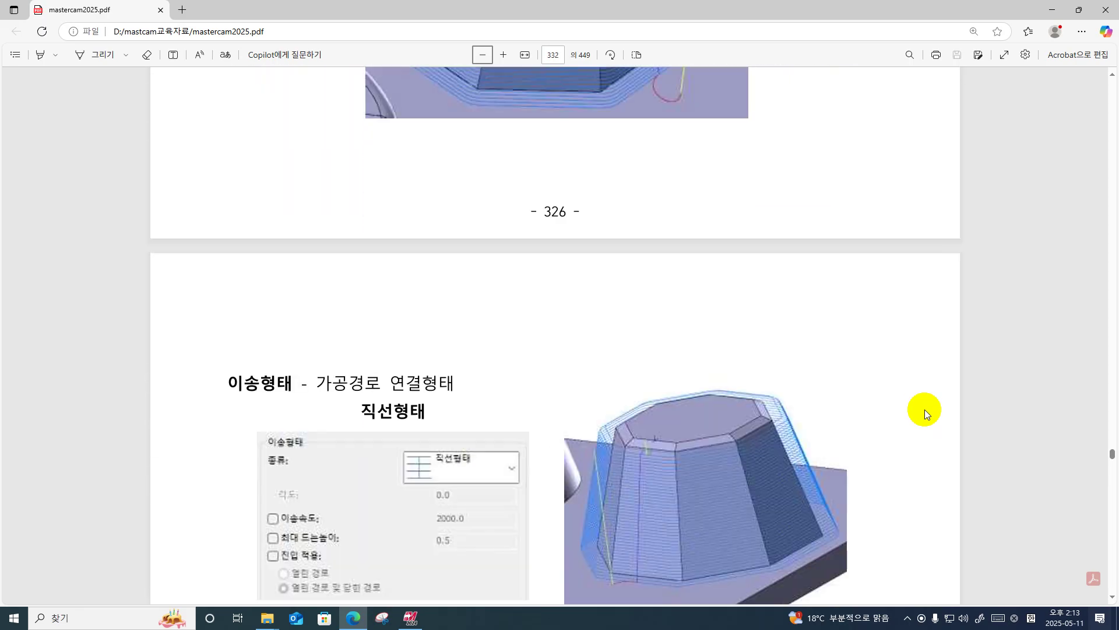
scroll(924, 409, "down", 20)
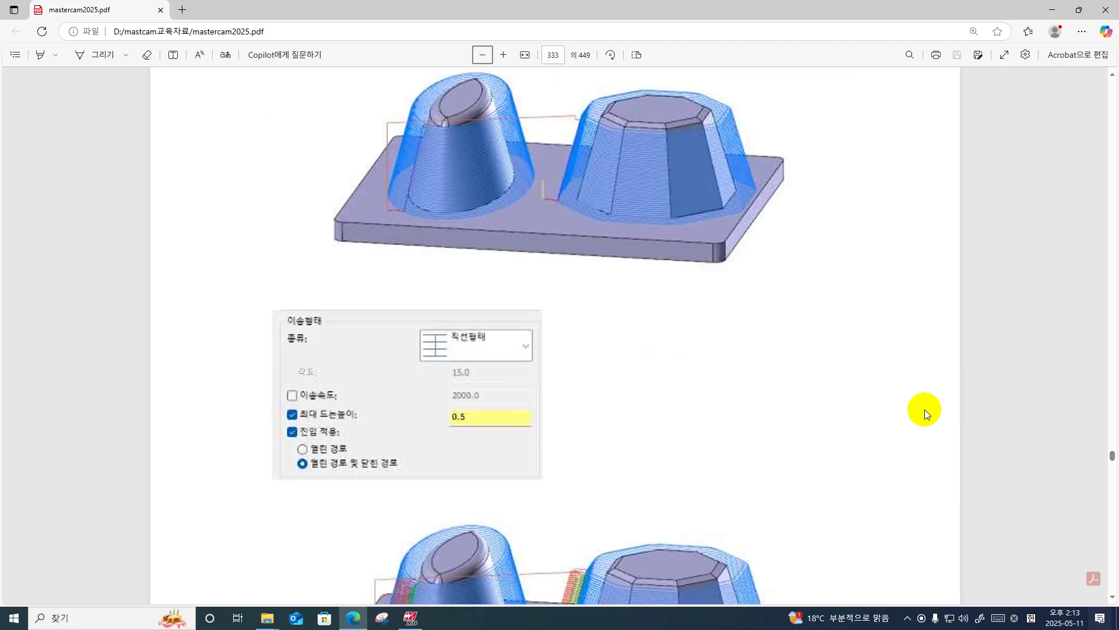
scroll(925, 409, "down", 15)
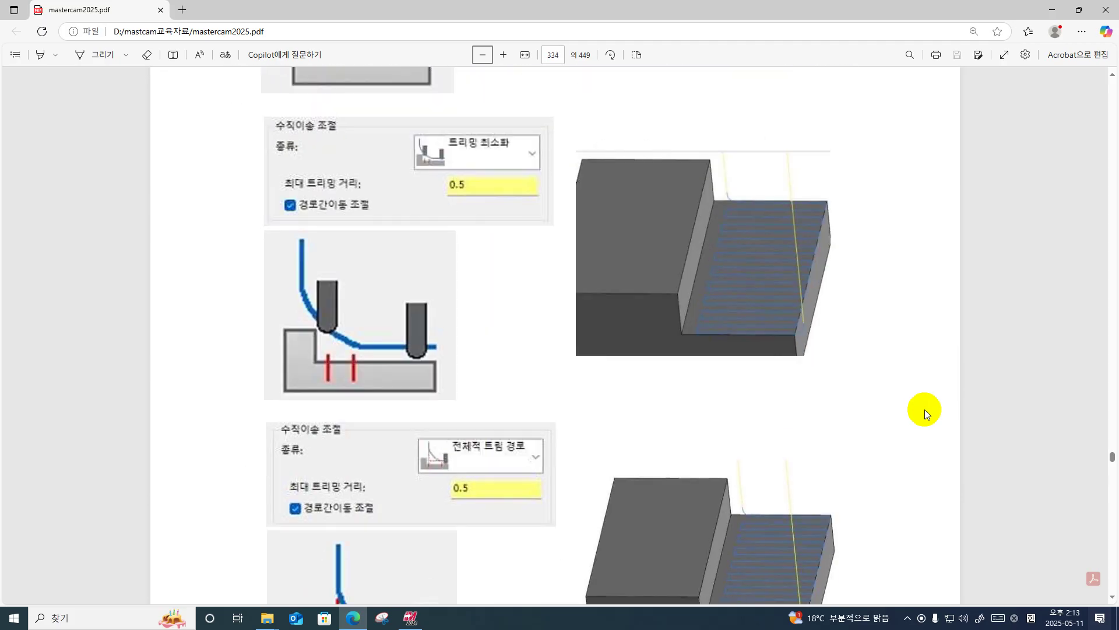
scroll(924, 409, "down", 20)
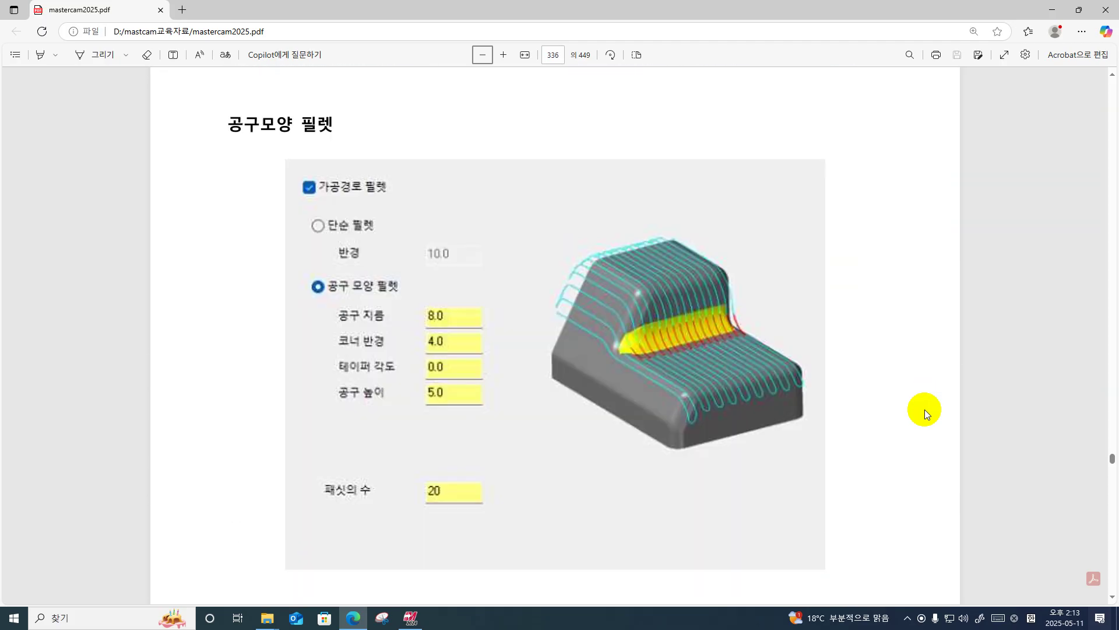
scroll(925, 409, "down", 15)
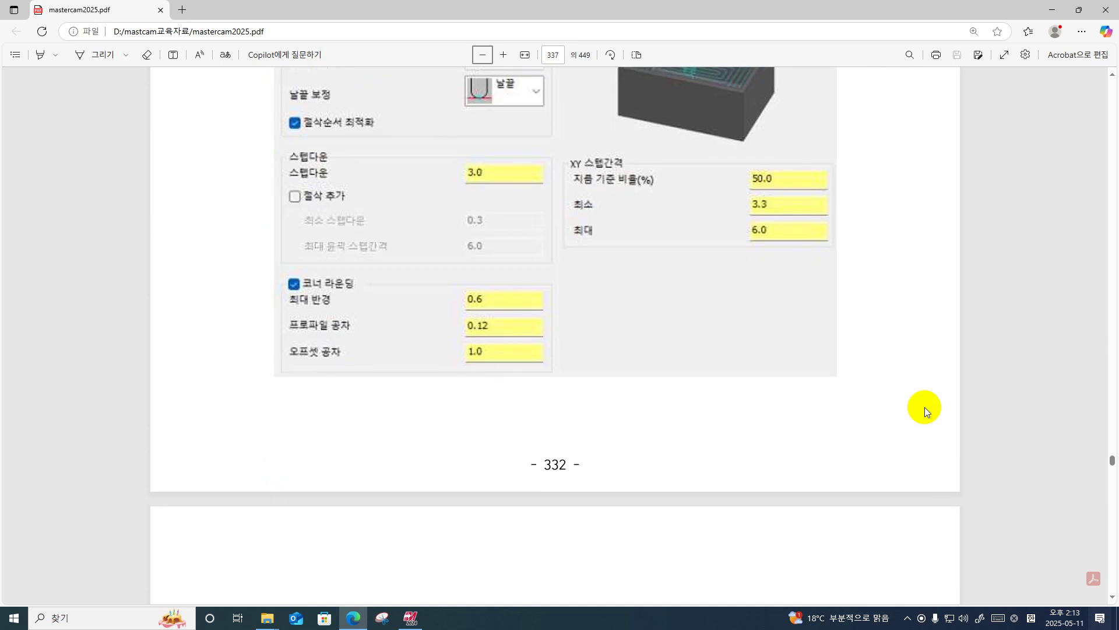
scroll(639, 429, "down", 20)
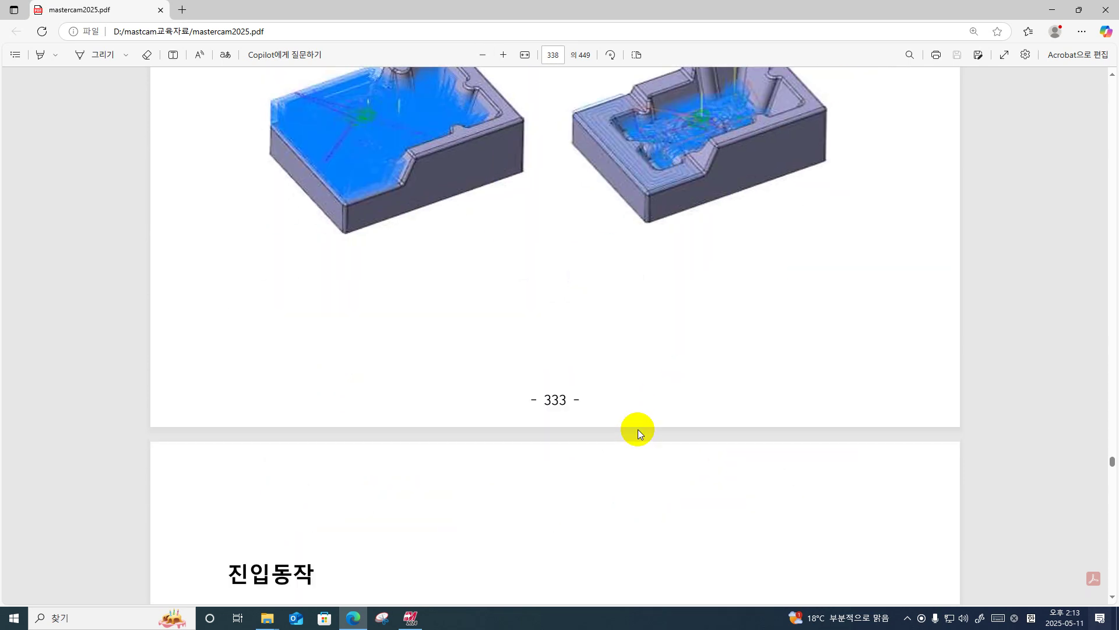
scroll(638, 429, "down", 20)
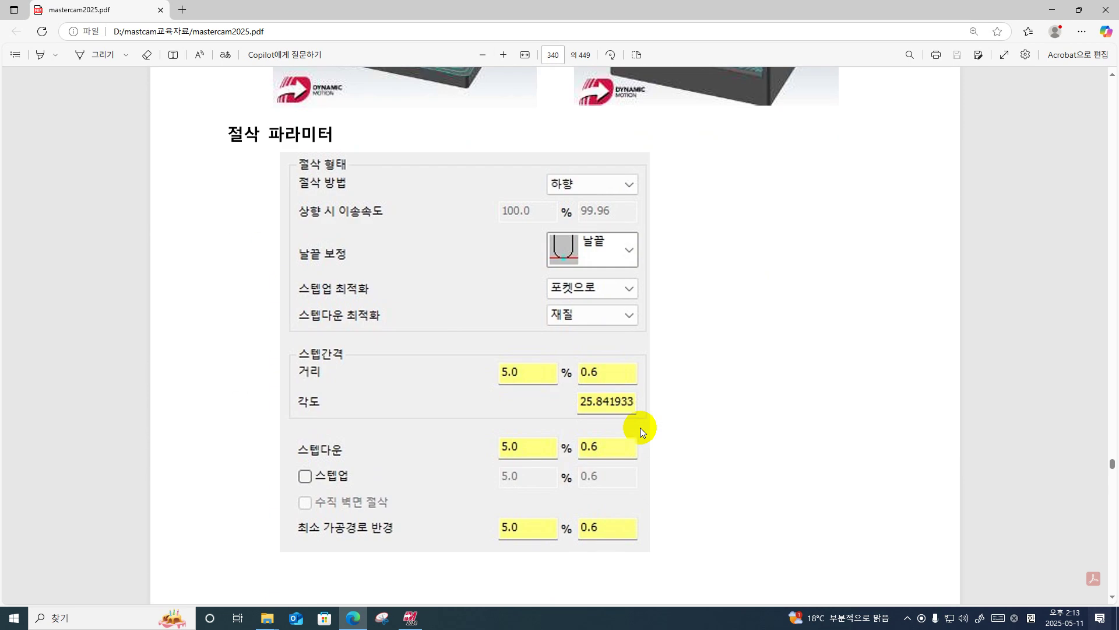
scroll(640, 431, "down", 20)
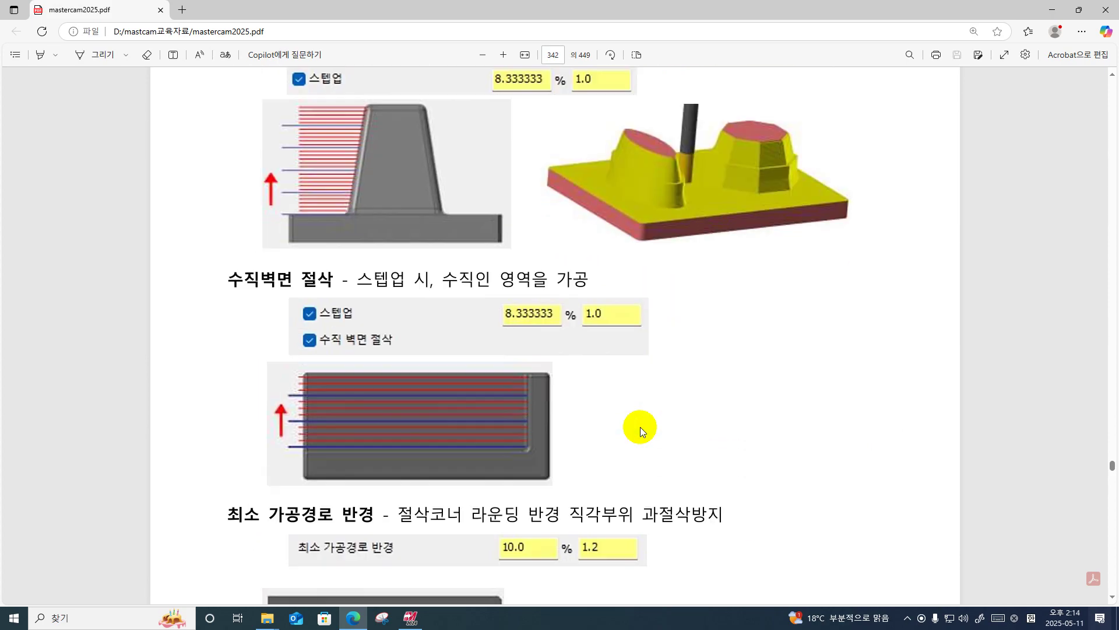
scroll(640, 432, "down", 20)
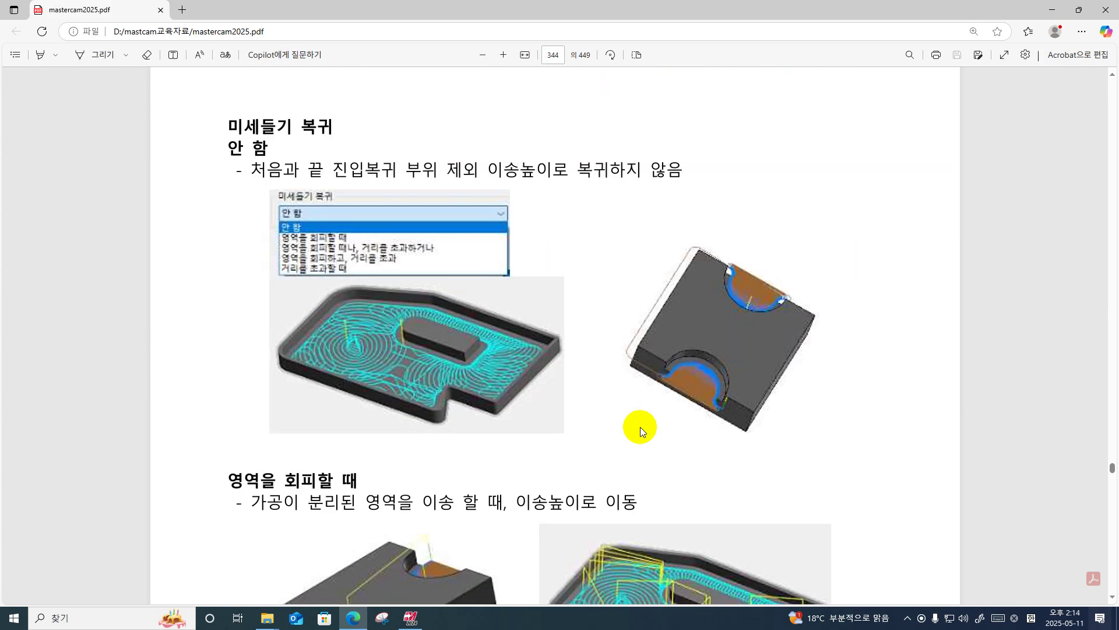
scroll(640, 432, "down", 20)
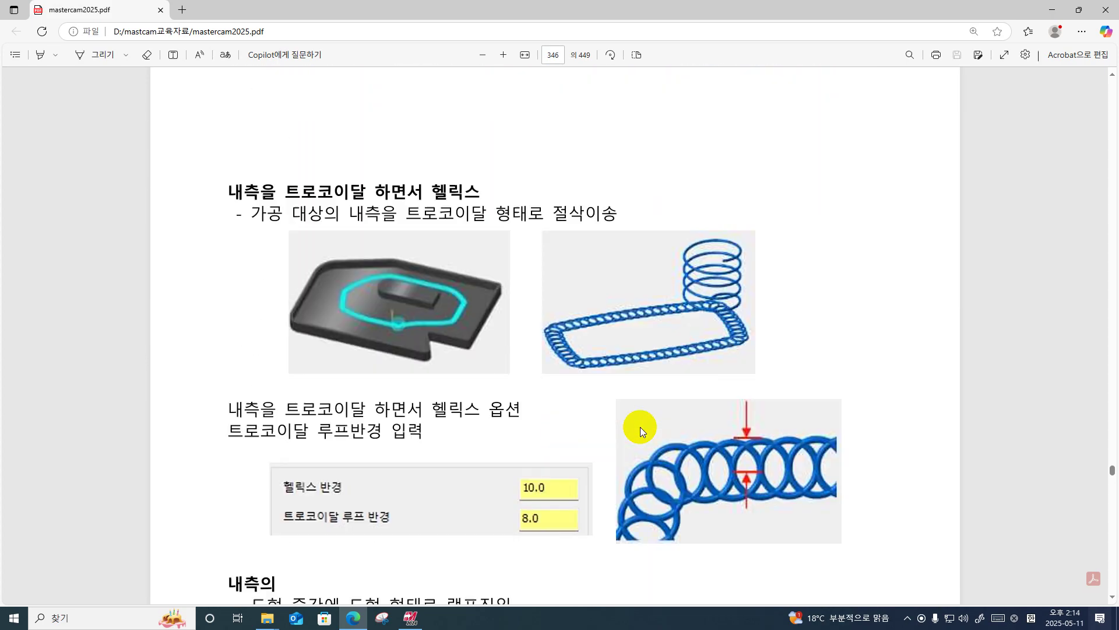
scroll(640, 427, "down", 10)
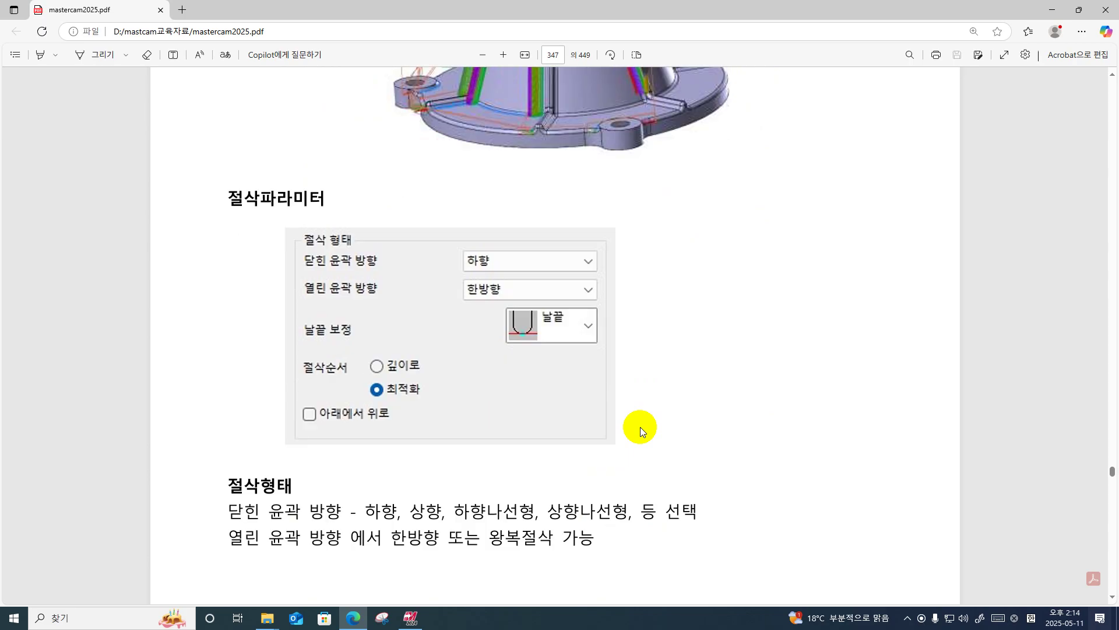
Examine the manual's closed and open contour direction options together with the waterline example pictures above them.
scroll(638, 425, "up", 5)
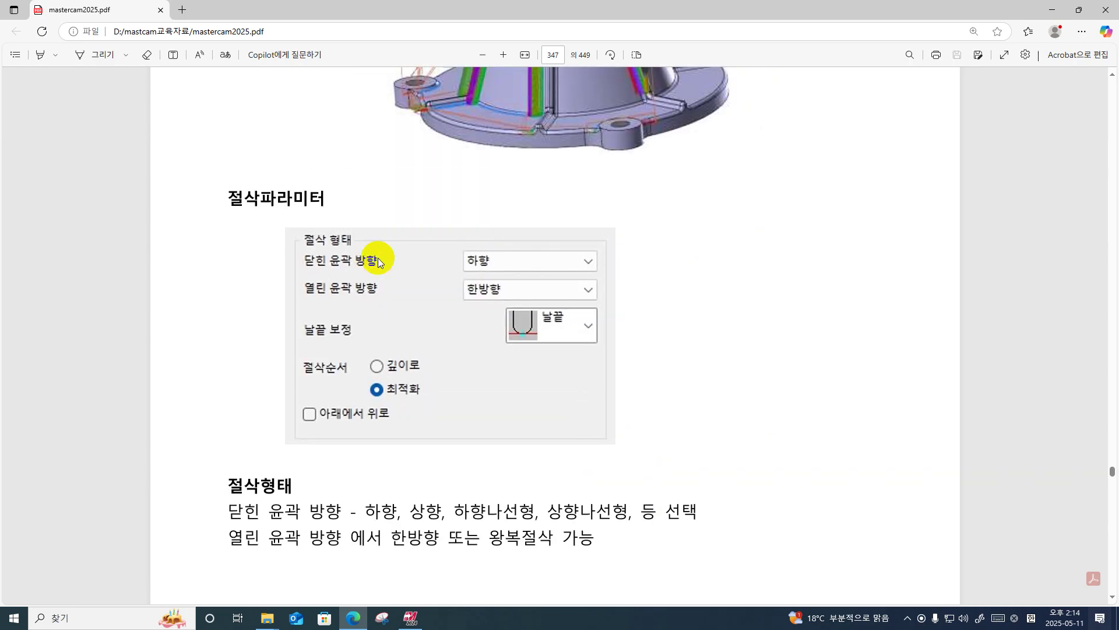
scroll(414, 440, "down", 13)
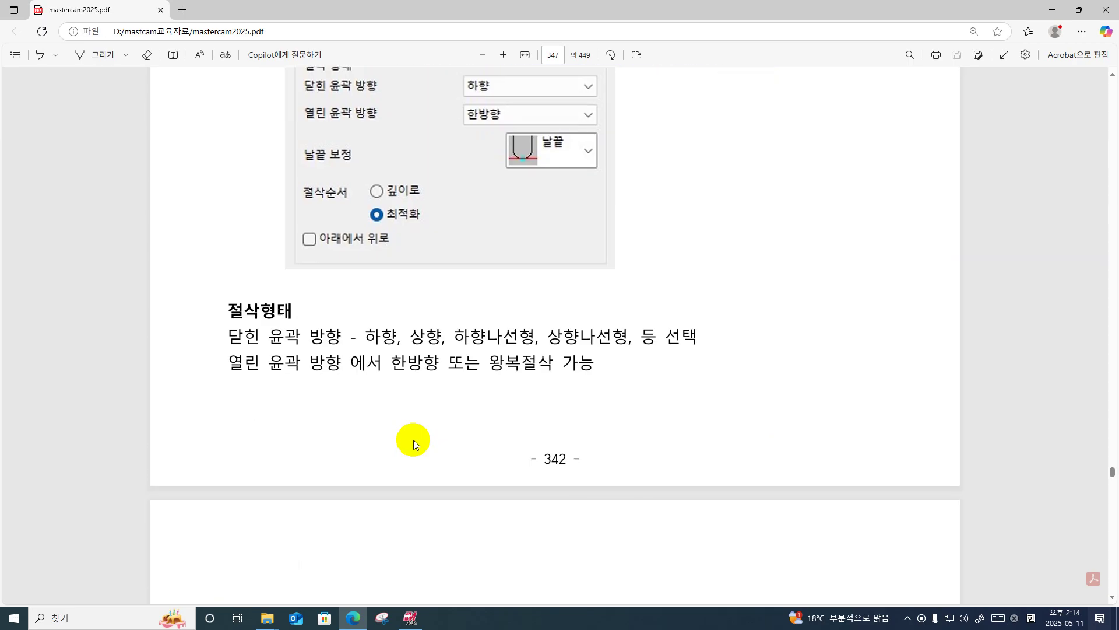
scroll(499, 379, "up", 12)
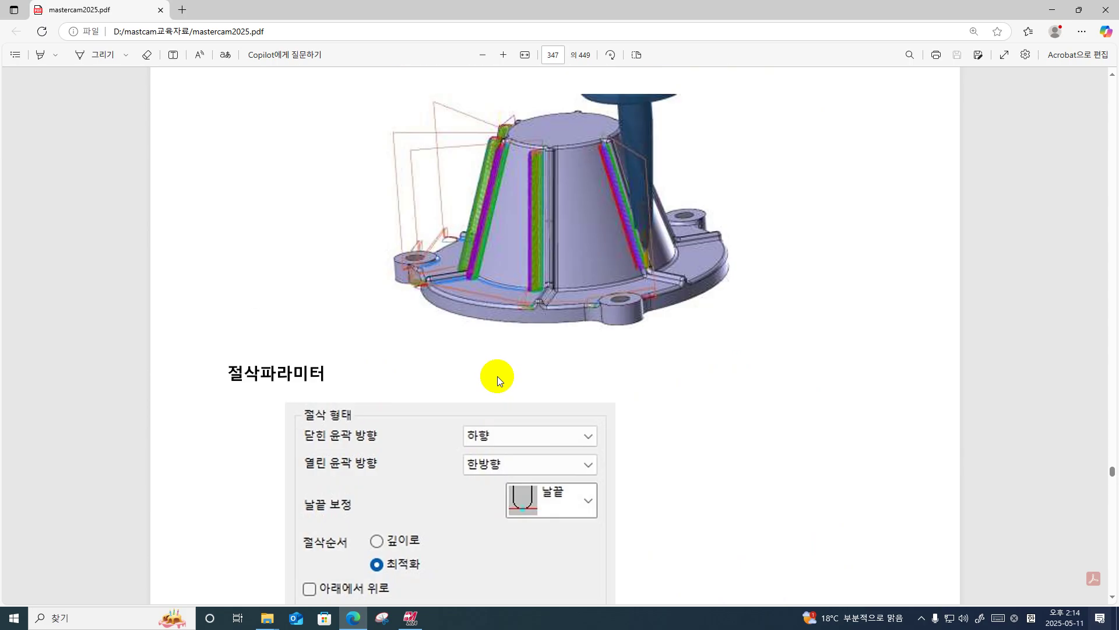
scroll(495, 375, "up", 7)
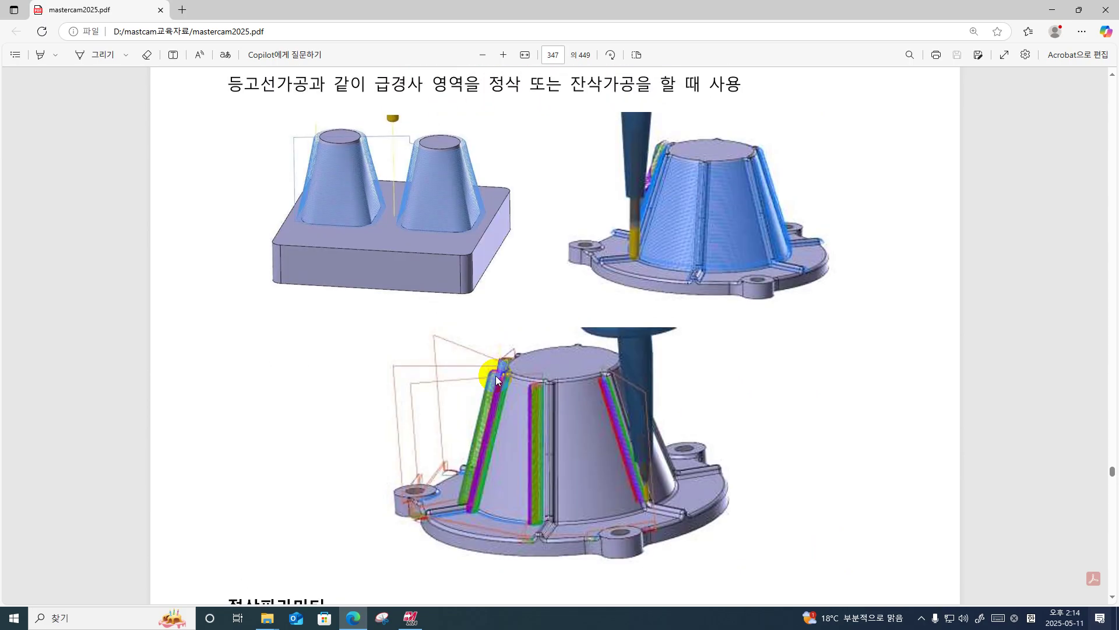
scroll(424, 323, "down", 6)
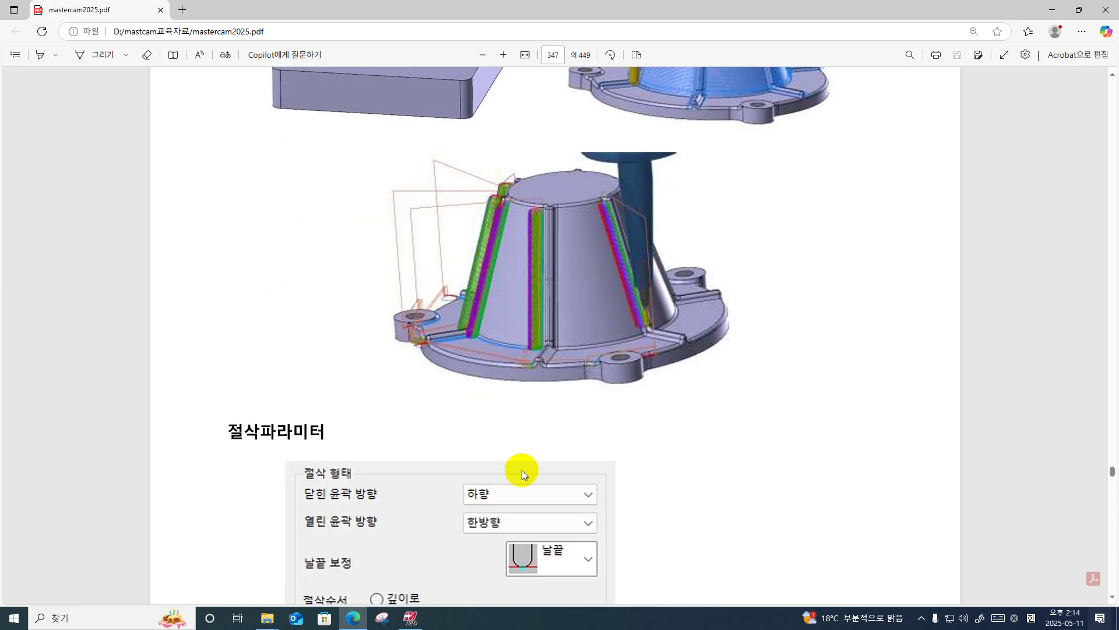
Look through the manual's pages on contour direction examples and 중요 깊이, and return to Mastercam.
scroll(522, 470, "down", 4)
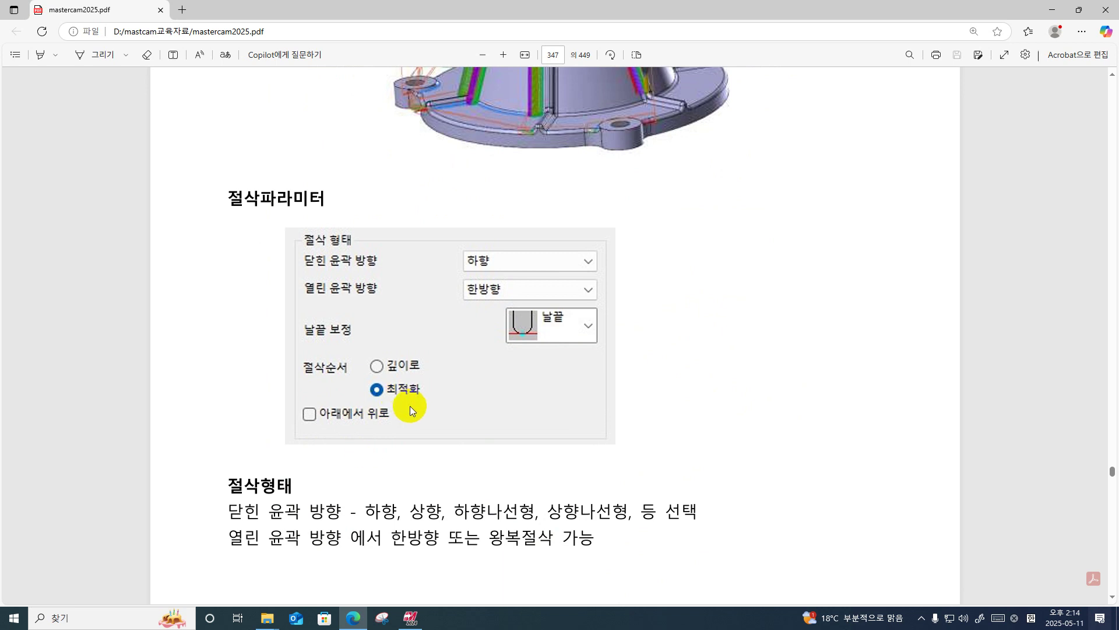
scroll(408, 406, "down", 15)
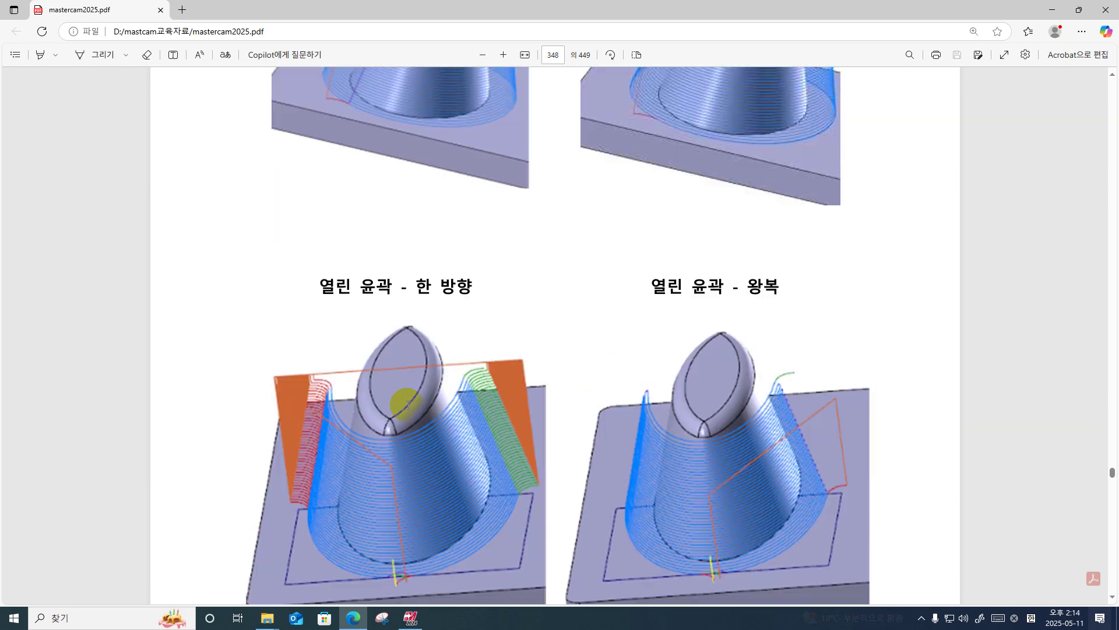
scroll(407, 405, "down", 15)
scroll(424, 394, "up", 5)
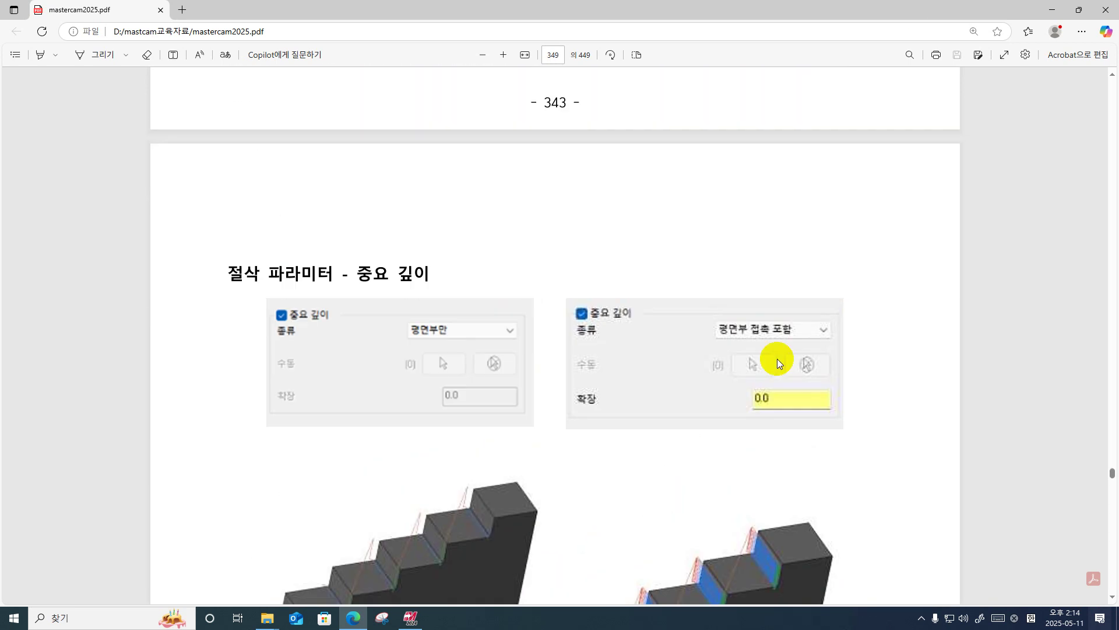
scroll(778, 359, "up", 5)
left_click(1050, 9)
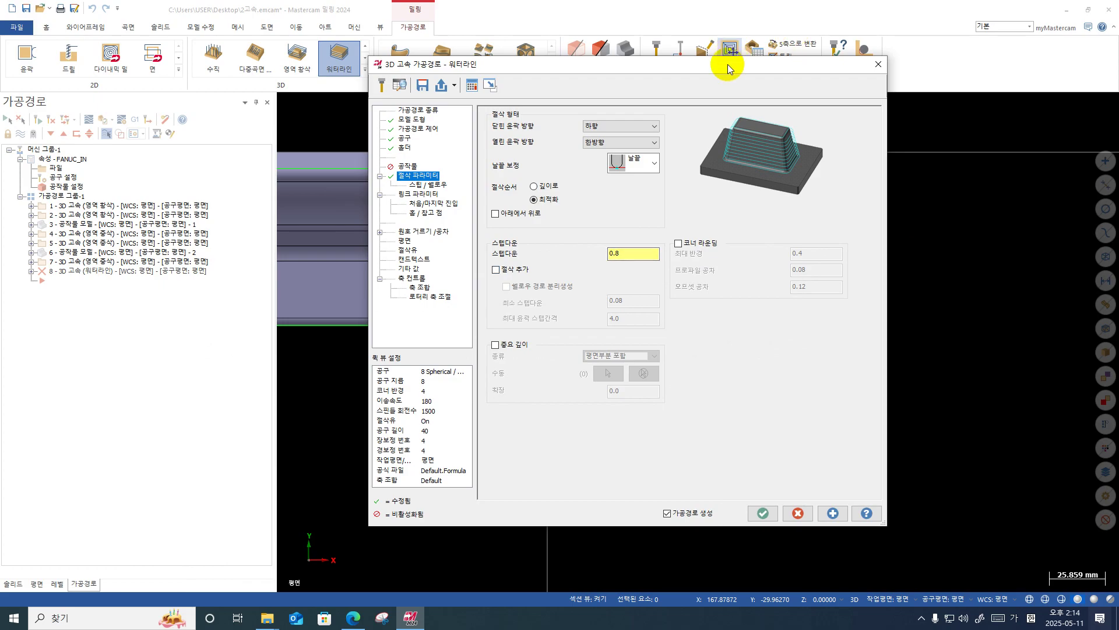
Set the waterline toolpath's 스텝다운 to 0.5 in the cut parameters.
left_click_drag(727, 64, 853, 327)
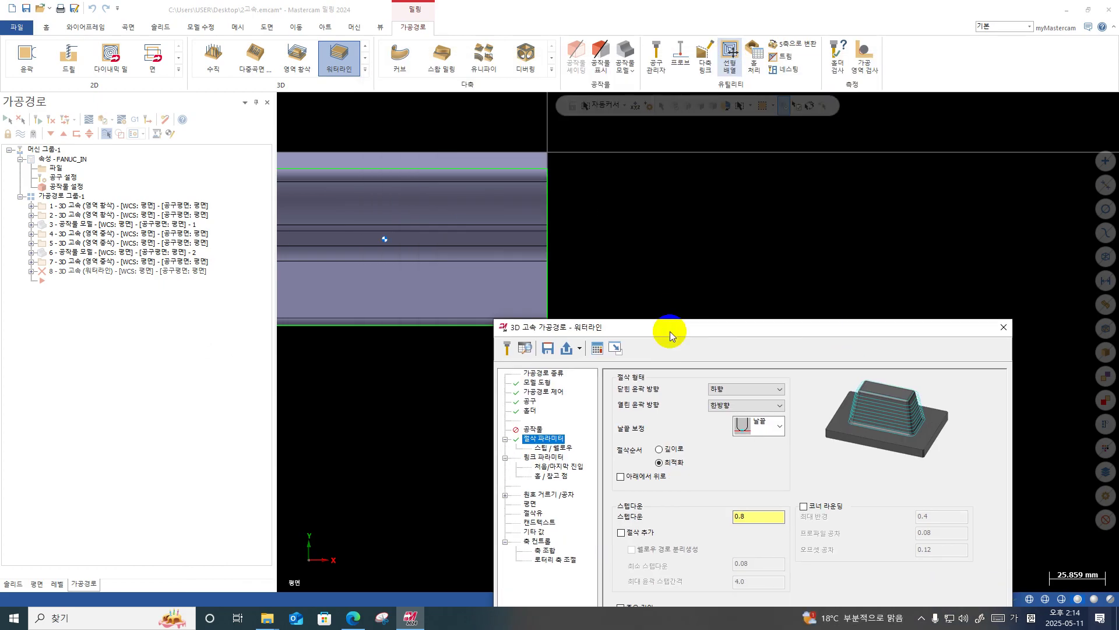
left_click_drag(670, 331, 459, 102)
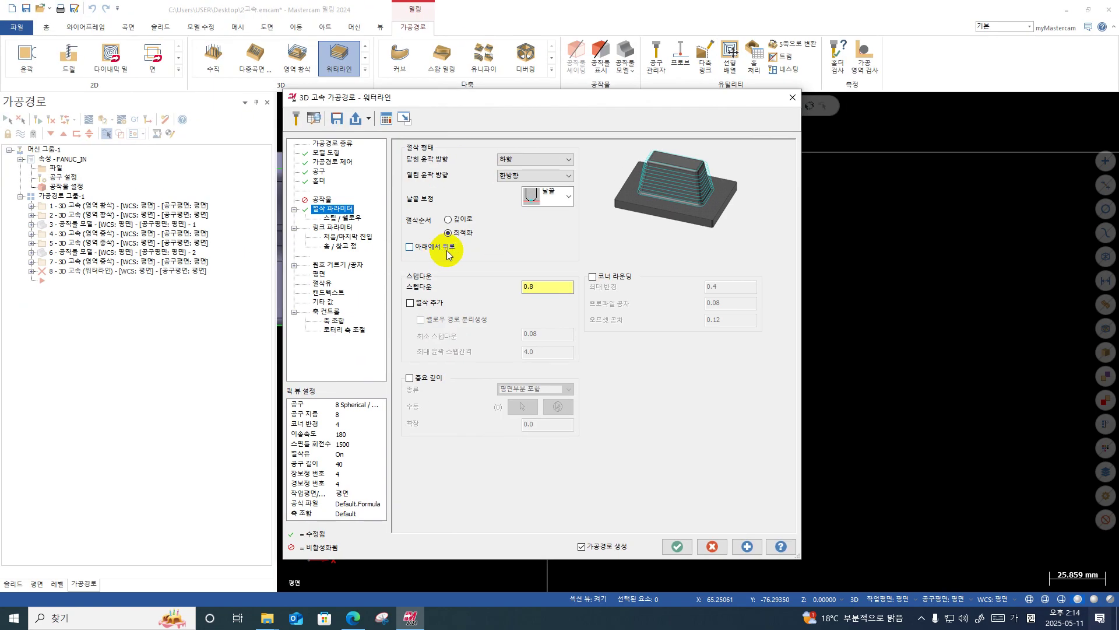
double_click(530, 287)
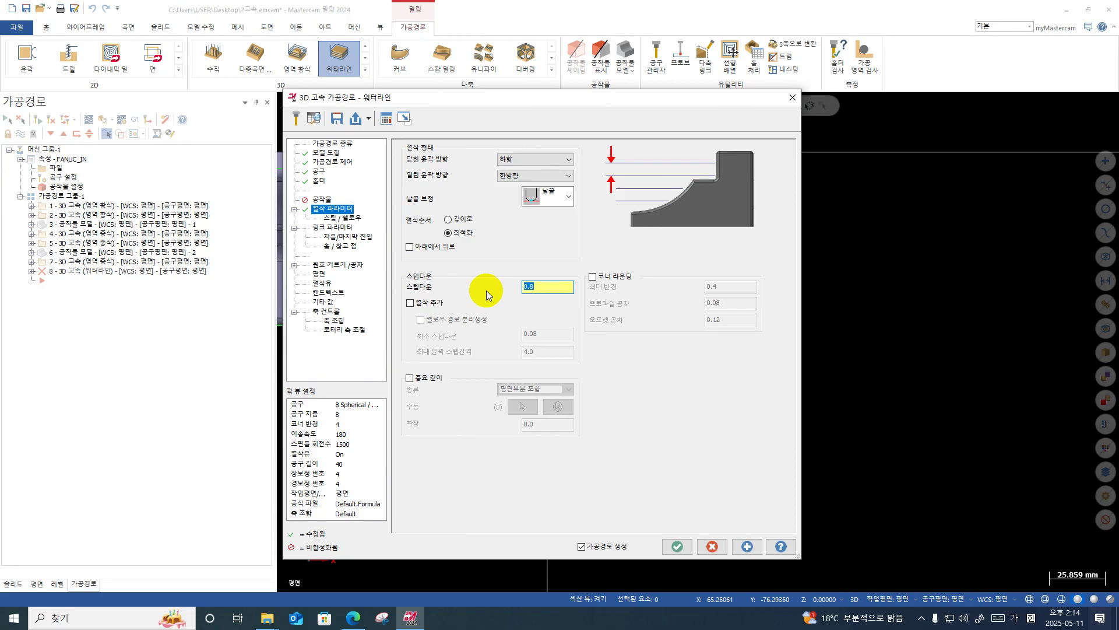
type("1")
key("Return")
type("0.5")
key("Return")
Enable 코너 라운딩 and 중요 깊이 in the waterline cut parameters.
left_click_drag(570, 105, 852, 163)
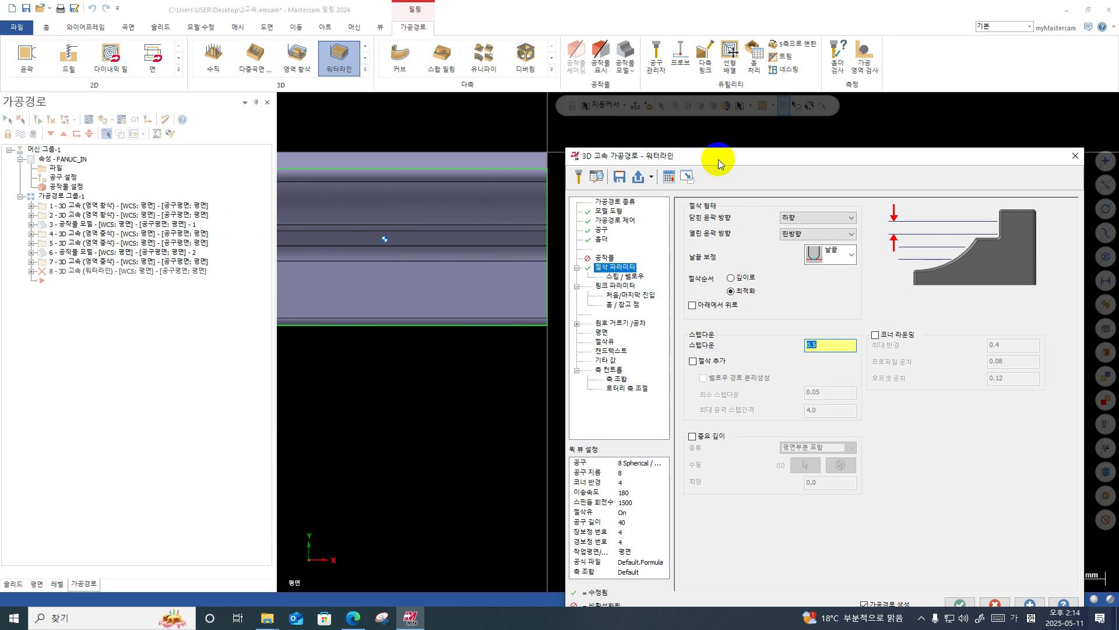
left_click_drag(718, 159, 348, 142)
left_click(504, 318)
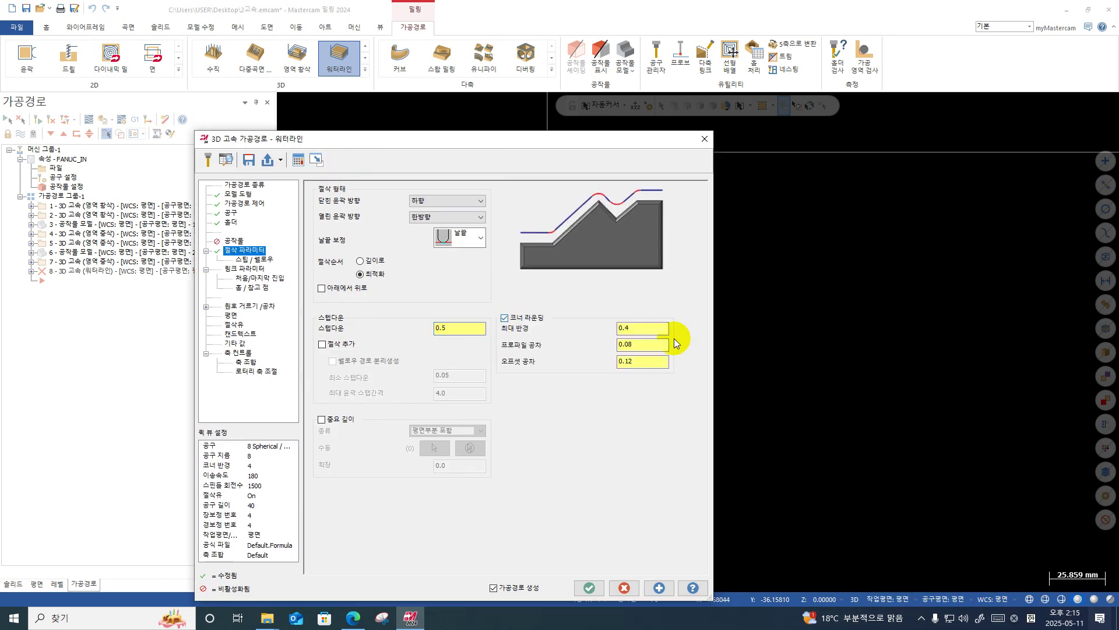
left_click(622, 330)
left_click(322, 420)
Switch to the mastercam2025.pdf manual in Edge and examine the enlarged 중요 깊이 options and staircase pictures on PDF page 349.
left_click(353, 618)
scroll(498, 232, "down", 1)
scroll(502, 233, "down", 15)
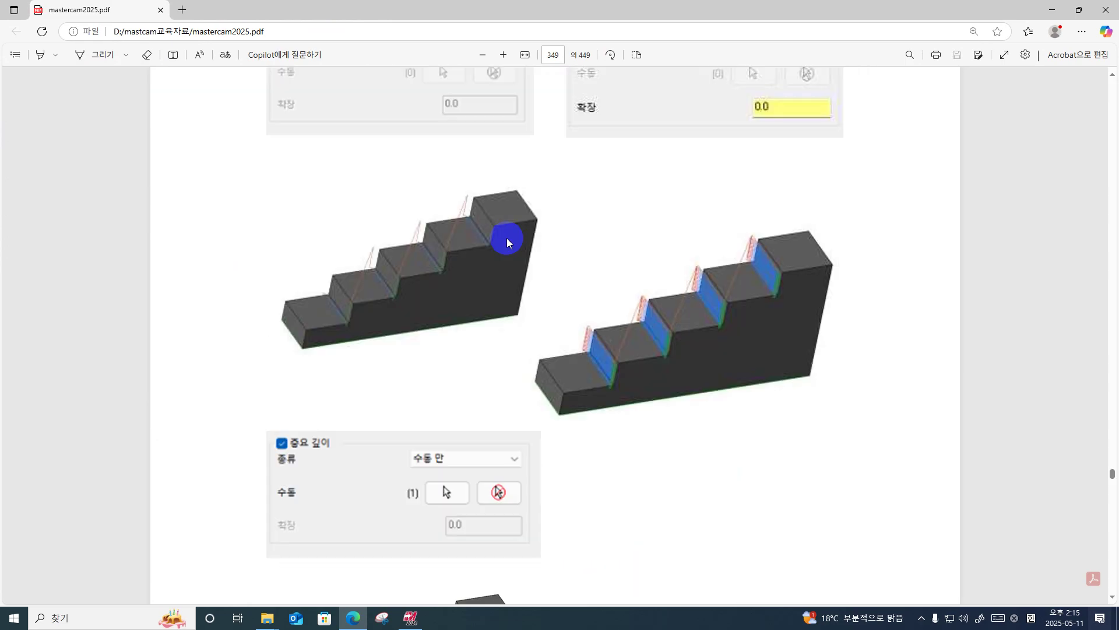
scroll(512, 210, "up", 10)
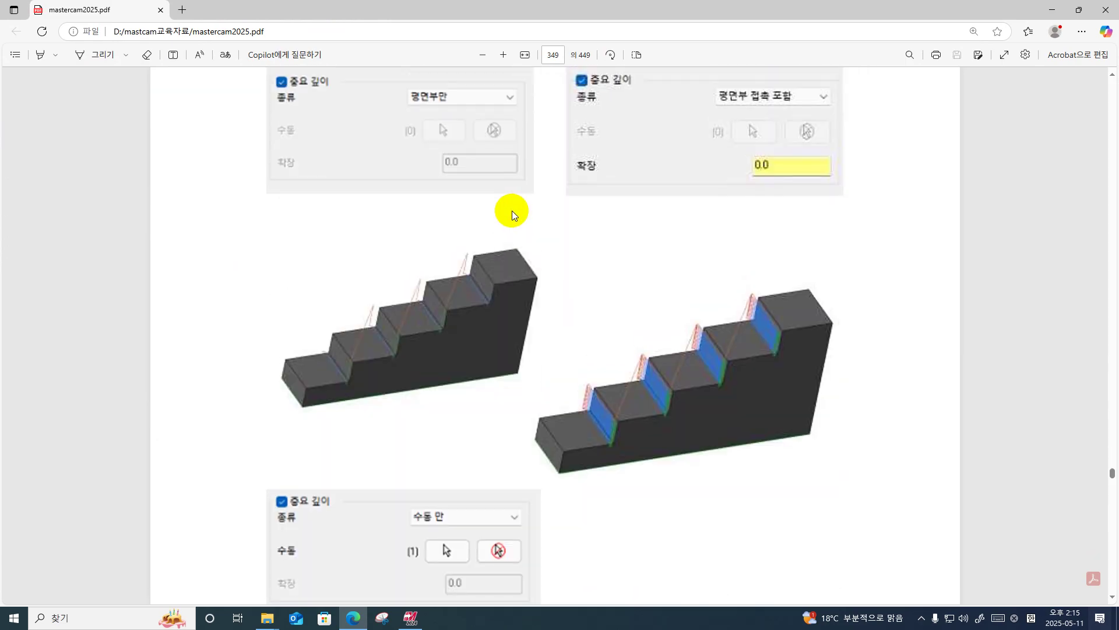
scroll(512, 211, "down", 3)
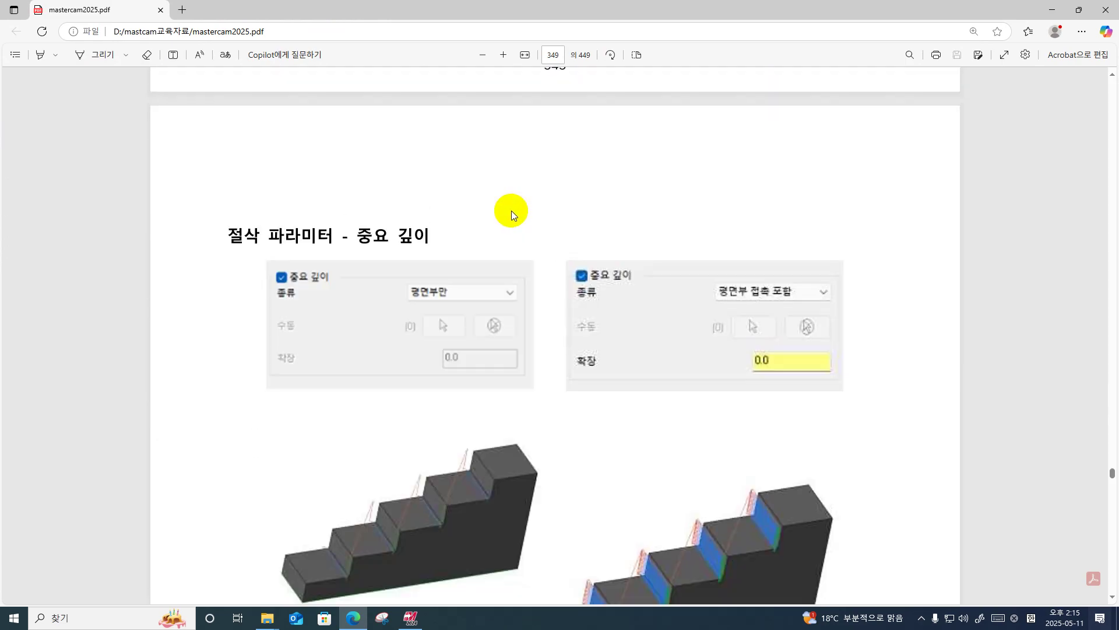
left_click(503, 55)
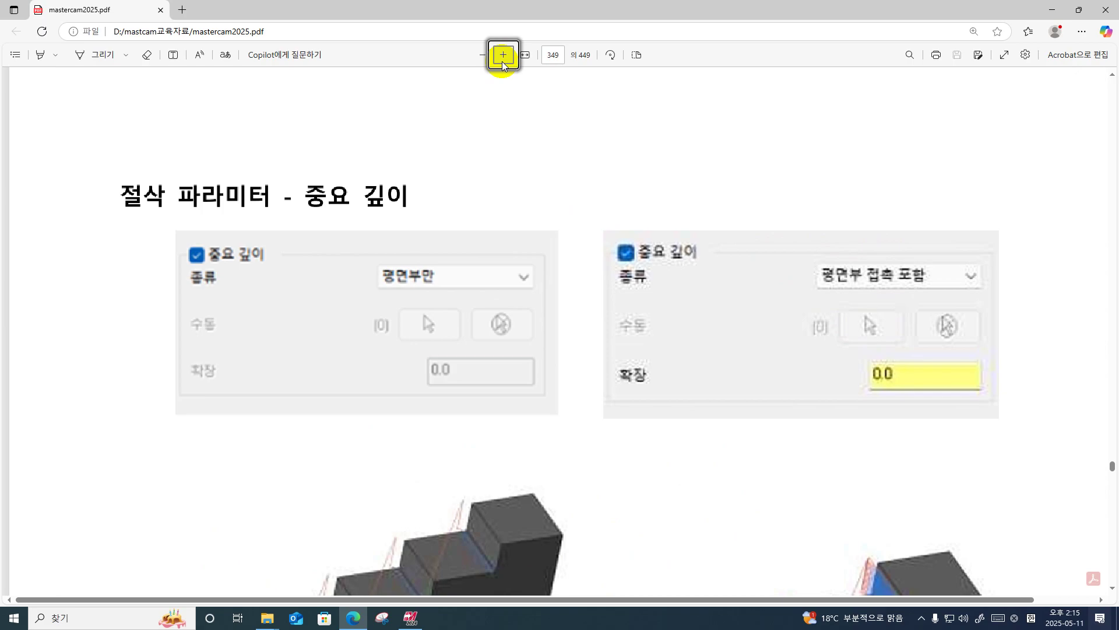
scroll(512, 92, "down", 3)
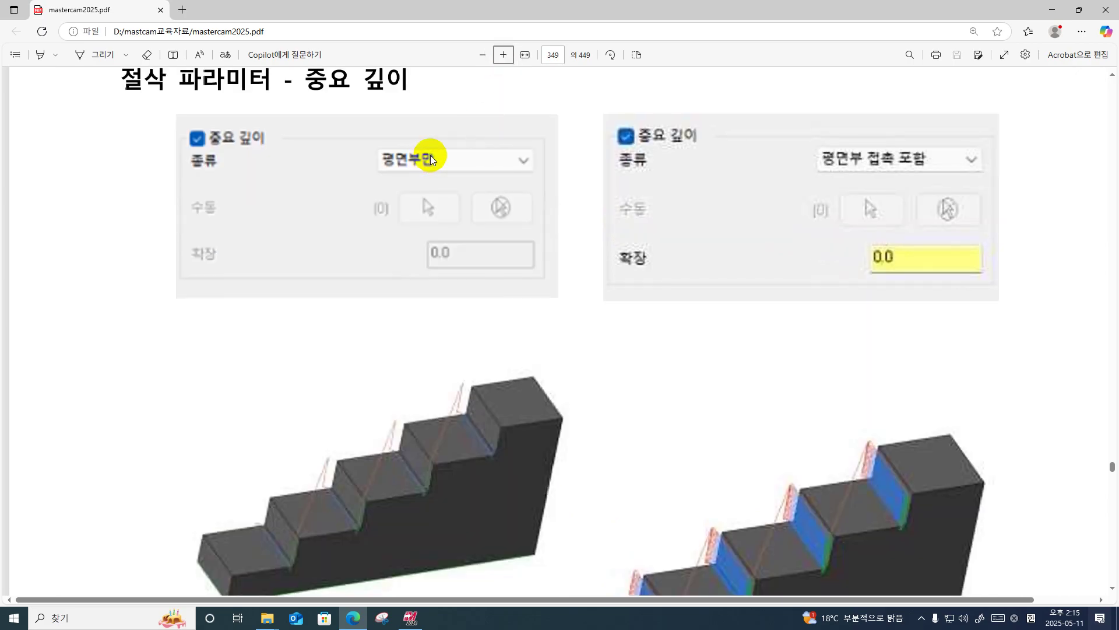
scroll(280, 151, "down", 2)
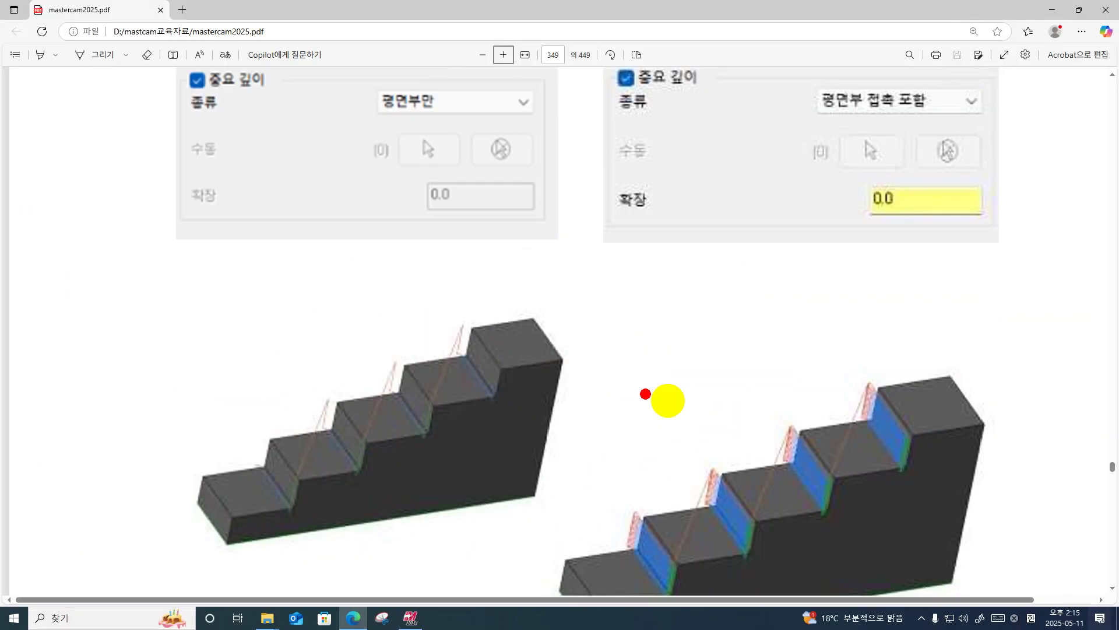
Compare the 평면부만 and 평면부 접촉 포함 examples by marking their options and cut areas with temporary pen strokes, and clear the marks.
left_click_drag(861, 401, 897, 445)
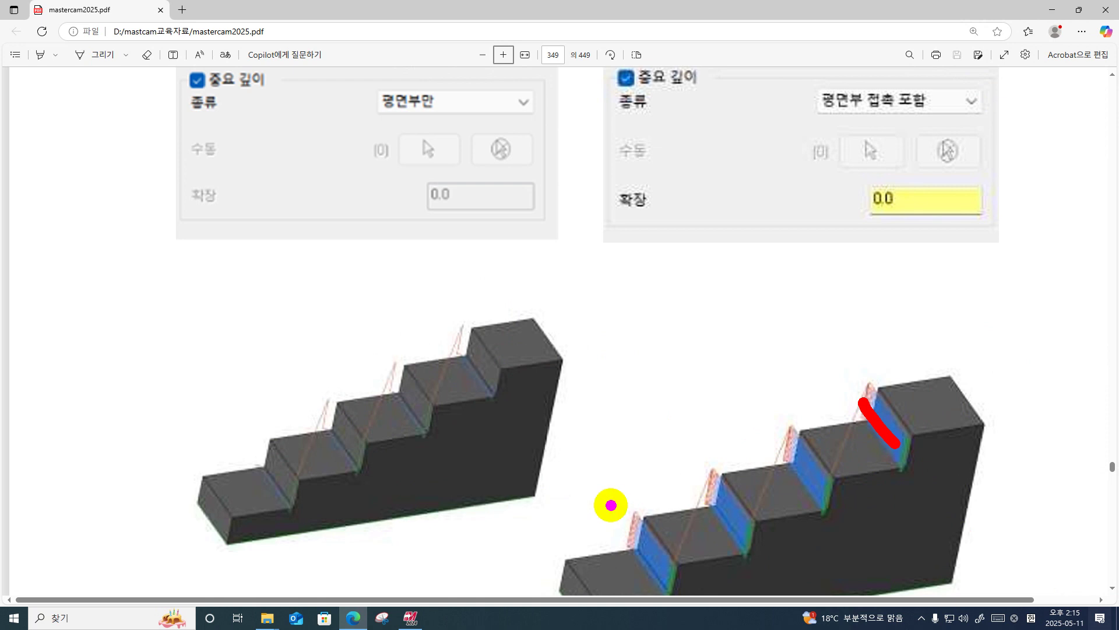
mouse_move(442, 133)
left_mouse_down()
mouse_move(421, 135)
mouse_move(447, 110)
left_mouse_up()
left_click_drag(497, 414, 435, 306)
left_click_drag(440, 432, 376, 369)
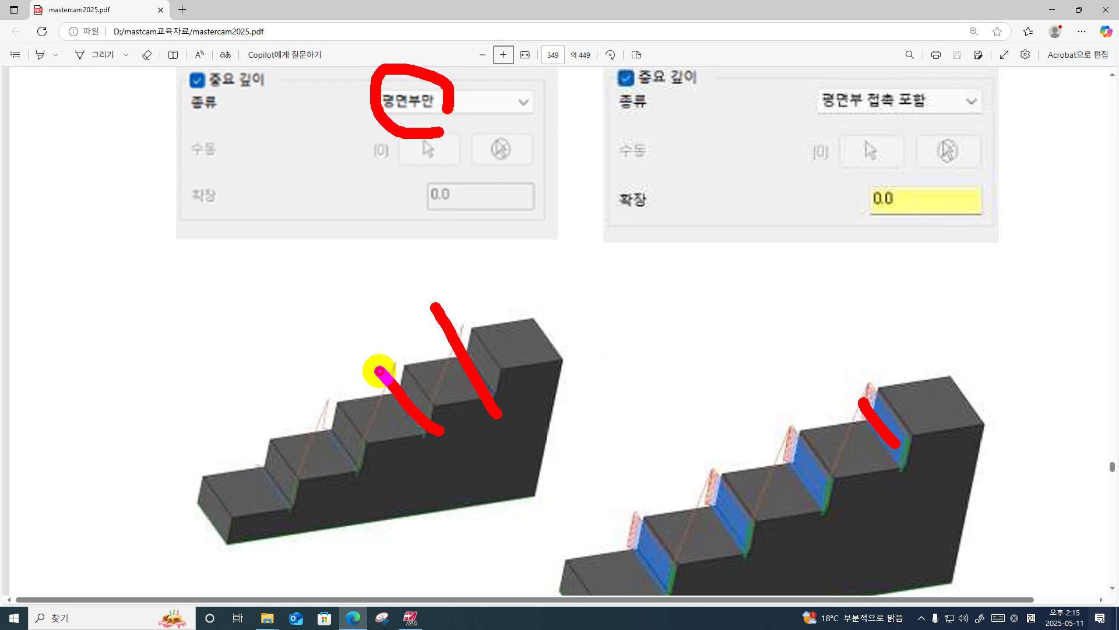
left_click_drag(373, 493, 301, 414)
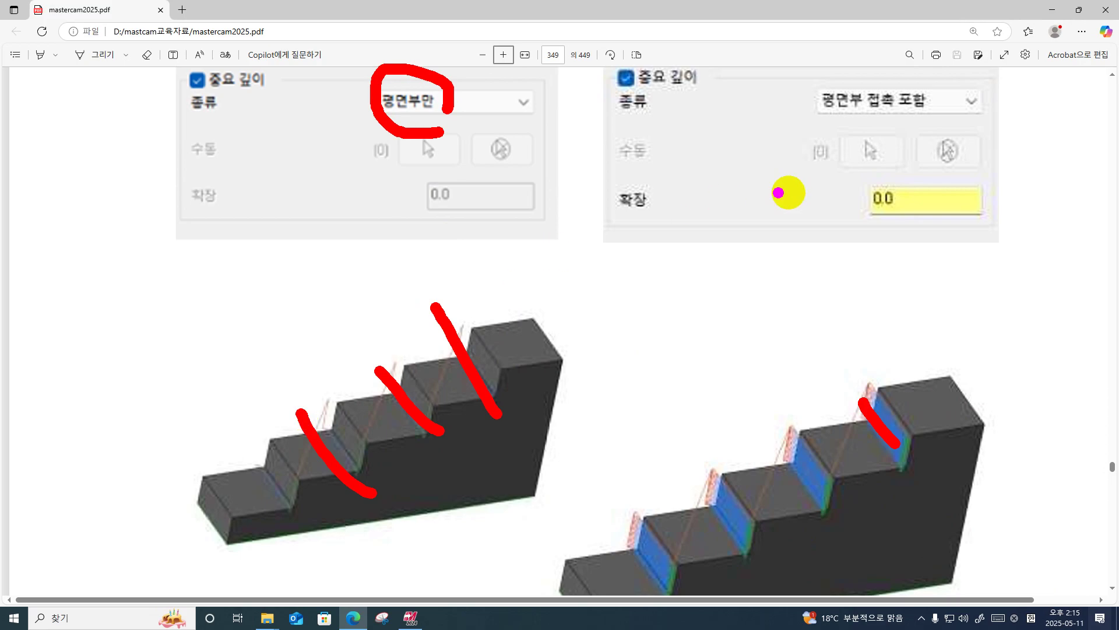
mouse_move(989, 82)
left_mouse_down()
mouse_move(1007, 113)
mouse_move(914, 159)
mouse_move(787, 144)
mouse_move(963, 89)
left_mouse_up()
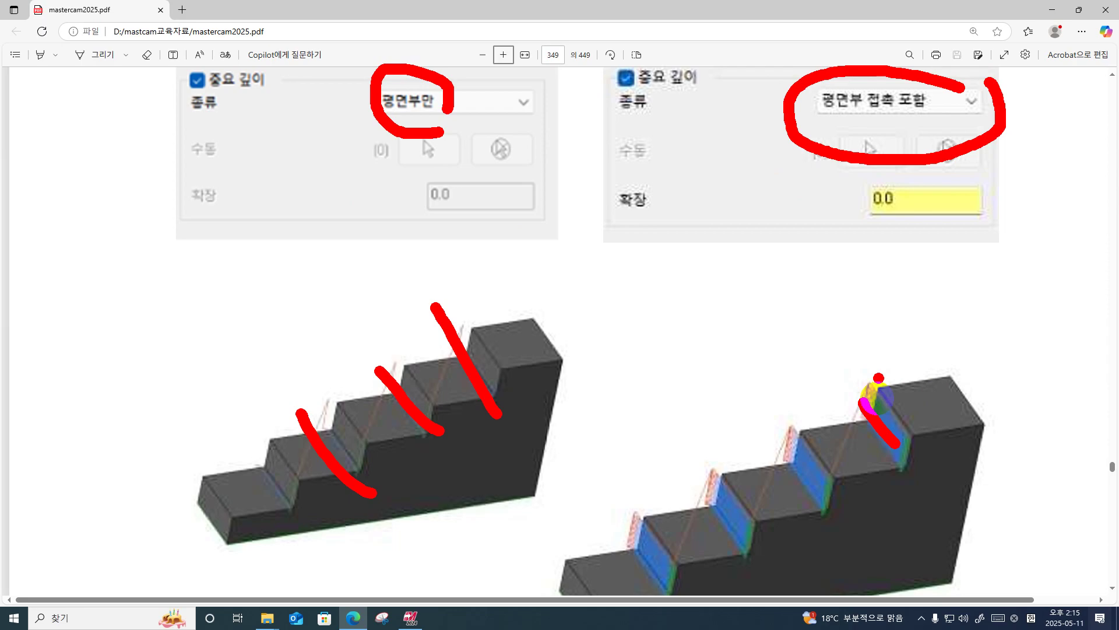
mouse_move(870, 386)
left_mouse_down()
mouse_move(869, 408)
mouse_move(897, 444)
mouse_move(862, 429)
left_mouse_up()
left_click_drag(823, 521, 785, 457)
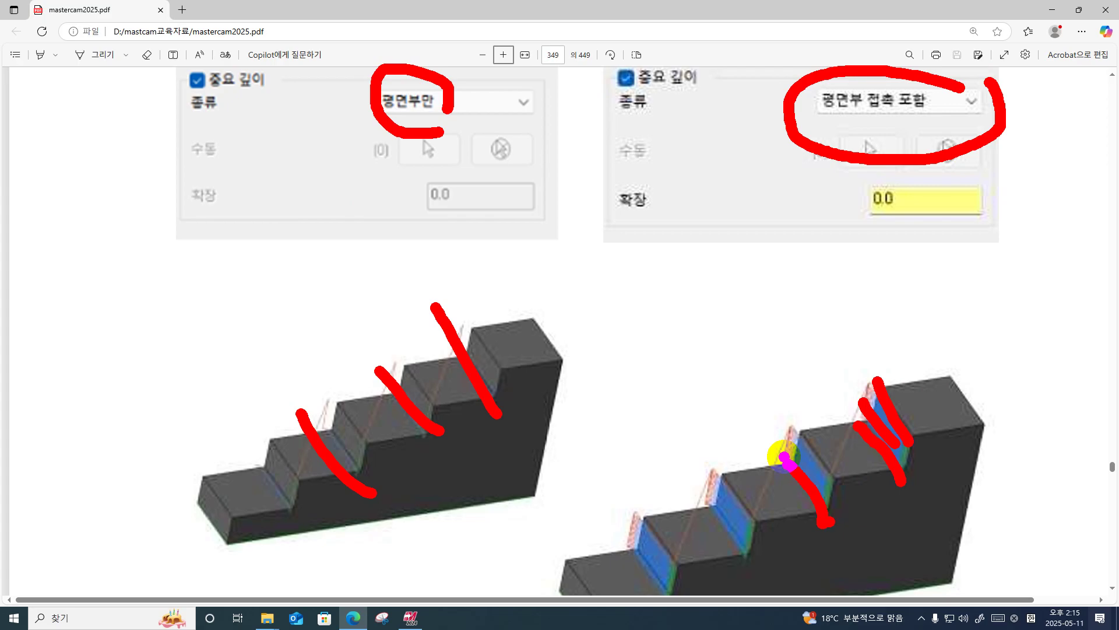
key("Escape")
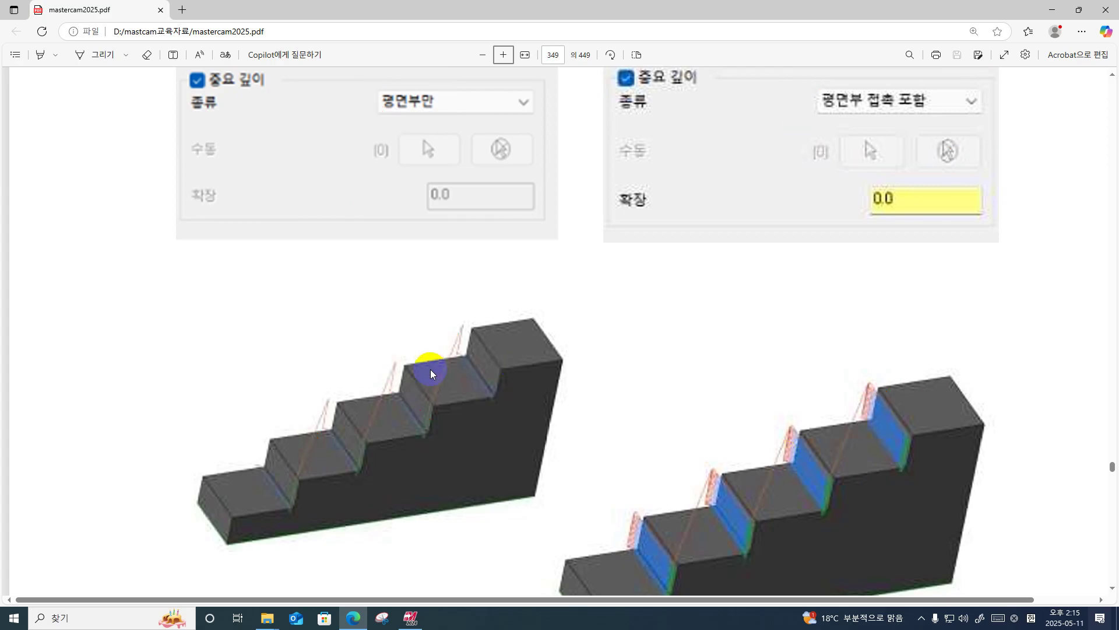
Examine the manual's 수동 만 example for 중요 깊이 with its picked point, and return to Mastercam.
scroll(429, 369, "down", 8)
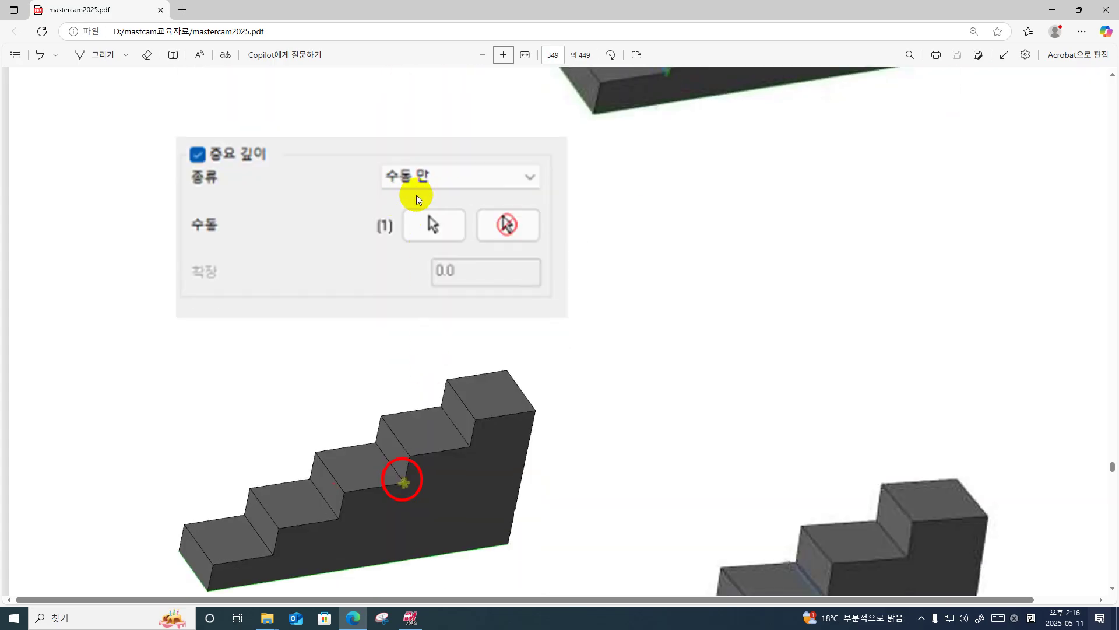
scroll(415, 193, "down", 1)
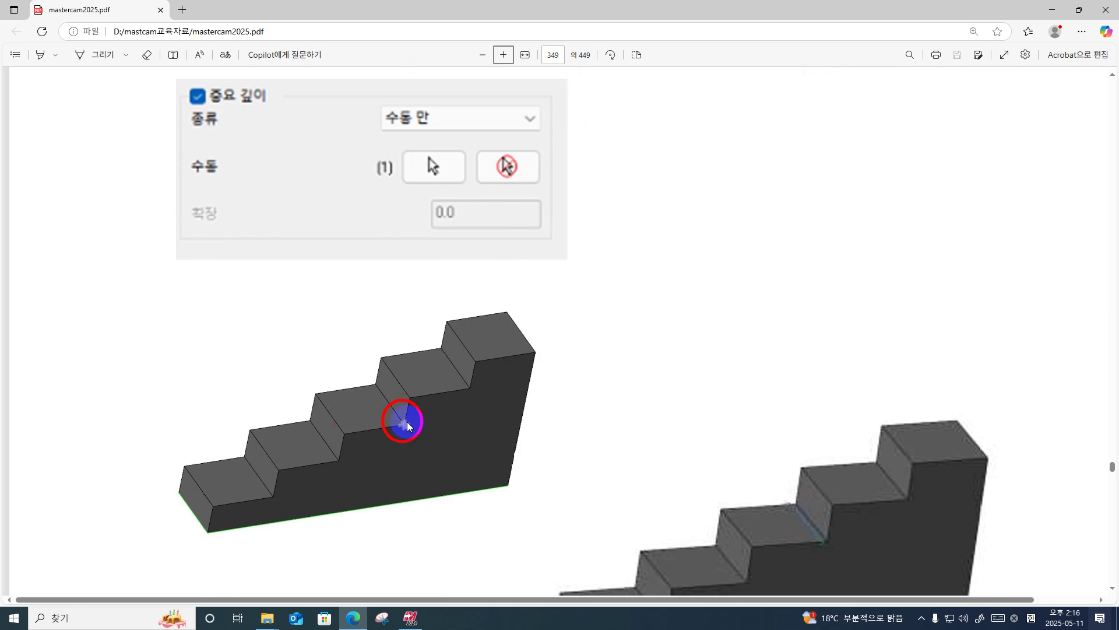
scroll(408, 425, "down", 2)
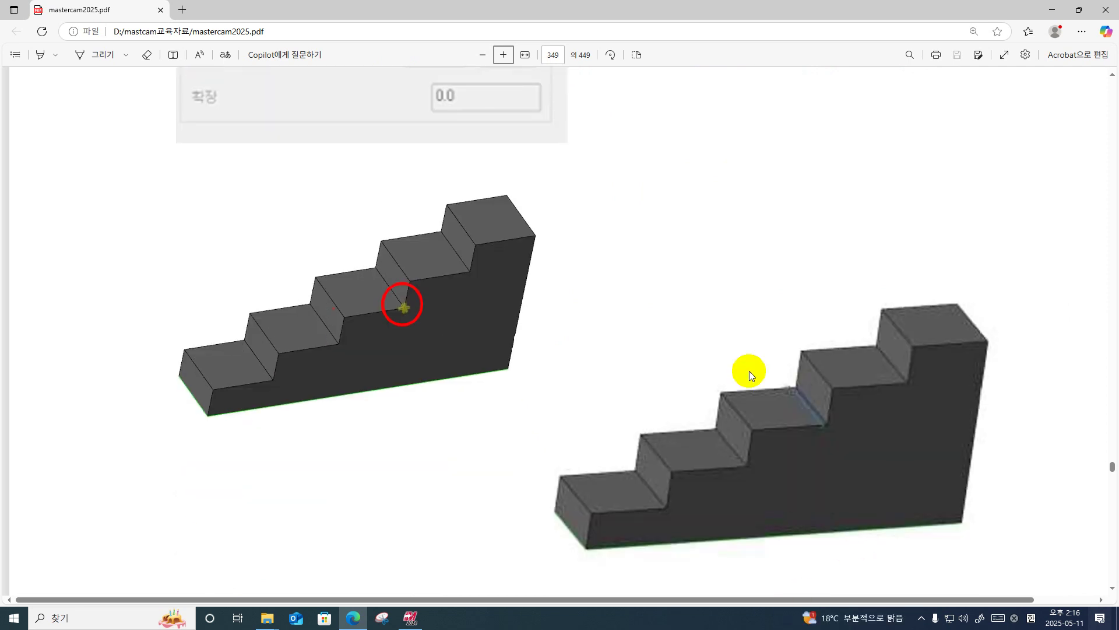
scroll(750, 371, "down", 11)
scroll(750, 371, "up", 12)
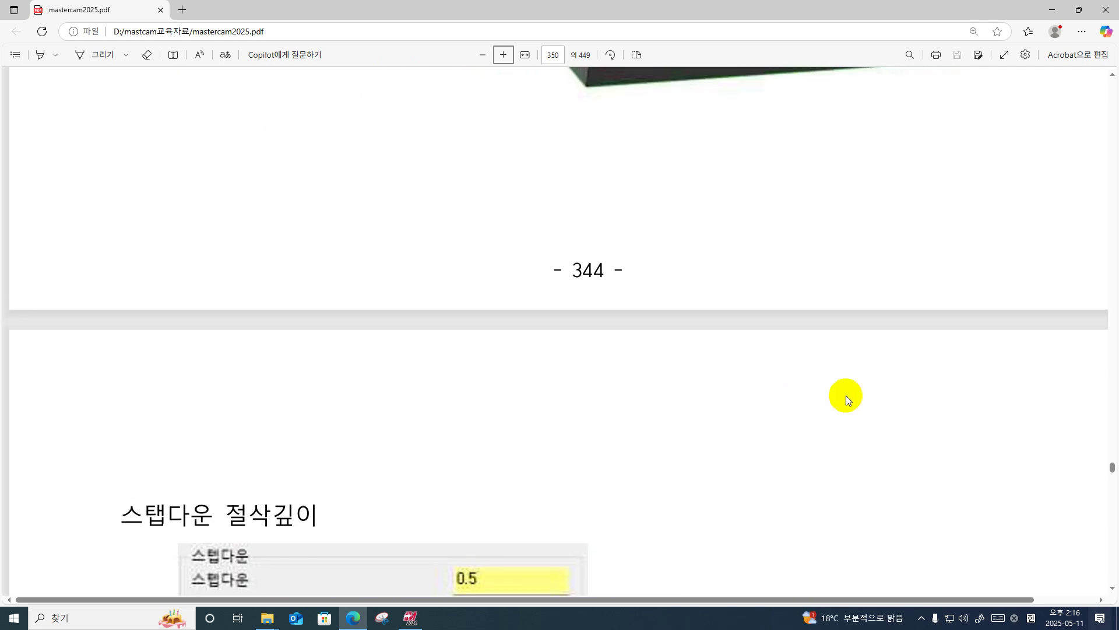
left_click(1052, 10)
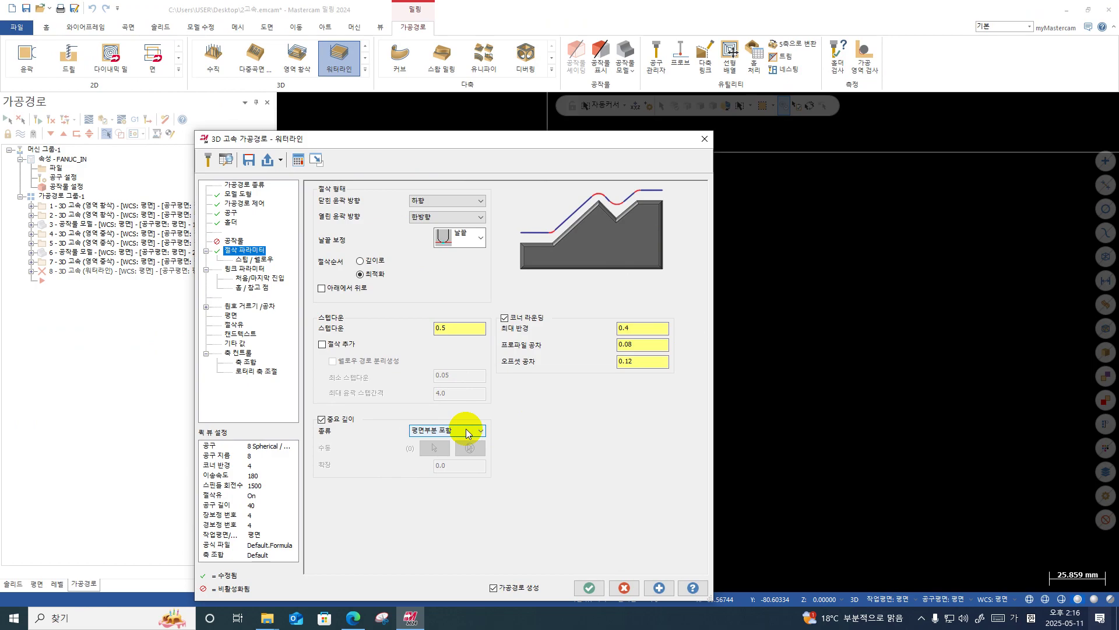
In the 스팁 / 쉘로우 settings, take the maximum Z depth from the lower corner point at the model's end.
left_click(240, 260)
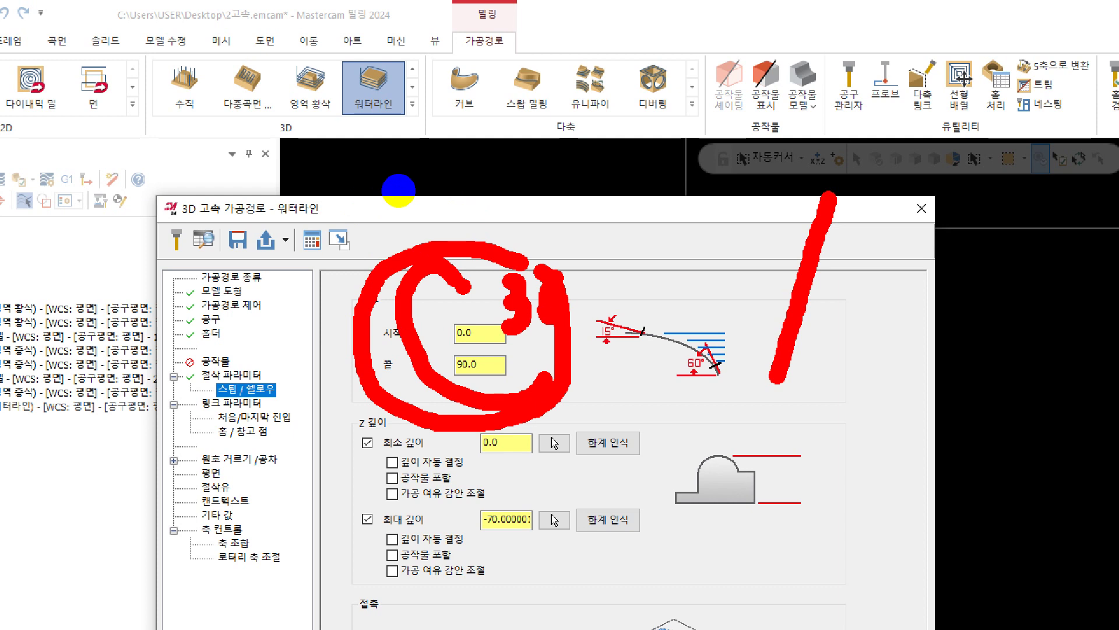
key("Escape")
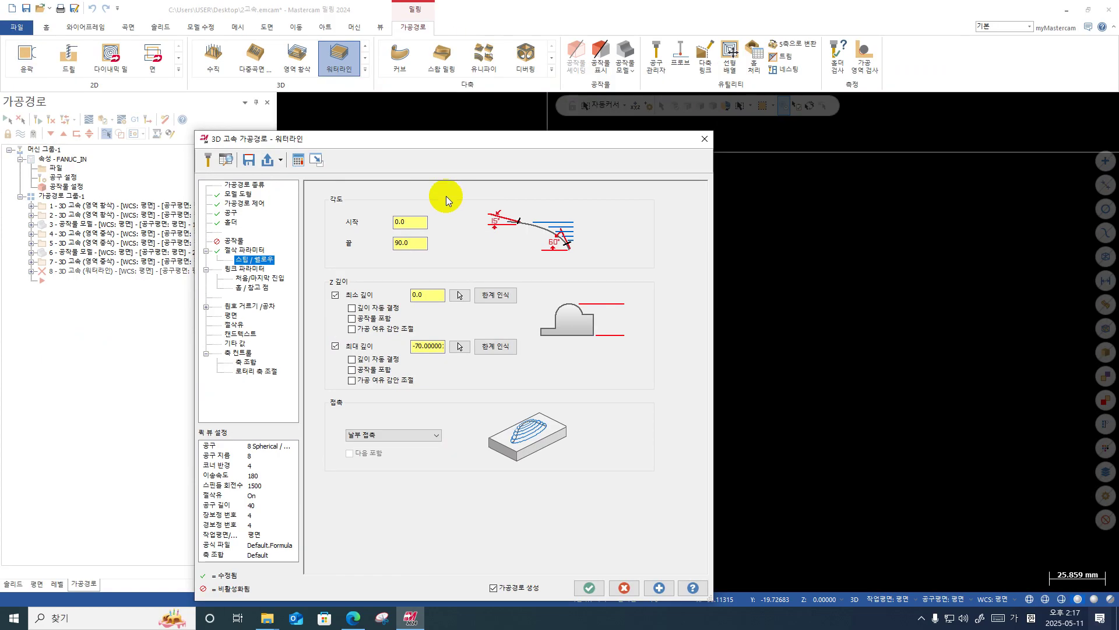
left_click(469, 347)
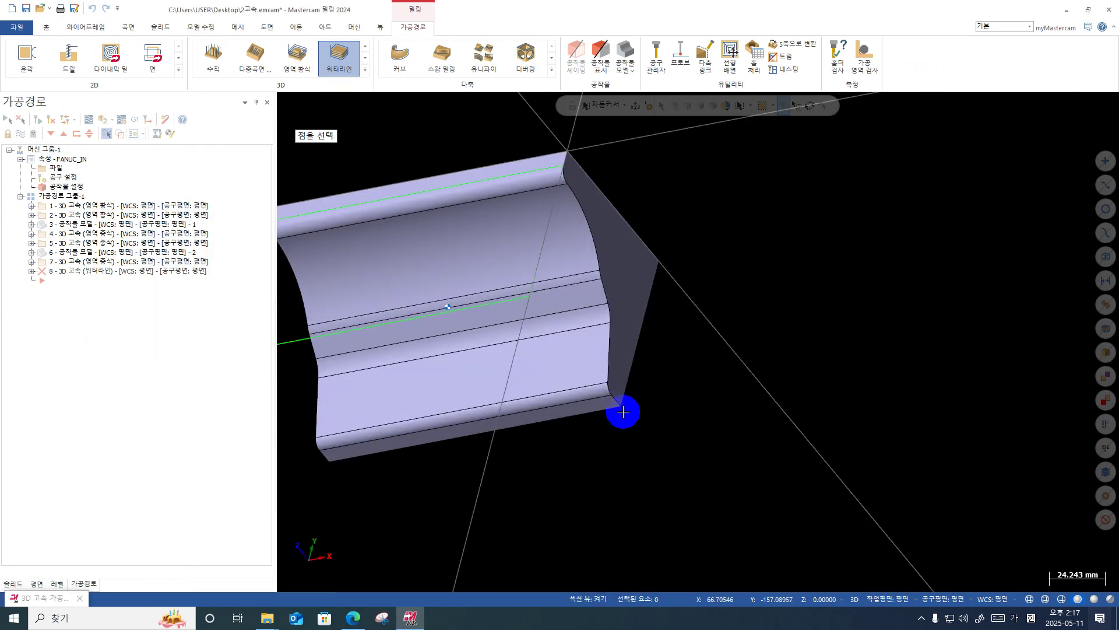
left_click(617, 399)
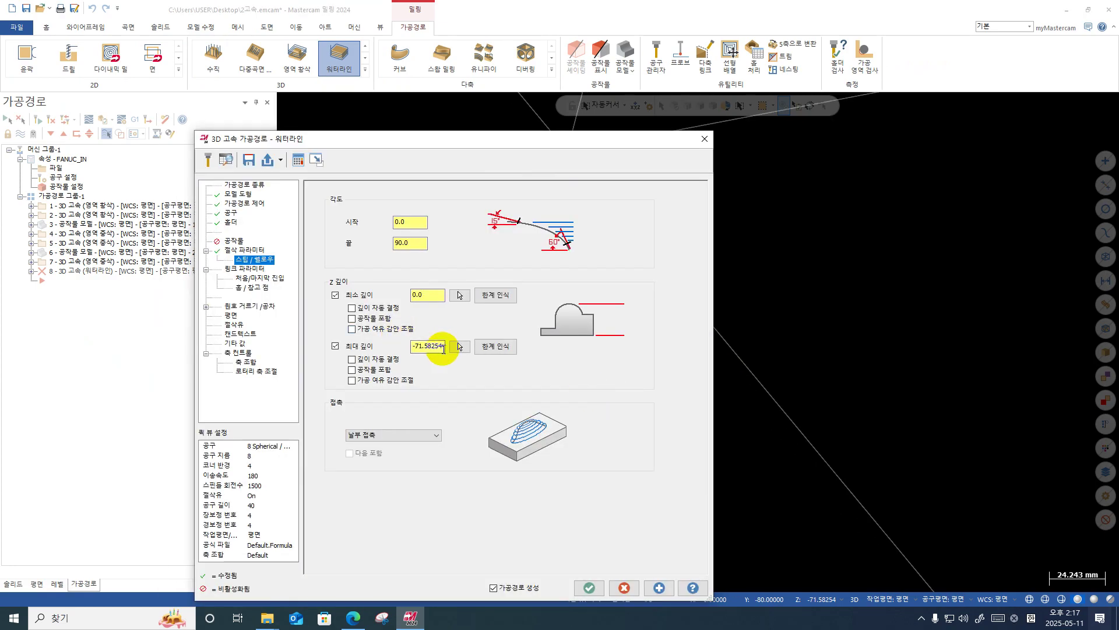
Change the 최대 깊이 value of the Z depth limits to -76.
left_click(420, 346)
left_click(445, 346)
key("Right")
type("-4")
key("Return")
type("76")
key("Return")
type("-76")
key("Return")
In the link parameters, set the horizontal entry radius (진입 반경) to 5.
left_click(250, 253)
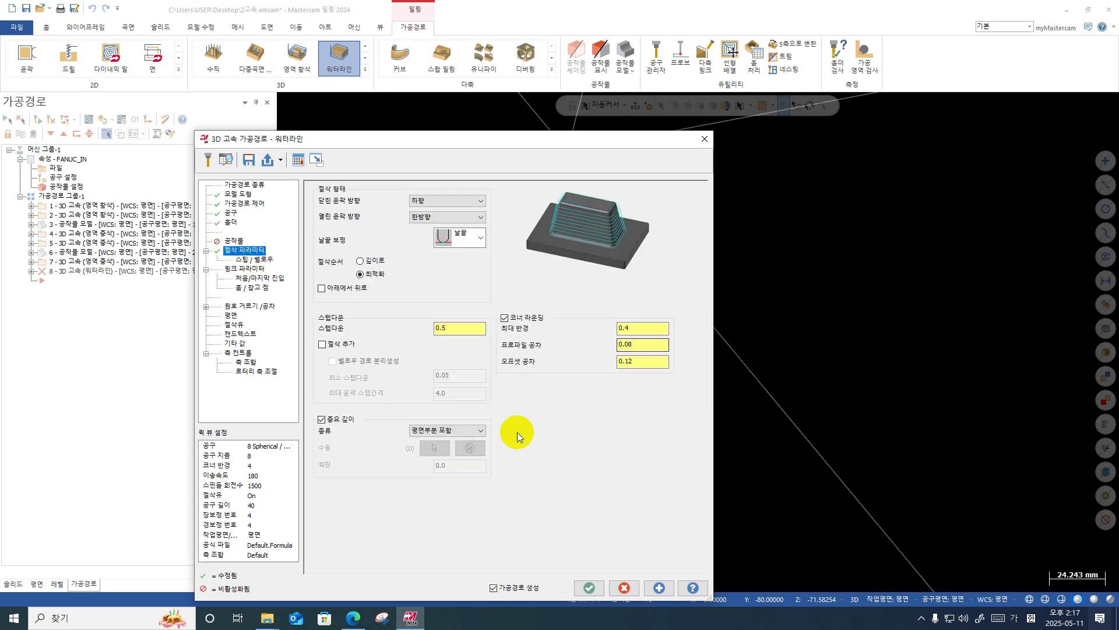
left_click(241, 269)
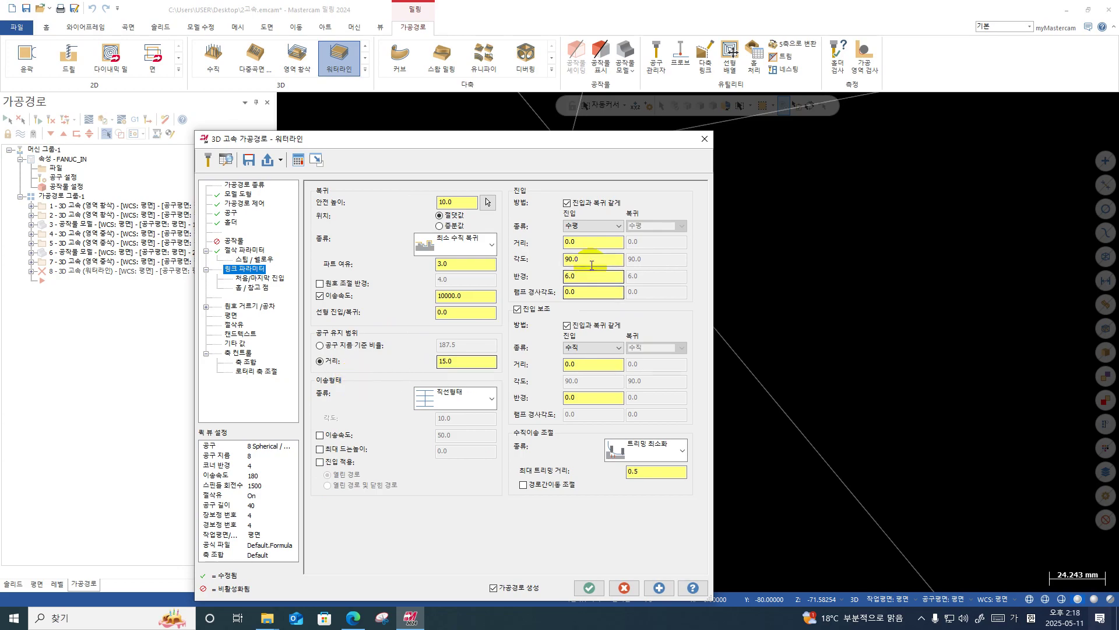
left_click(566, 279)
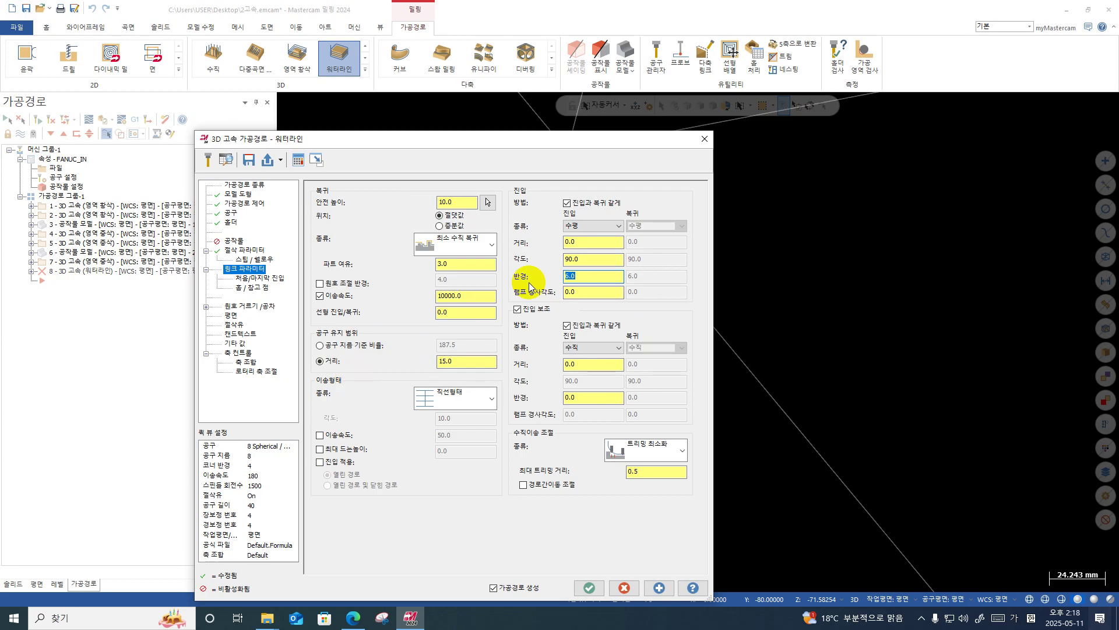
type("5")
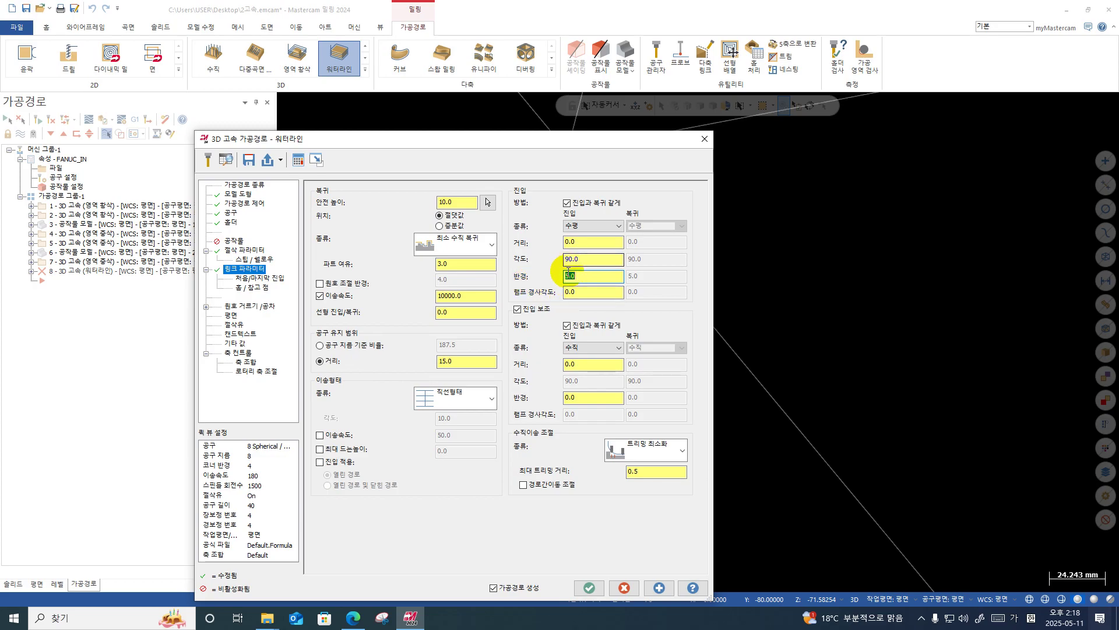
left_click(580, 276)
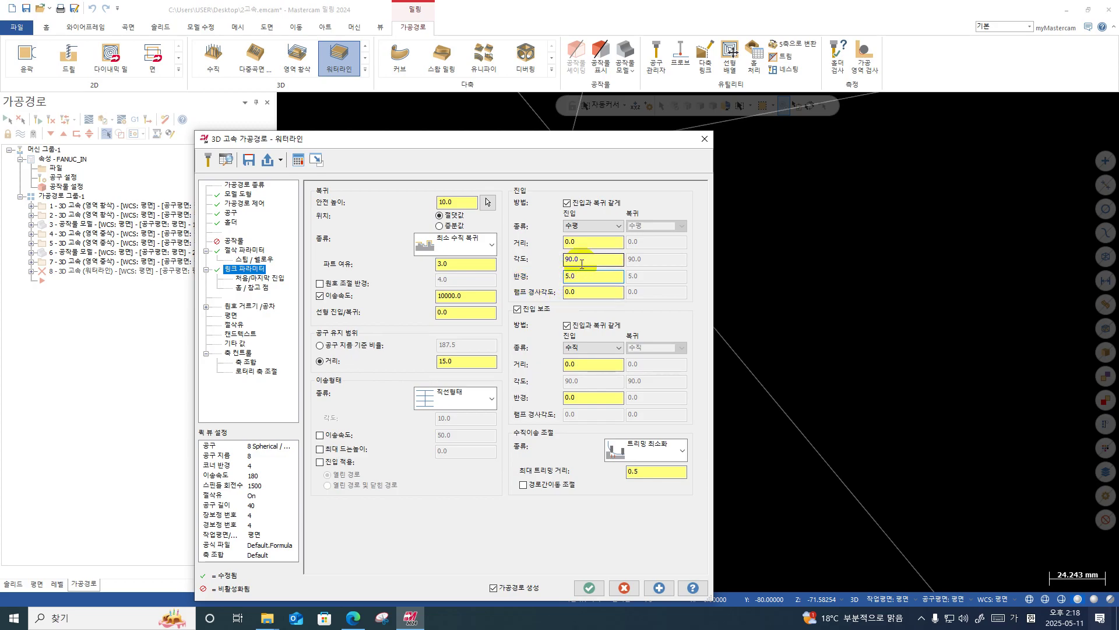
In the link parameters, turn off the auxiliary entry (진입 보조) and set the entry radius to 3.
left_click(518, 310)
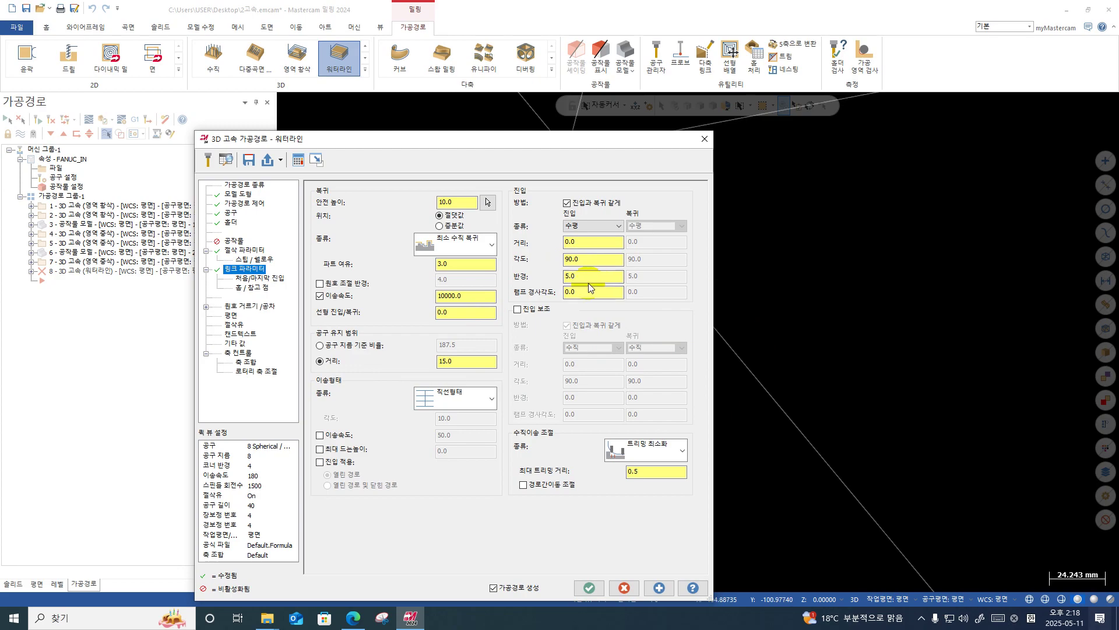
left_click_drag(585, 278, 539, 283)
left_click(586, 245)
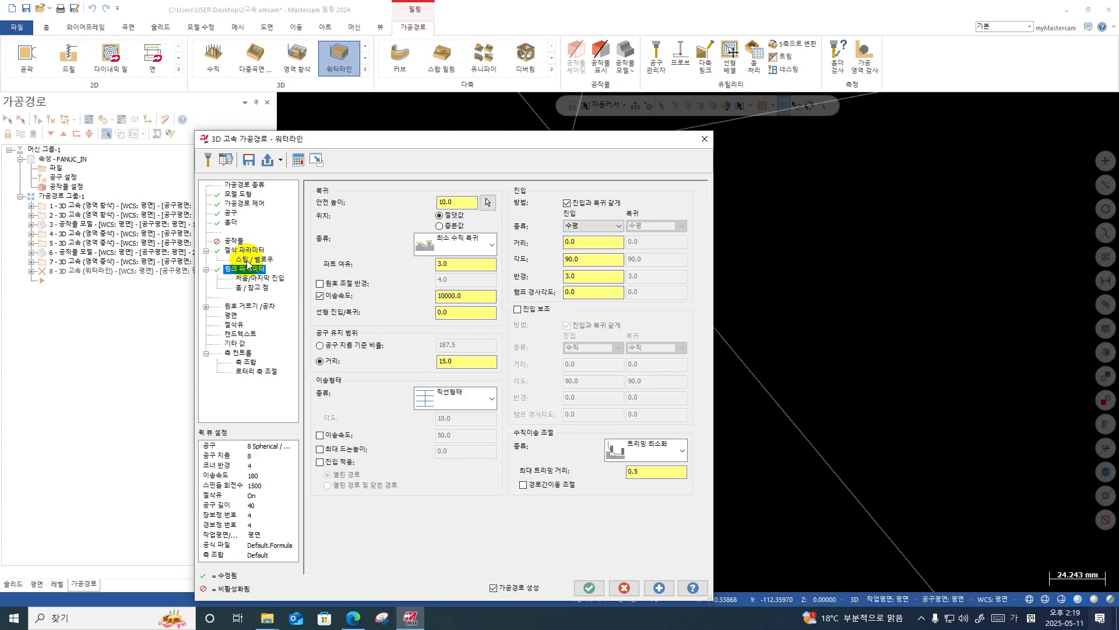
In the 원호 거르기/공차 settings, set the cut tolerance (가공 공차) share to 95%, save the parameters and generate the waterline toolpath.
left_click(245, 307)
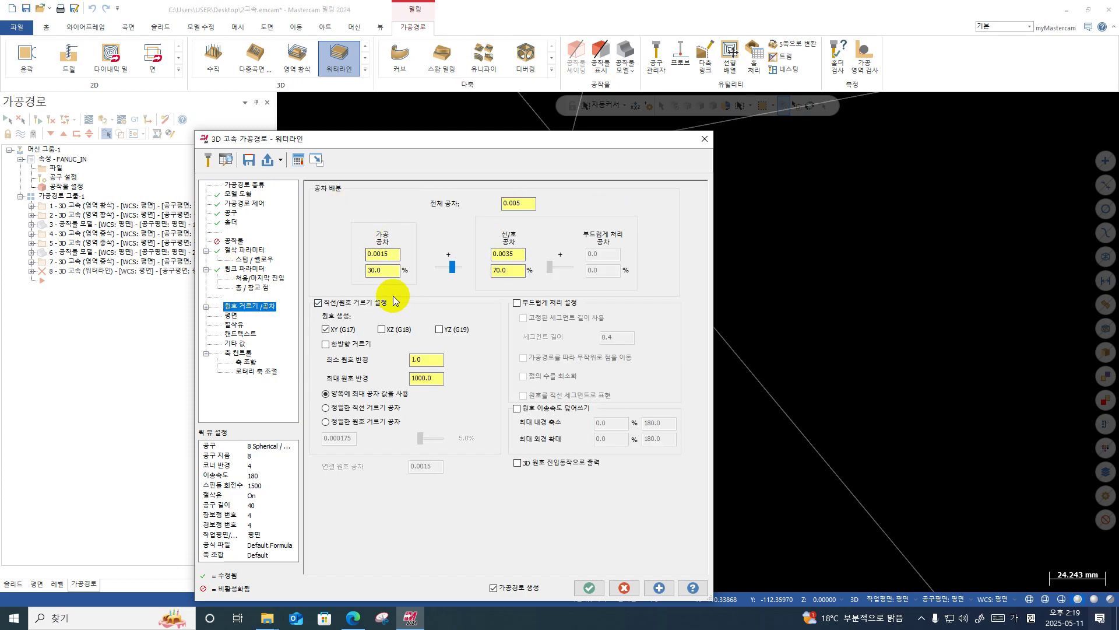
double_click(380, 269)
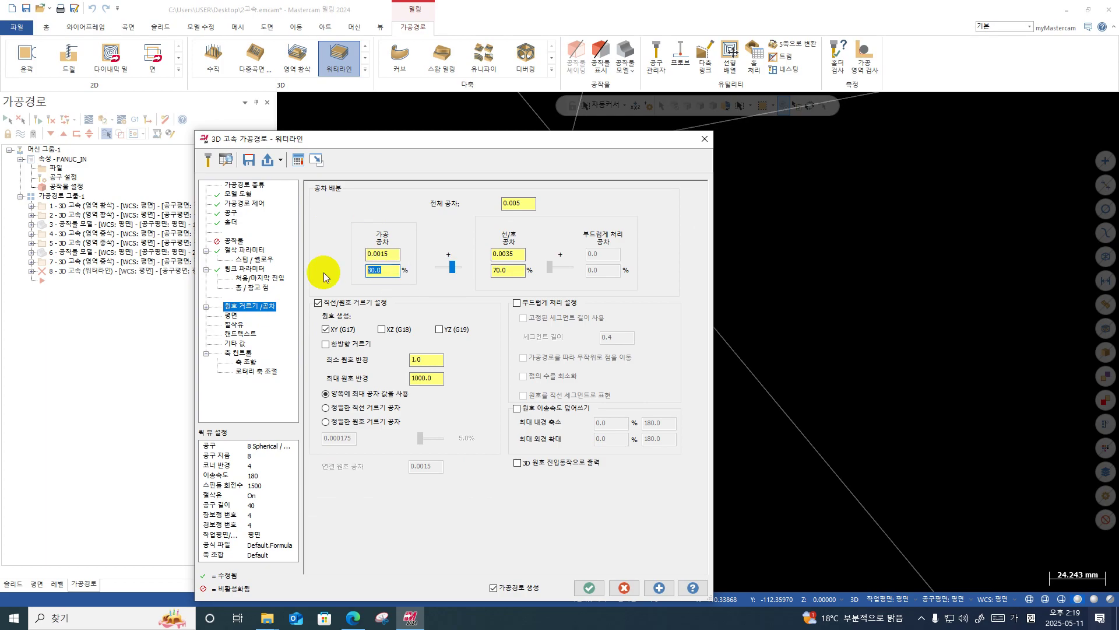
type("95")
key("Return")
left_click(251, 163)
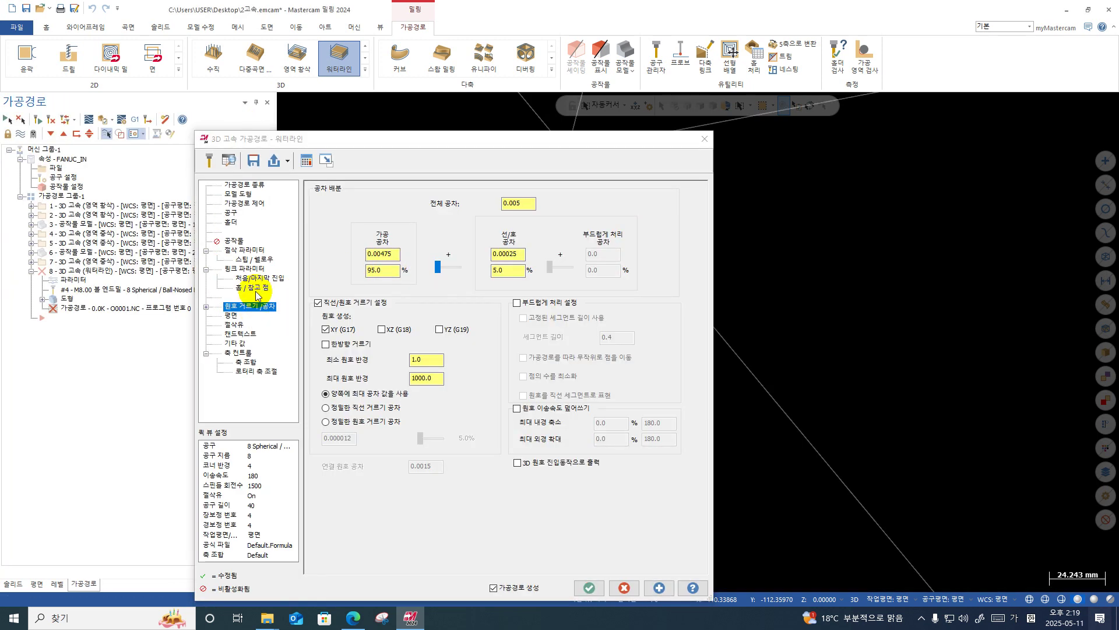
left_click(246, 250)
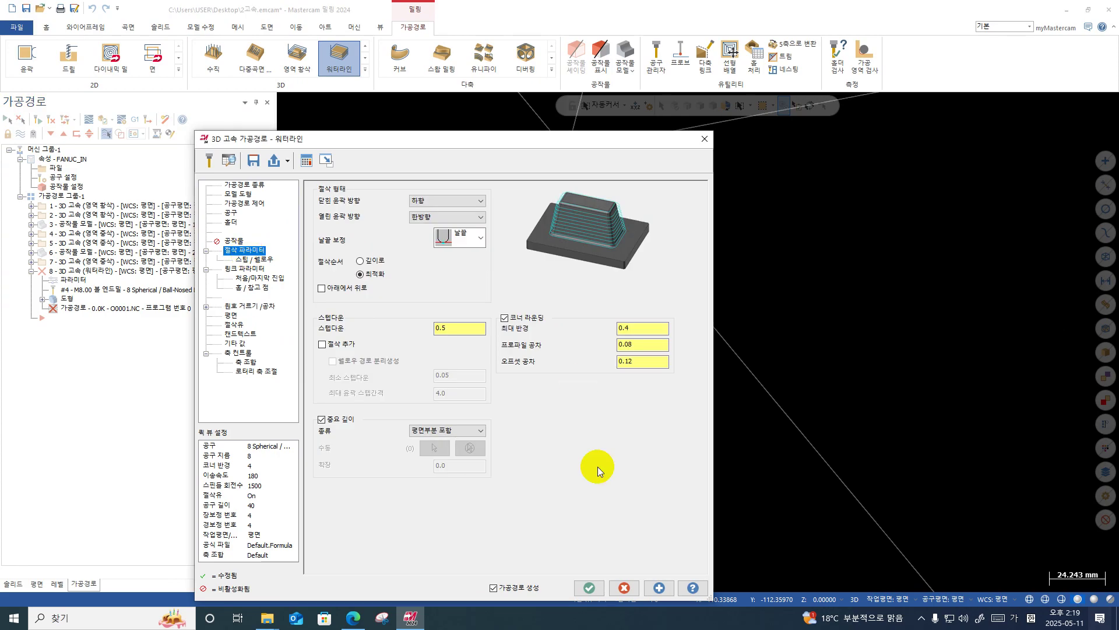
left_click(592, 594)
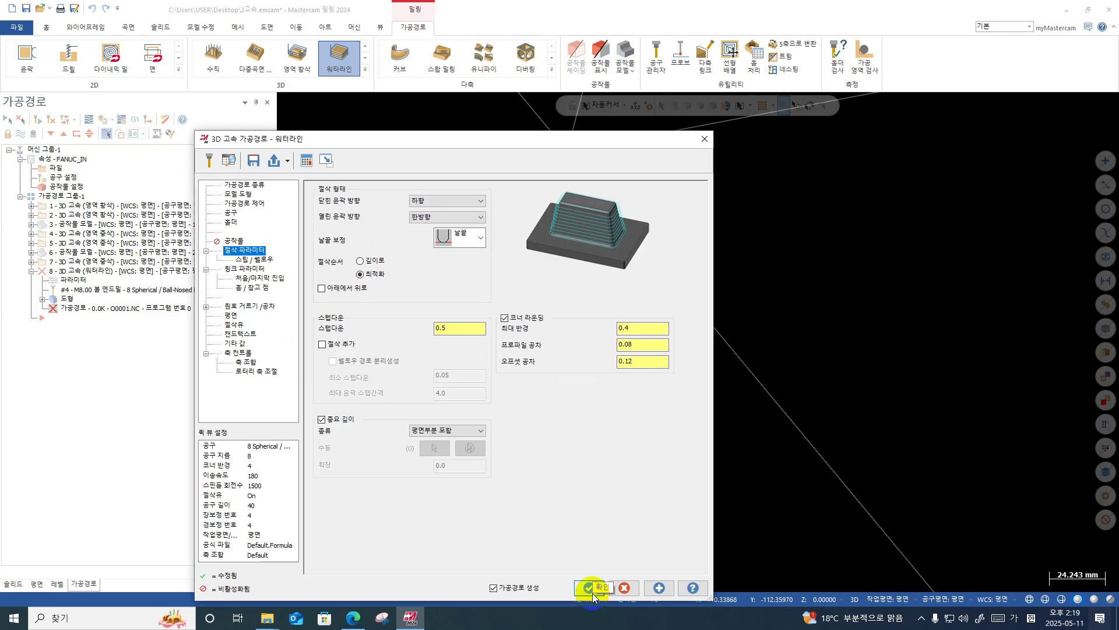
Backplot the generated waterline toolpath on the model.
scroll(517, 341, "down", 2)
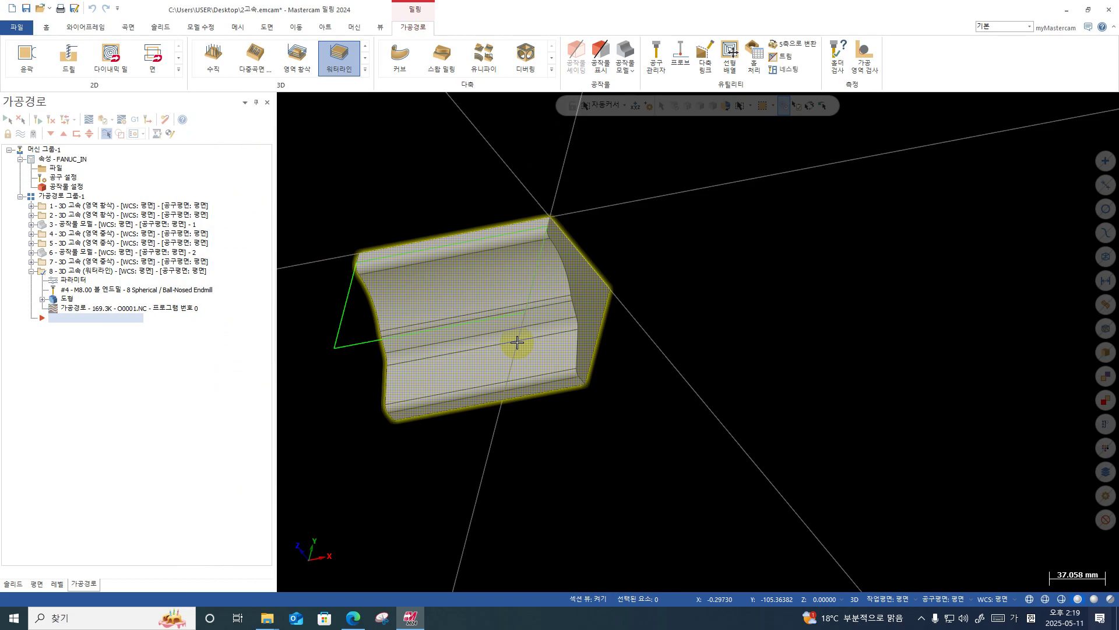
left_click(89, 119)
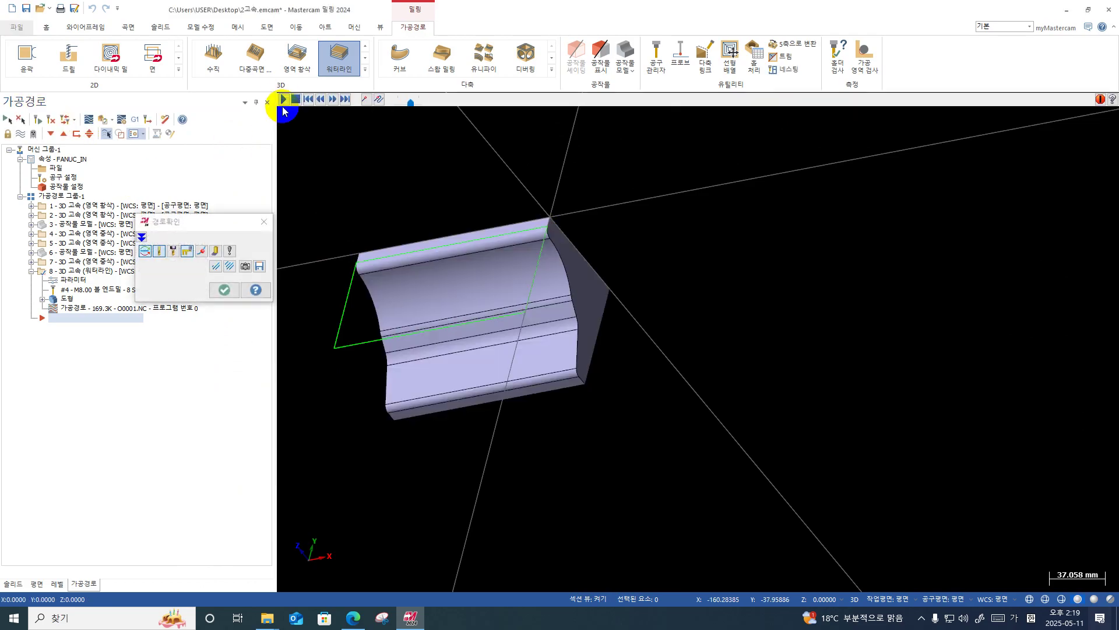
left_click(284, 101)
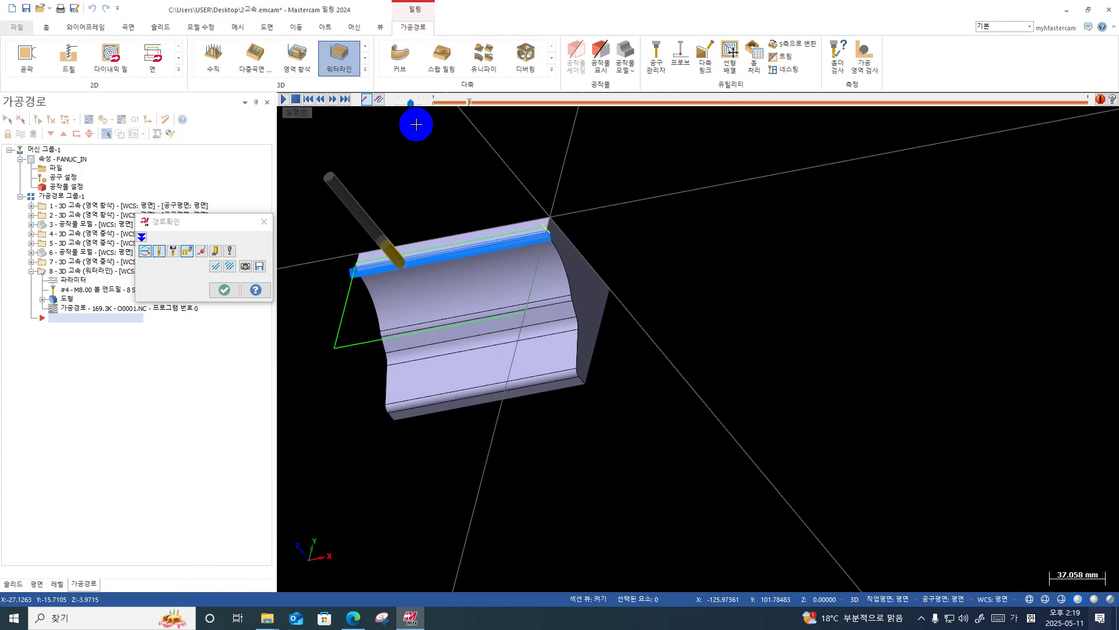
Examine the arc-shaped entry and exit moves of the waterline passes along the model's end face.
scroll(570, 225, "up", 5)
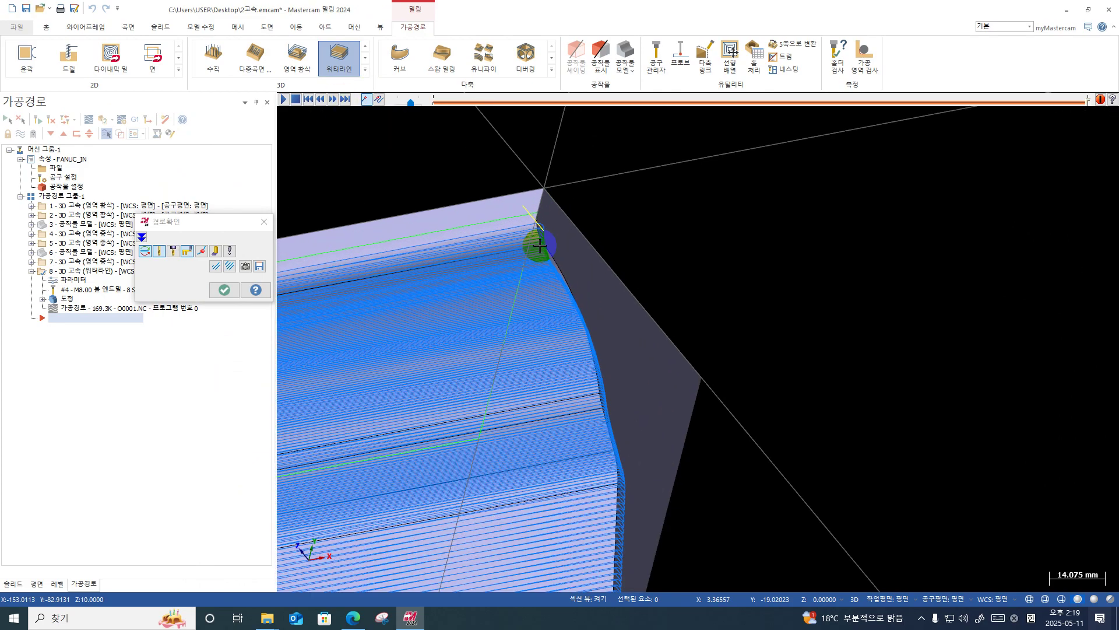
scroll(539, 247, "up", 2)
middle_click_drag(540, 247, 583, 263)
scroll(572, 251, "up", 4)
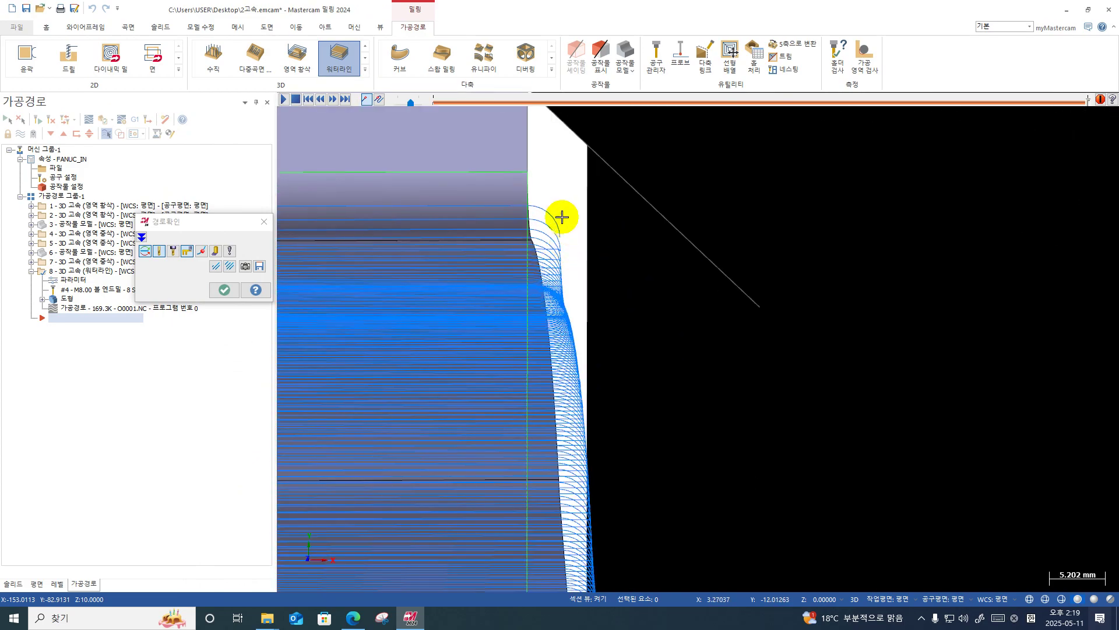
scroll(499, 230, "down", 1)
middle_click_drag(500, 231, 557, 203)
scroll(545, 216, "up", 3)
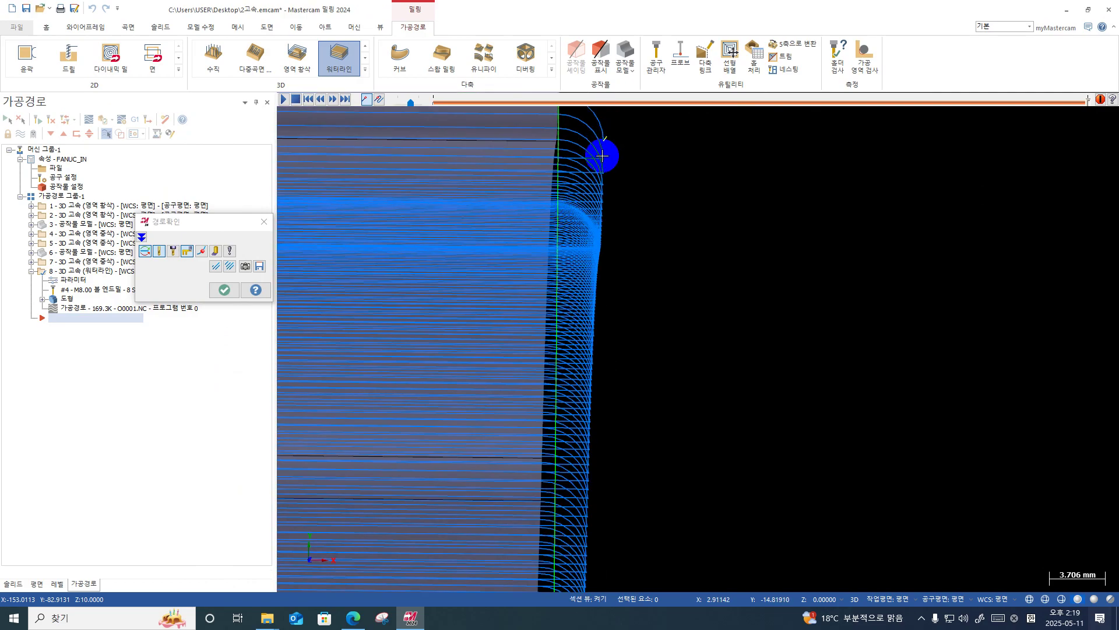
scroll(602, 156, "down", 4)
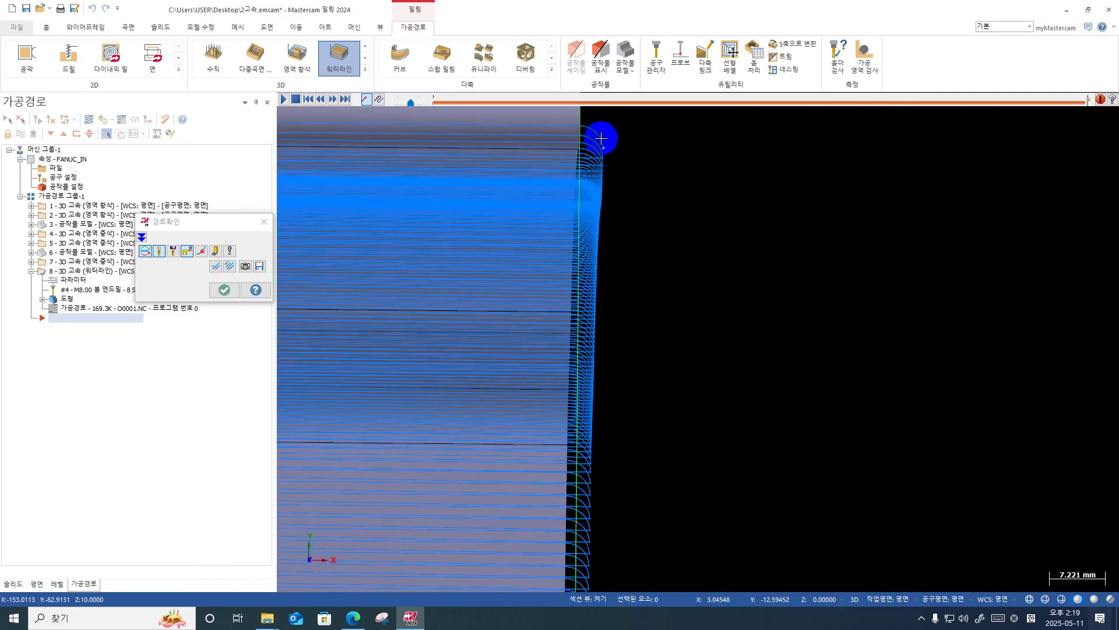
scroll(640, 240, "down", 2)
mouse_move(697, 342)
middle_mouse_down()
mouse_move(656, 327)
mouse_move(580, 333)
mouse_move(694, 227)
middle_mouse_up()
scroll(618, 280, "down", 3)
View the toolpath from the right side (우측면) and mark up the lowest passes near the rounded lower edge.
right_click(718, 232)
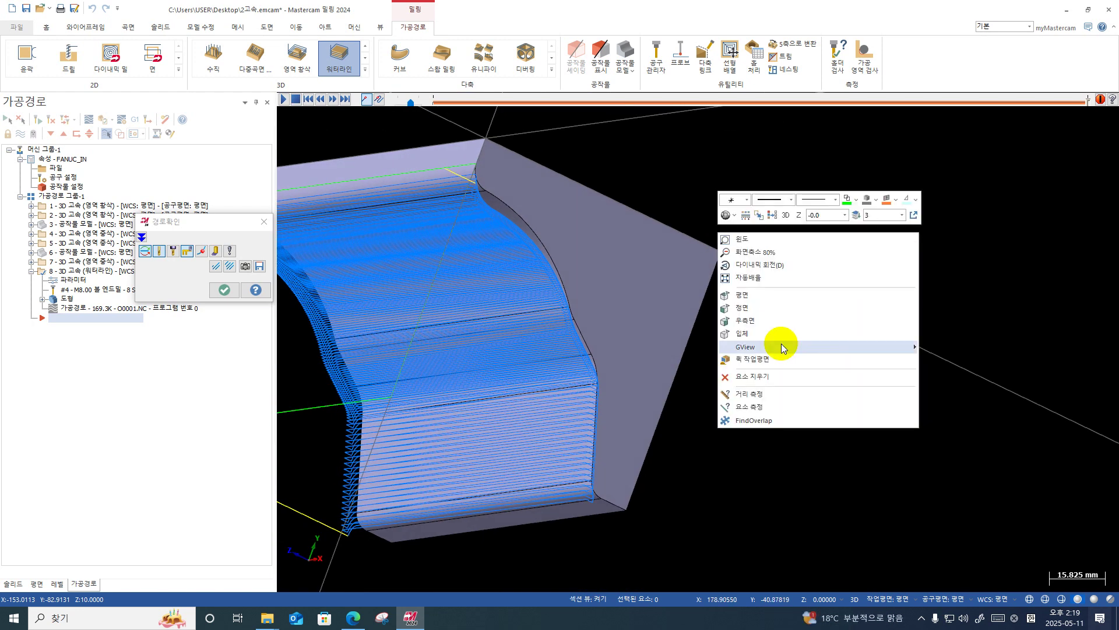
left_click(753, 321)
scroll(645, 369, "up", 3)
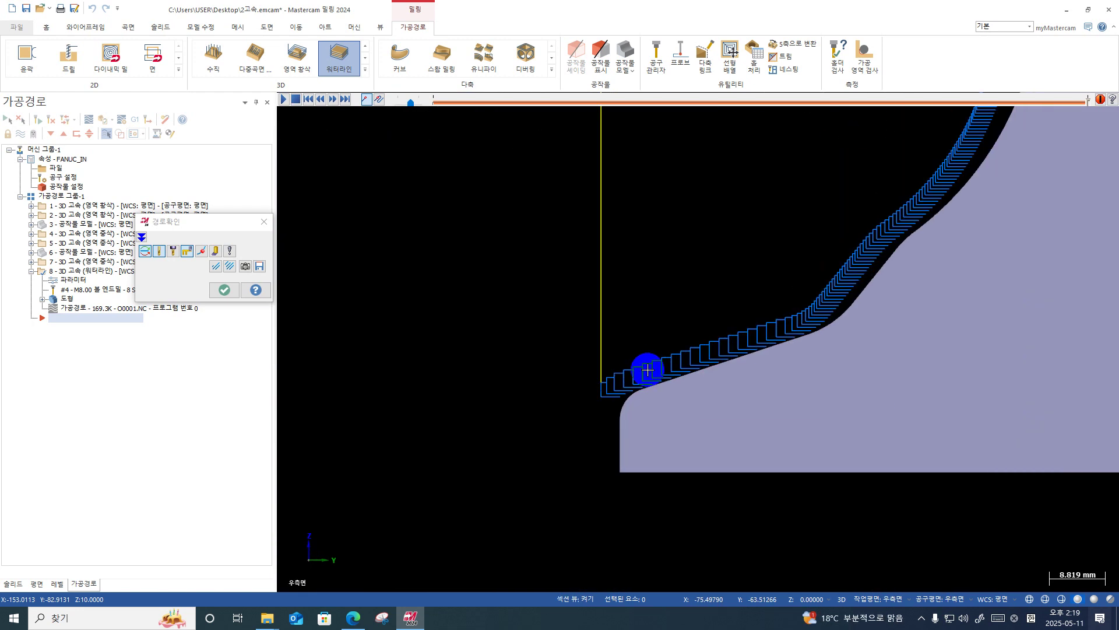
key("ctrl+1")
left_click(680, 464)
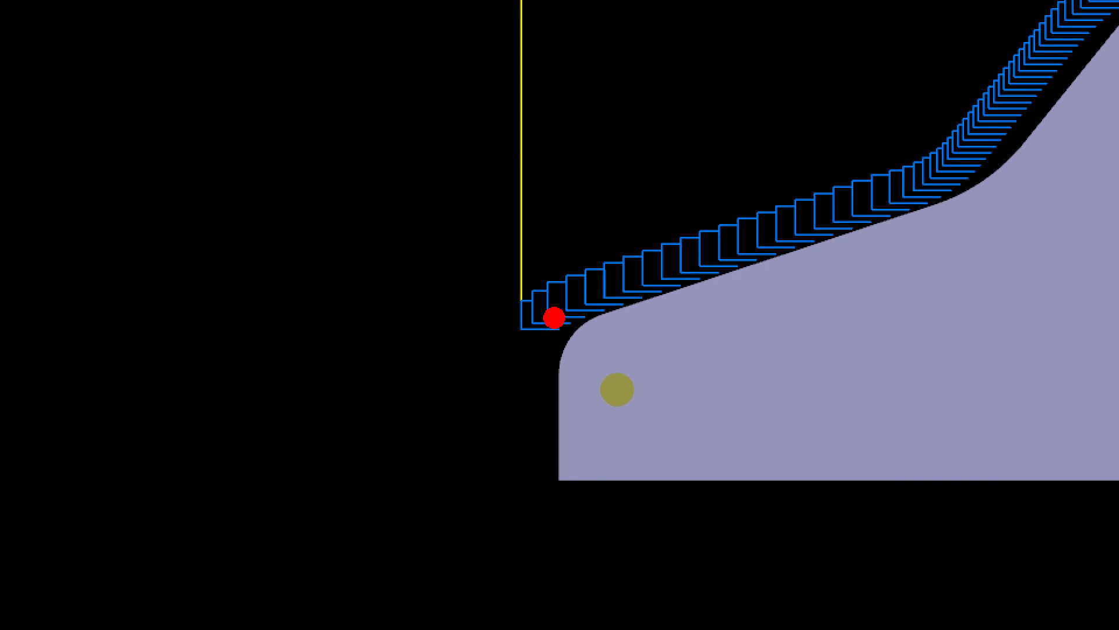
left_click_drag(561, 326, 527, 325)
mouse_move(554, 366)
left_mouse_down()
mouse_move(499, 393)
mouse_move(462, 310)
left_mouse_up()
left_click(558, 259)
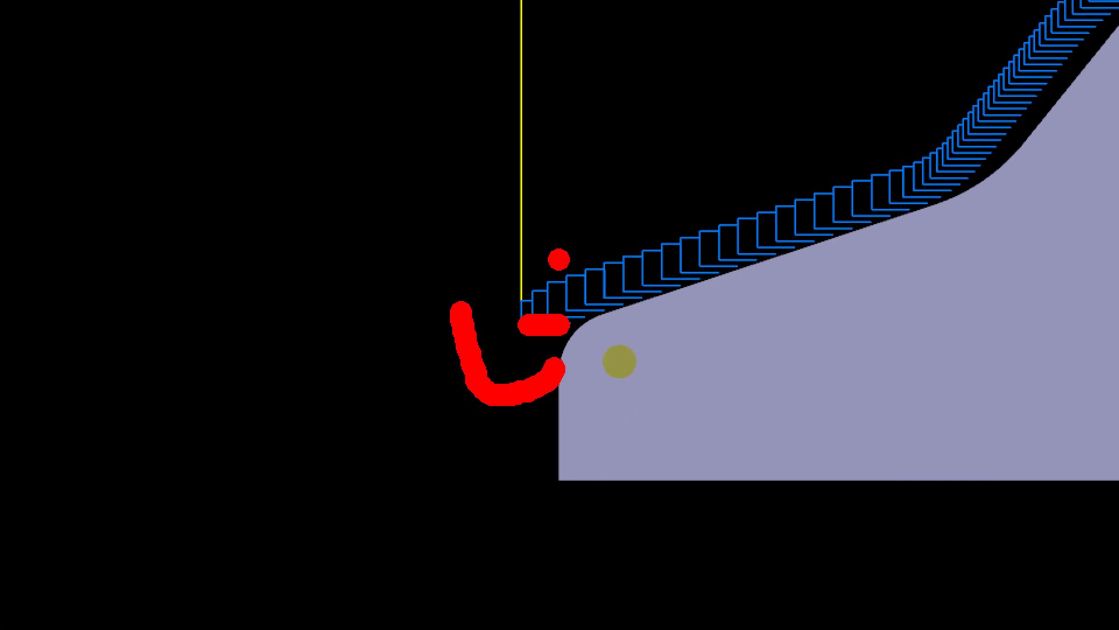
key("Escape")
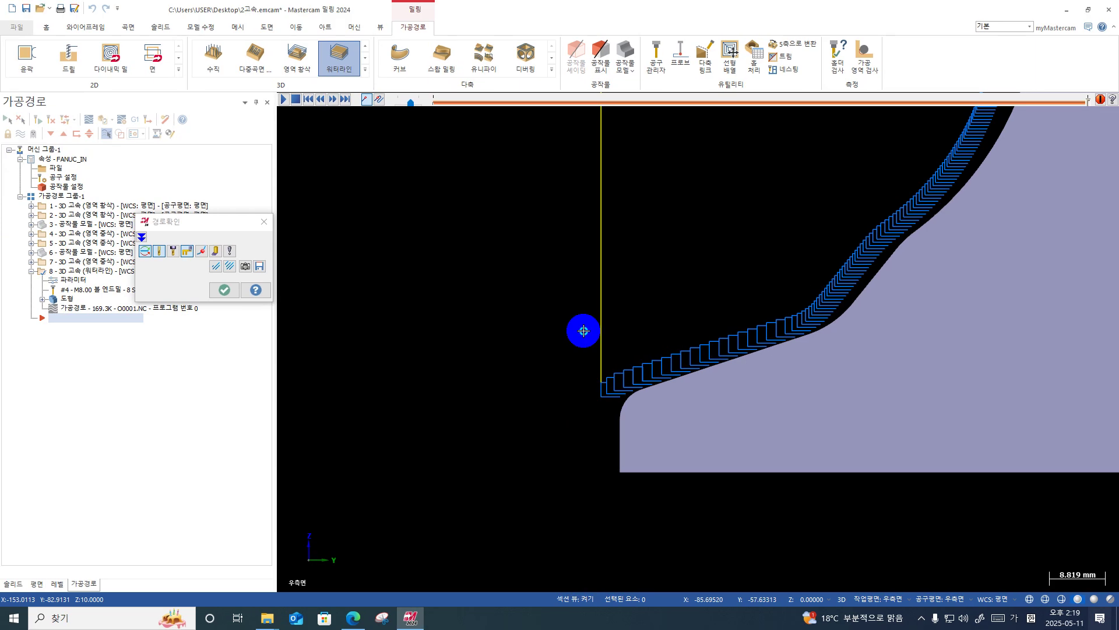
Check the toolpath's extent against the green boundary in the top view (평면), and close the backplot.
right_click(583, 330)
left_click(665, 398)
scroll(649, 252, "down", 4)
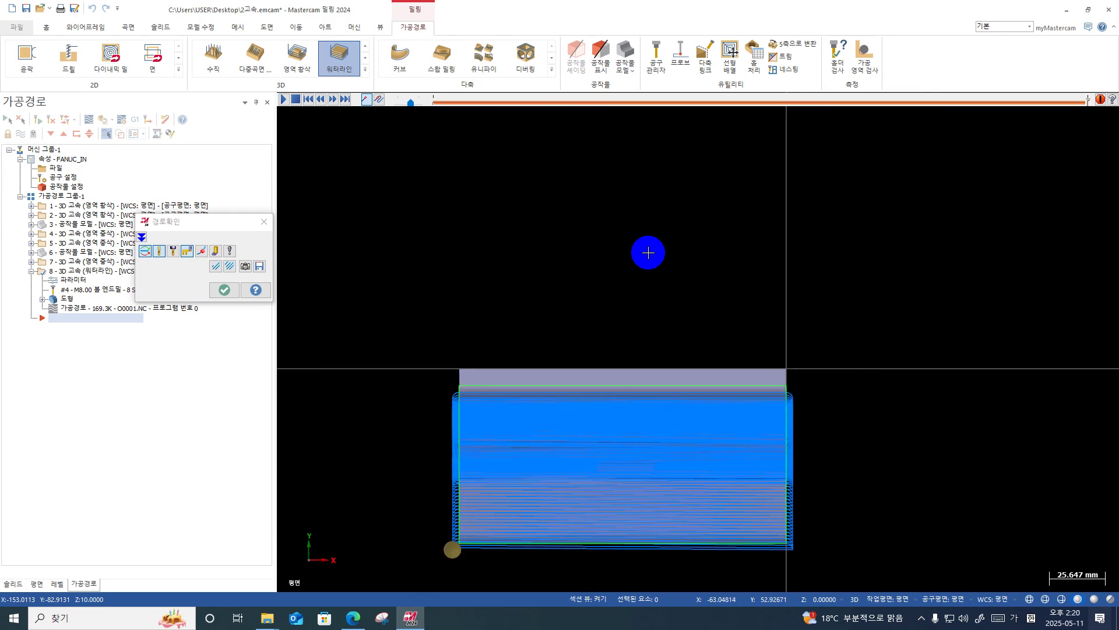
scroll(918, 449, "up", 2)
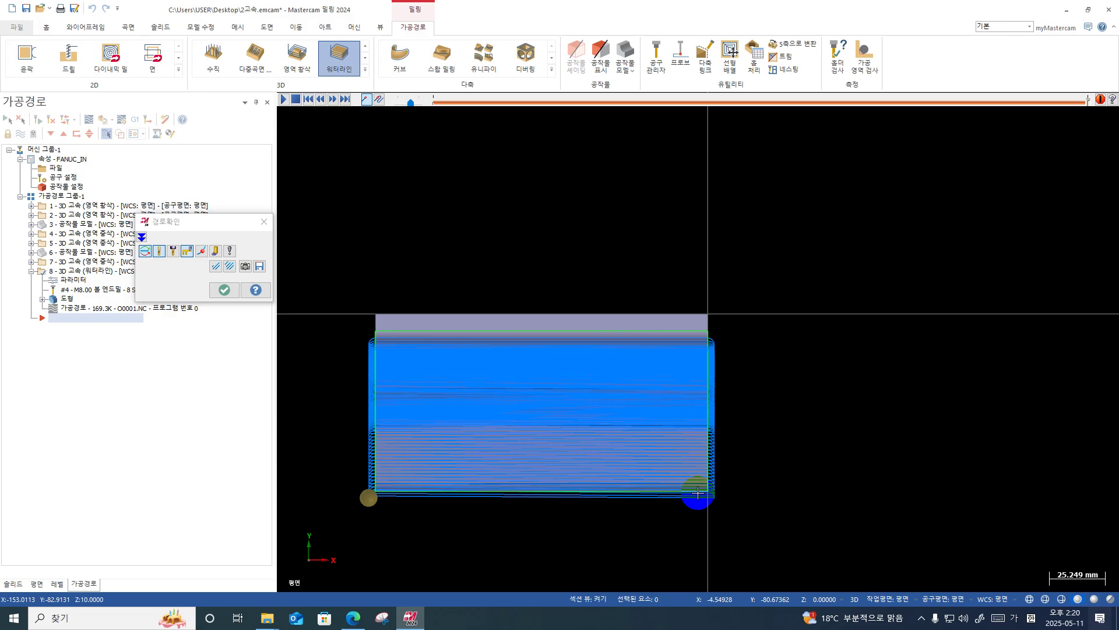
key("Escape")
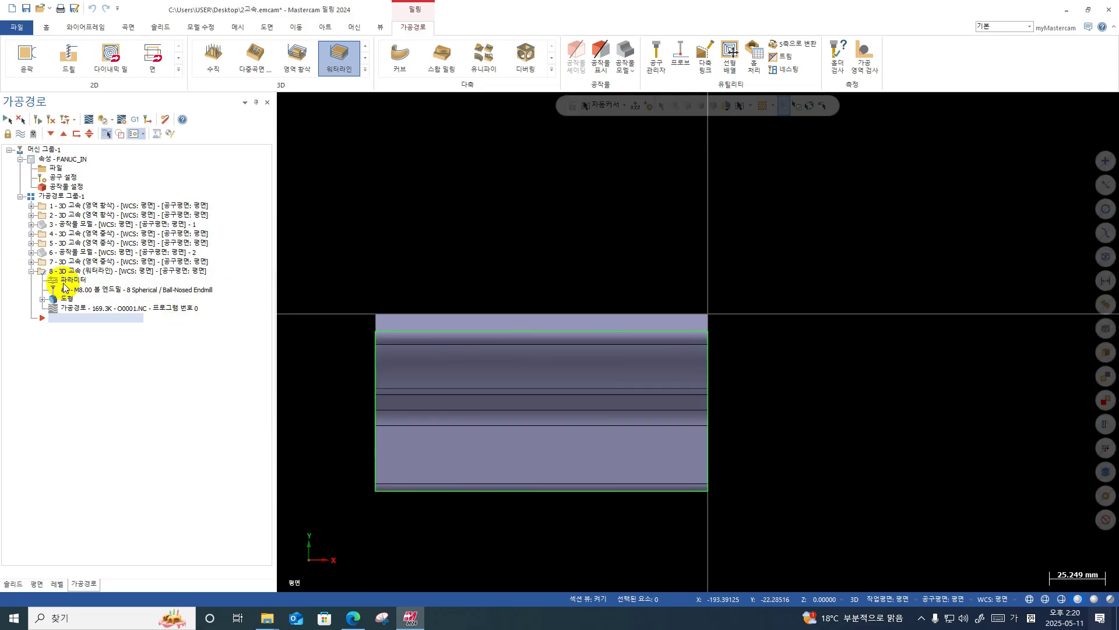
In the waterline operation's 가공경로 제어 settings, set the 포함 option to 공구 접점.
left_click(64, 284)
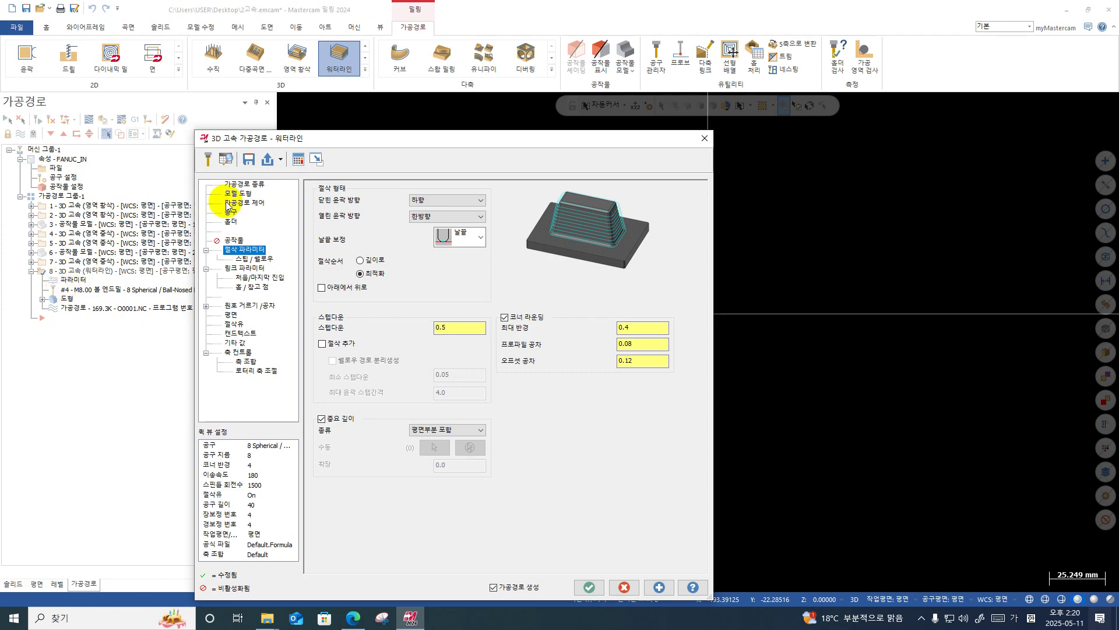
left_click(229, 203)
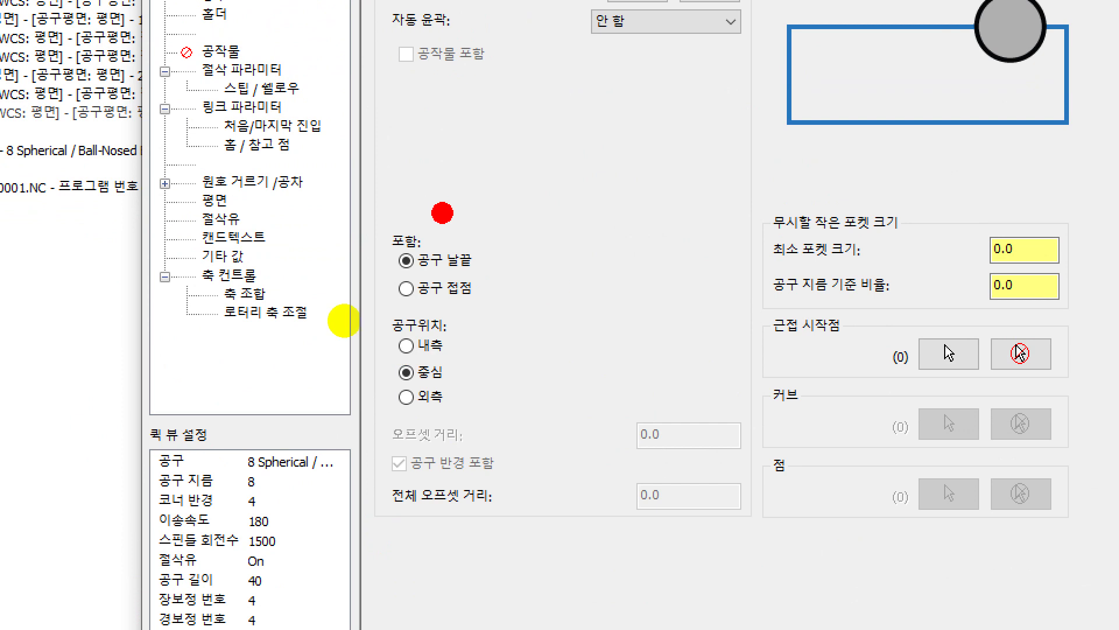
mouse_move(484, 207)
left_mouse_down()
mouse_move(510, 274)
mouse_move(338, 303)
mouse_move(476, 195)
mouse_move(519, 201)
left_mouse_up()
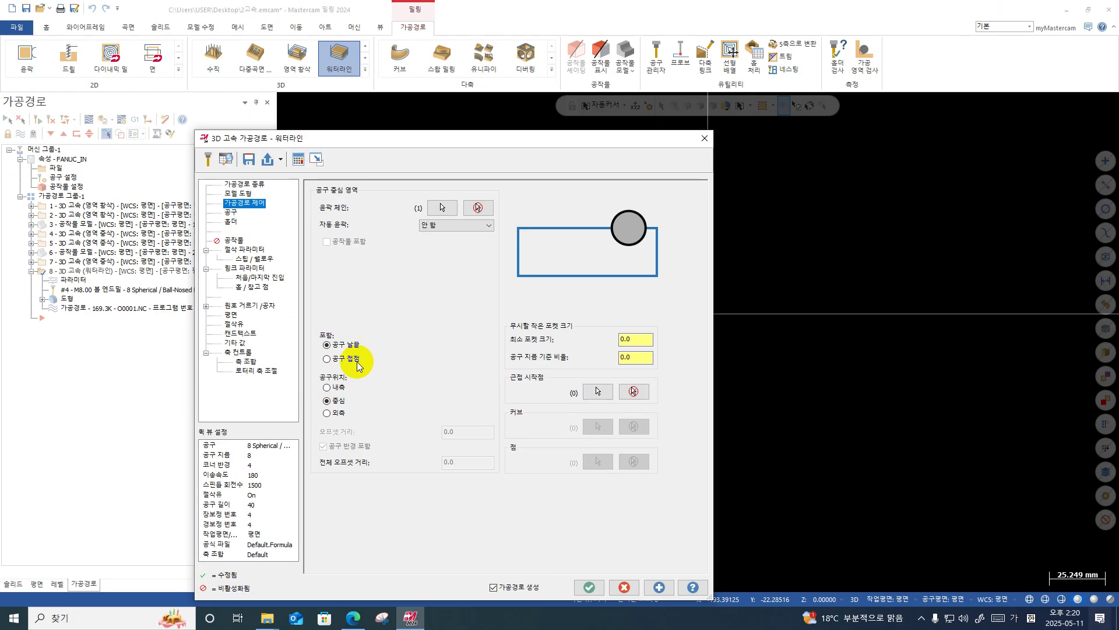
left_click(357, 346)
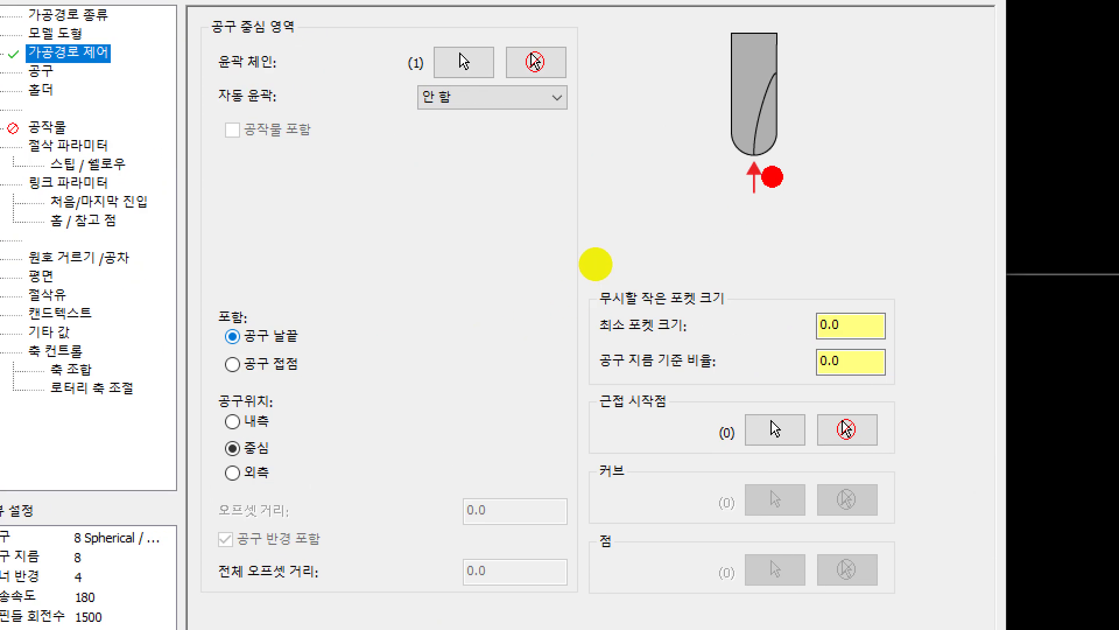
left_click_drag(590, 258, 591, 295)
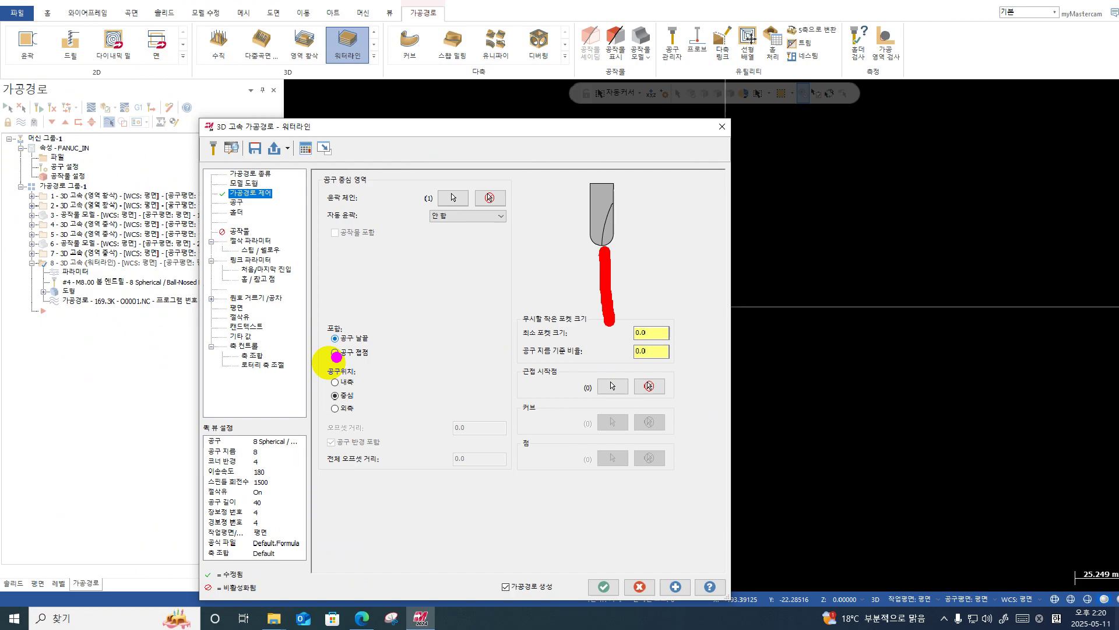
left_click(336, 354)
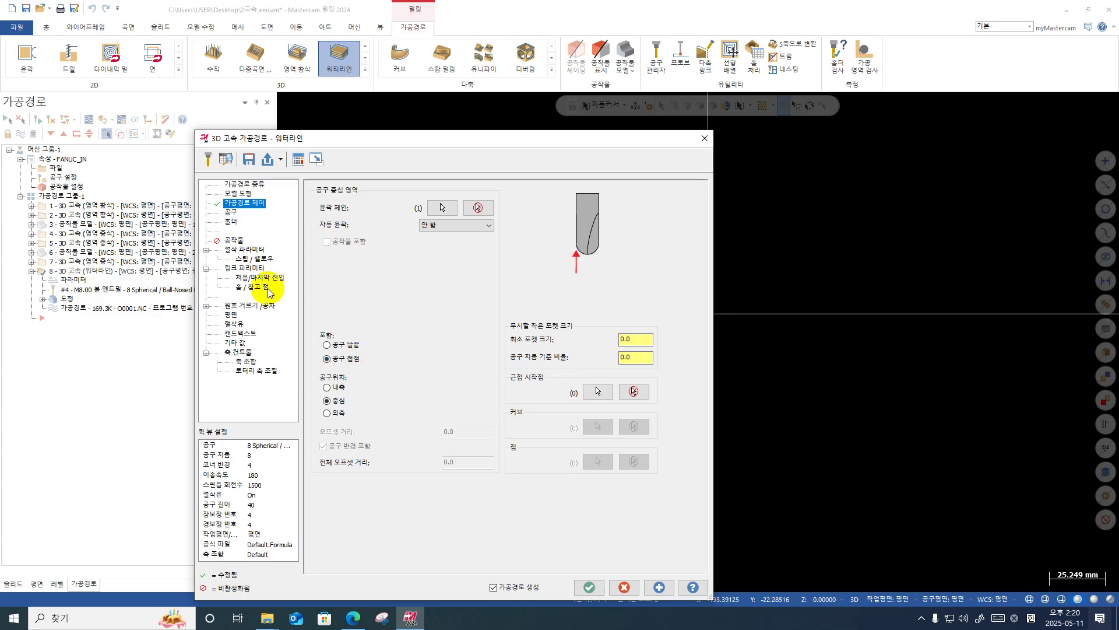
Switch to the mastercam2025.pdf manual and go back from the 중요 깊이 section to around page 307.
left_click(352, 618)
scroll(506, 235, "up", 18)
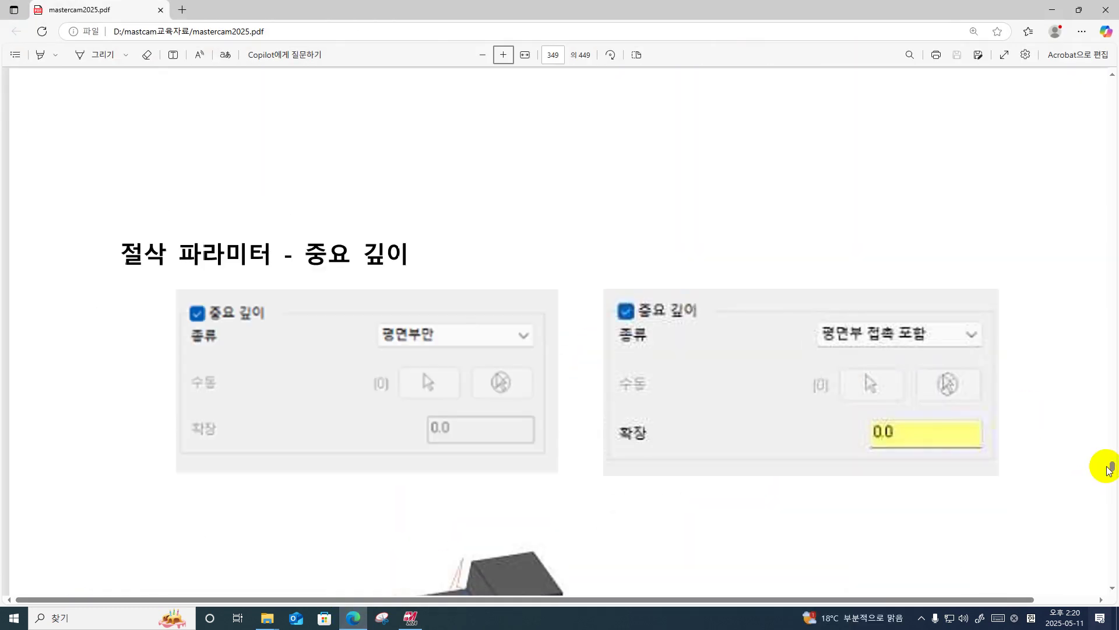
left_click(1107, 467)
left_click_drag(1112, 469, 1108, 453)
left_click_drag(1110, 455, 1111, 431)
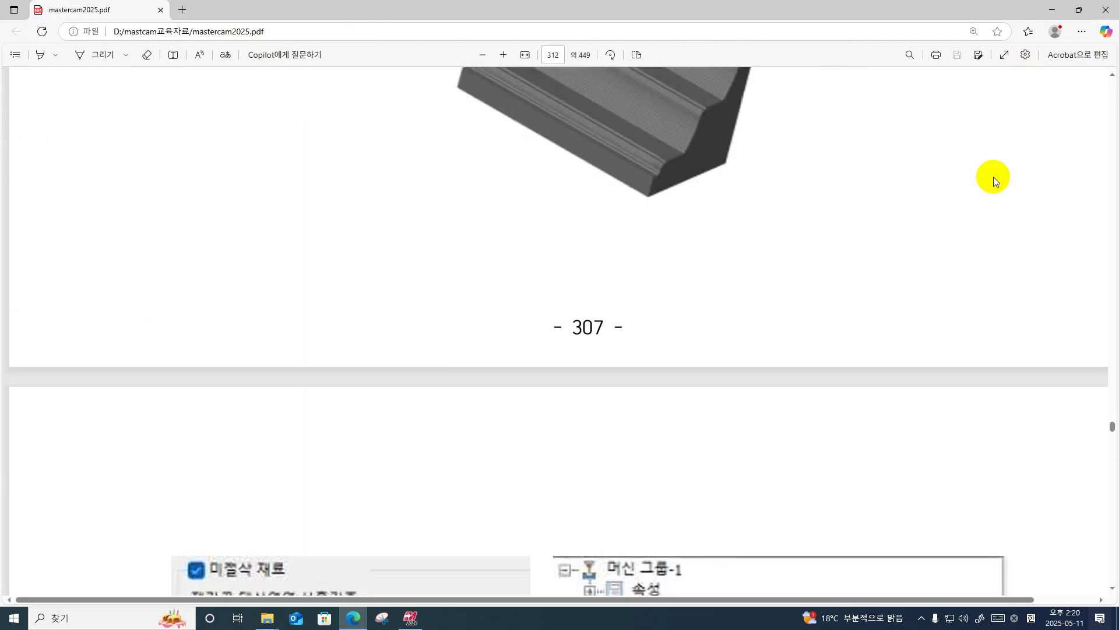
Look through manual pages 307 to 312 for the stock model, holder change and 미절삭 재료처리 examples.
left_click(483, 55)
left_click(483, 55)
scroll(627, 332, "down", 15)
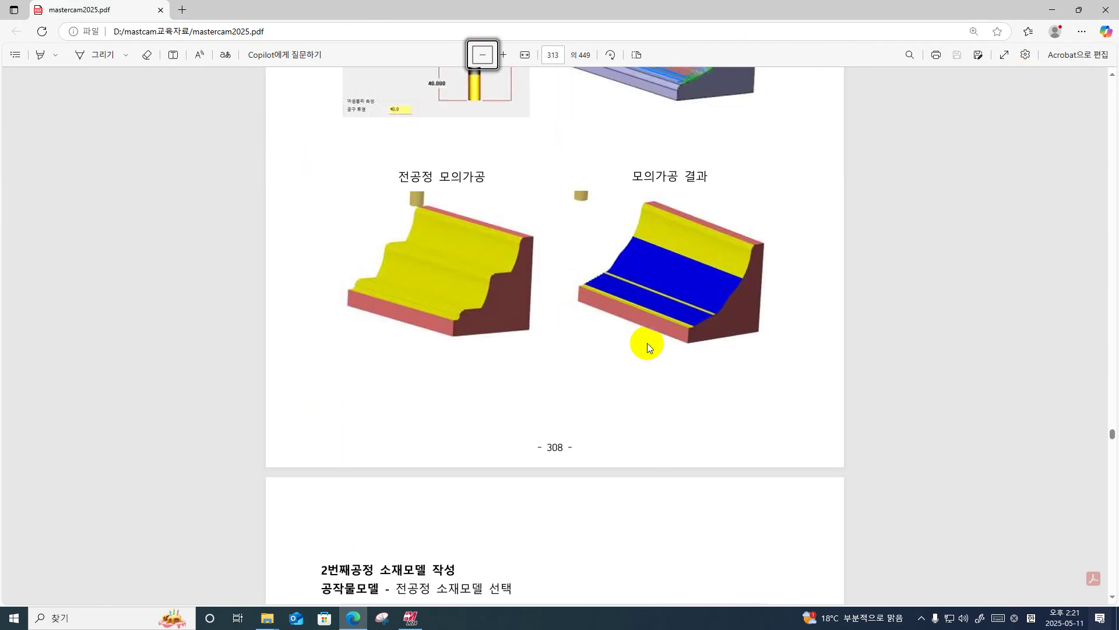
scroll(627, 346, "down", 20)
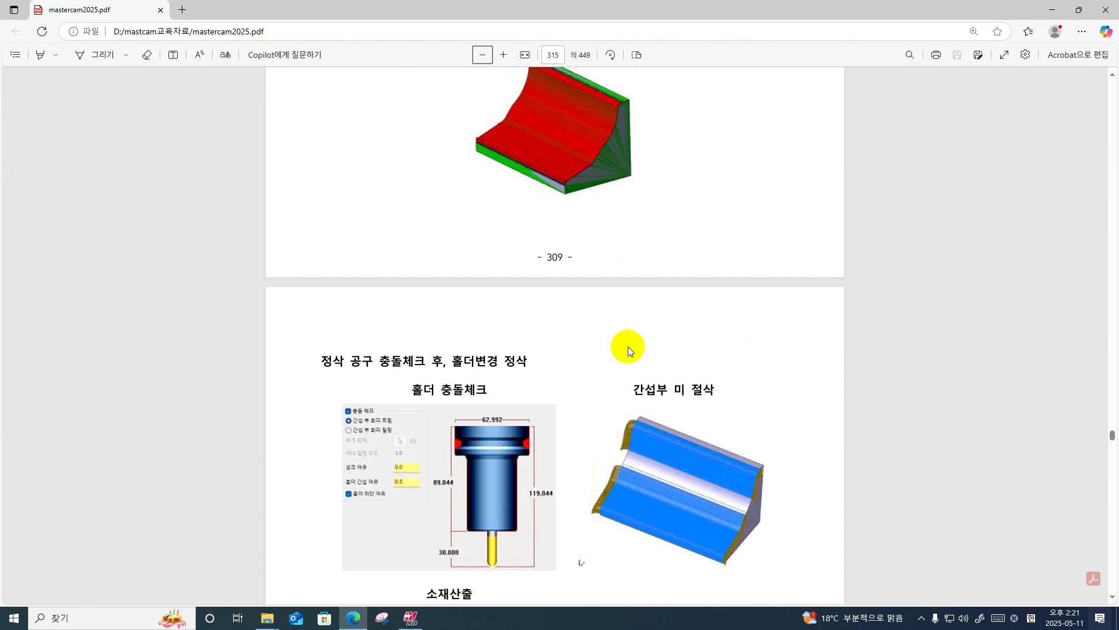
scroll(632, 350, "down", 15)
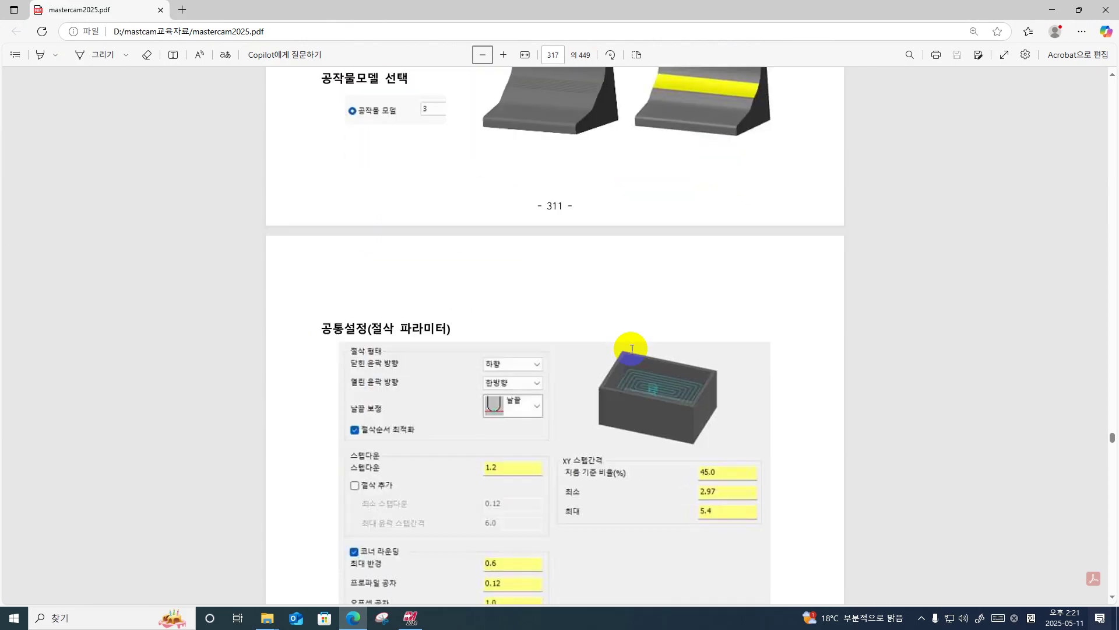
scroll(631, 362, "up", 20)
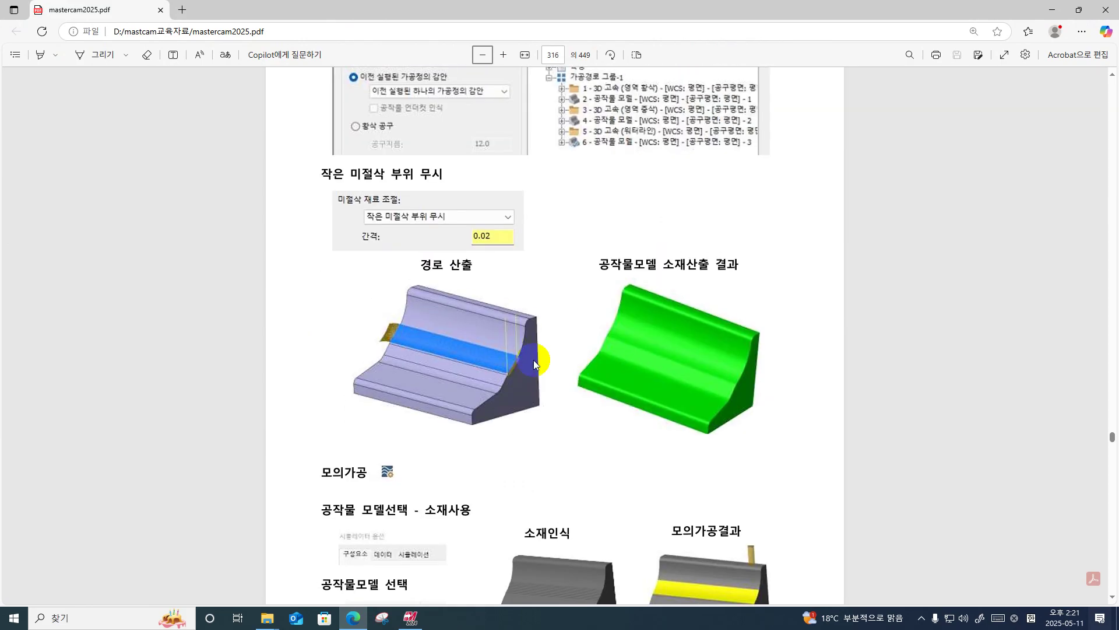
scroll(489, 282, "up", 8)
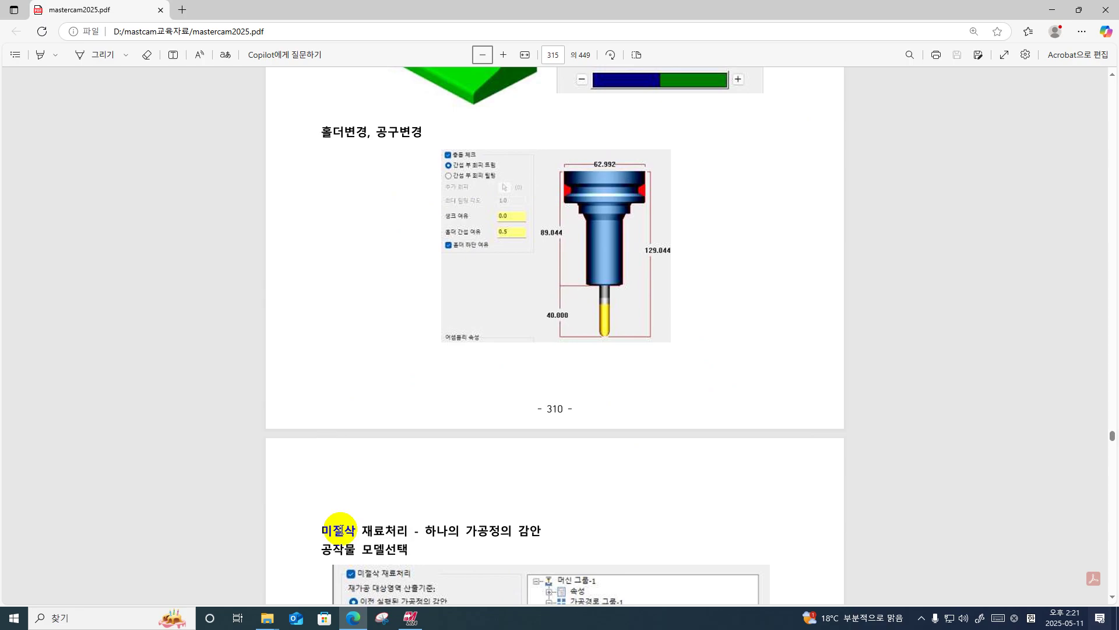
Look through manual pages 310 to 320 for the stock simulation, step-down, XY step-over, contact and retract height settings.
scroll(362, 460, "down", 5)
scroll(392, 457, "down", 4)
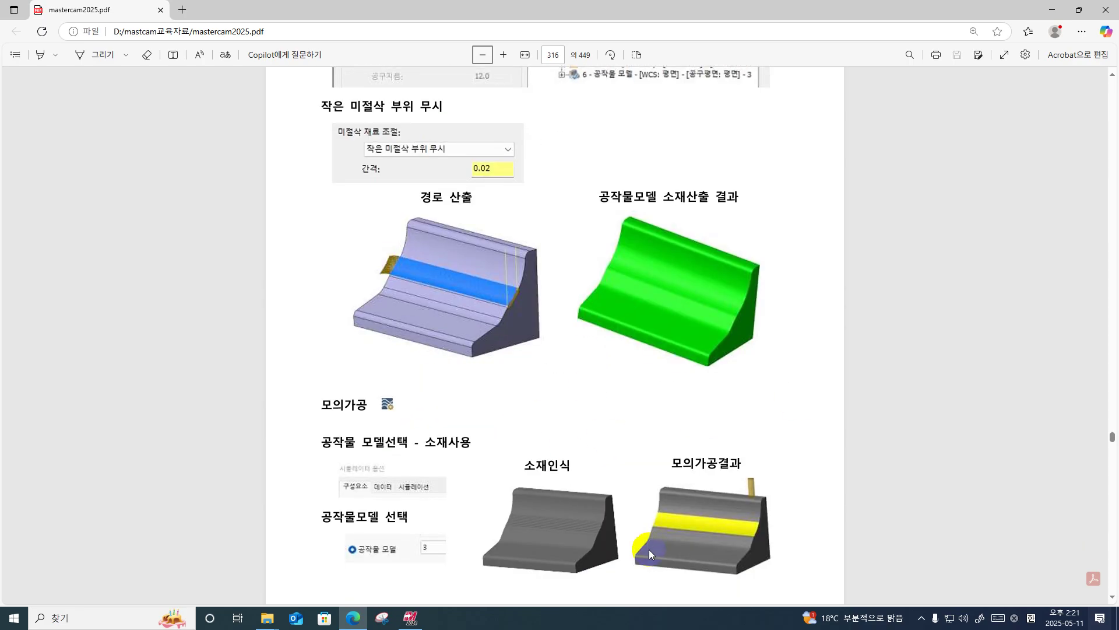
scroll(501, 273, "down", 4)
scroll(489, 392, "down", 20)
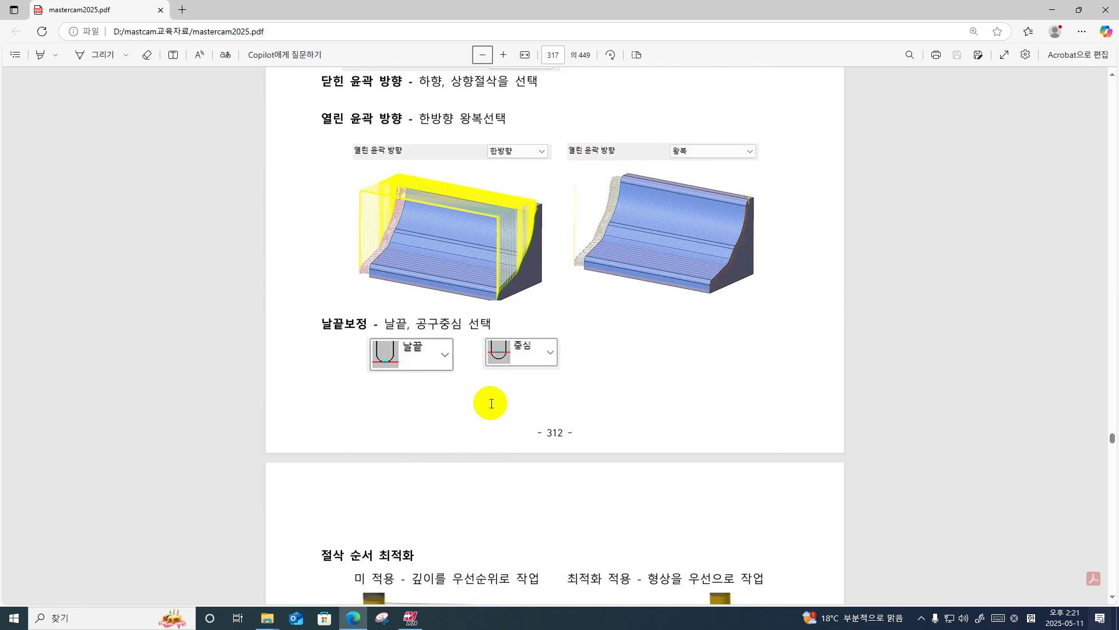
scroll(492, 403, "down", 20)
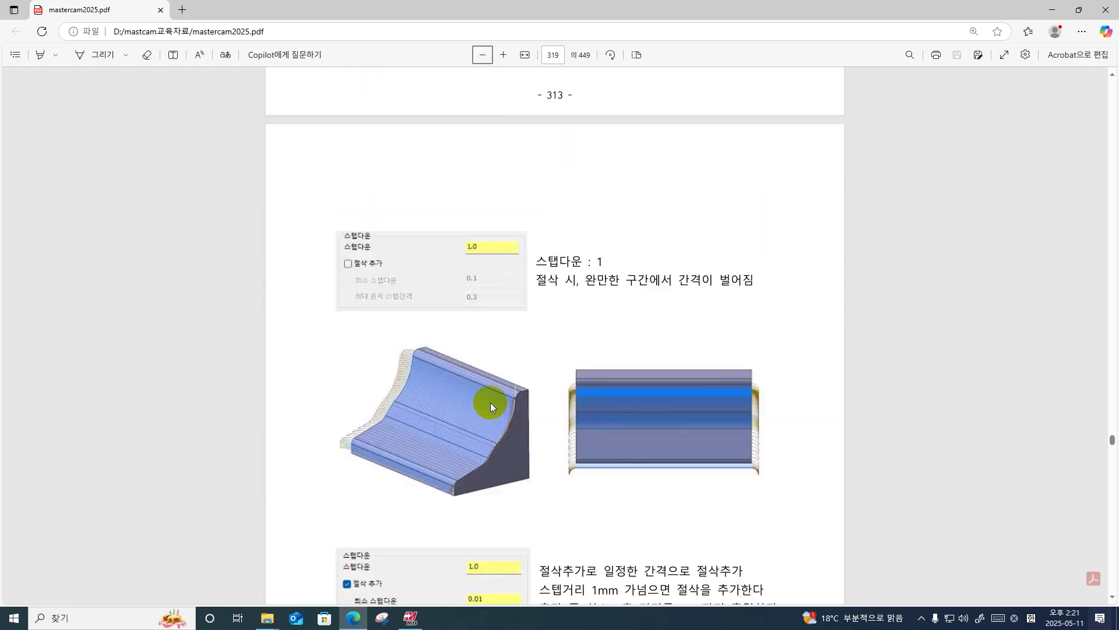
scroll(491, 402, "down", 18)
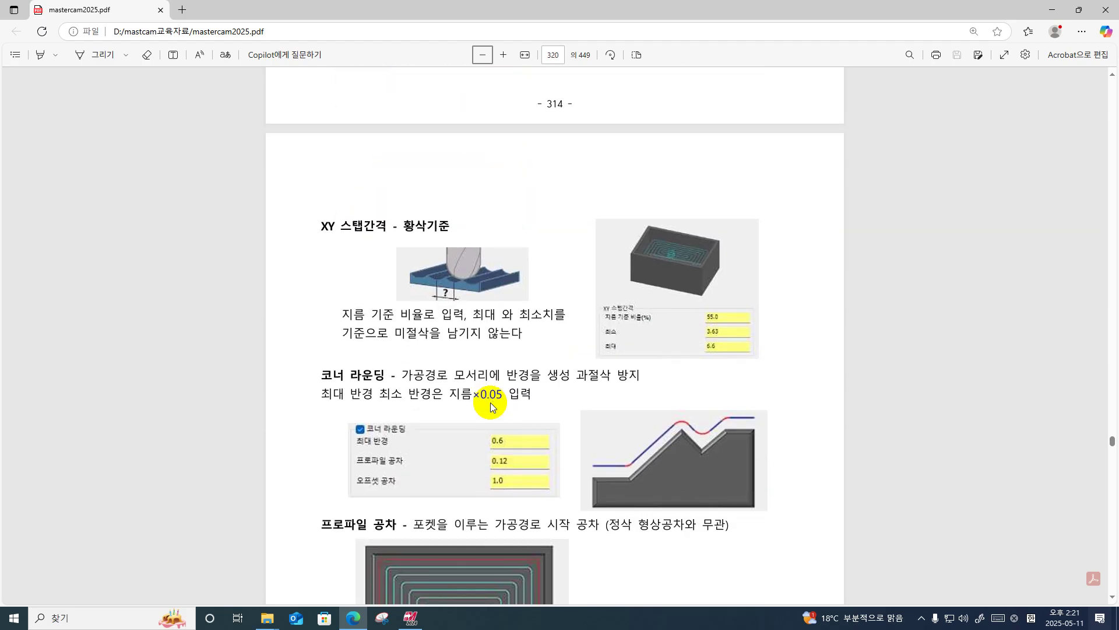
scroll(491, 402, "down", 18)
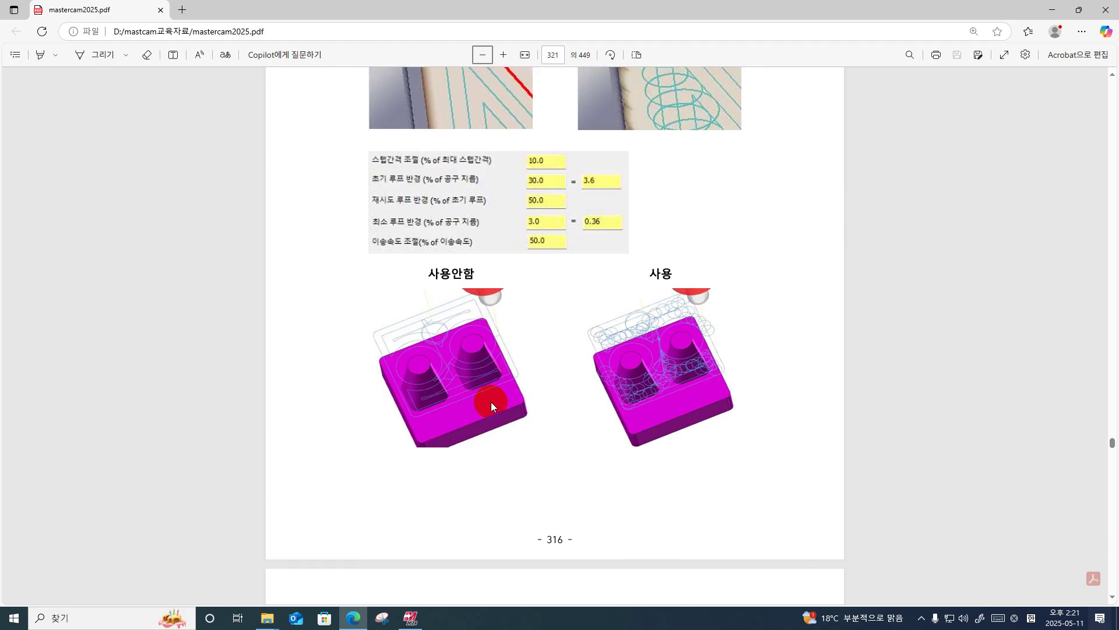
scroll(491, 403, "down", 20)
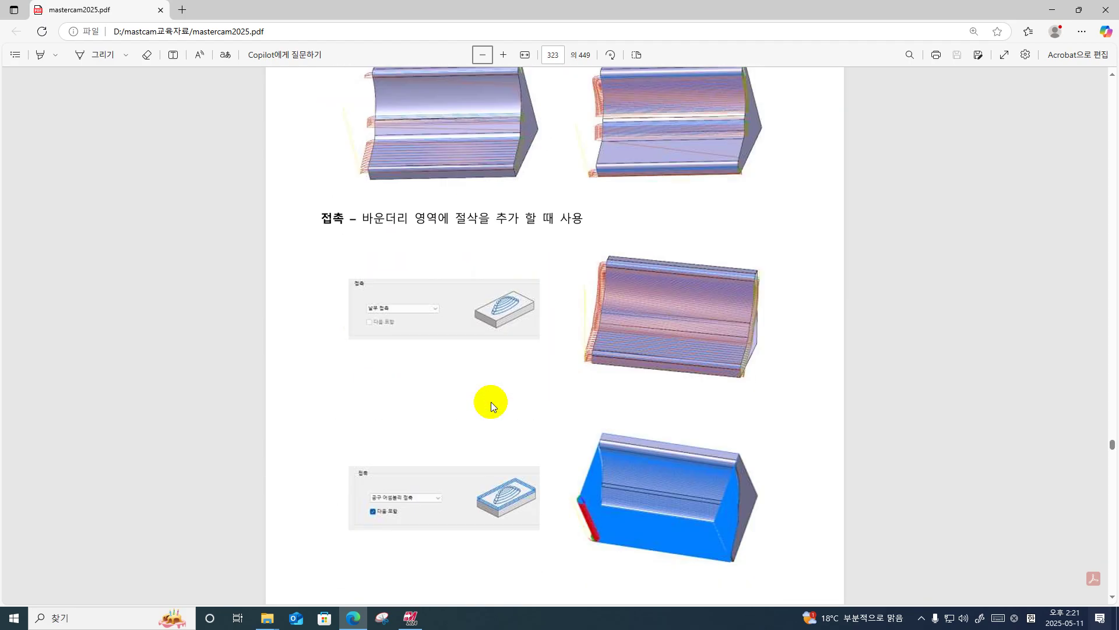
scroll(491, 402, "down", 14)
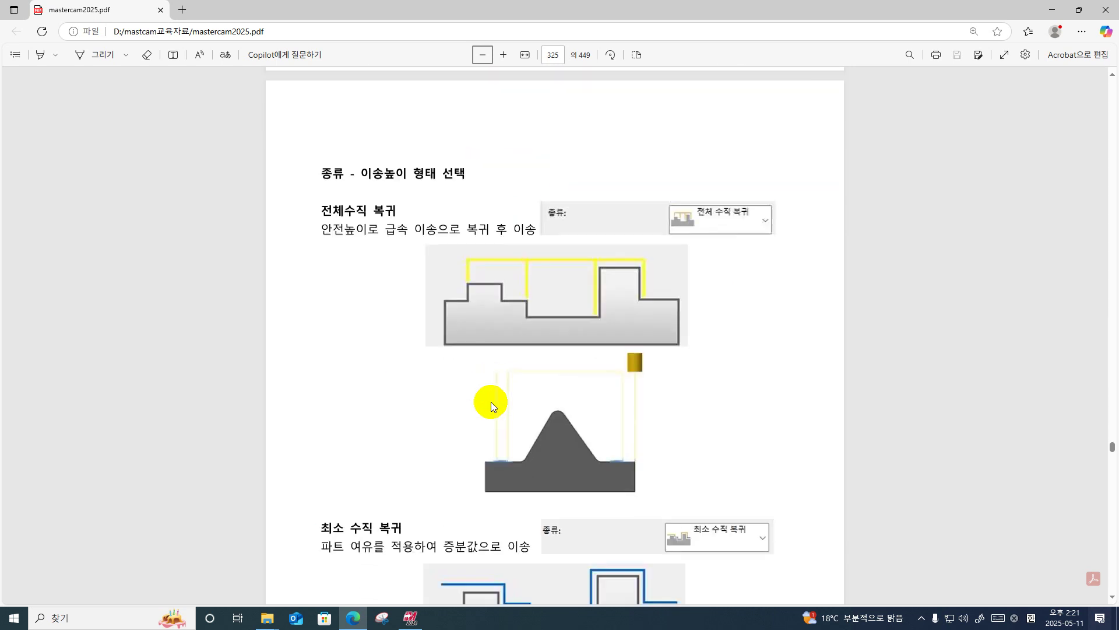
Glance at the waterline dialog in Mastercam, and go back in the PDF manual to the 포함 section on page 302.
left_click(410, 623)
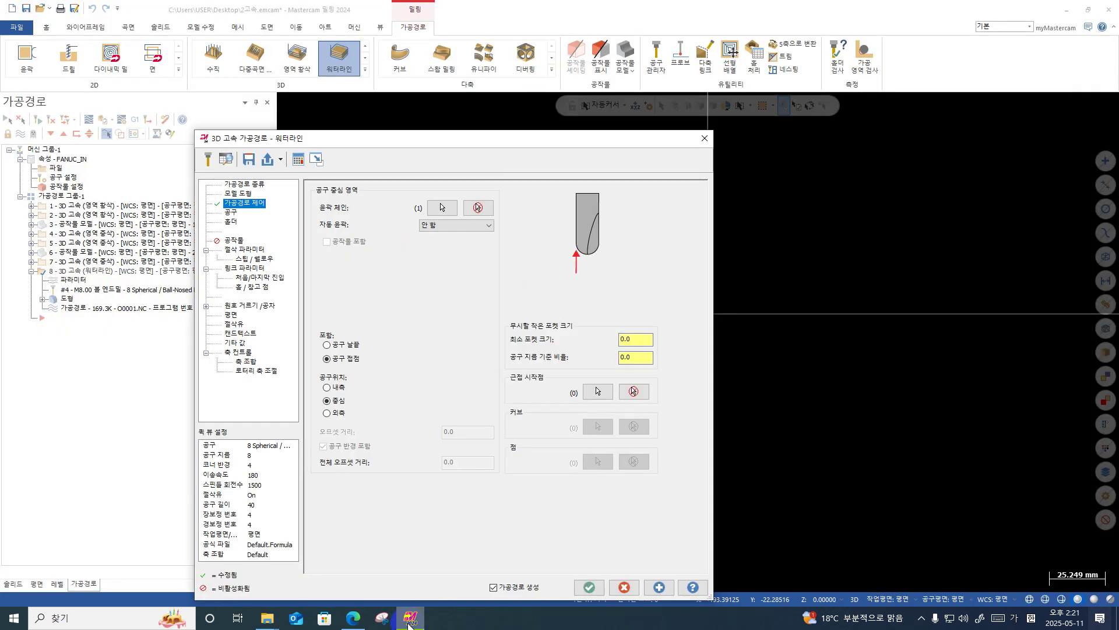
left_click(410, 623)
scroll(685, 337, "up", 12)
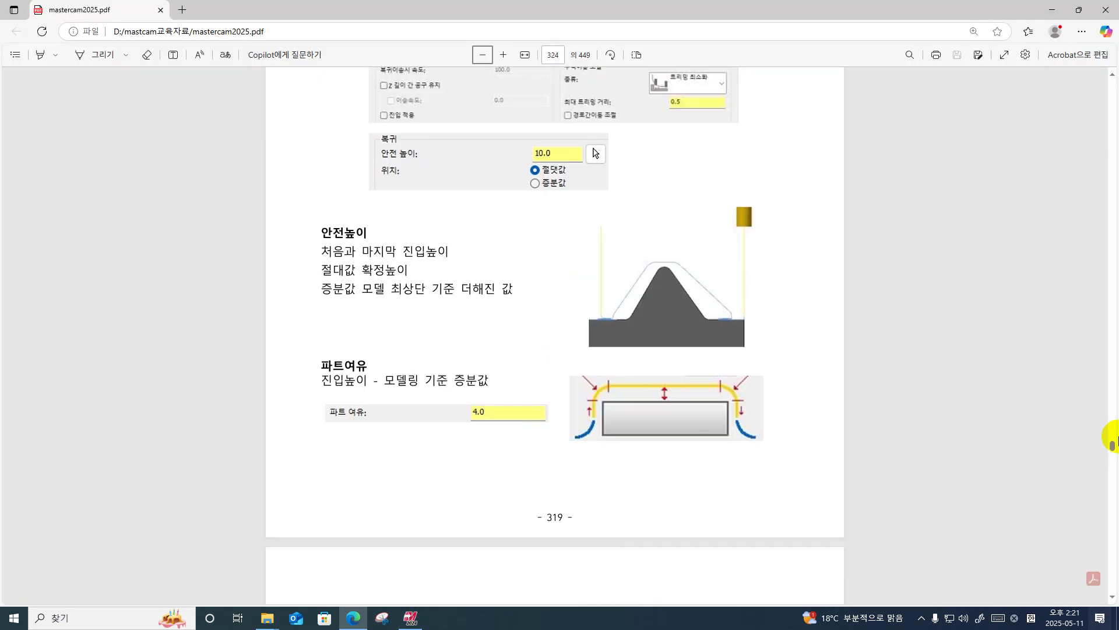
scroll(1112, 439, "up", 20)
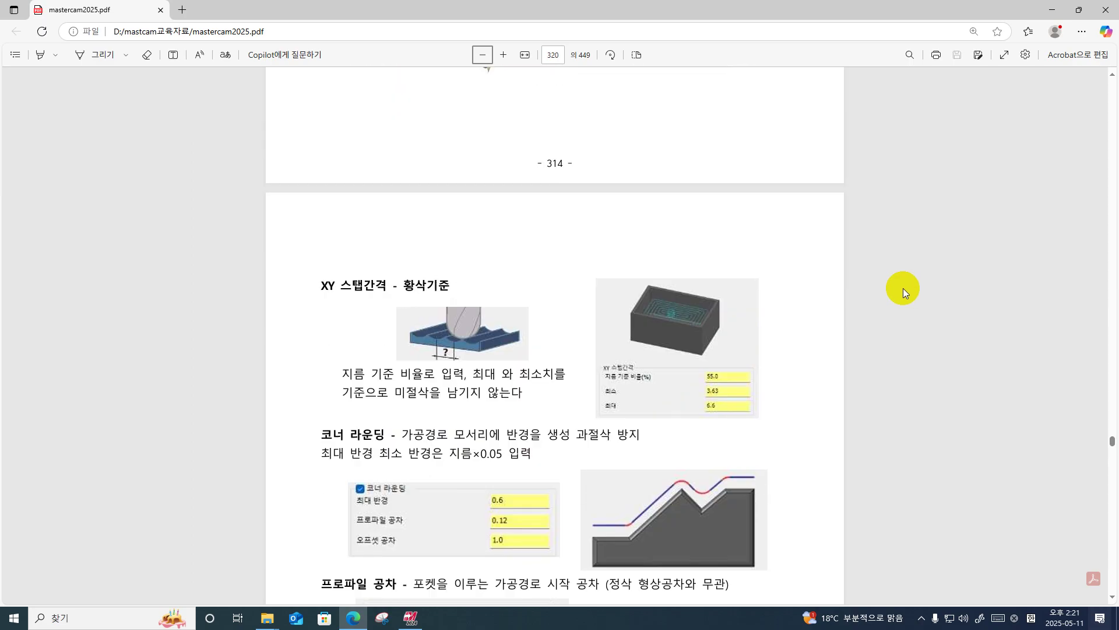
scroll(903, 288, "up", 5)
scroll(1103, 341, "up", 12)
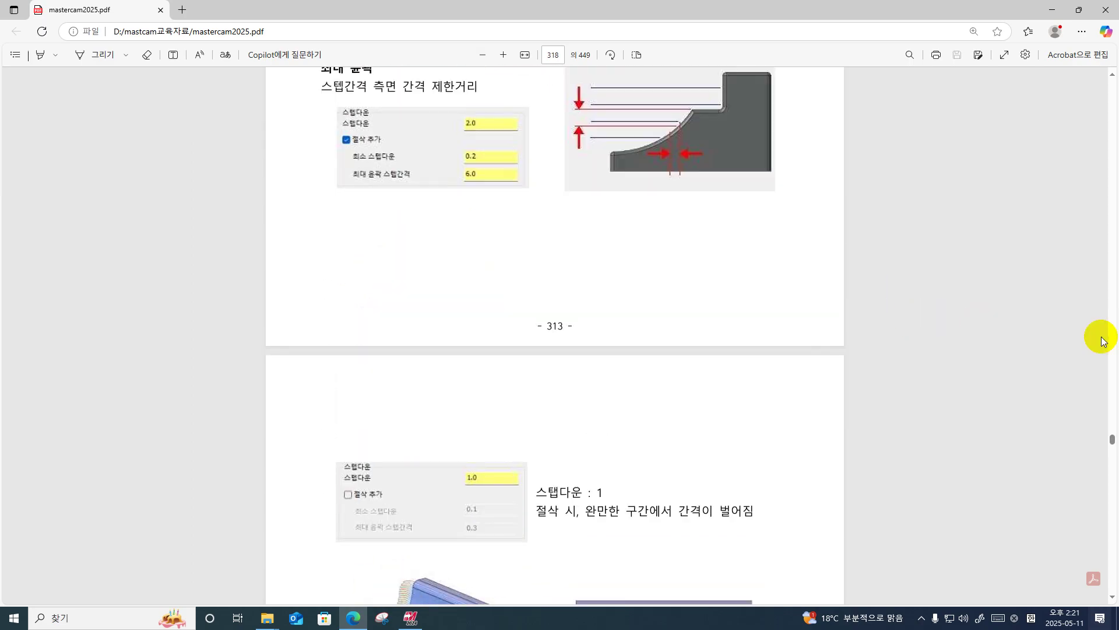
scroll(1082, 425, "up", 15)
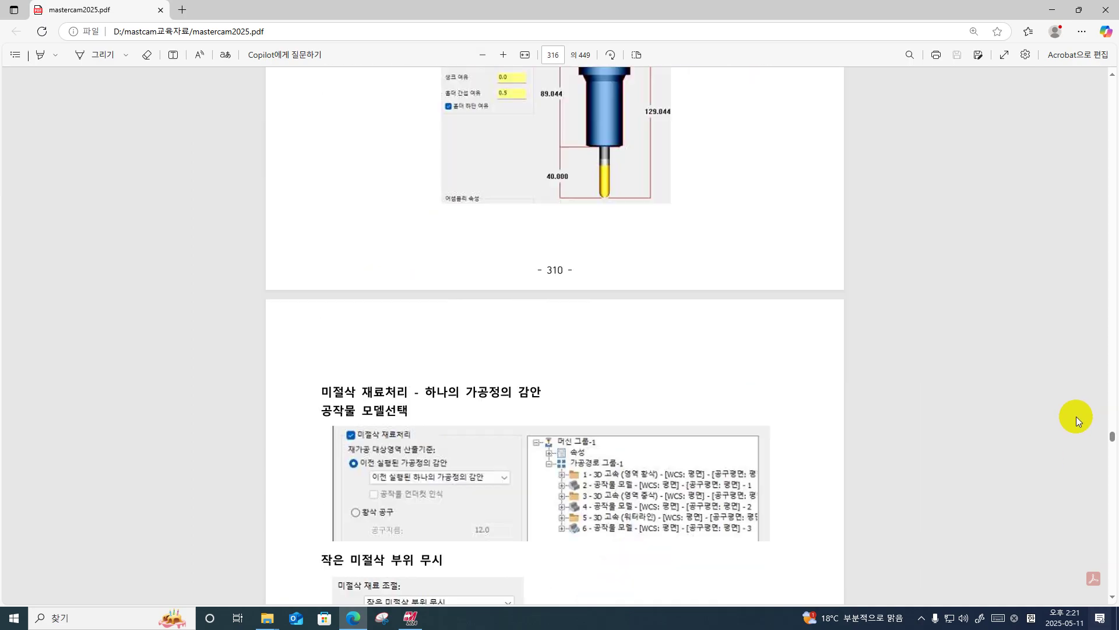
scroll(1076, 416, "up", 20)
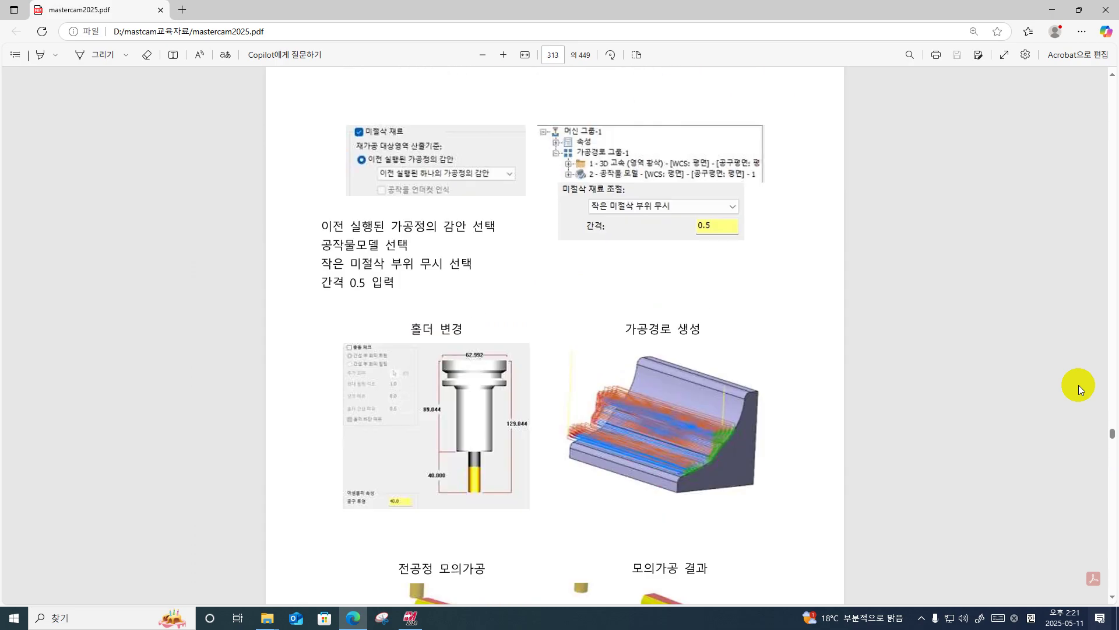
scroll(1079, 385, "up", 20)
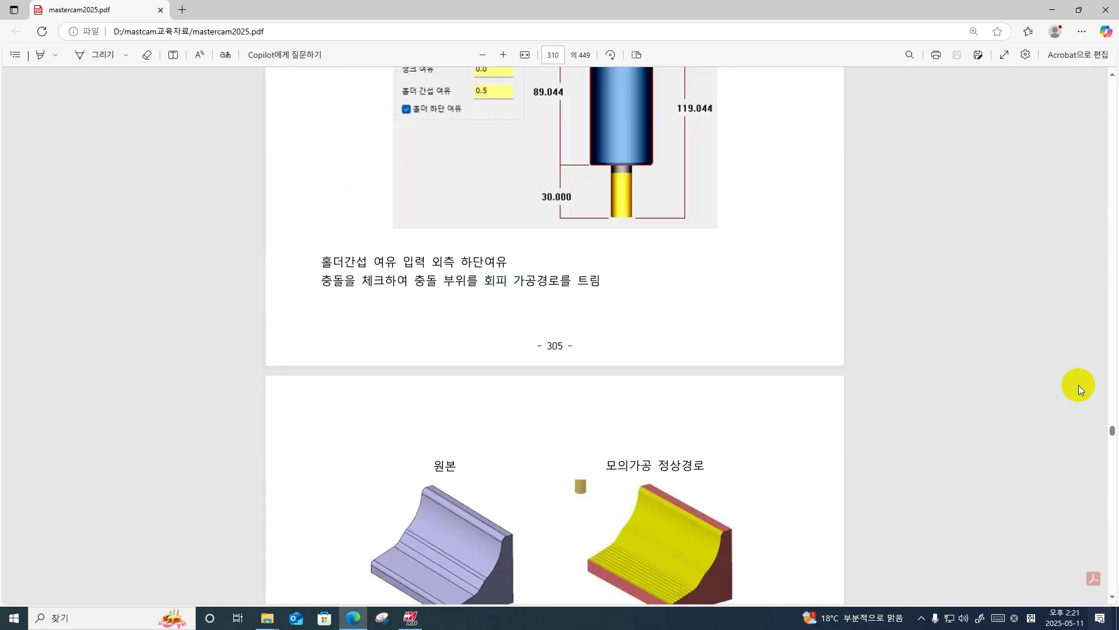
scroll(1079, 385, "up", 15)
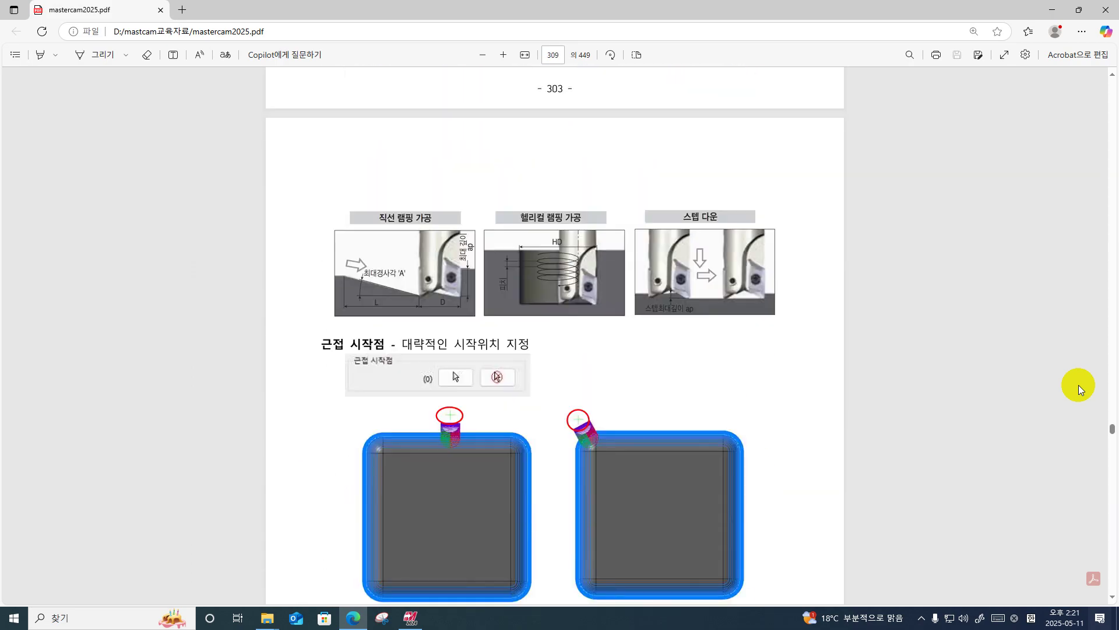
scroll(1079, 385, "down", 8)
scroll(1079, 383, "up", 11)
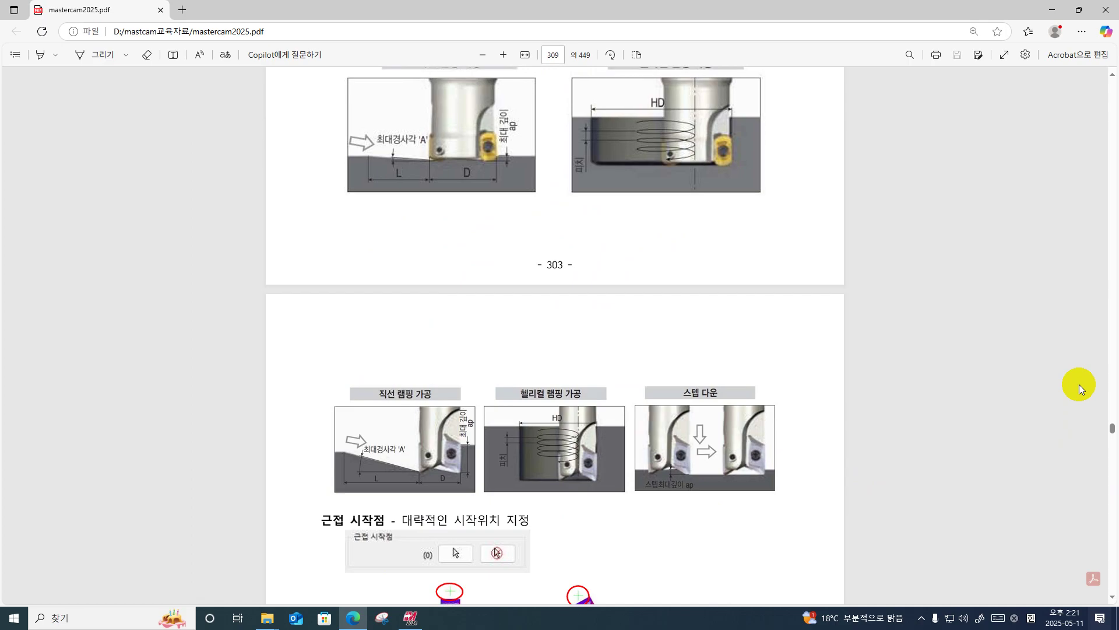
scroll(1079, 384, "up", 8)
scroll(1079, 384, "up", 3)
scroll(1079, 383, "down", 3)
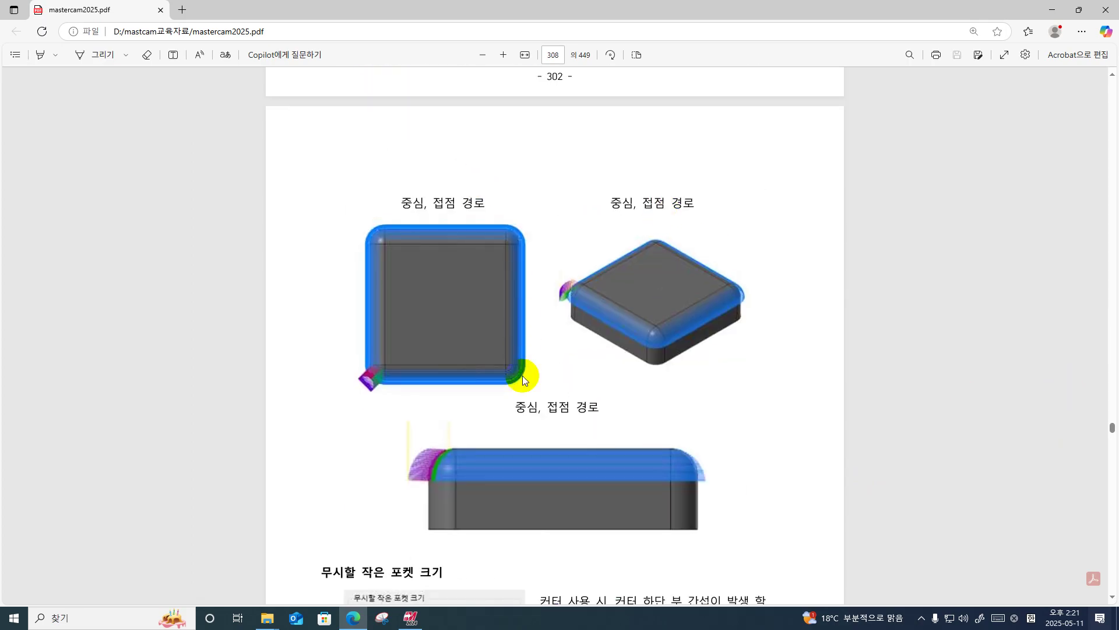
scroll(561, 427, "up", 12)
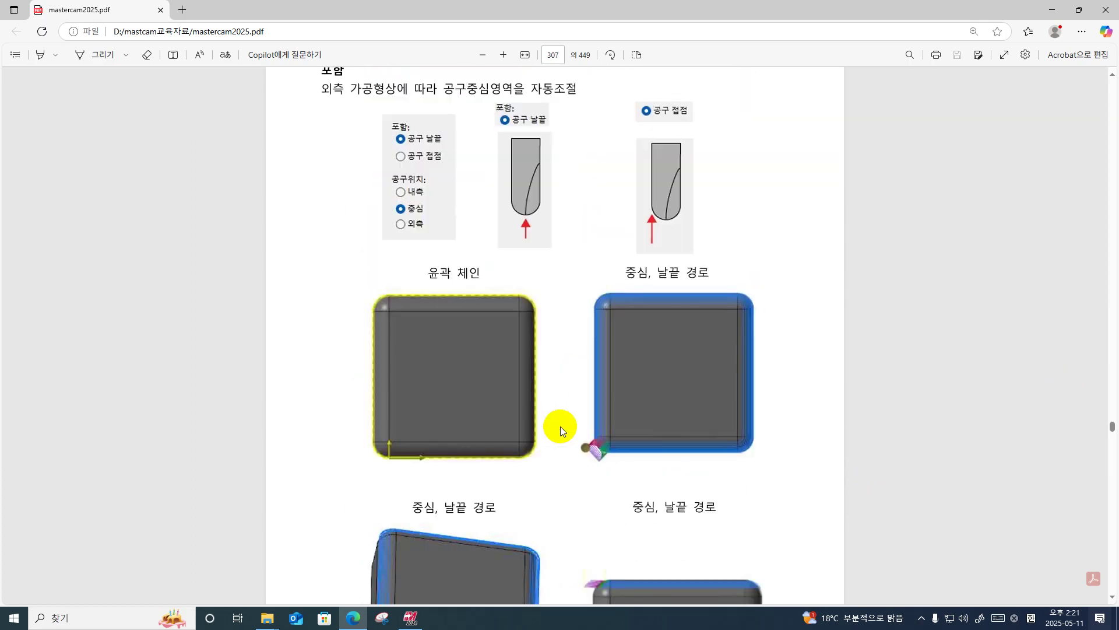
Compare the manual's 날끝 and 접점 path examples for the 중심 tool position on pages 302 and 303.
scroll(560, 426, "down", 1)
scroll(555, 425, "up", 3)
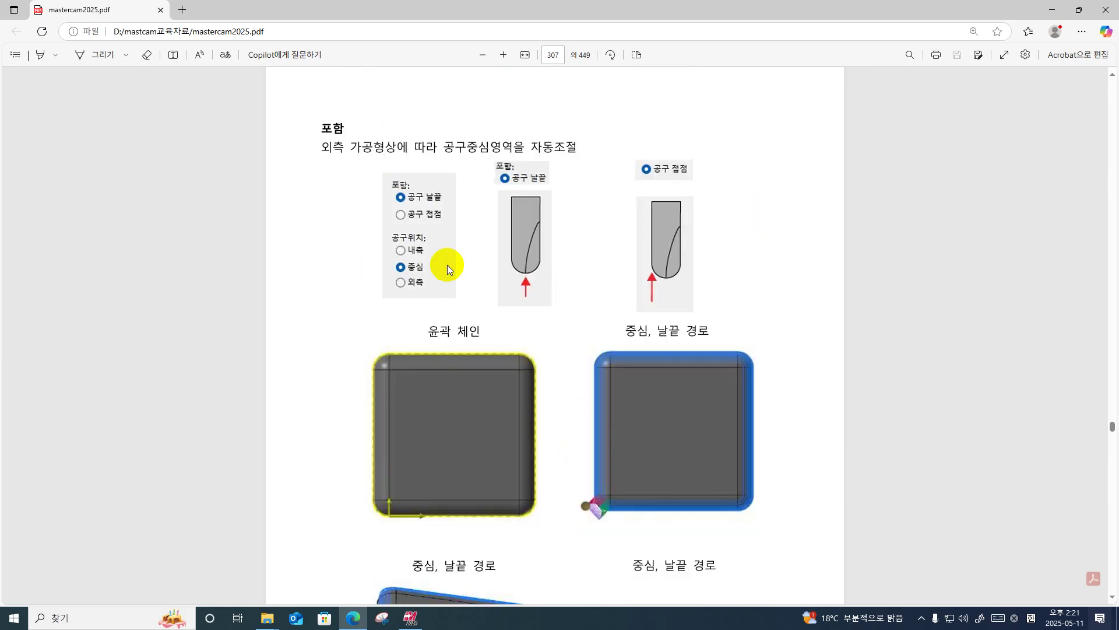
scroll(720, 367, "down", 5)
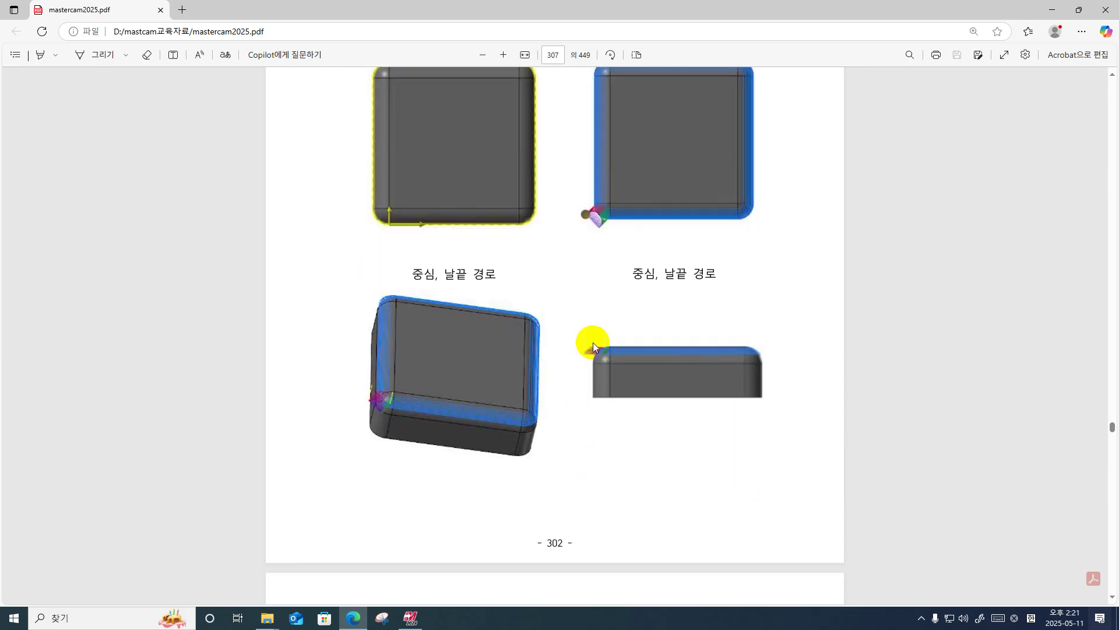
scroll(594, 244, "down", 2)
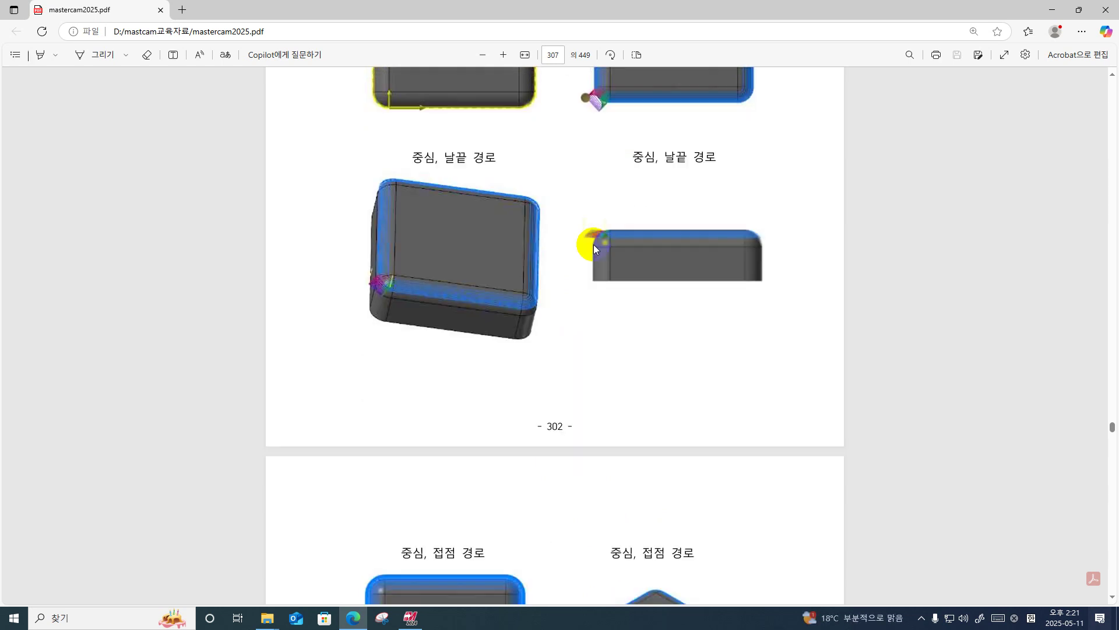
scroll(577, 250, "up", 8)
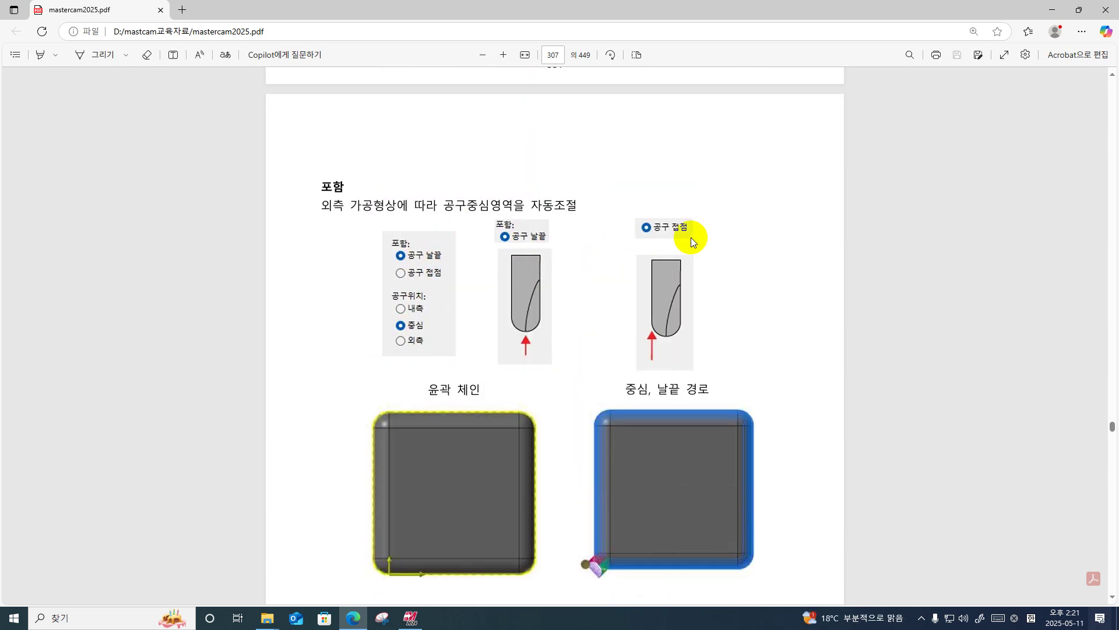
scroll(593, 365, "down", 10)
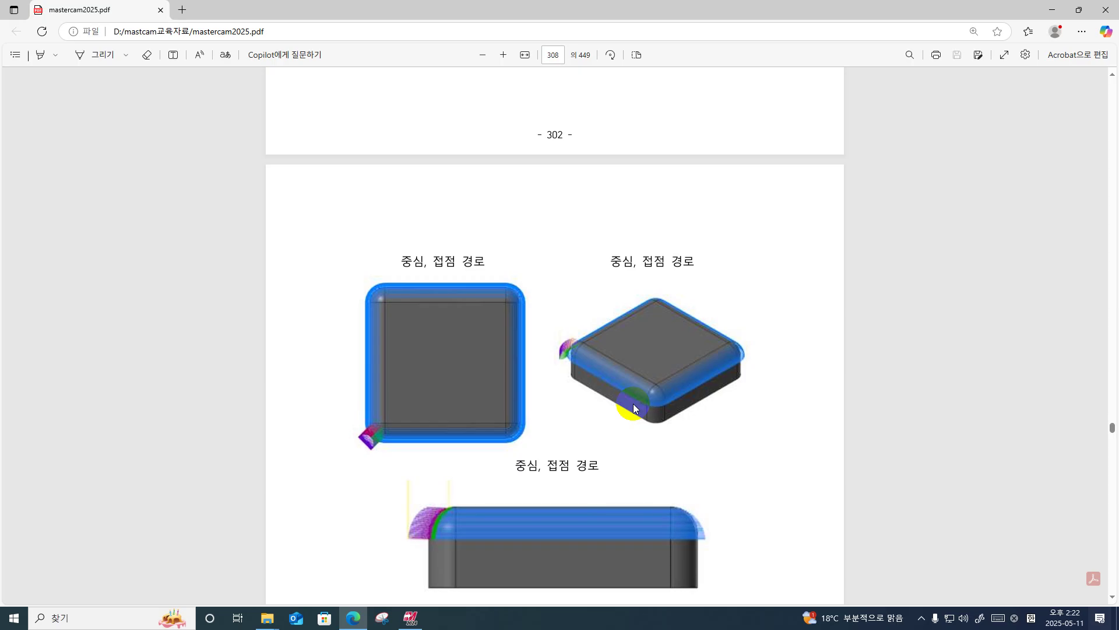
scroll(428, 428, "down", 5)
scroll(426, 430, "up", 3)
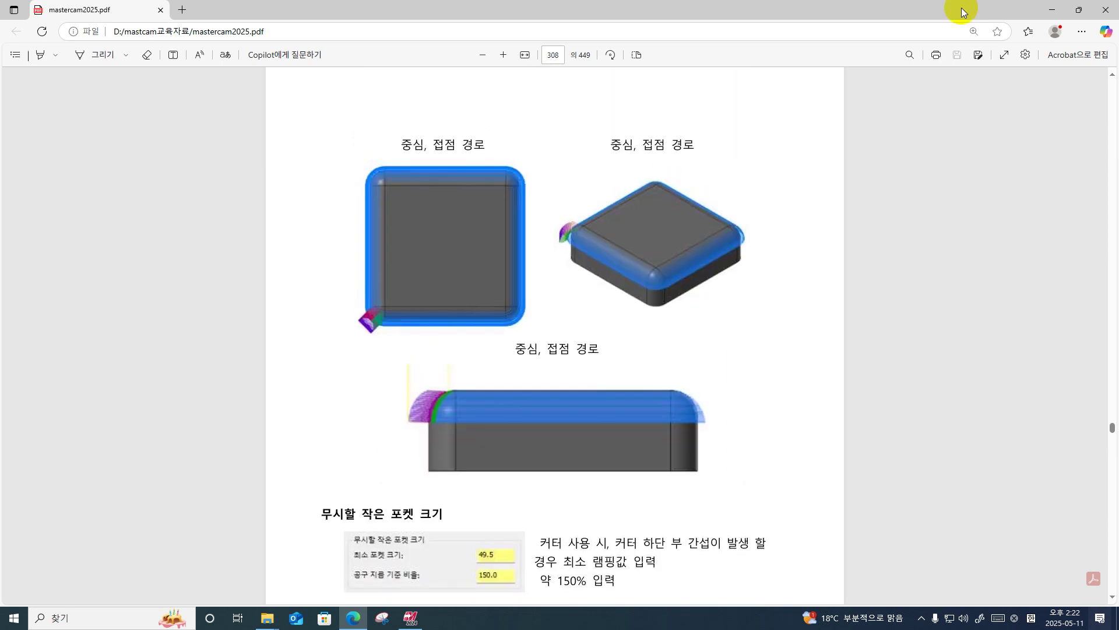
Return to Mastercam and accept the waterline parameters to regenerate operation 8's toolpath.
left_click(1052, 10)
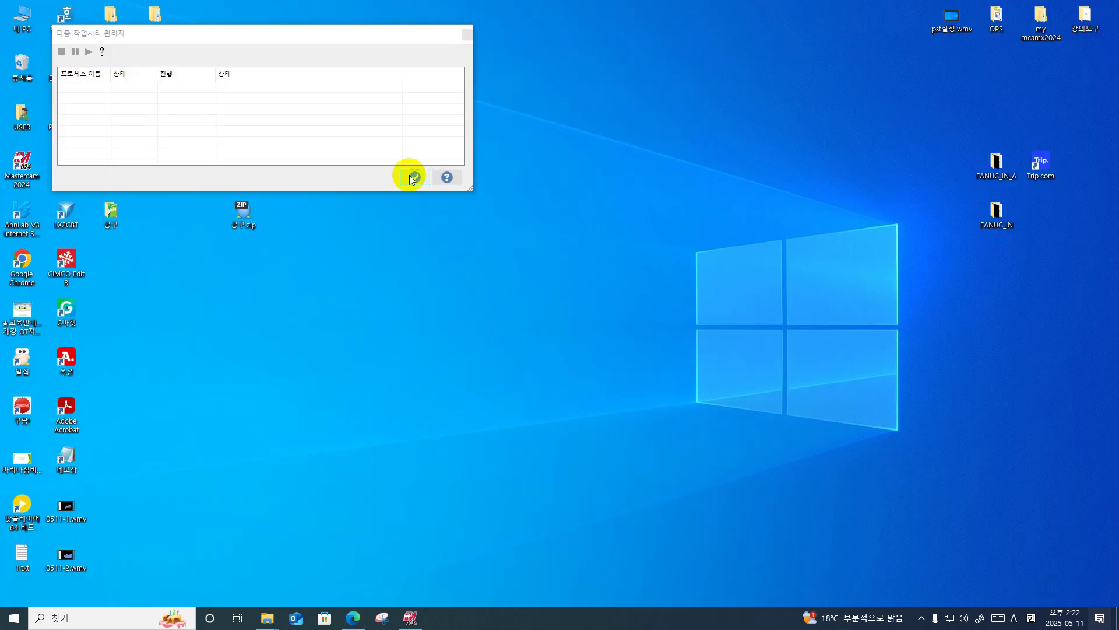
left_click(413, 178)
left_click(411, 620)
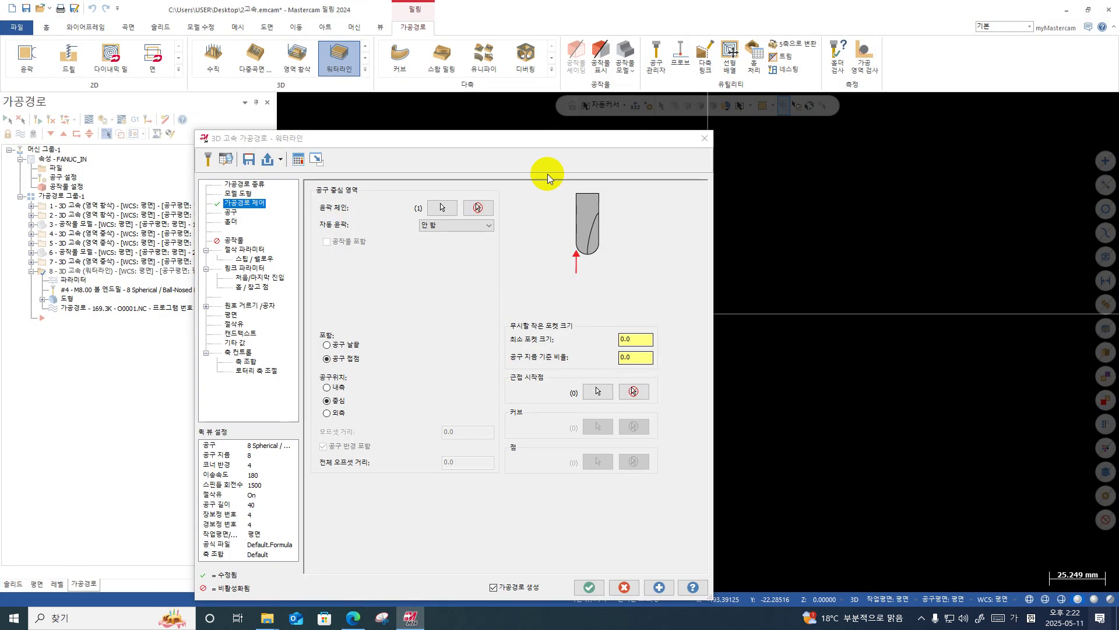
left_click_drag(534, 138, 456, 38)
left_click(502, 489)
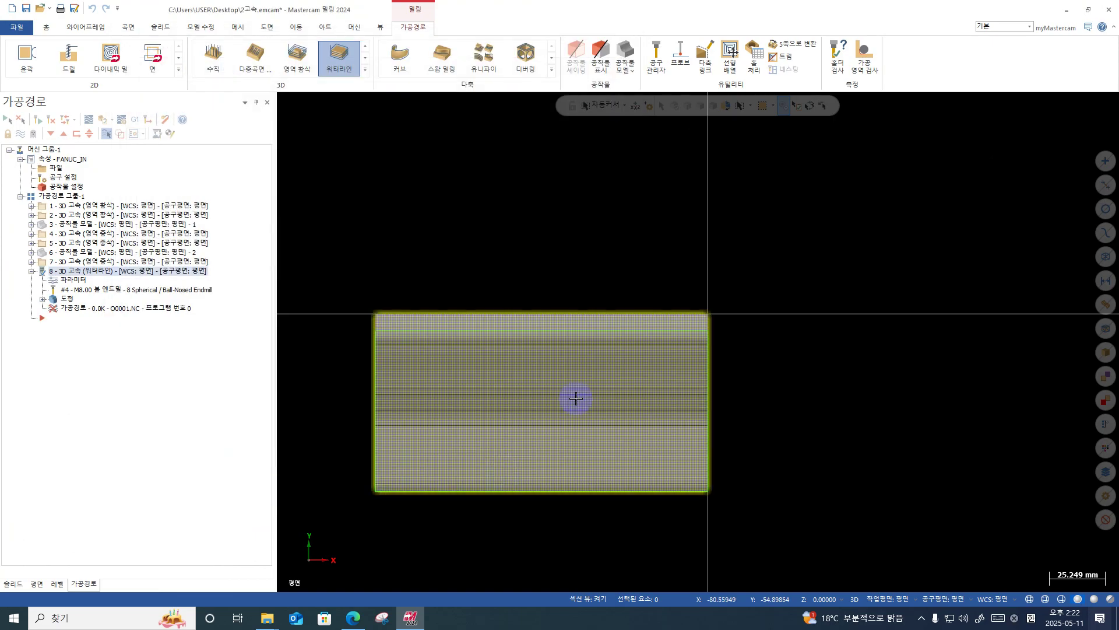
Backplot the waterline toolpath to its end, examine it against the part profile in the right side view (우측면), and close the backplot.
middle_click_drag(576, 399, 379, 228)
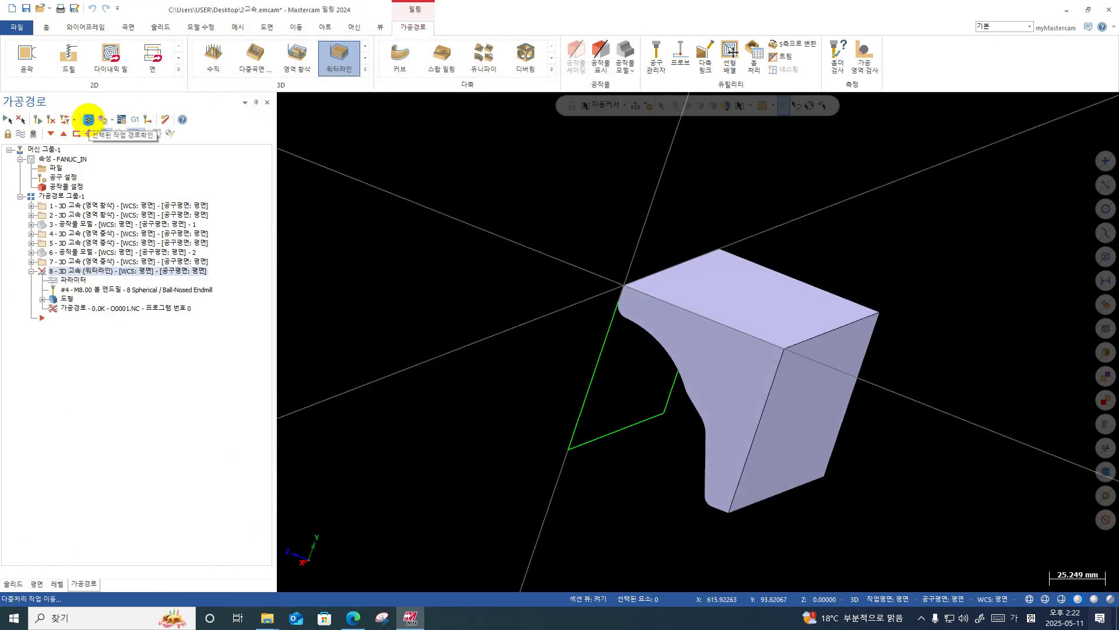
left_click(88, 120)
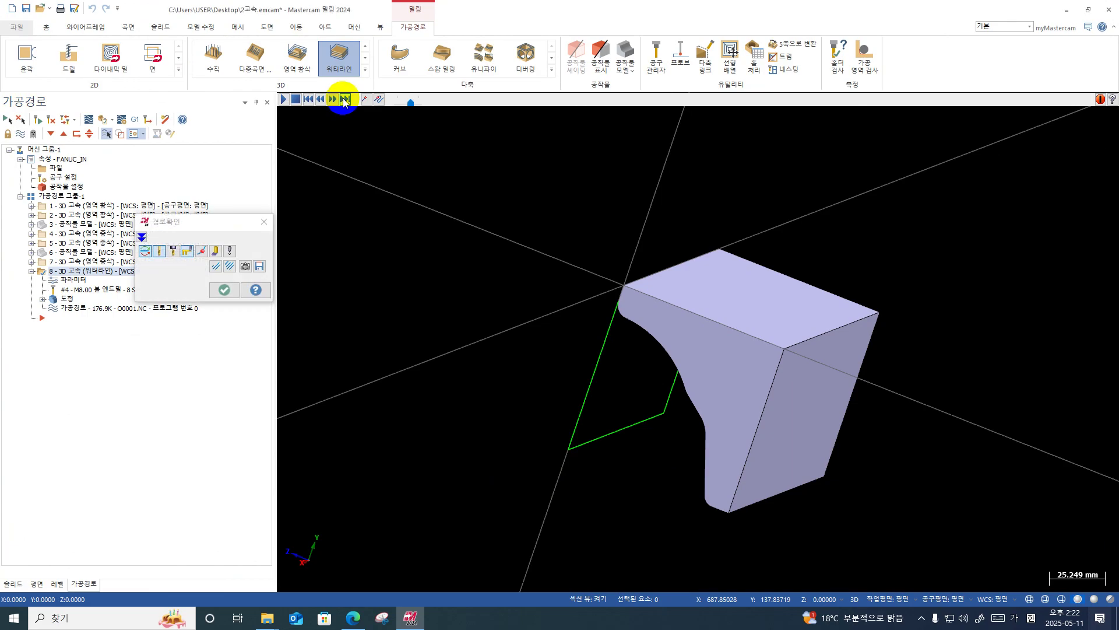
left_click(344, 100)
right_click(1069, 246)
left_click(1013, 325)
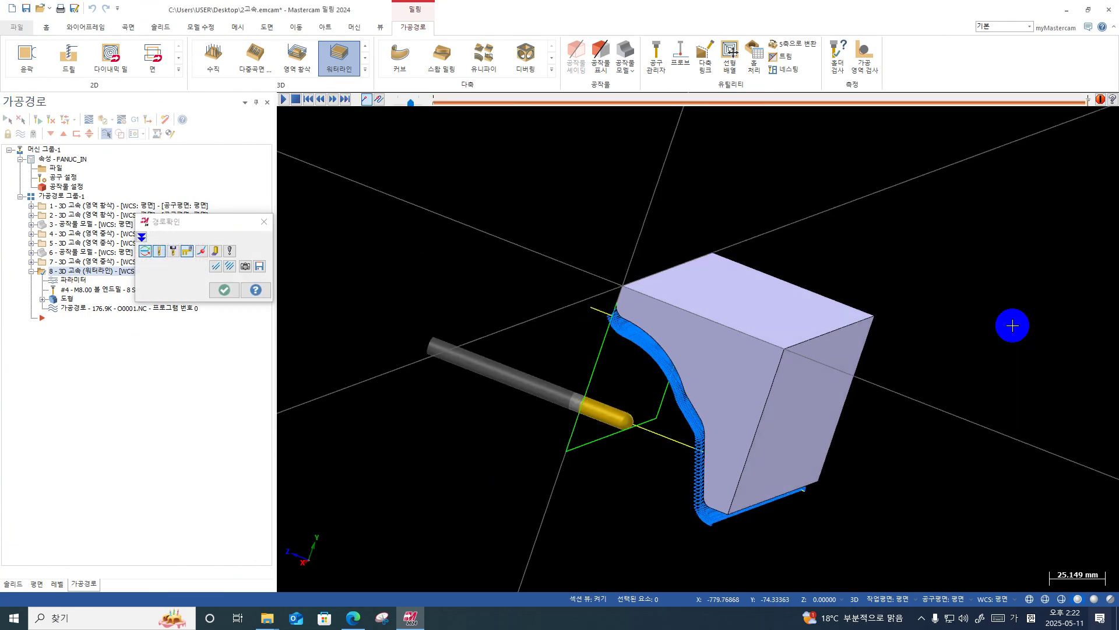
right_click(845, 347)
left_click(910, 424)
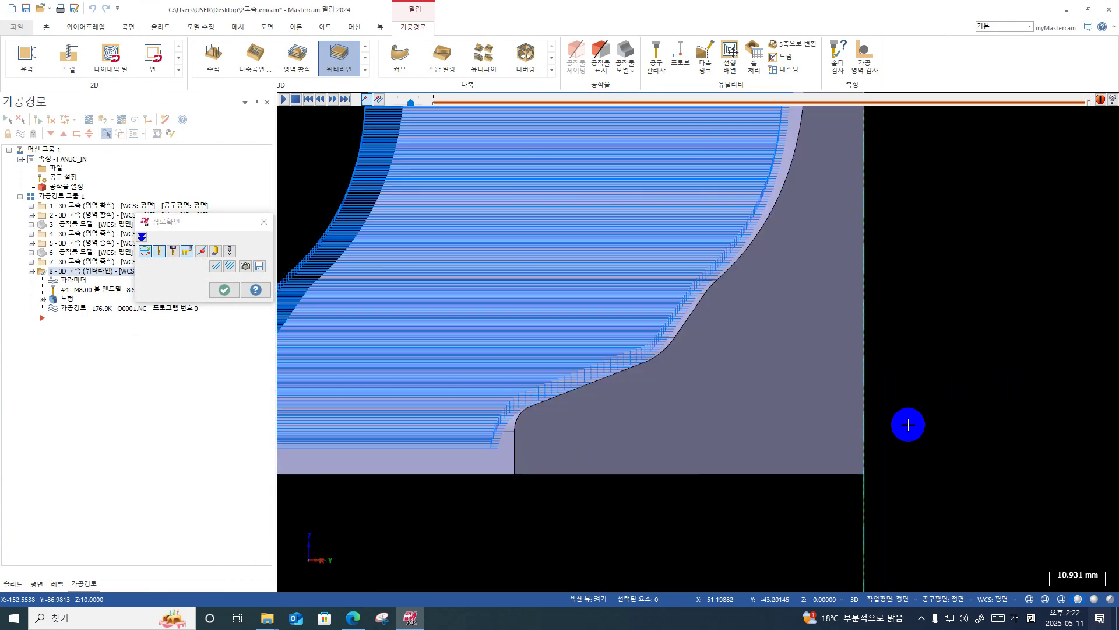
scroll(530, 430, "up", 5)
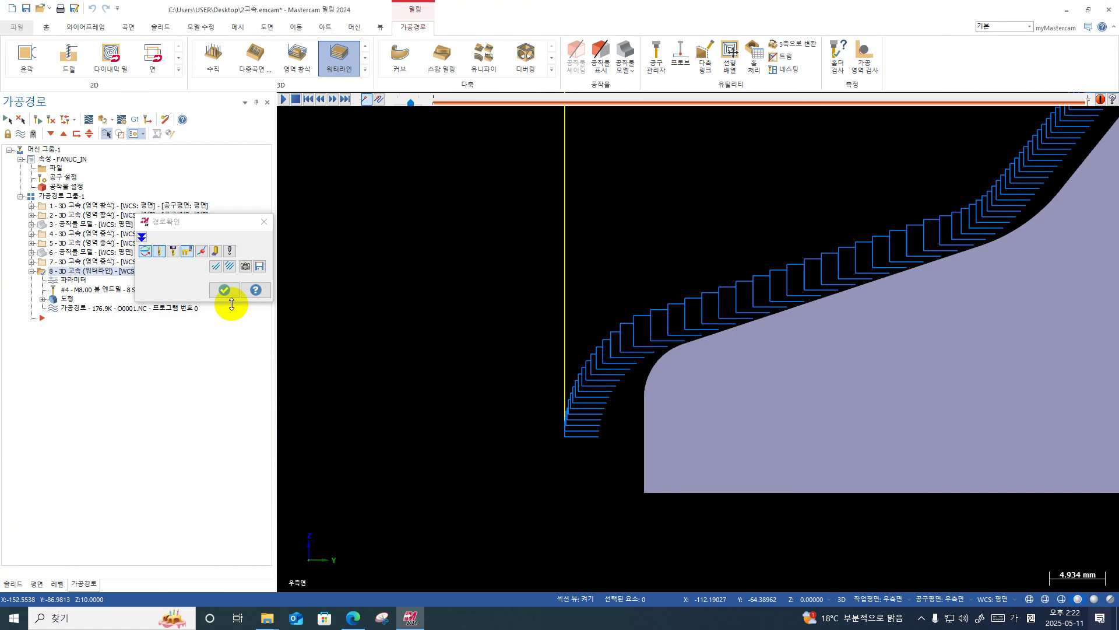
left_click(264, 222)
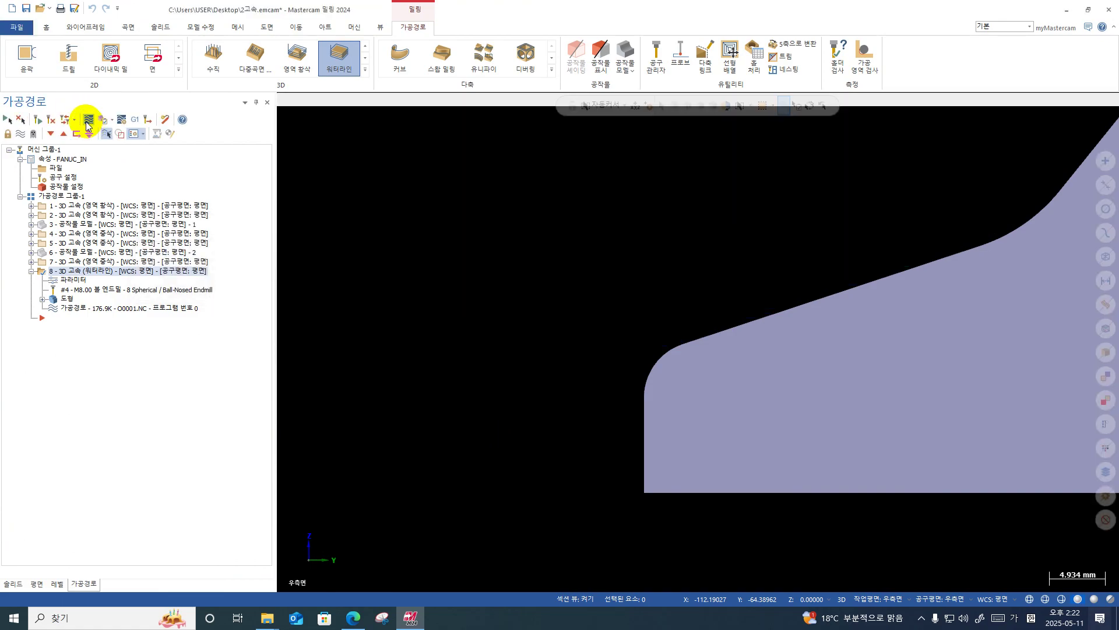
Backplot operation 8's waterline toolpath to its end over the part profile, close the backplot, and glance at the operation's 가공경로 제어 parameters.
left_click(87, 124)
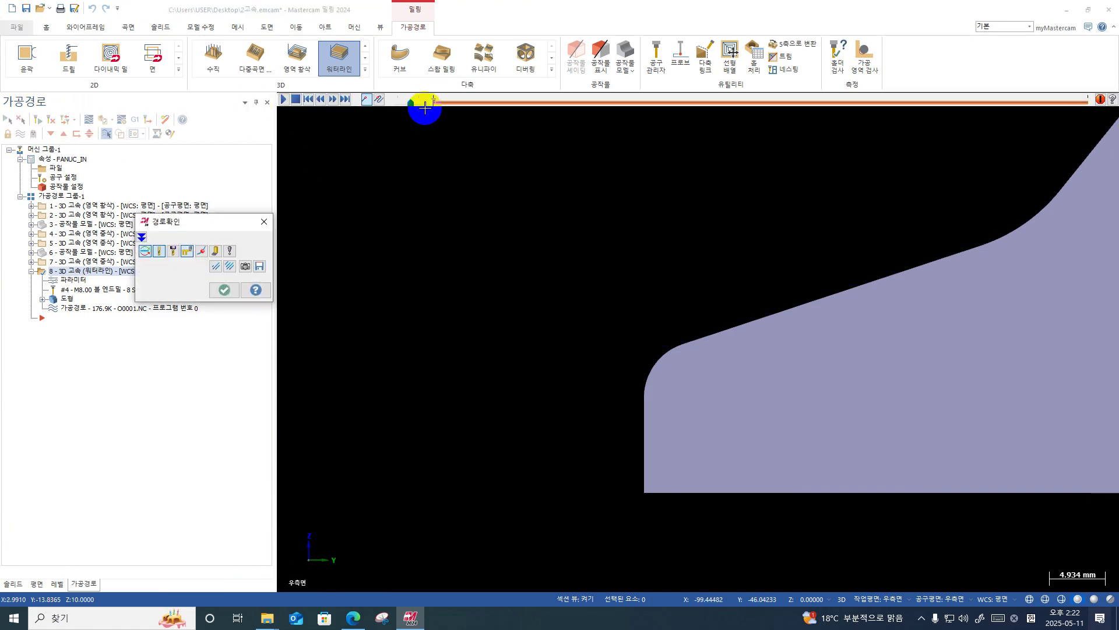
left_click_drag(433, 103, 521, 104)
left_click(307, 100)
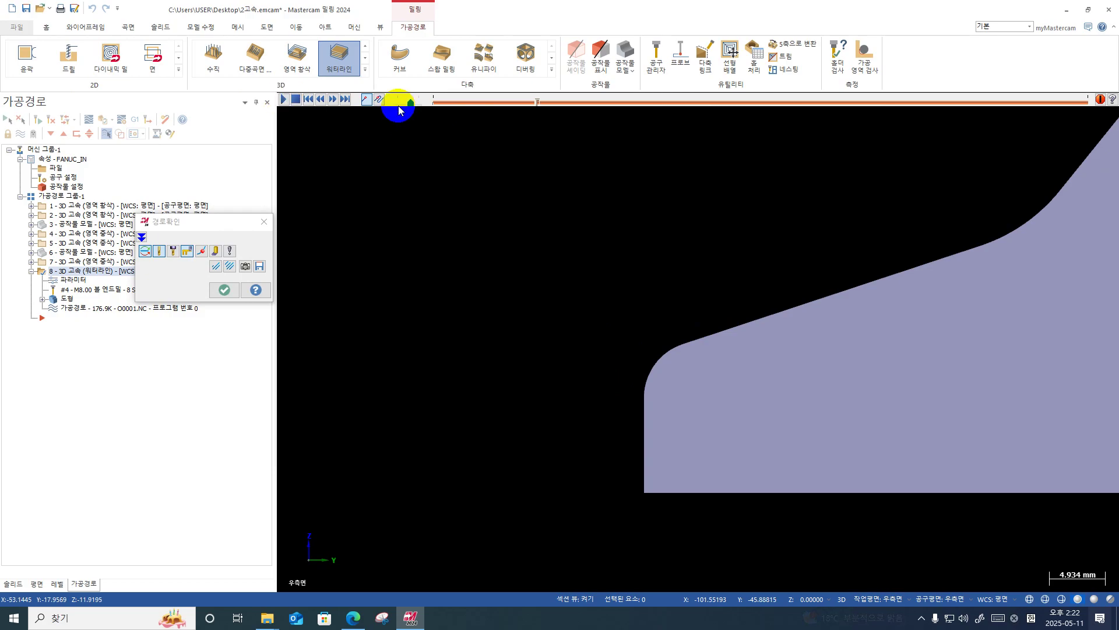
left_click(286, 99)
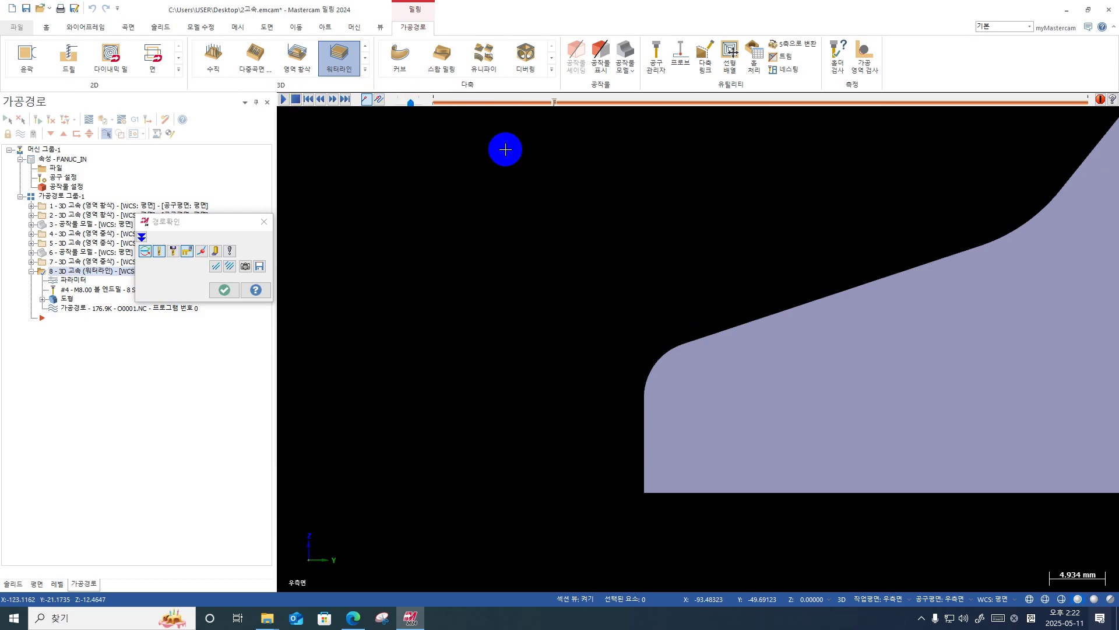
left_click(576, 109)
mouse_move(583, 108)
left_mouse_down()
mouse_move(894, 125)
mouse_move(886, 133)
left_mouse_up()
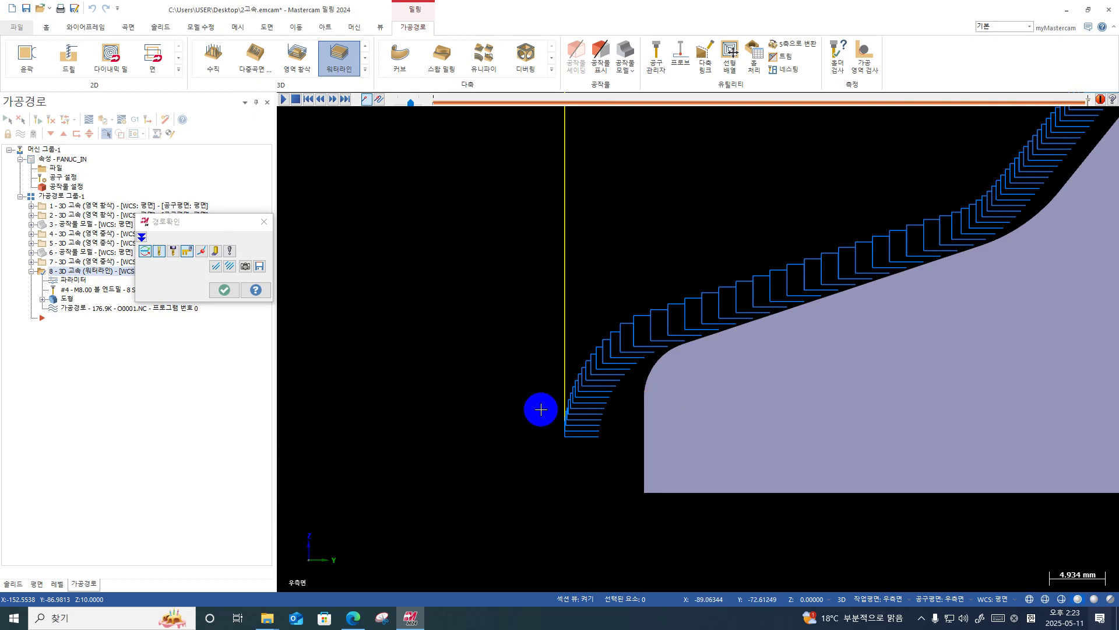
left_click(46, 28)
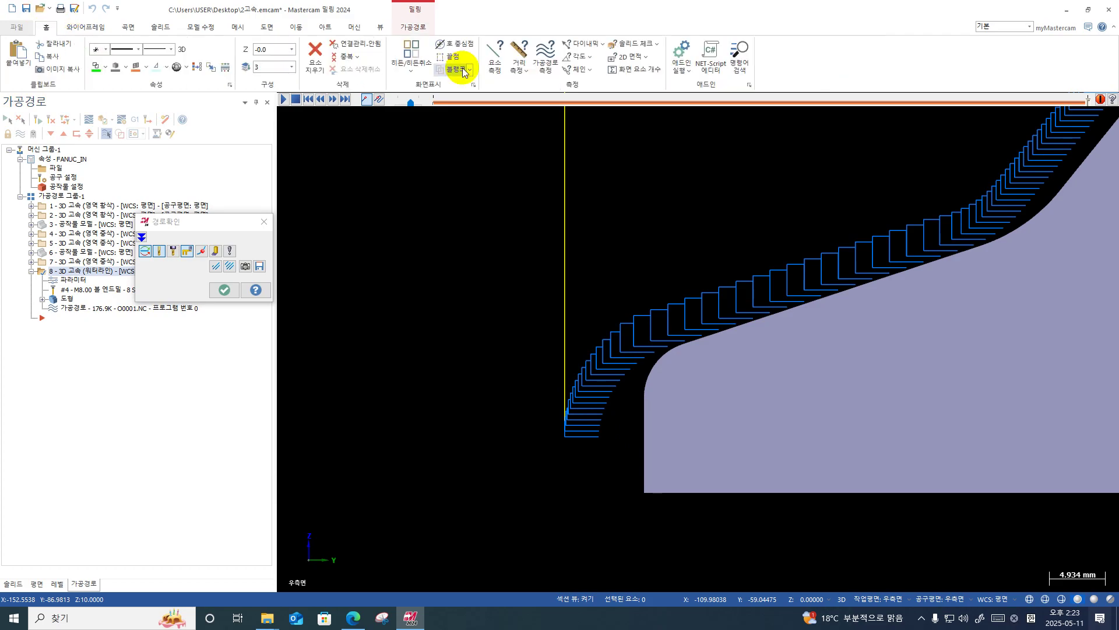
left_click(545, 56)
left_click(243, 124)
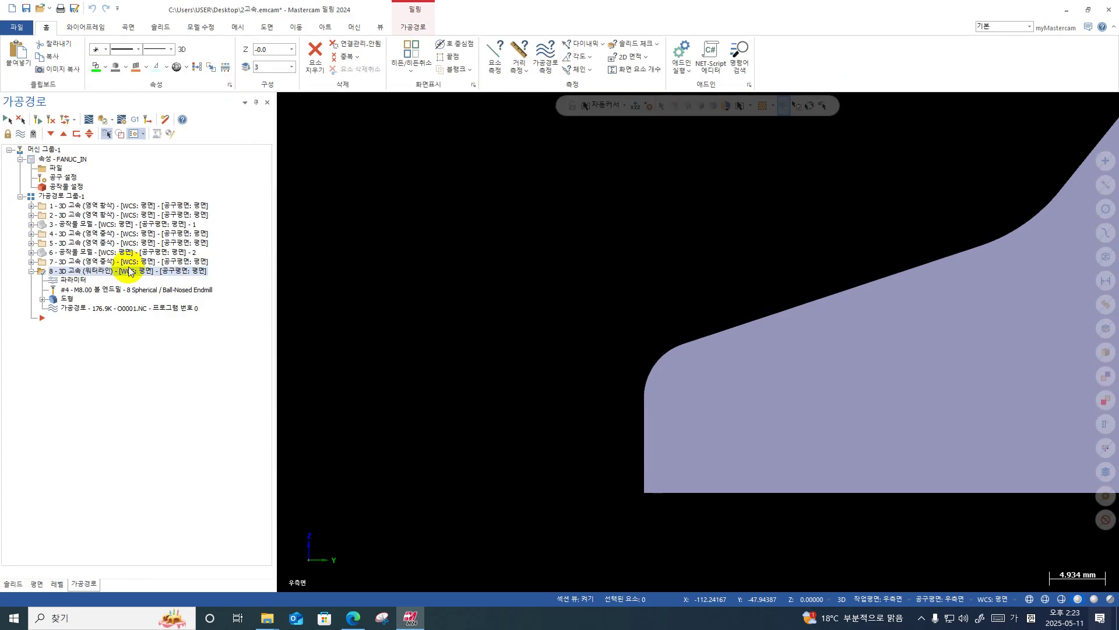
left_click(88, 280)
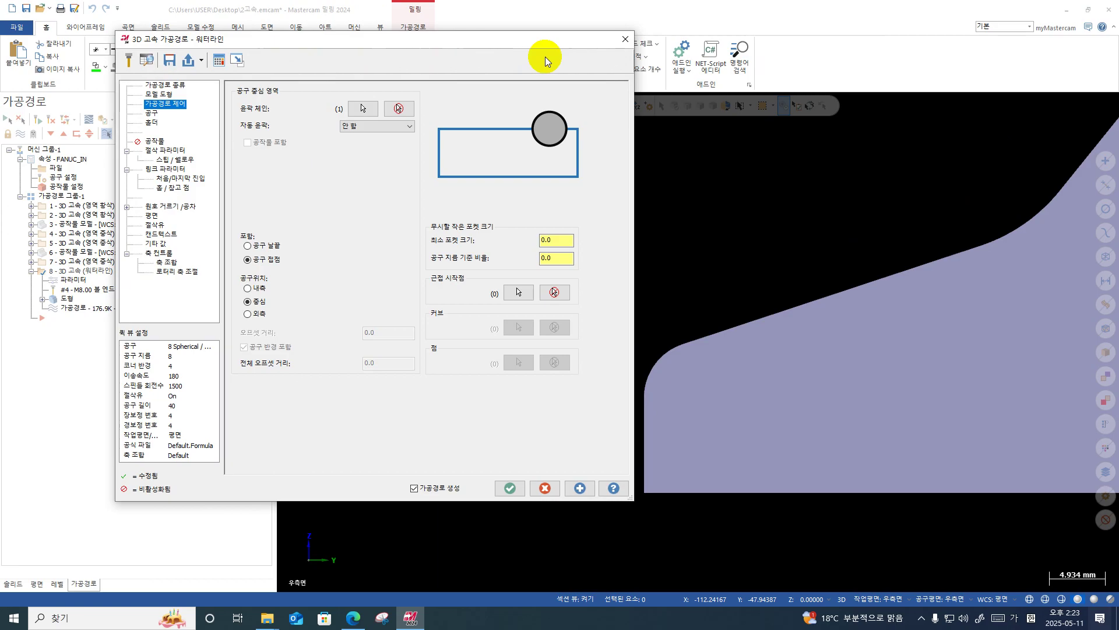
left_click(626, 40)
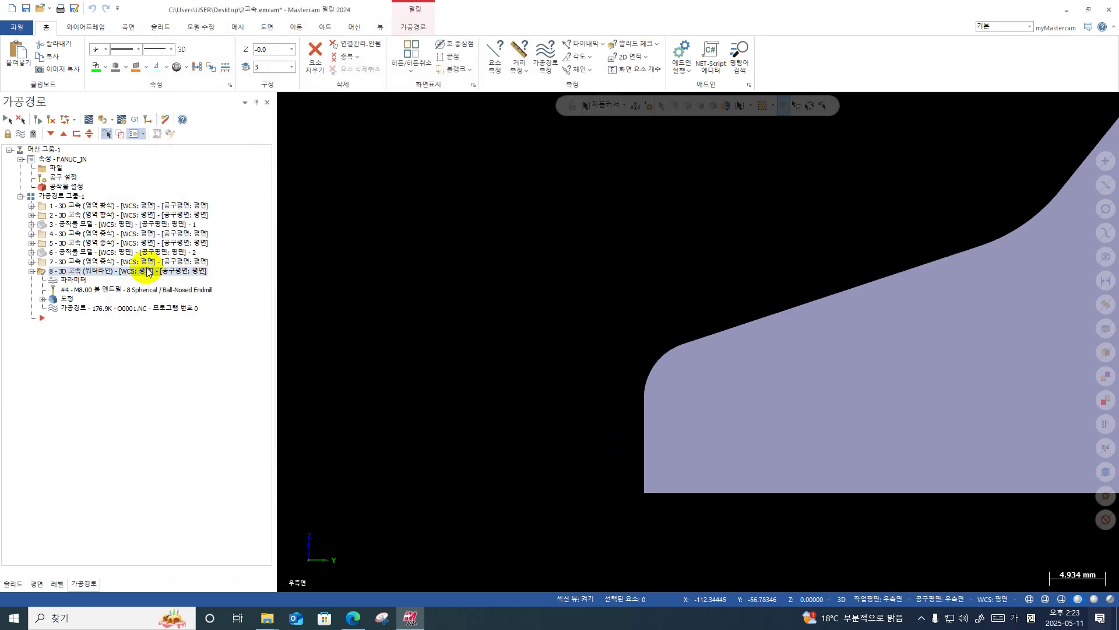
Analyze operation 8's lowest passes with 가공경로 측정 at the part's bottom edge, and close the analysis.
left_click(108, 274)
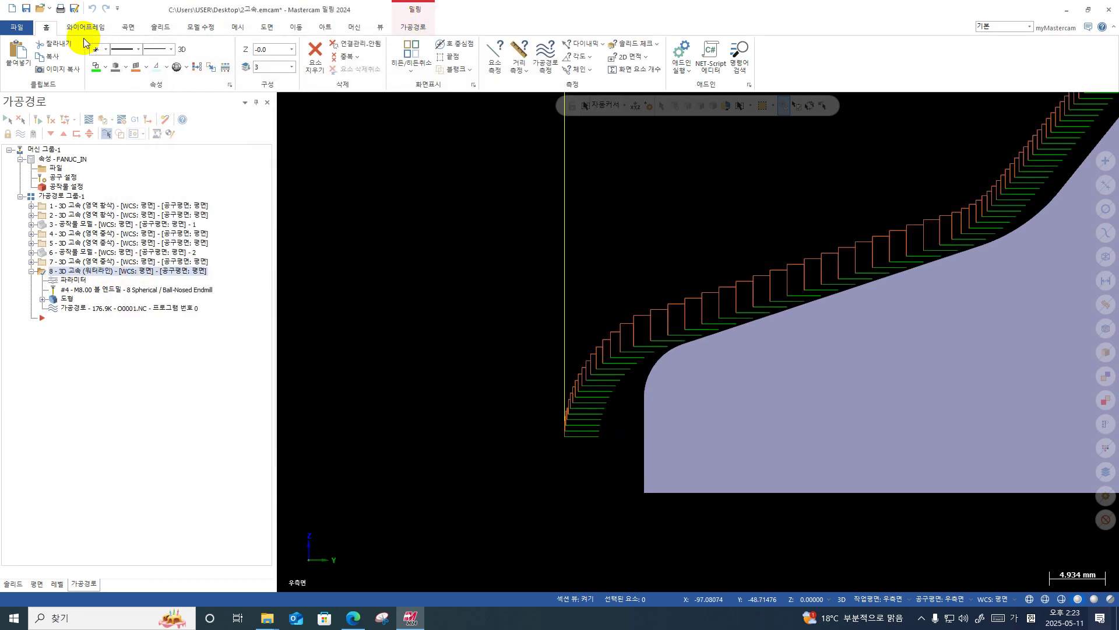
left_click(505, 51)
left_click(547, 53)
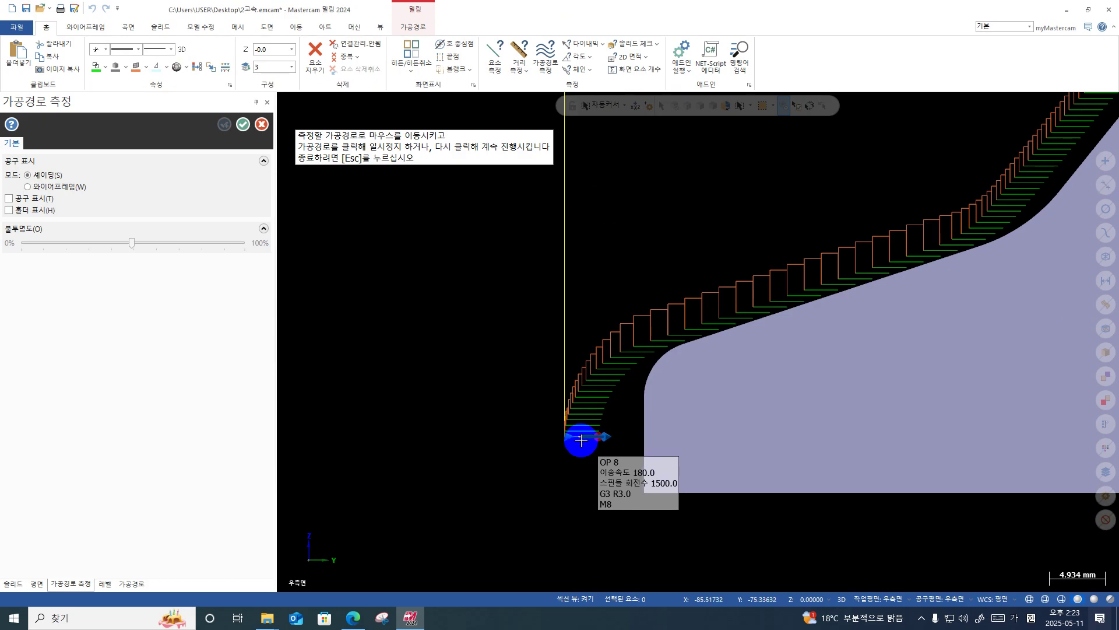
middle_click_drag(582, 440, 624, 449)
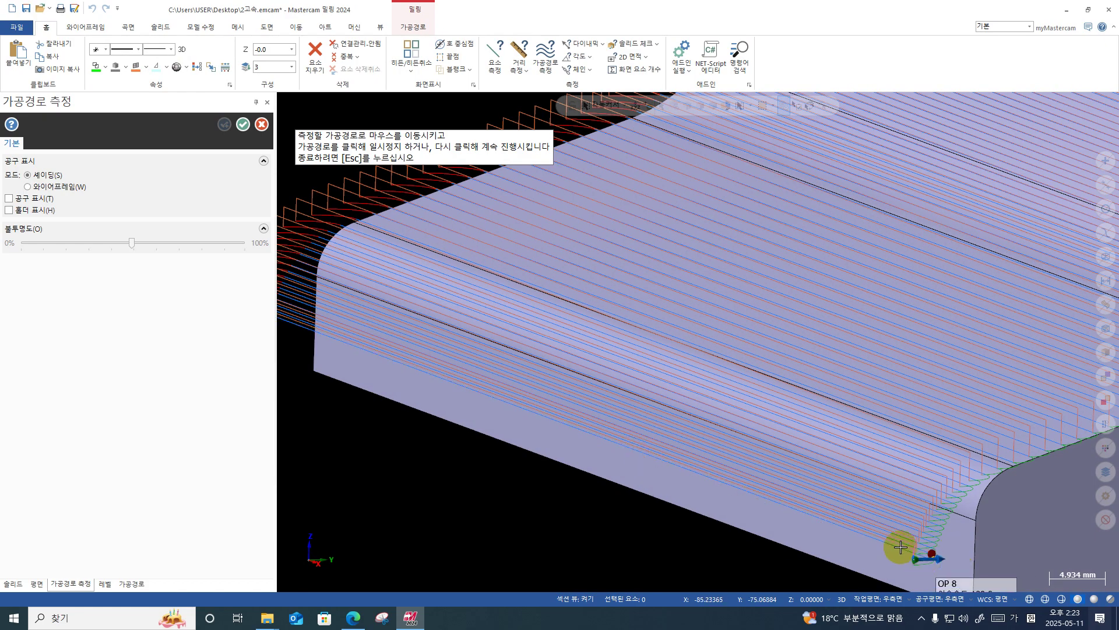
scroll(901, 547, "down", 2)
scroll(707, 313, "down", 2)
scroll(881, 536, "up", 2)
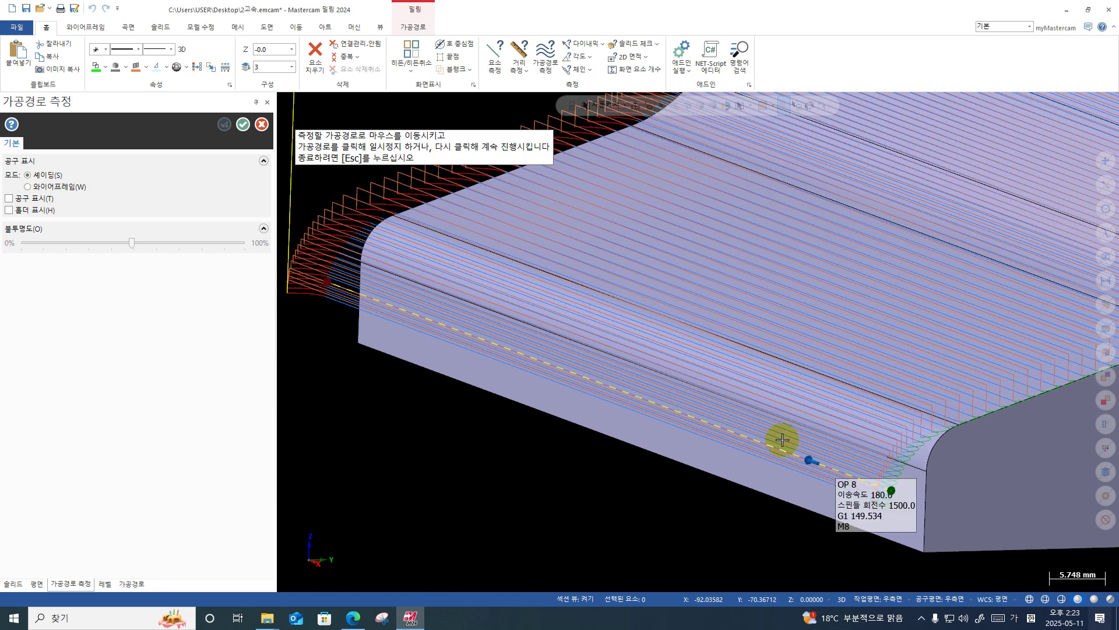
scroll(783, 440, "down", 1)
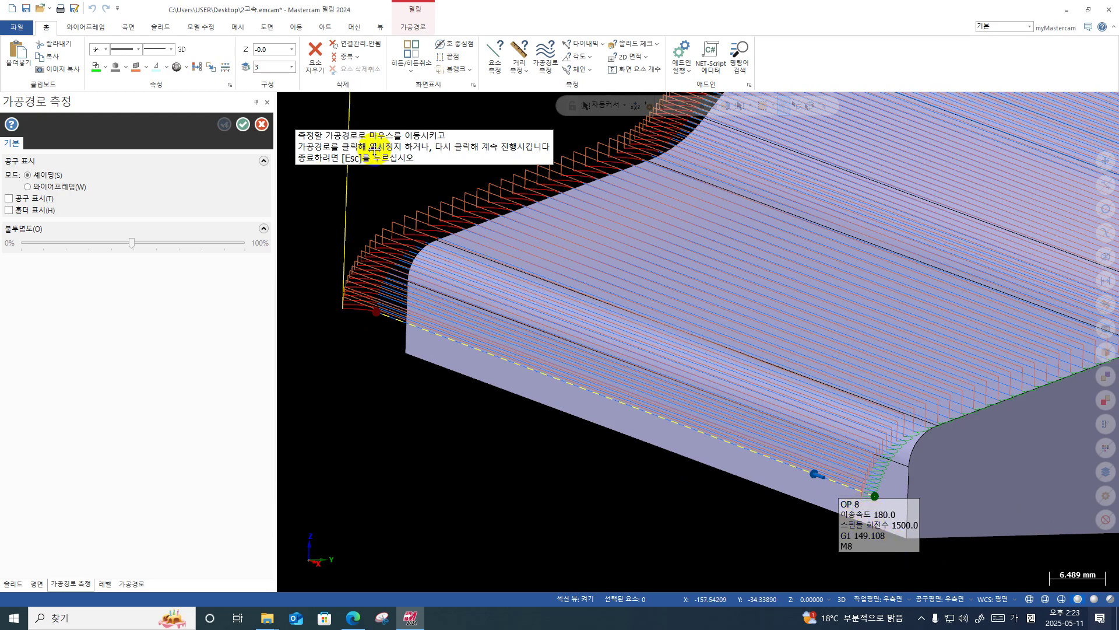
left_click(216, 128)
Show the part in the isometric view (입체) and analyze the waterline's lowest arc moves at the part's corner with 가공경로 측정.
scroll(425, 175, "down", 2)
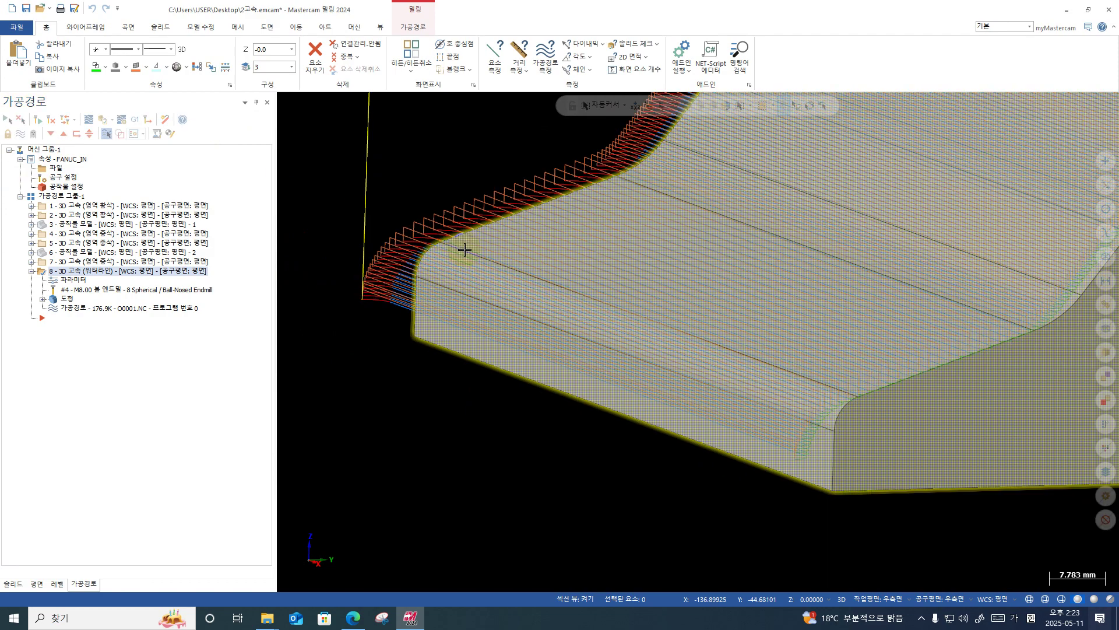
middle_click_drag(434, 187, 525, 232)
right_click(525, 235)
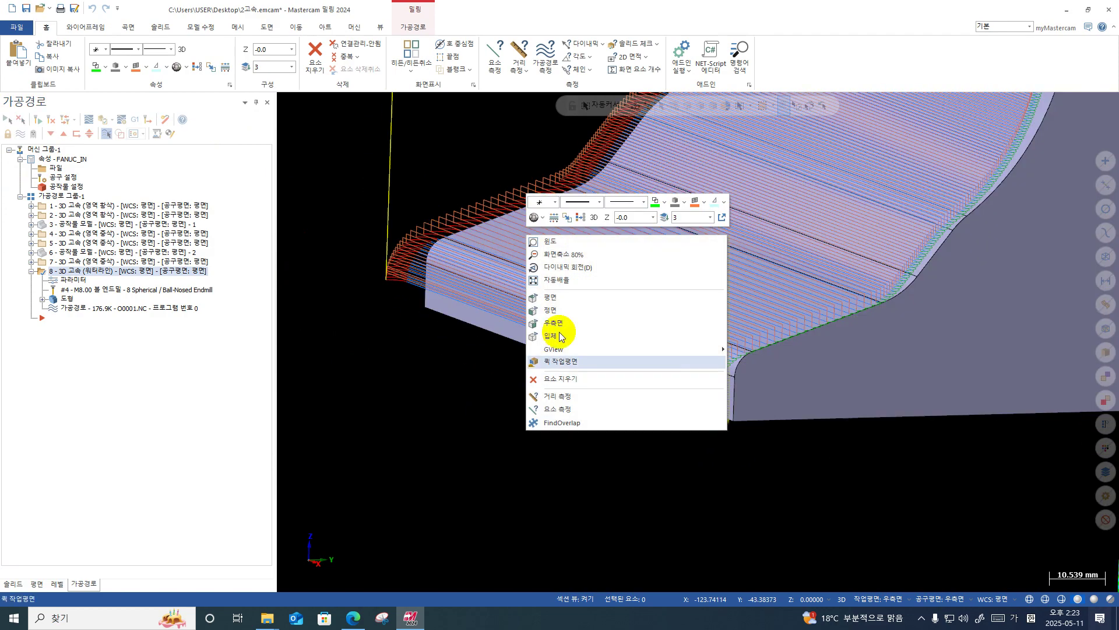
left_click(542, 342)
middle_click_drag(836, 188, 669, 343)
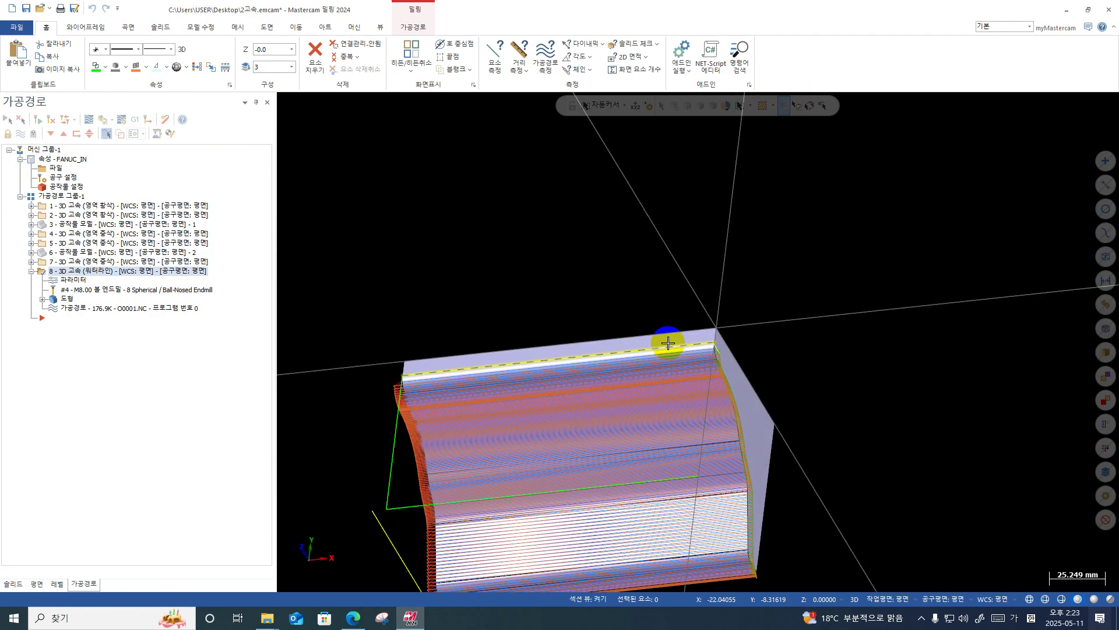
scroll(503, 80, "down", 2)
left_click(46, 27)
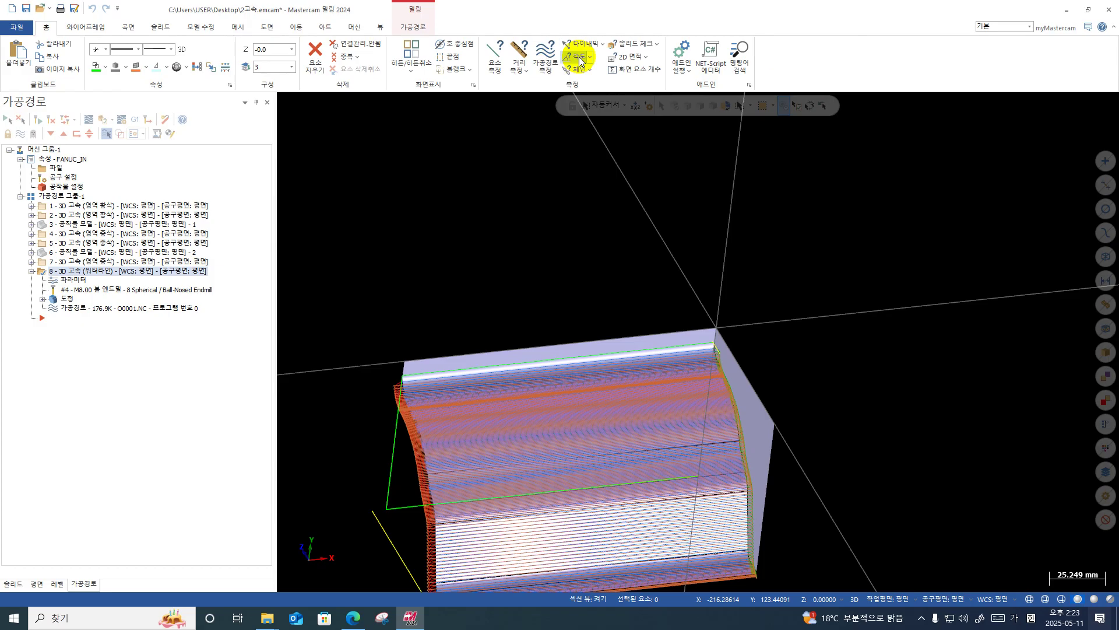
left_click(545, 59)
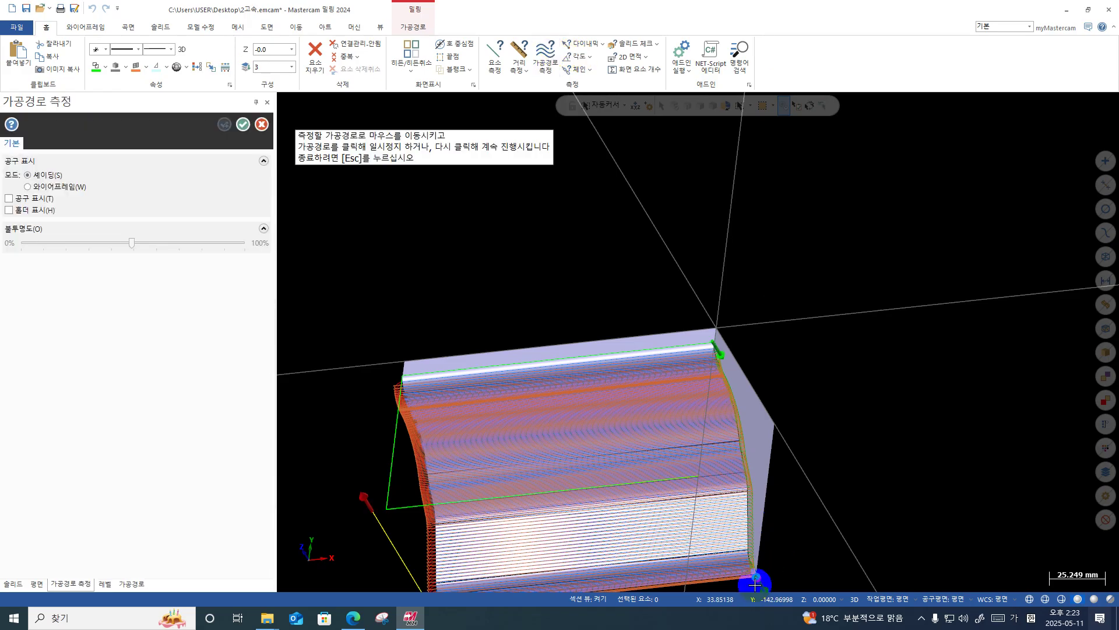
scroll(675, 200, "down", 2)
mouse_move(735, 513)
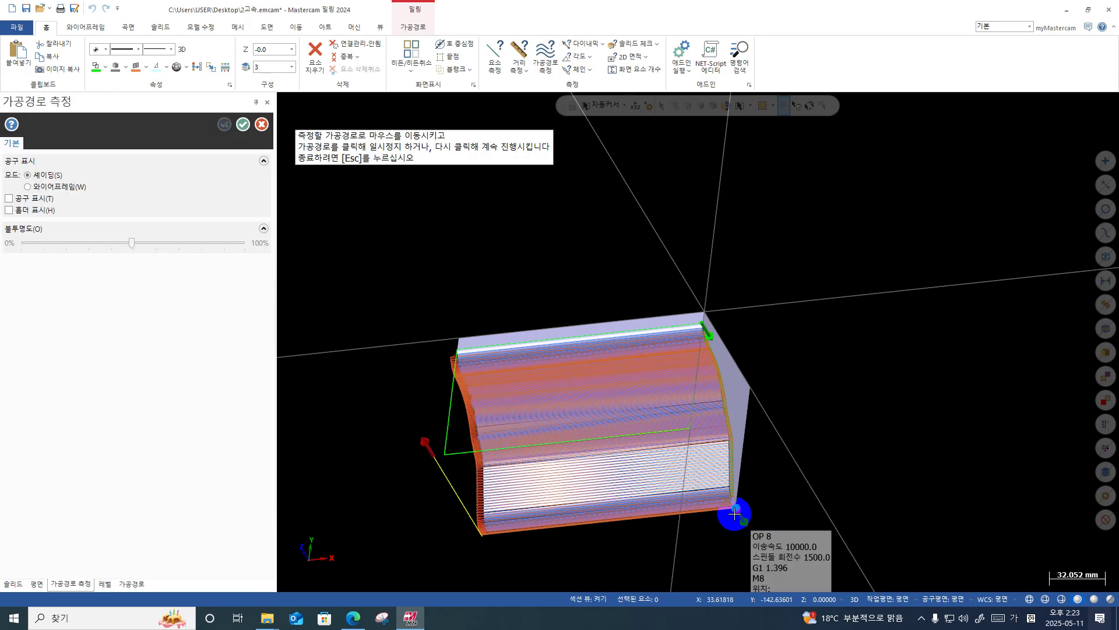
scroll(753, 408, "down", 2)
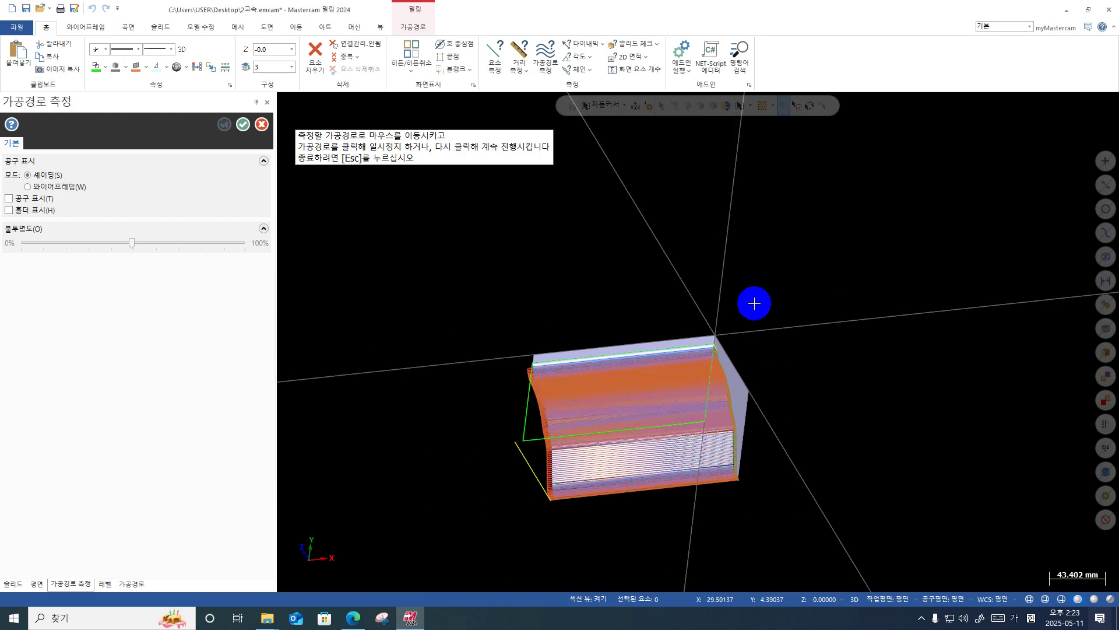
middle_click_drag(741, 485, 742, 299)
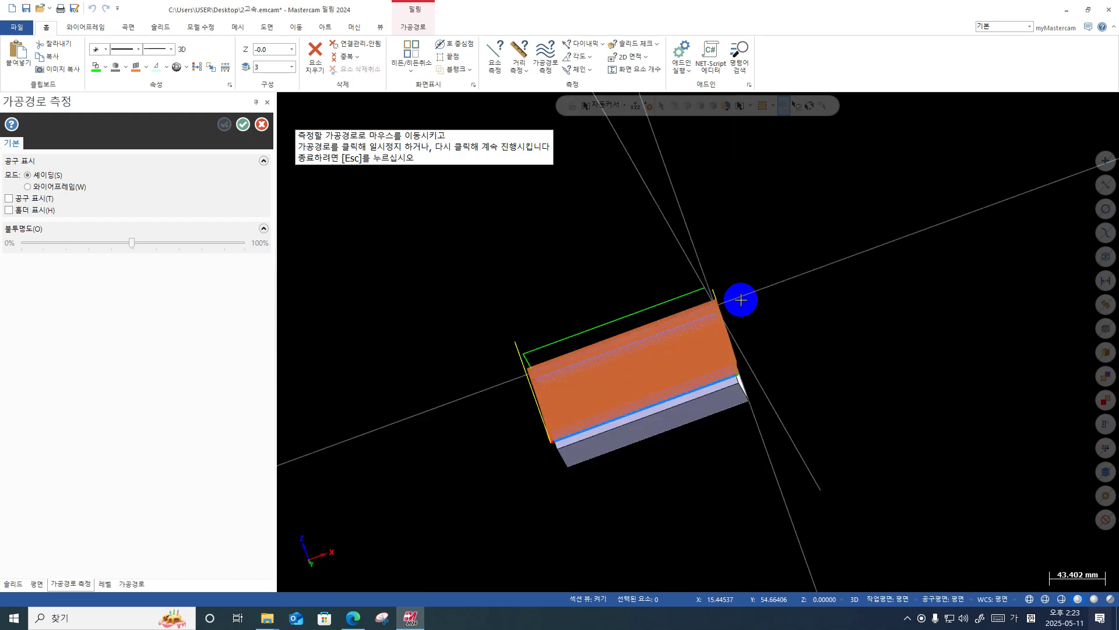
scroll(749, 295, "down", 1)
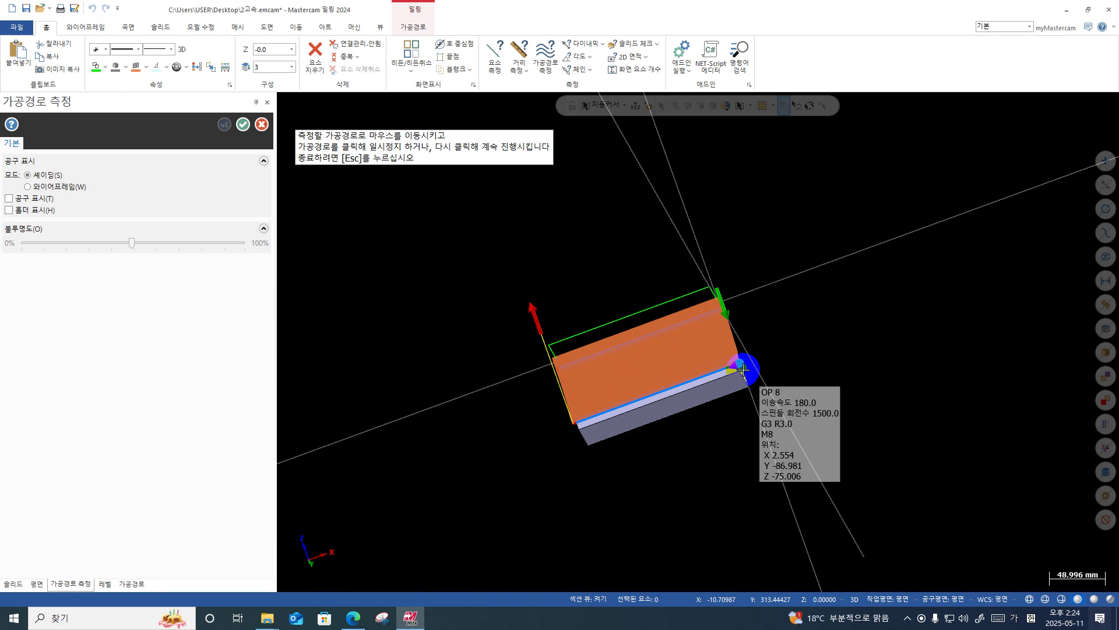
scroll(742, 369, "up", 5)
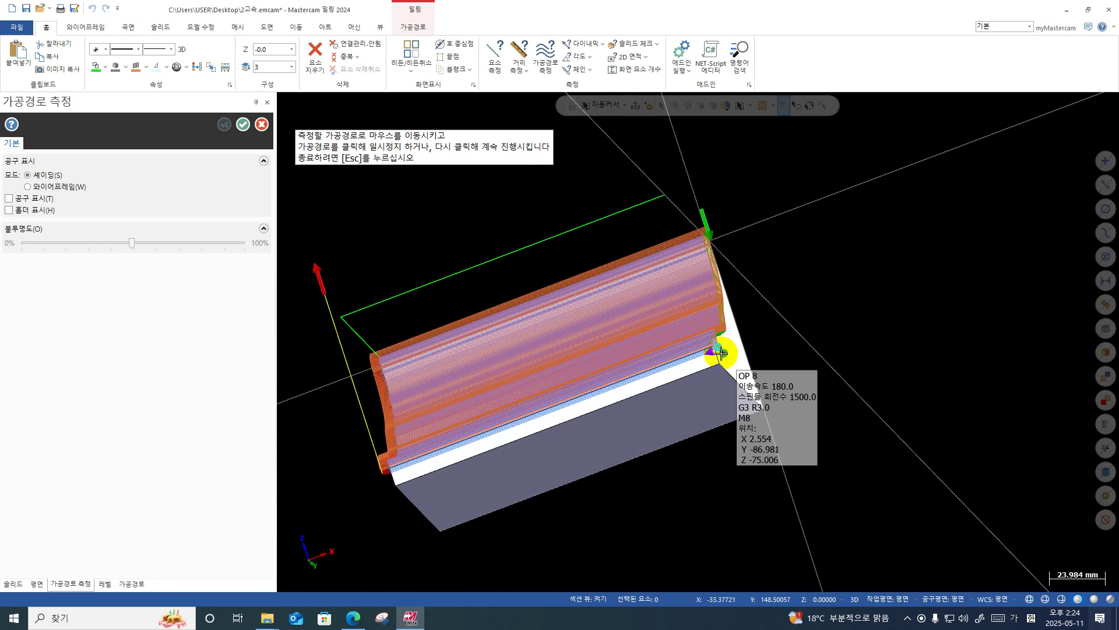
middle_click_drag(721, 353, 830, 330)
key("Escape")
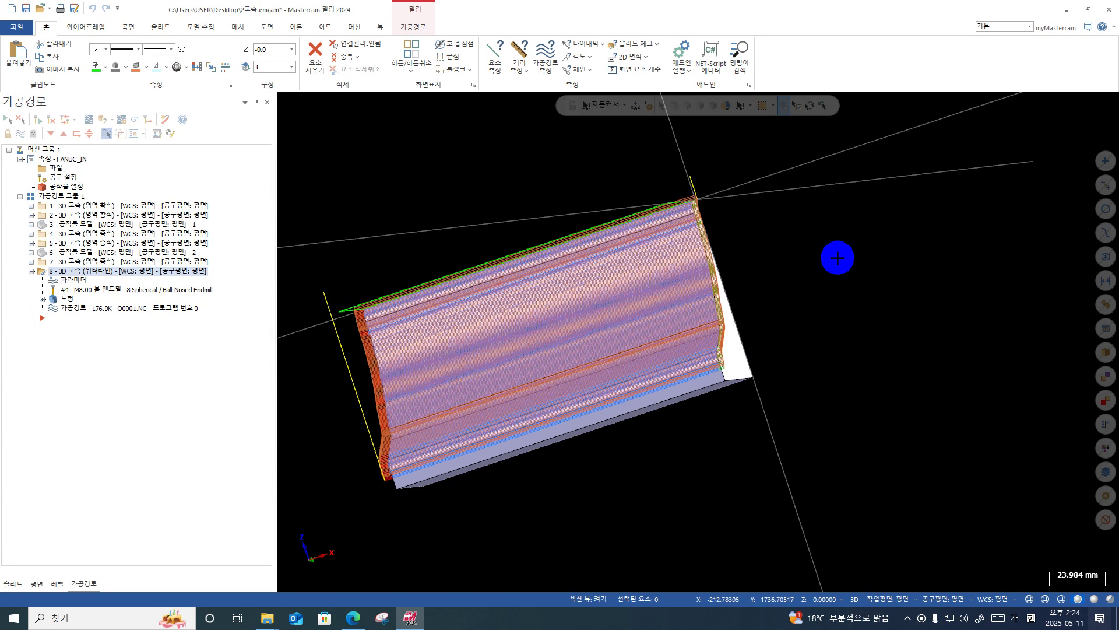
Examine the waterline toolpath's arc moves along the part's side edge from the top view (평면) and from tilted close-ups.
right_click(838, 243)
left_click(874, 312)
scroll(729, 311, "up", 5)
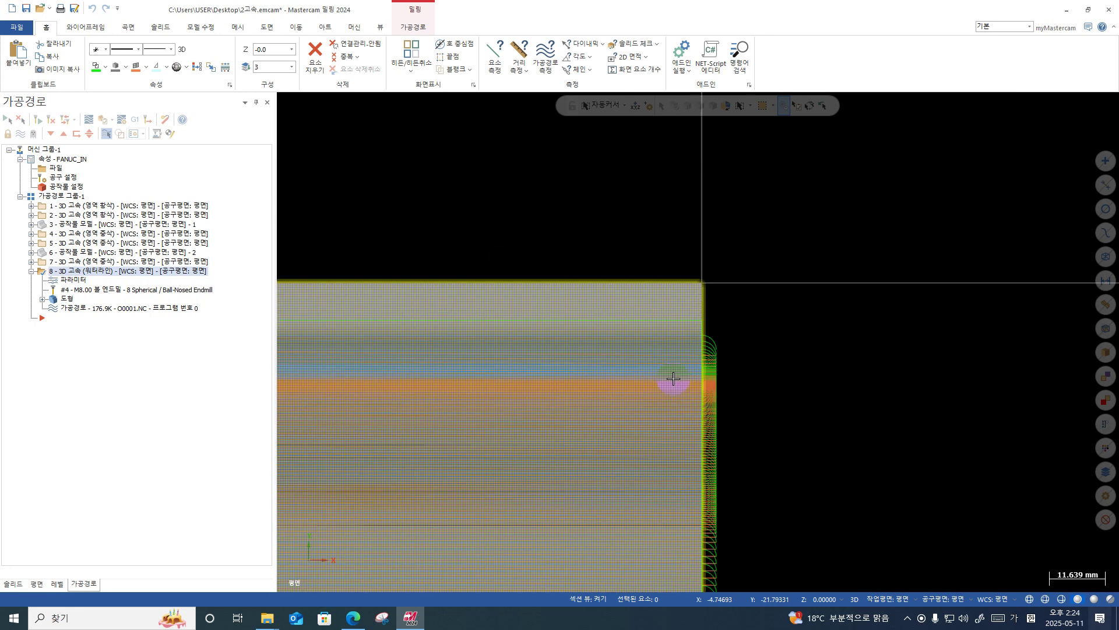
mouse_move(669, 379)
middle_mouse_down()
mouse_move(572, 315)
mouse_move(655, 295)
mouse_move(656, 324)
mouse_move(662, 285)
mouse_move(660, 303)
mouse_move(653, 272)
mouse_move(637, 290)
middle_mouse_up()
scroll(607, 317, "up", 2)
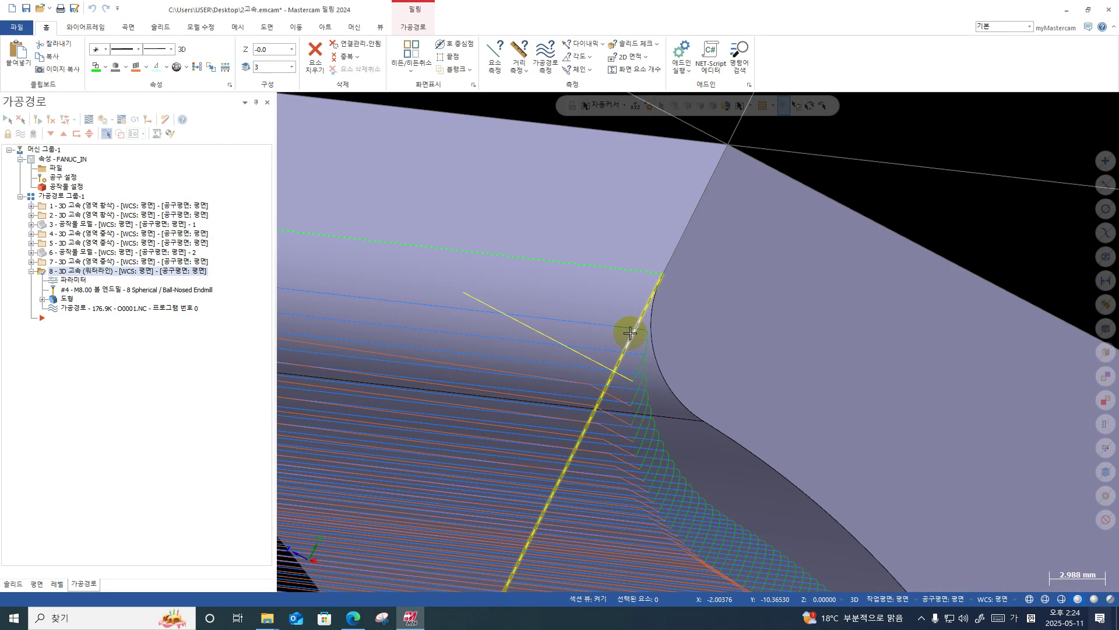
scroll(455, 55, "down", 9)
scroll(800, 131, "down", 3)
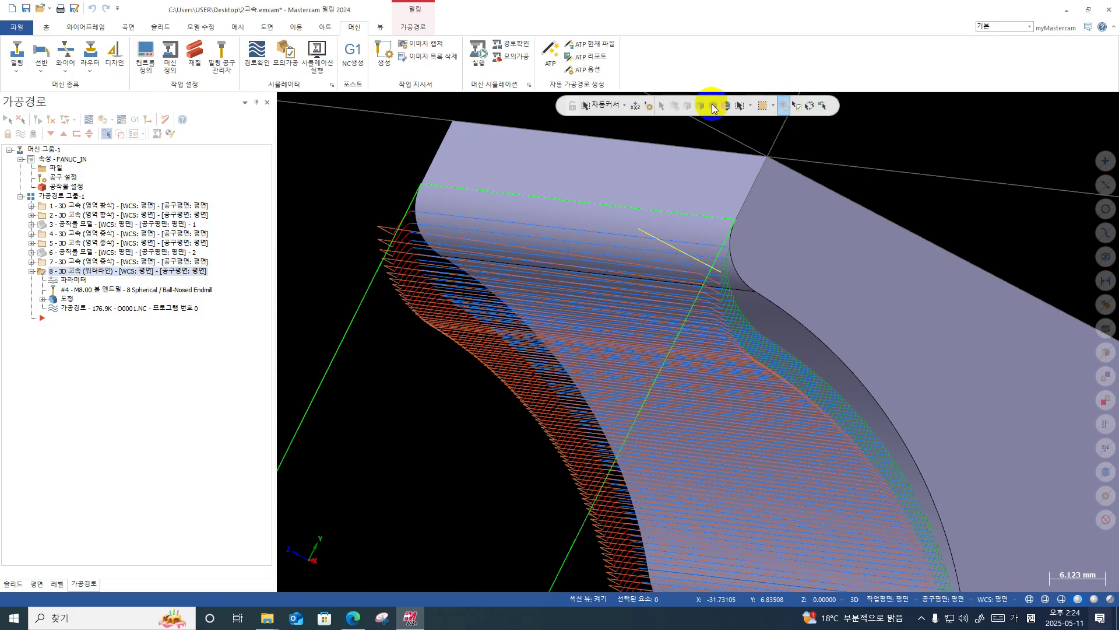
scroll(670, 233, "down", 2)
scroll(817, 285, "down", 4)
scroll(921, 471, "up", 6)
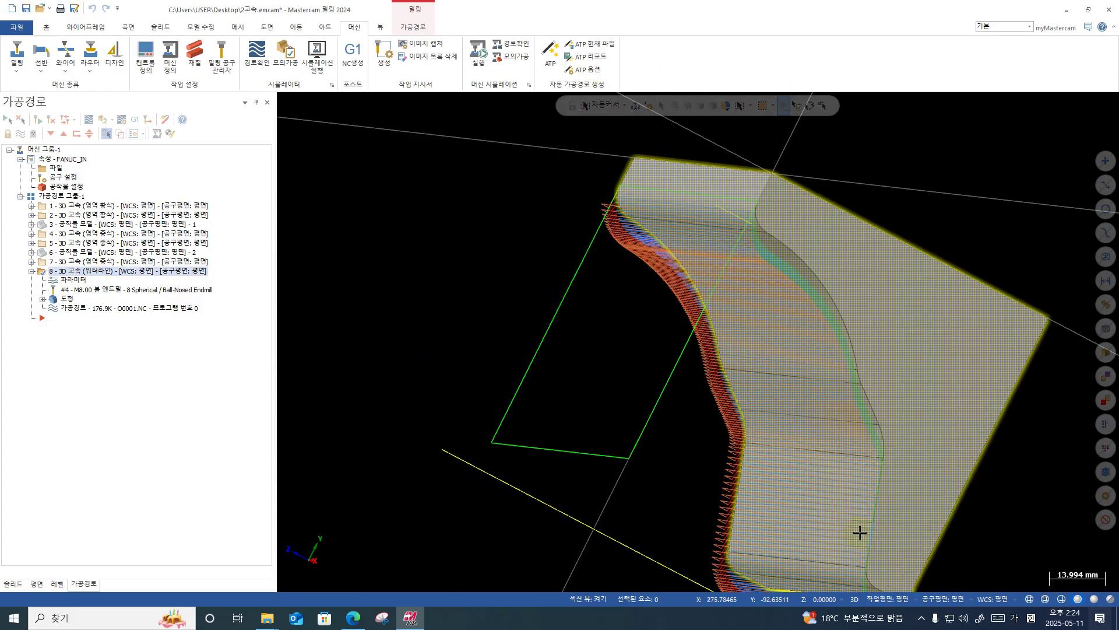
scroll(903, 380, "up", 2)
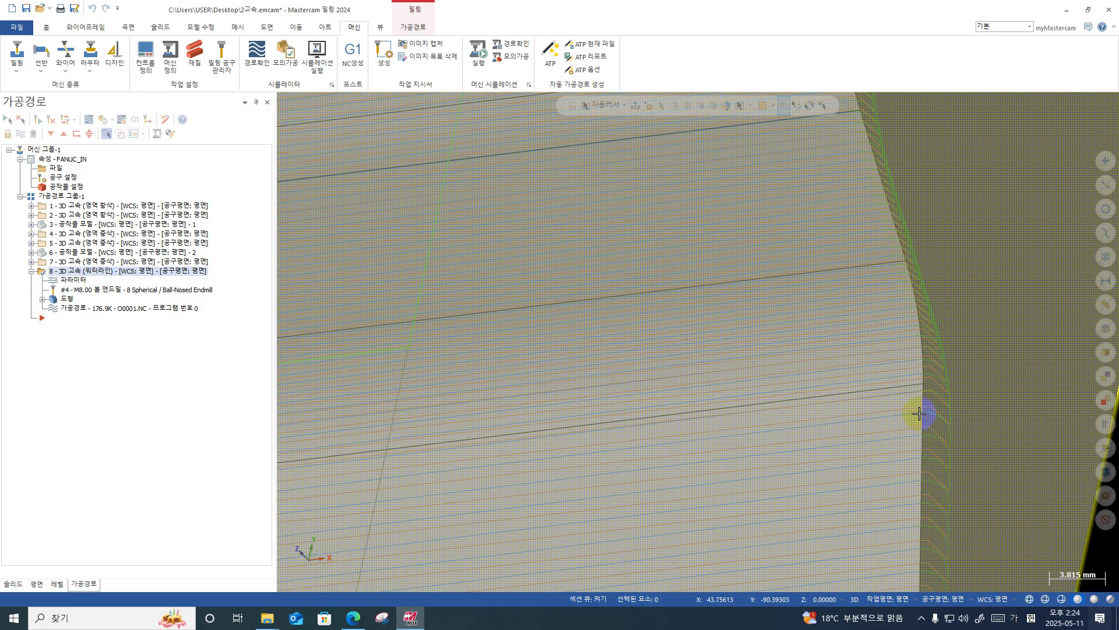
scroll(725, 387, "down", 8)
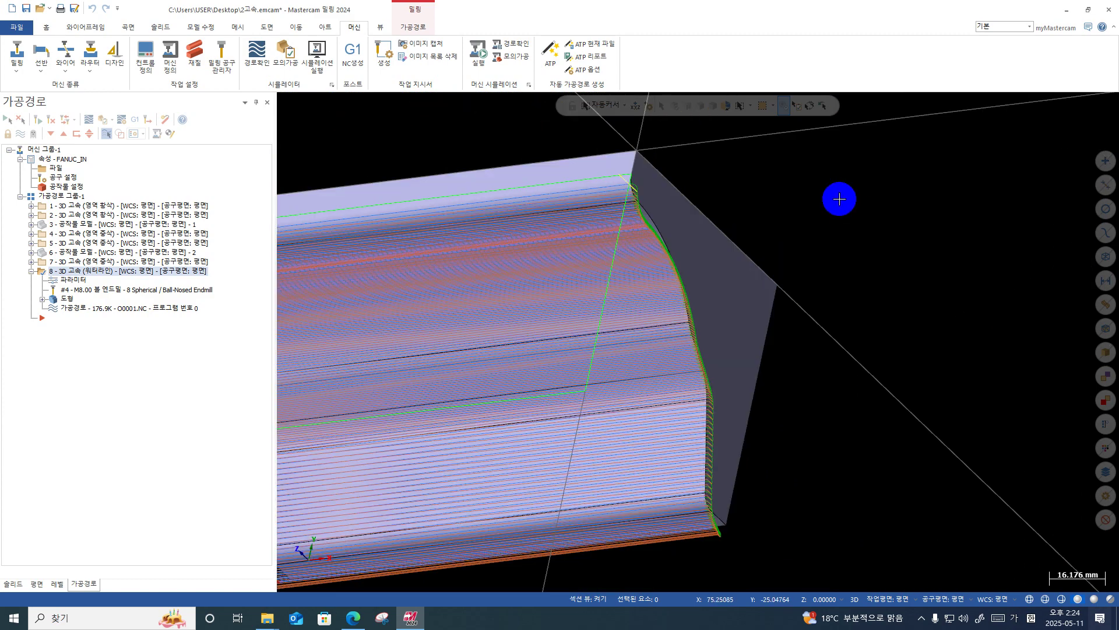
Compare operation 6's stock model with the toolpaths of operations 8 and 7 by displaying them one after another.
left_click(80, 257)
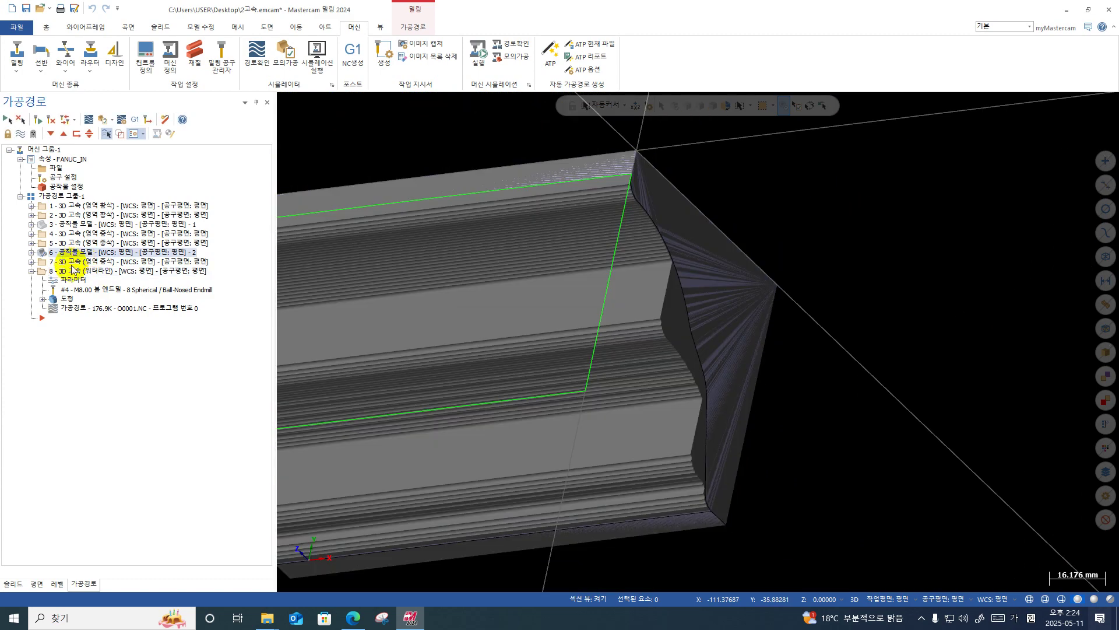
left_click(67, 270)
left_click(66, 252)
left_click(64, 261)
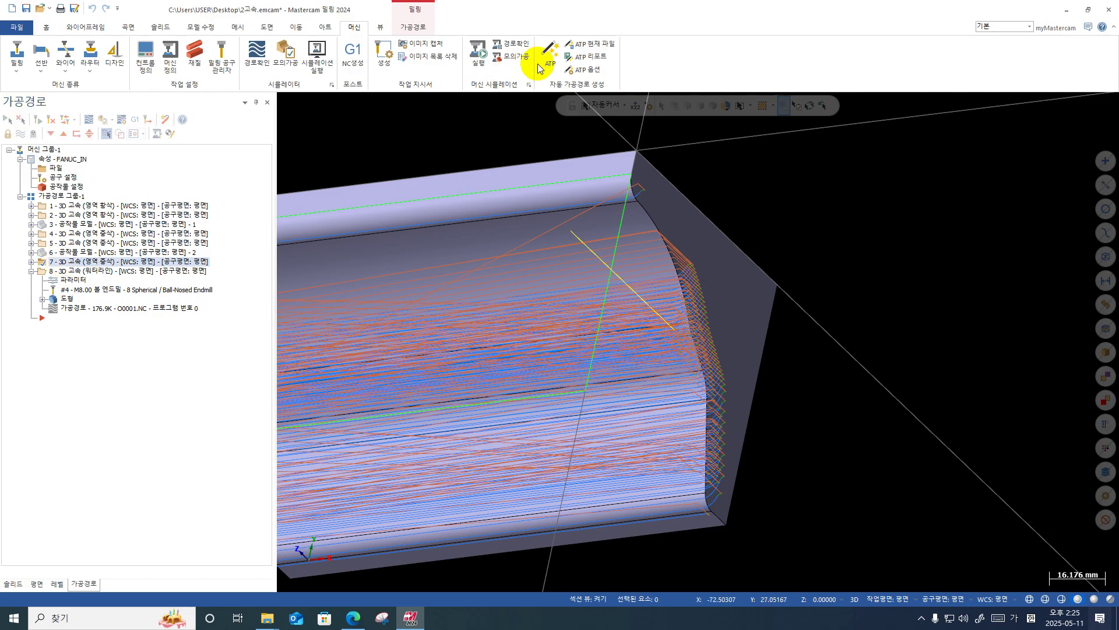
Create a stock model (공작물 모델) based on stock model 2, with operation 7, 3D 고속 (영역 중삭), as its source operation.
left_click(413, 27)
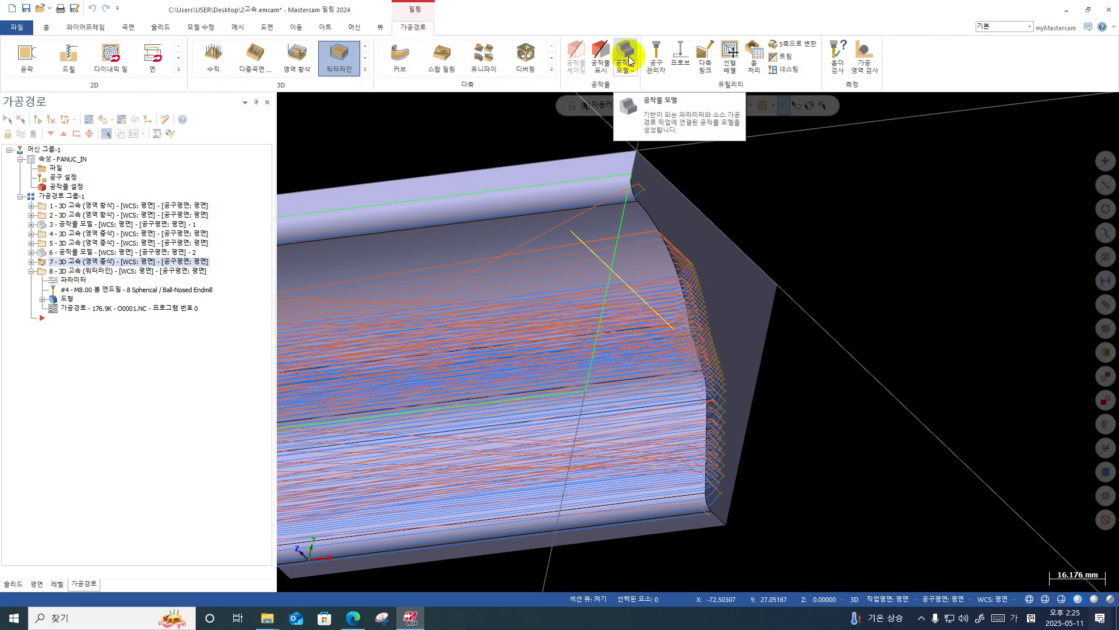
left_click(629, 60)
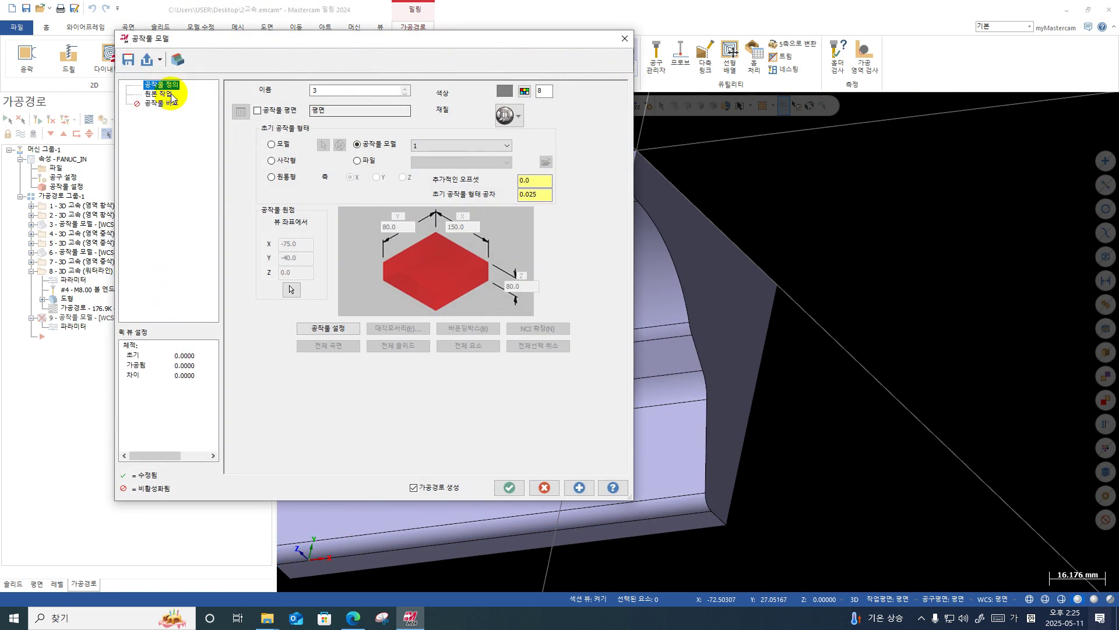
left_click(450, 147)
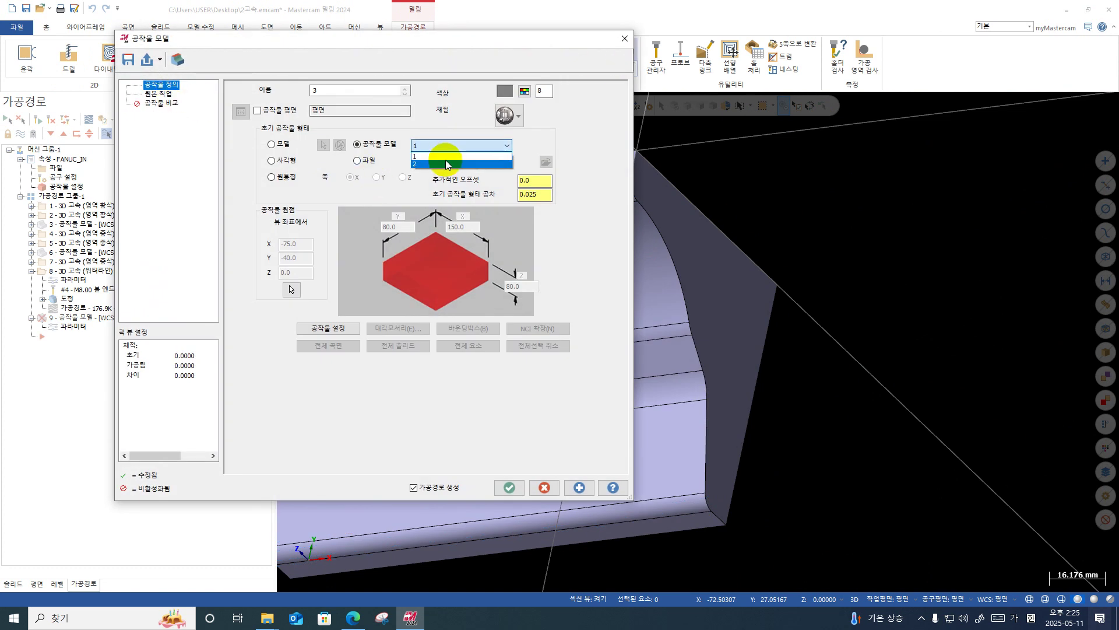
left_click(446, 163)
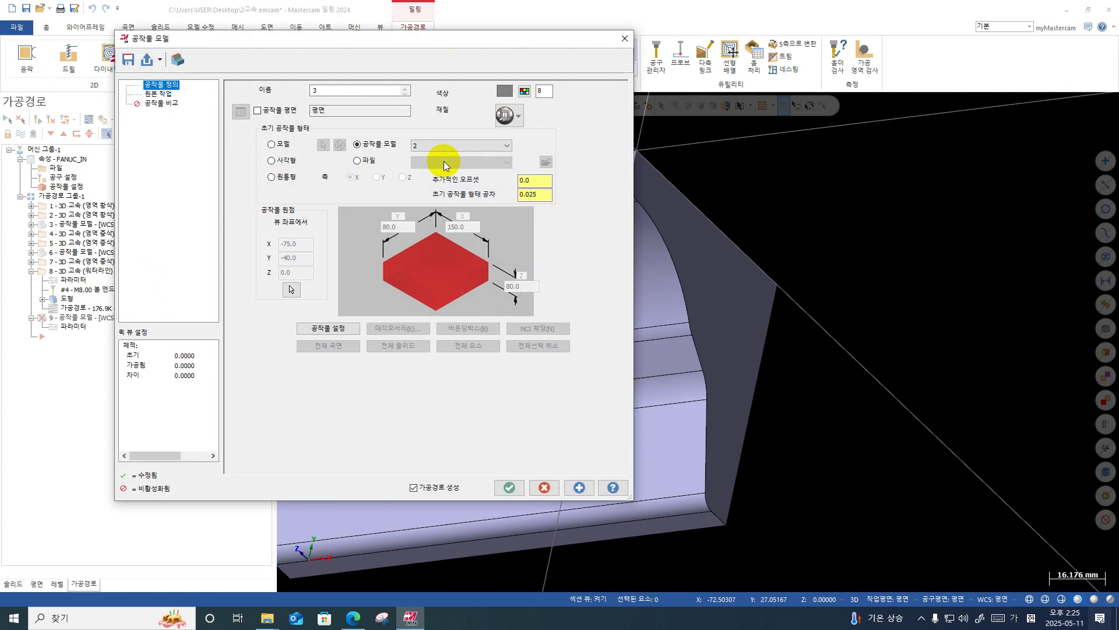
left_click(158, 93)
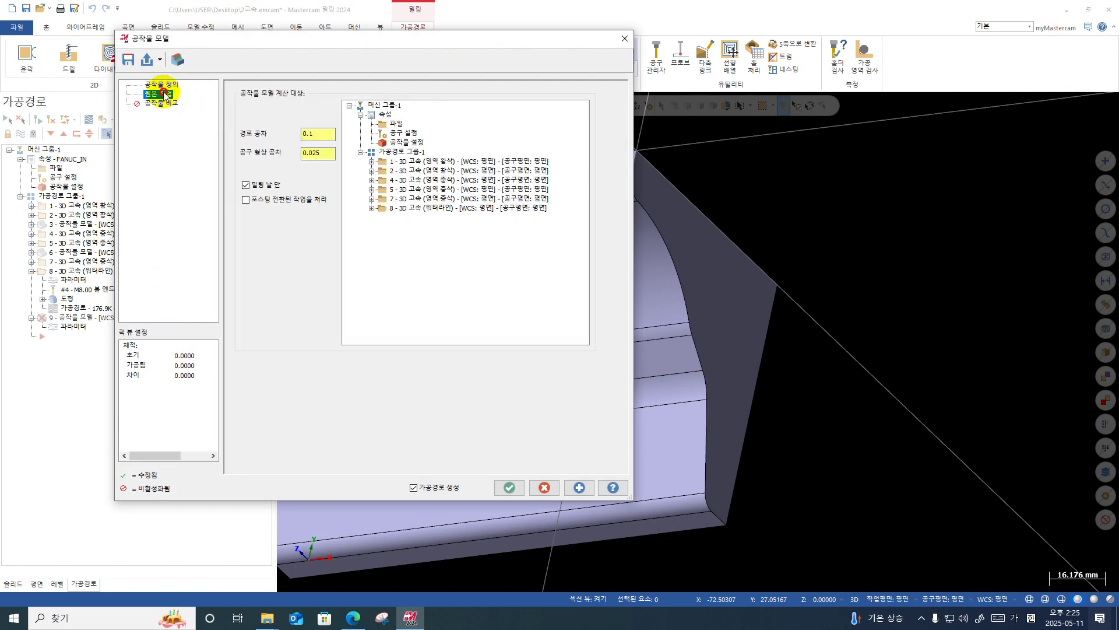
left_click(418, 200)
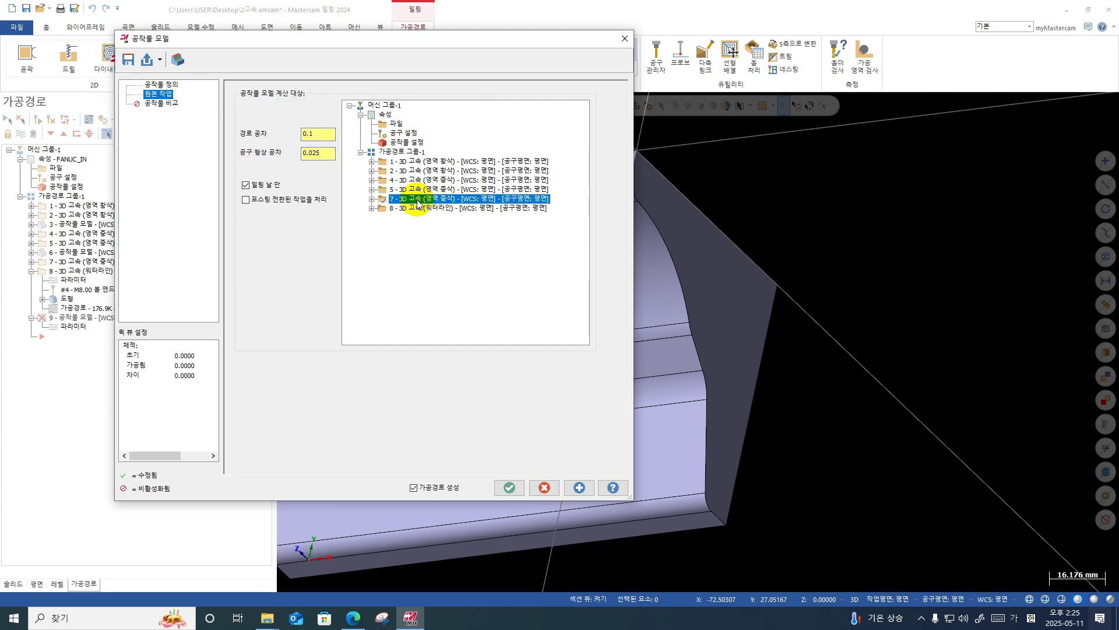
left_click(509, 487)
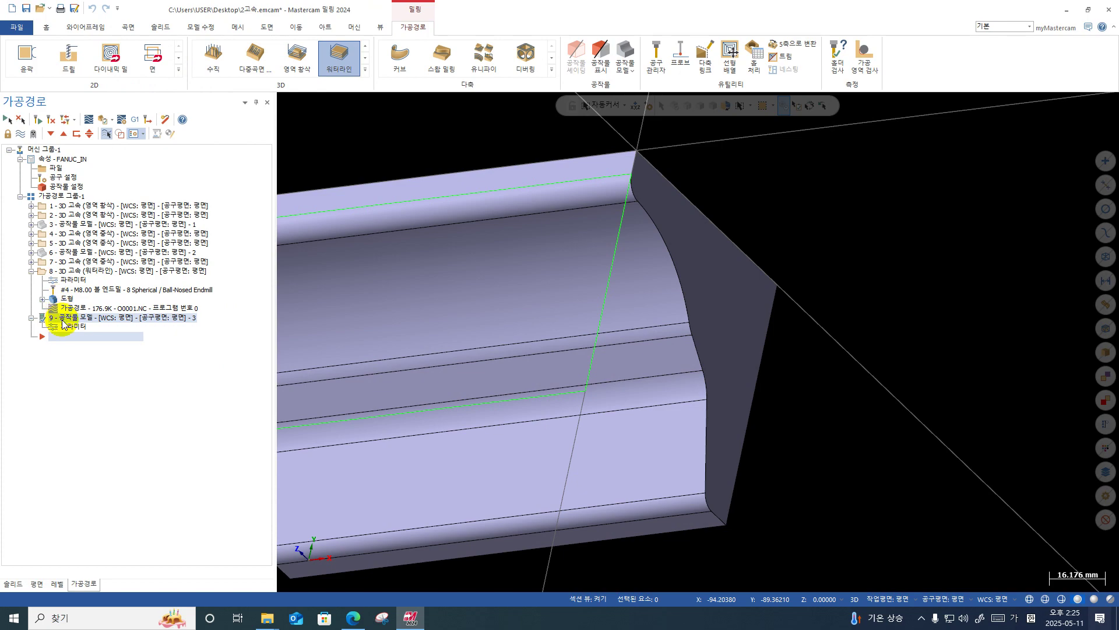
Move stock model 3 ahead of the 3D 고속 (워터라인) operation and inspect its remaining stock on the part.
right_click_drag(66, 319, 63, 263)
left_click(90, 283)
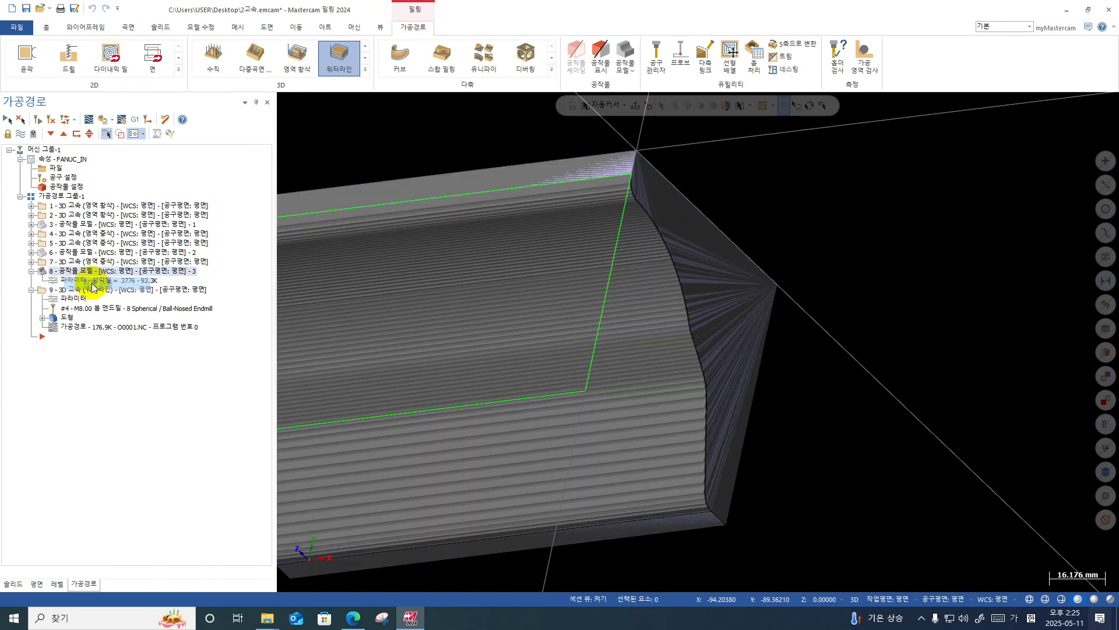
scroll(832, 327, "down", 3)
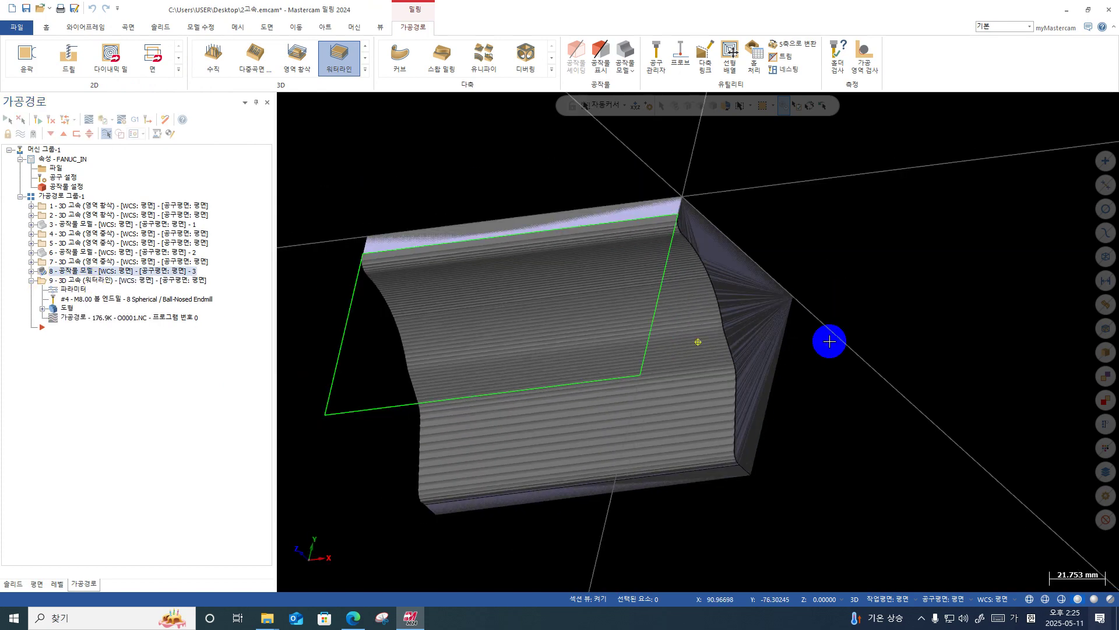
middle_click_drag(830, 340, 781, 345)
scroll(693, 368, "up", 7)
middle_click_drag(713, 390, 695, 388)
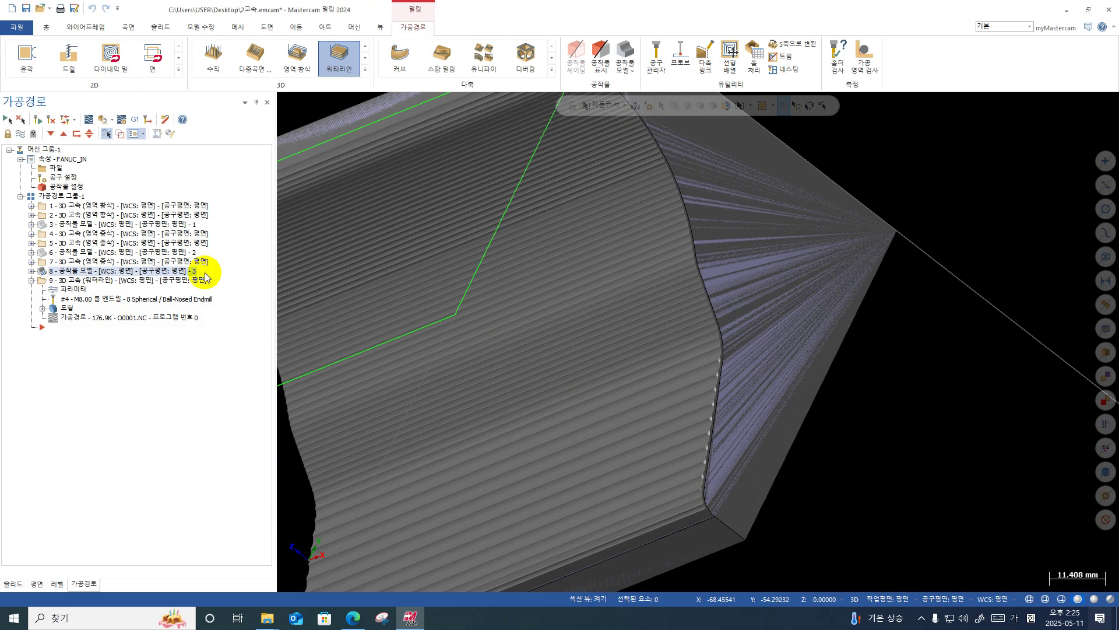
Run a faster 모의가공 simulation of the waterline operation and watch the cut along the part's upper edge.
left_click(111, 279)
scroll(832, 425, "down", 5)
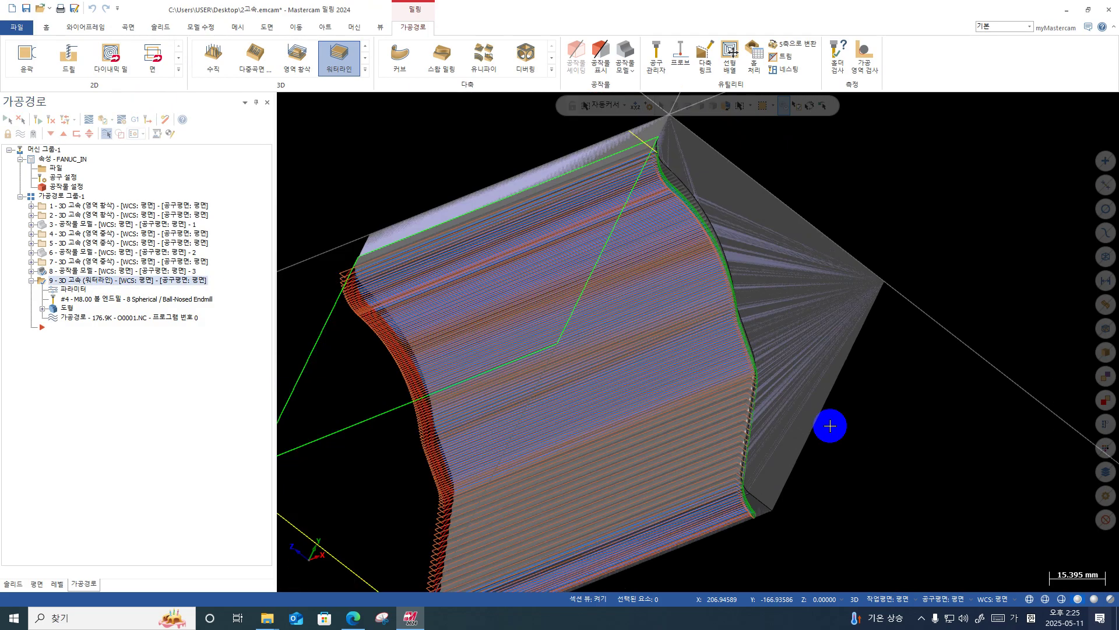
middle_click_drag(832, 425, 380, 240)
left_click(104, 121)
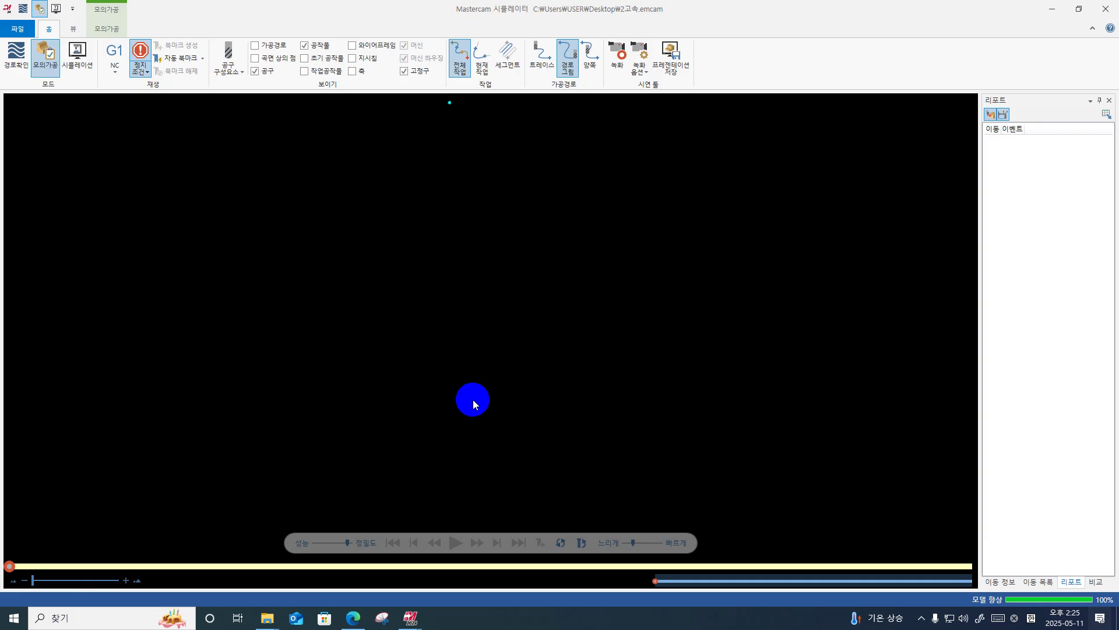
left_click(455, 542)
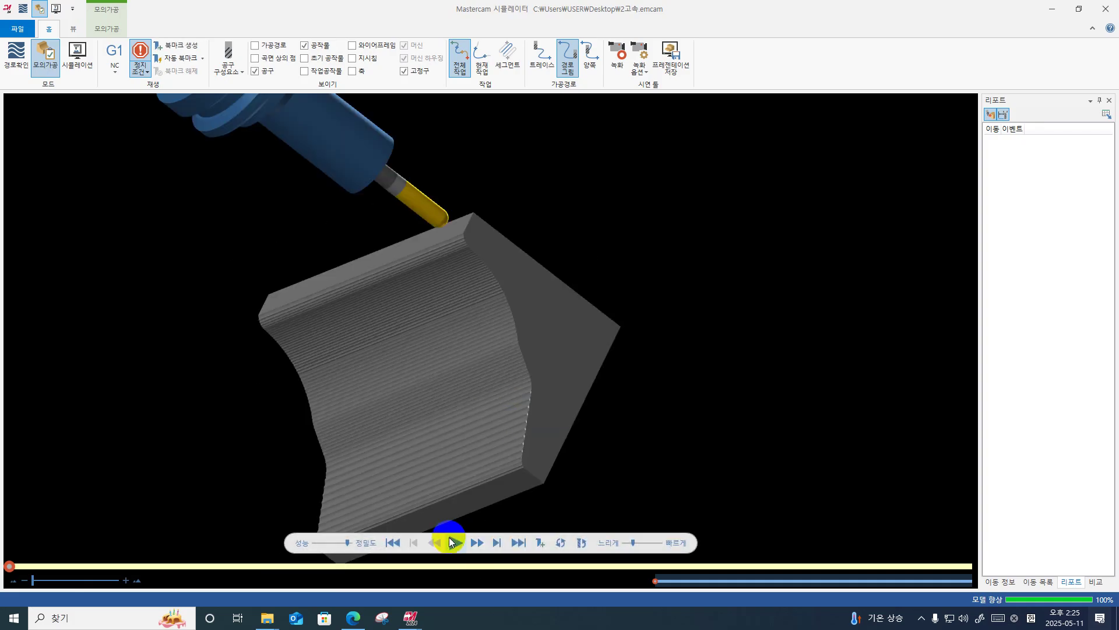
left_click(648, 544)
scroll(470, 221, "up", 5)
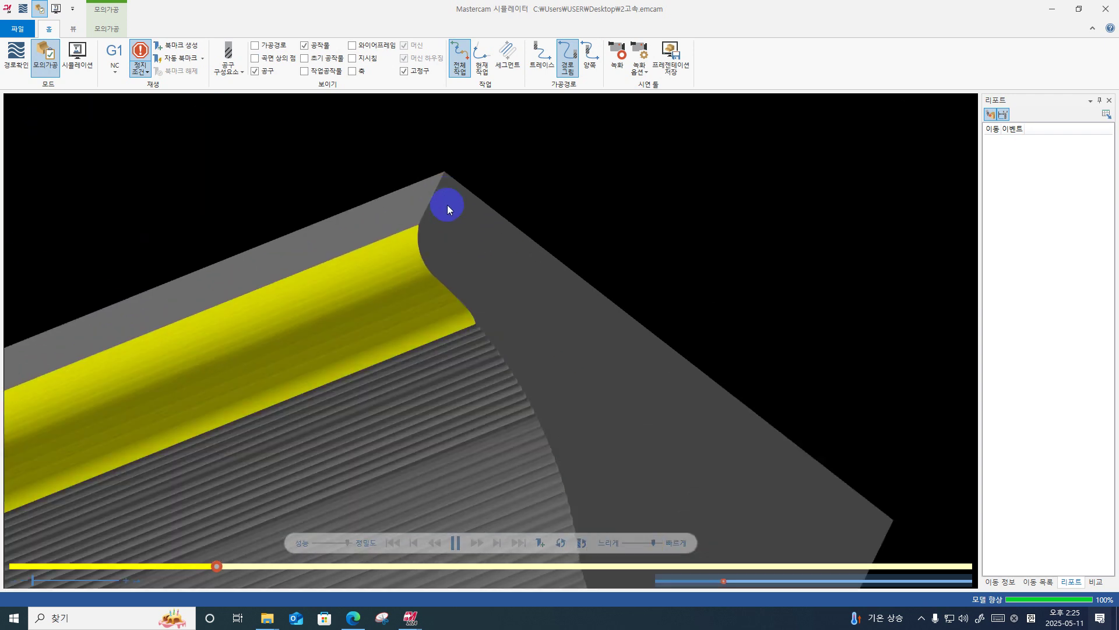
scroll(435, 208, "up", 6)
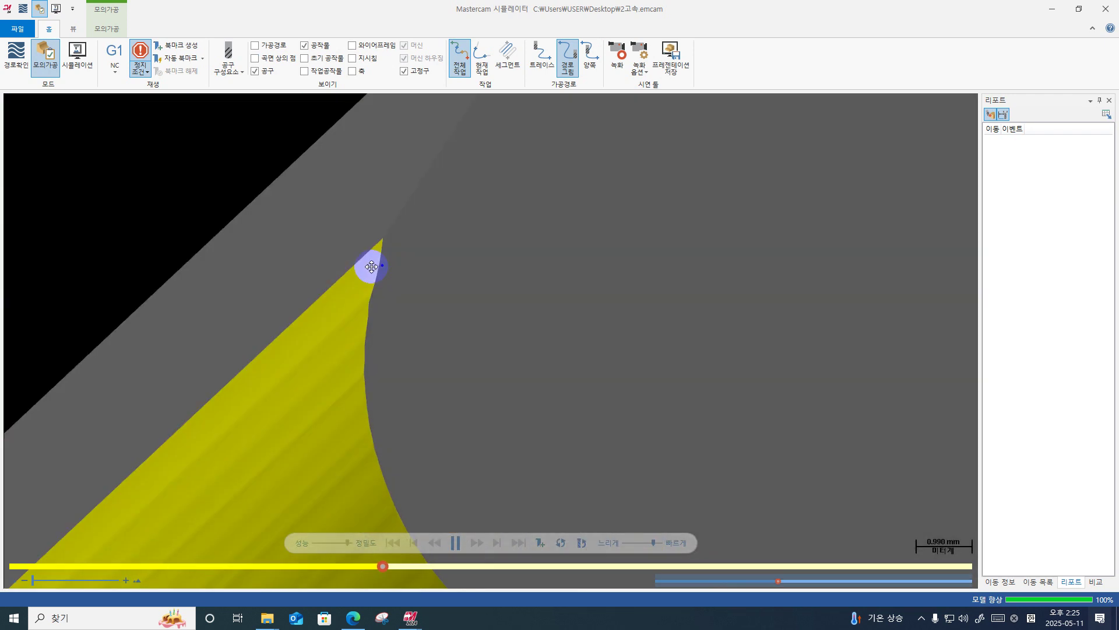
scroll(398, 236, "down", 8)
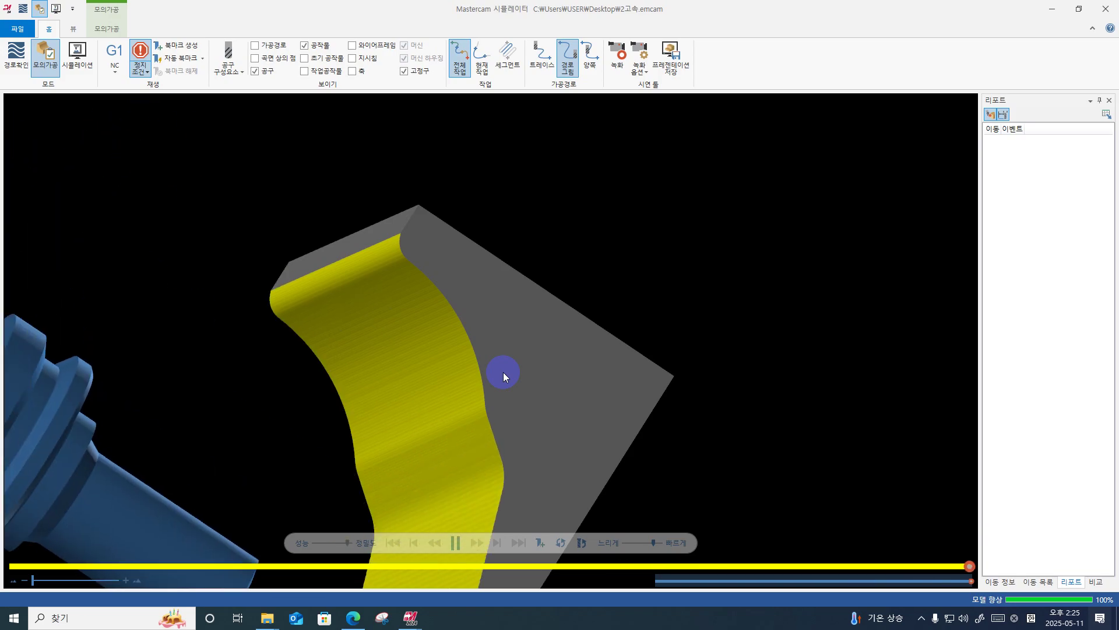
scroll(482, 357, "down", 4)
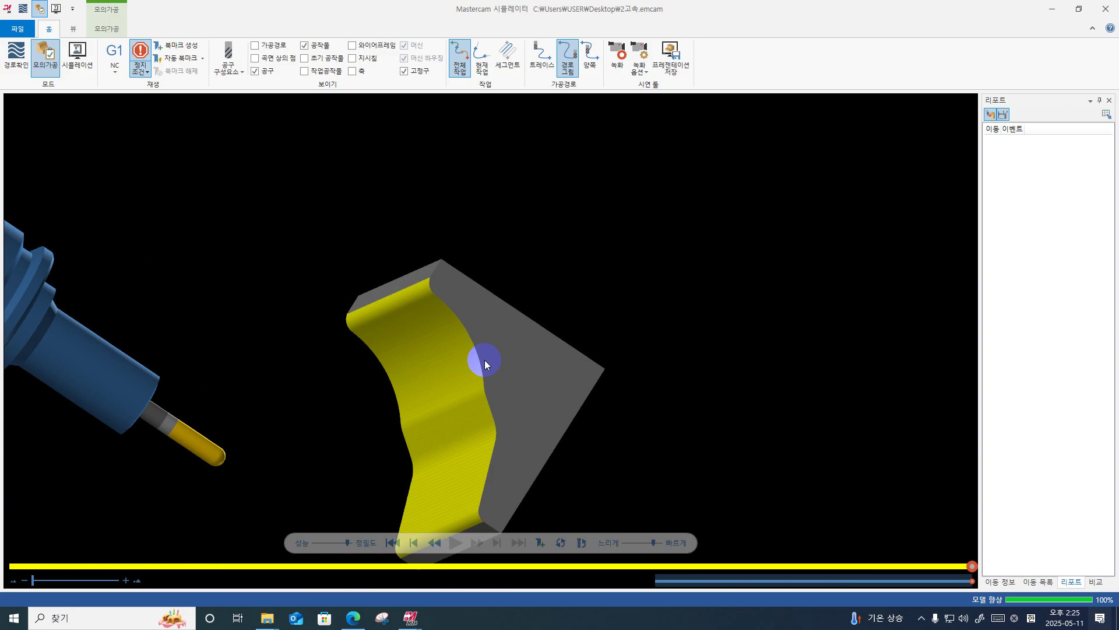
Inspect the simulated part's cusps on the shallow slope and the finish on the steep curved face, and close the simulator.
scroll(481, 472, "up", 3)
middle_click_drag(480, 472, 506, 378)
scroll(477, 461, "up", 5)
middle_click_drag(482, 330, 439, 327)
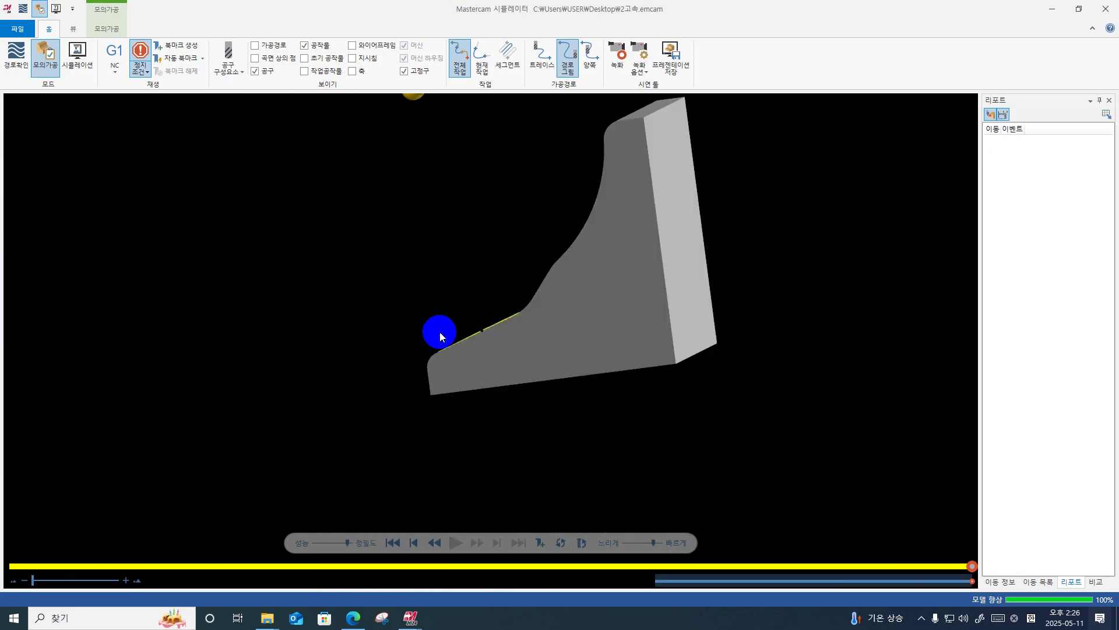
scroll(475, 327, "up", 5)
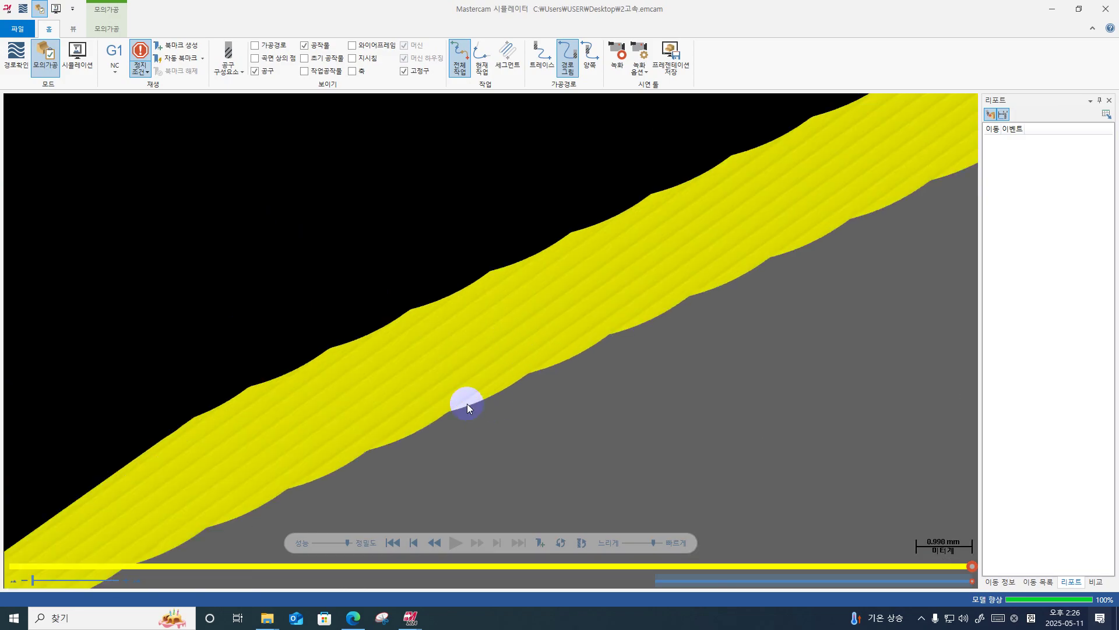
scroll(457, 400, "down", 5)
middle_click_drag(457, 400, 567, 320)
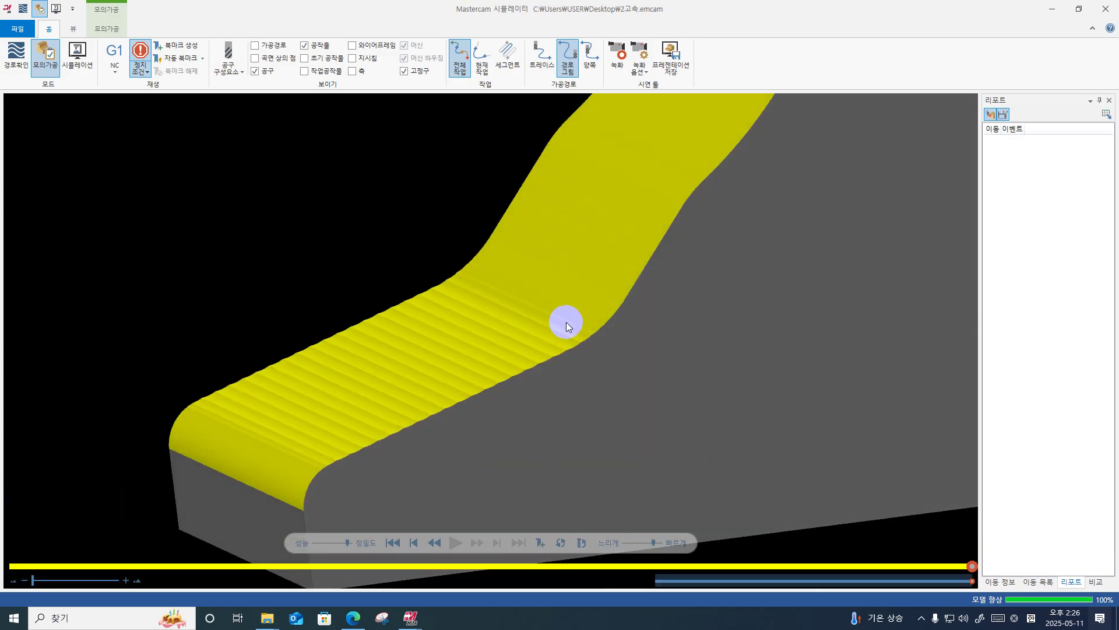
scroll(718, 175, "up", 3)
middle_click_drag(718, 175, 740, 155)
scroll(714, 172, "up", 3)
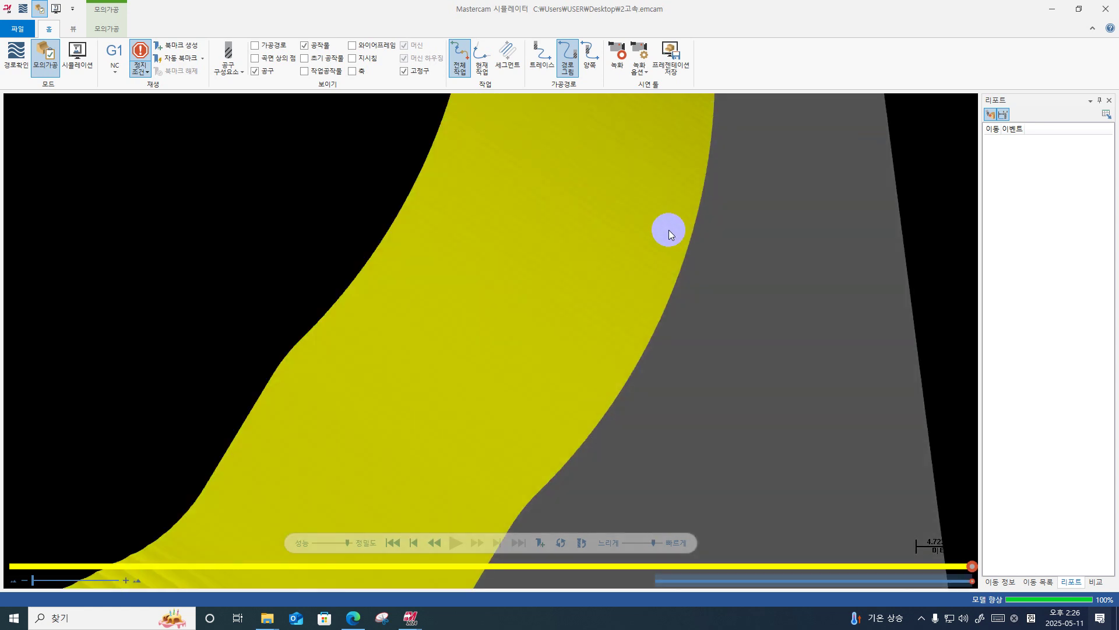
left_click(1106, 8)
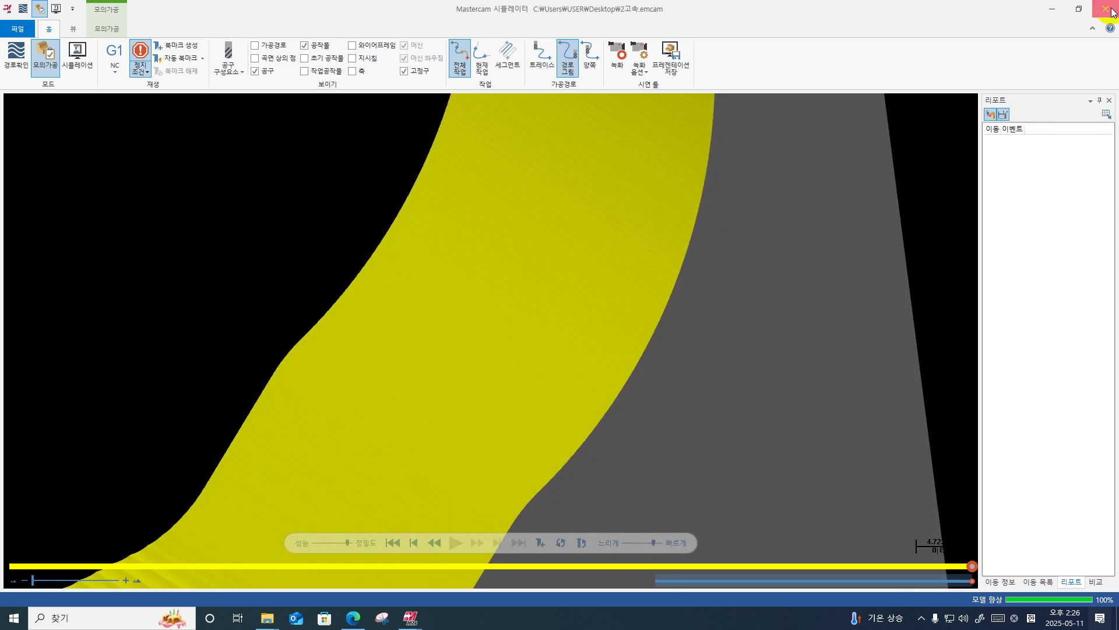
Enable 절삭 추가 in the waterline operation's 절삭 파라미터 and set 최대 윤곽 스텝간격 to 0.5.
left_click(65, 288)
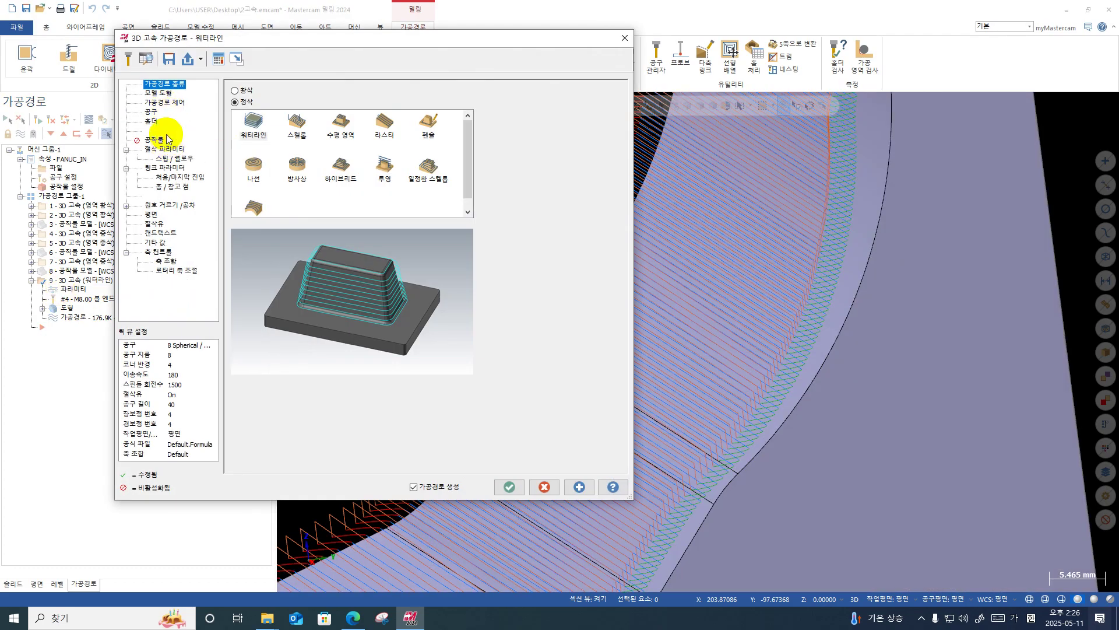
left_click(170, 149)
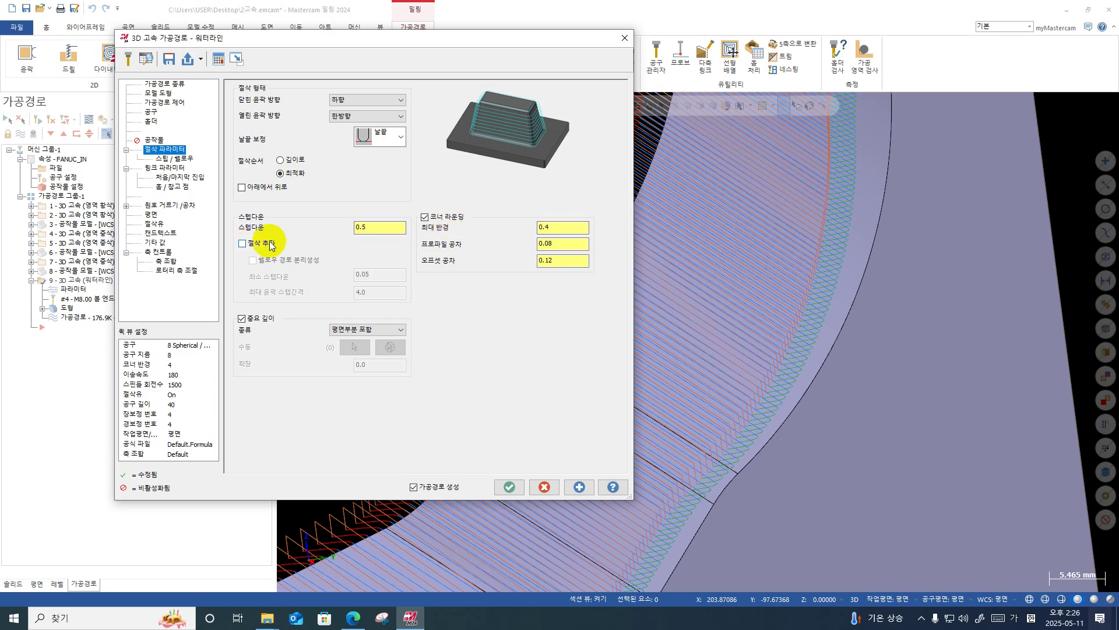
left_click(242, 243)
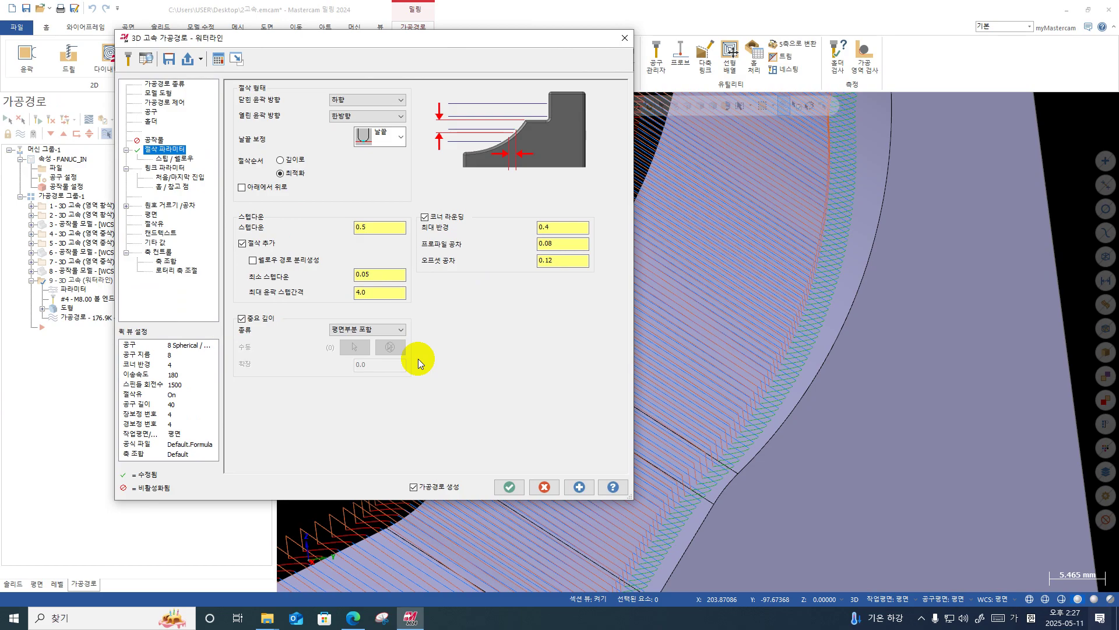
double_click(463, 203)
type("0.0")
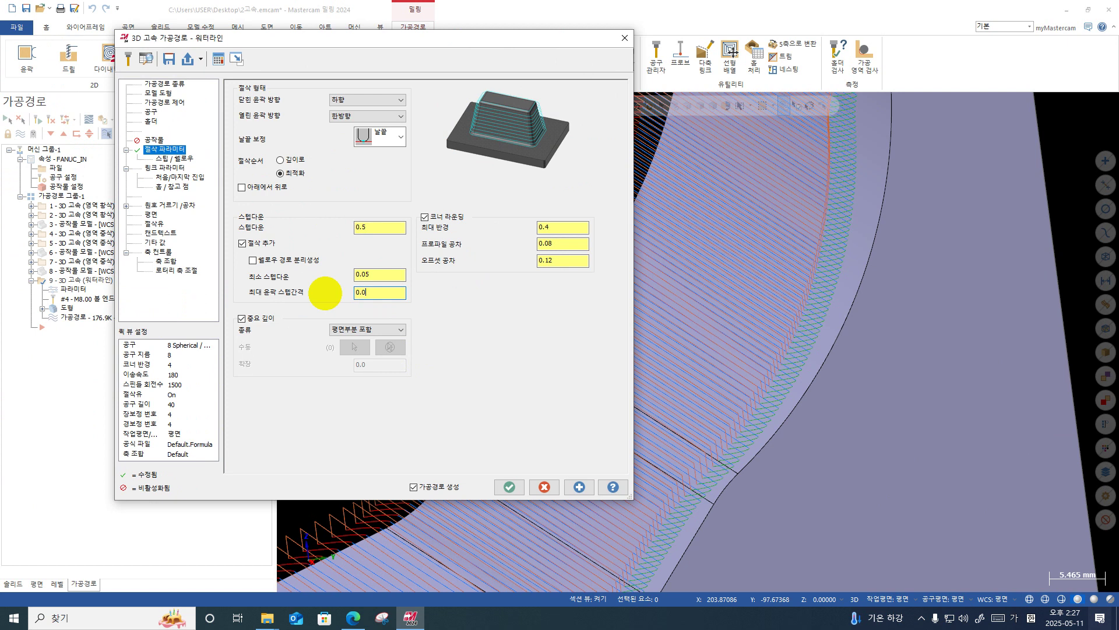
type("0.5")
key("Return")
Set the waterline's 최소 스텝다운 to 0.005.
key("shift+Tab")
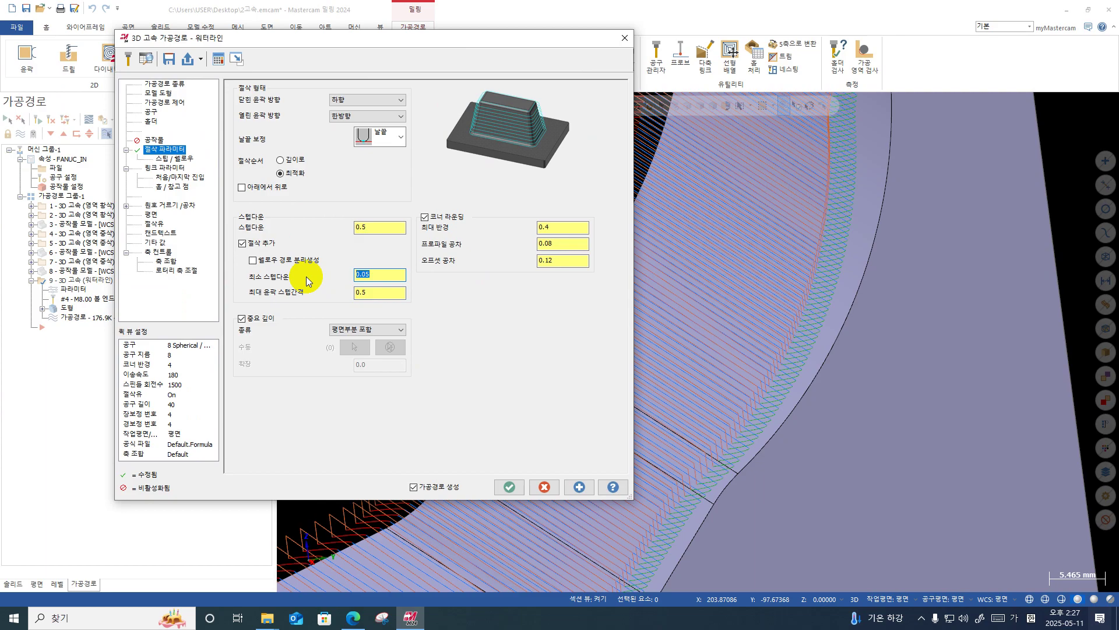
type("0.01")
key("BackSpace")
key("BackSpace")
key("BackSpace")
key("BackSpace")
type("0.005")
key("Return")
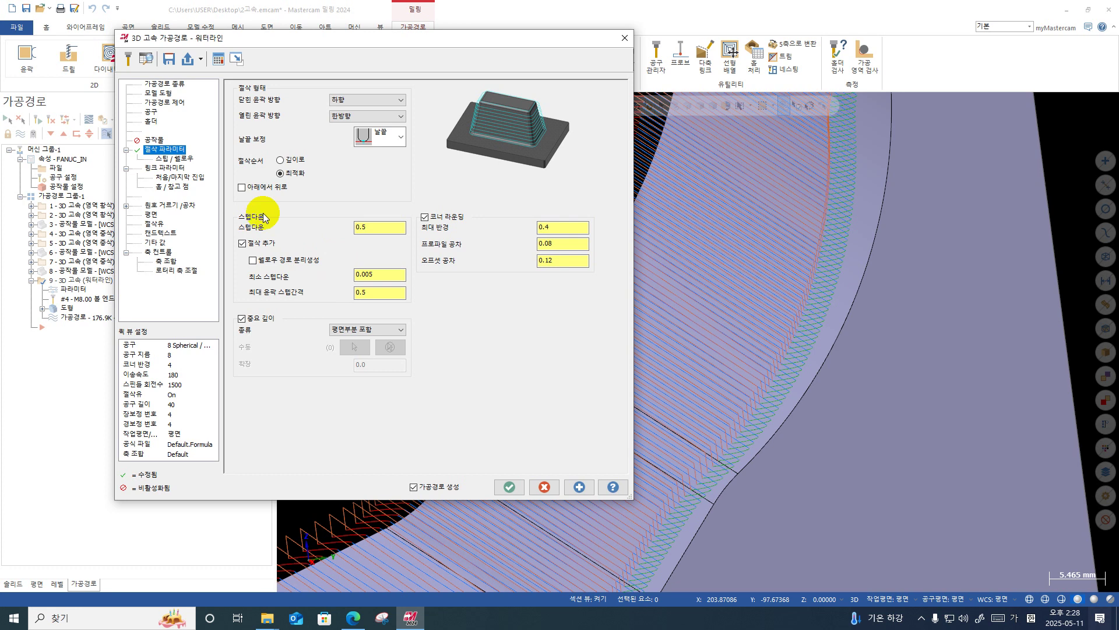
Set the waterline's 최소 스텝다운 to 0.01 and regenerate the toolpath.
double_click(375, 274)
type("0.01")
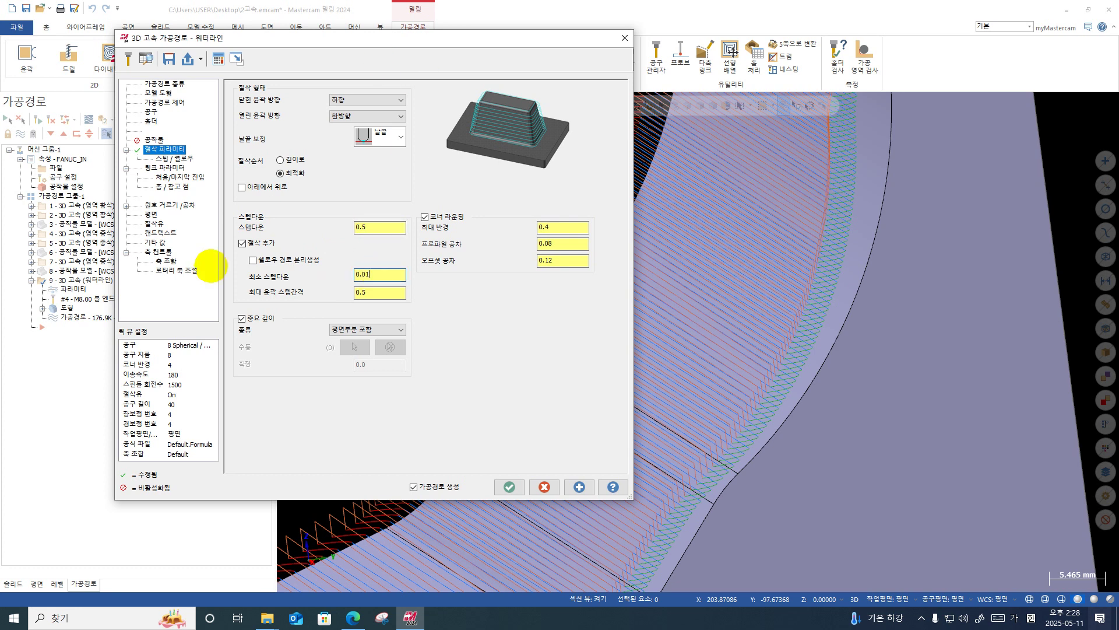
key("Return")
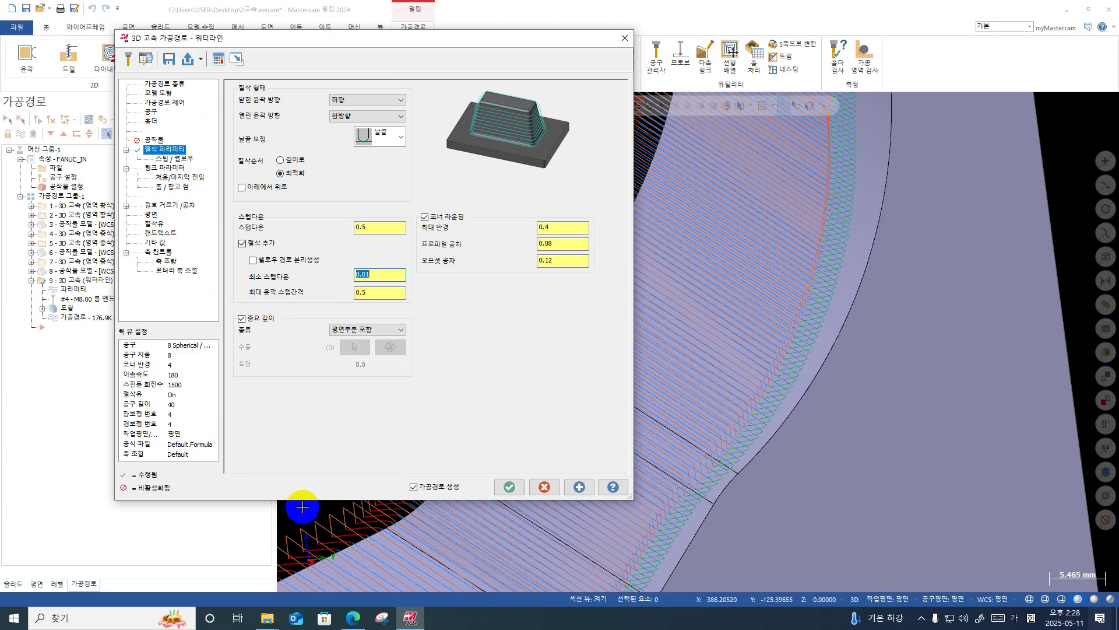
left_click(506, 488)
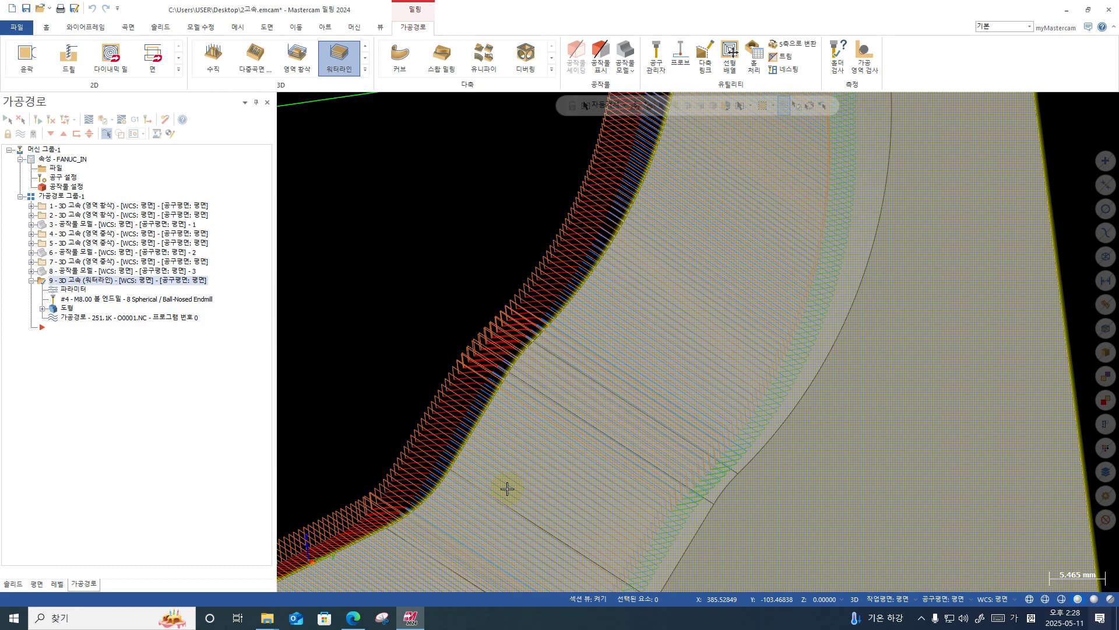
Examine the regenerated waterline passes around the part's rounded upper edge in close-up.
mouse_move(530, 440)
middle_mouse_down()
mouse_move(792, 490)
mouse_move(829, 308)
middle_mouse_up()
scroll(927, 192, "up", 6)
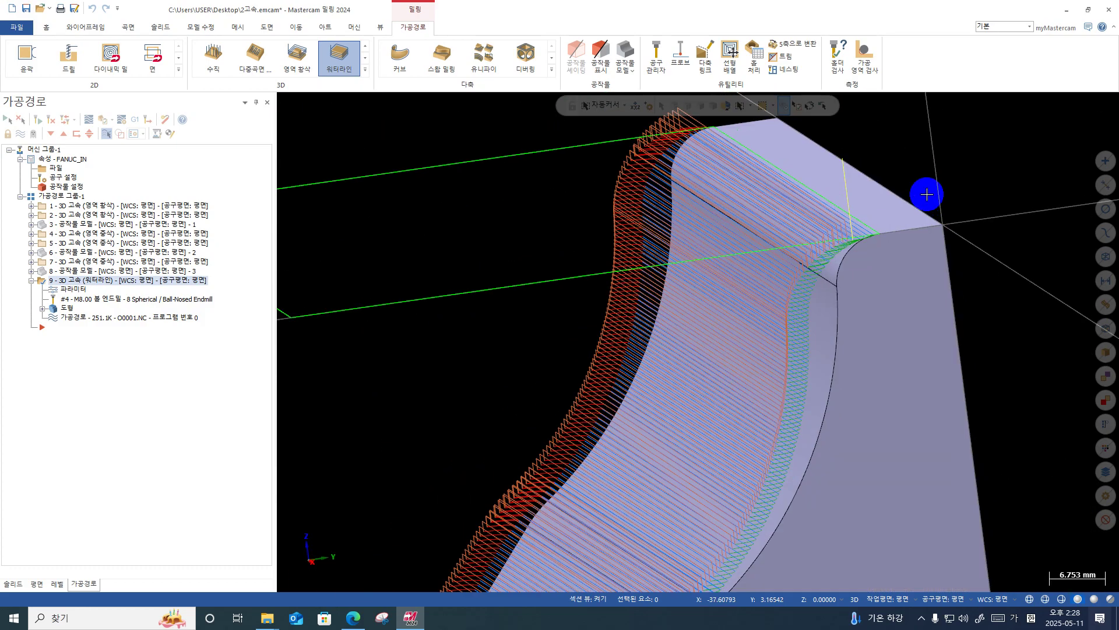
scroll(841, 224, "up", 2)
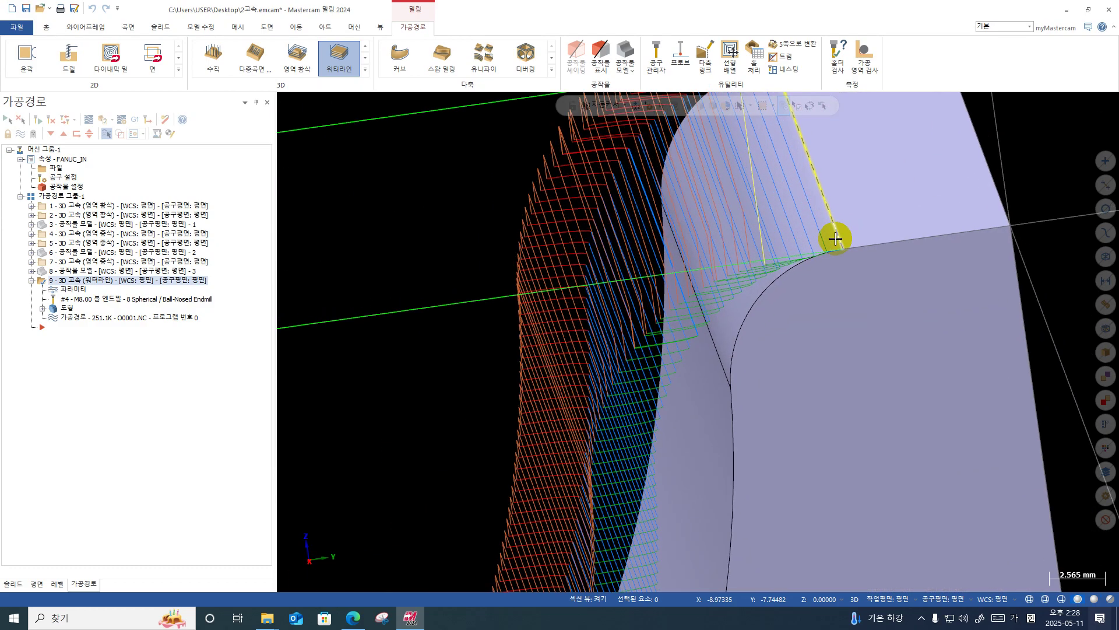
scroll(779, 261, "down", 8)
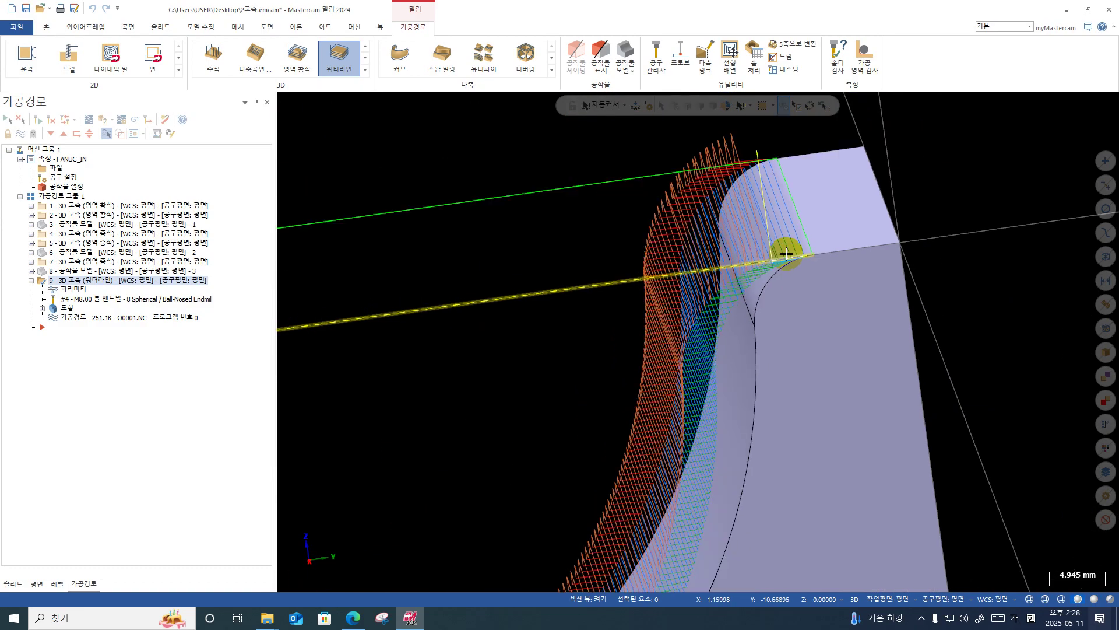
scroll(627, 548, "up", 3)
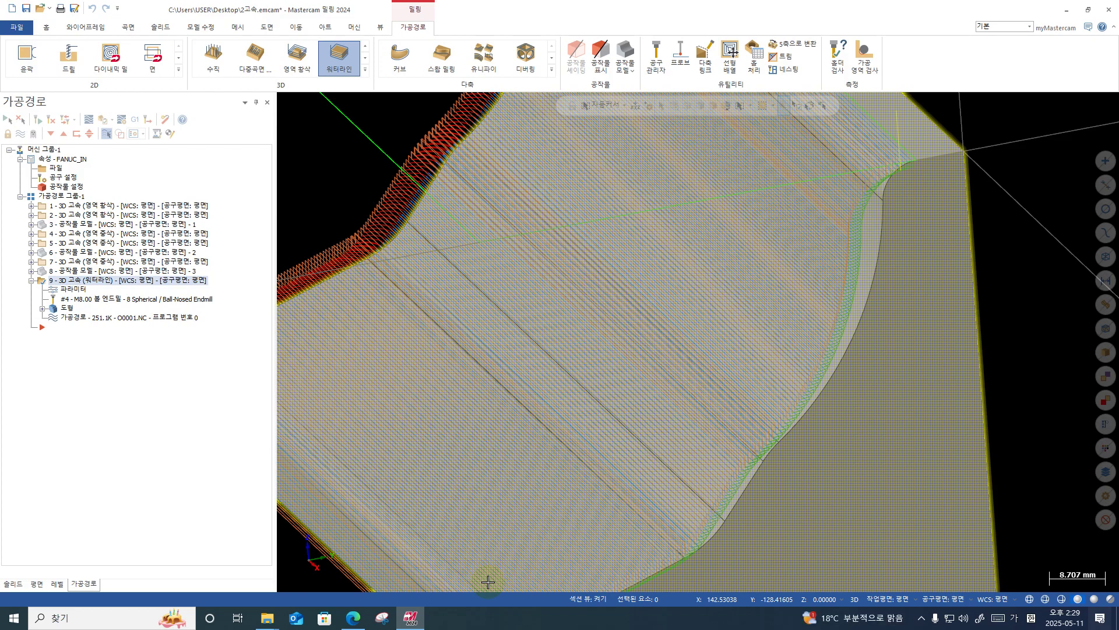
Examine the waterline pass spacing across the curved face and shallow slope, from close-ups out to the whole part.
scroll(803, 347, "up", 3)
middle_click_drag(803, 347, 787, 373)
scroll(824, 483, "up", 6)
scroll(710, 472, "down", 6)
scroll(831, 233, "up", 4)
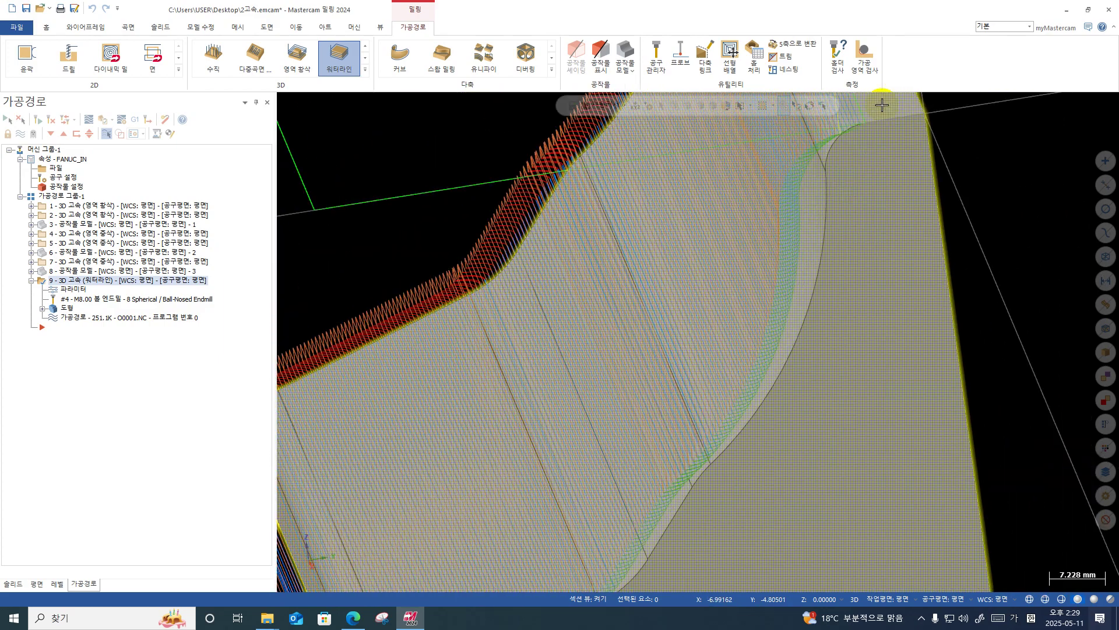
left_click(850, 119)
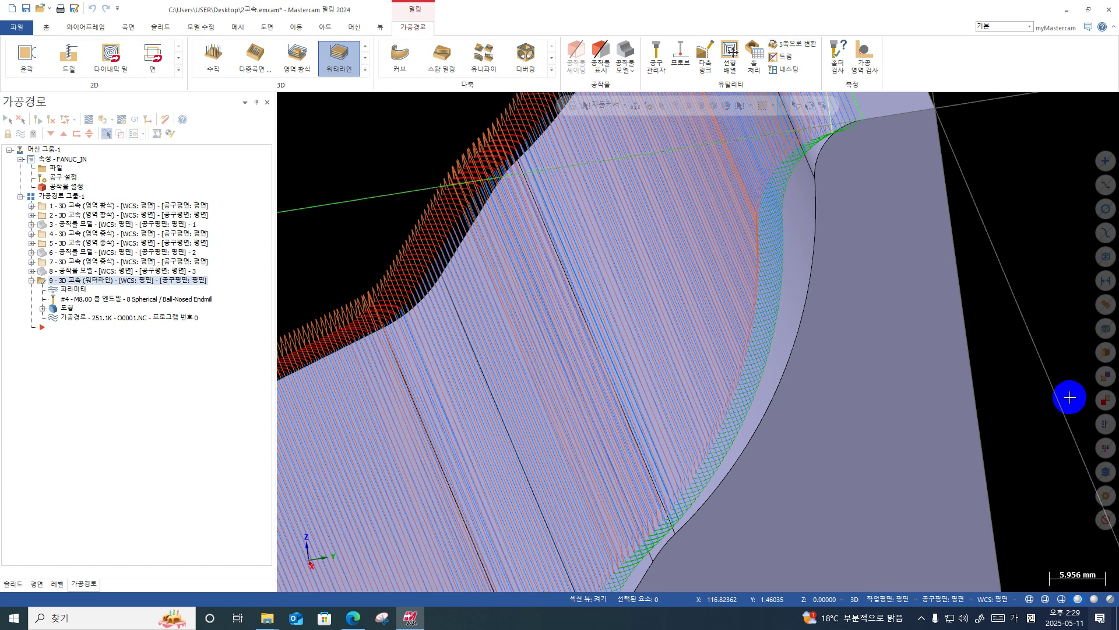
scroll(962, 284, "down", 3)
mouse_move(1070, 397)
middle_mouse_down()
mouse_move(962, 285)
mouse_move(987, 275)
middle_mouse_up()
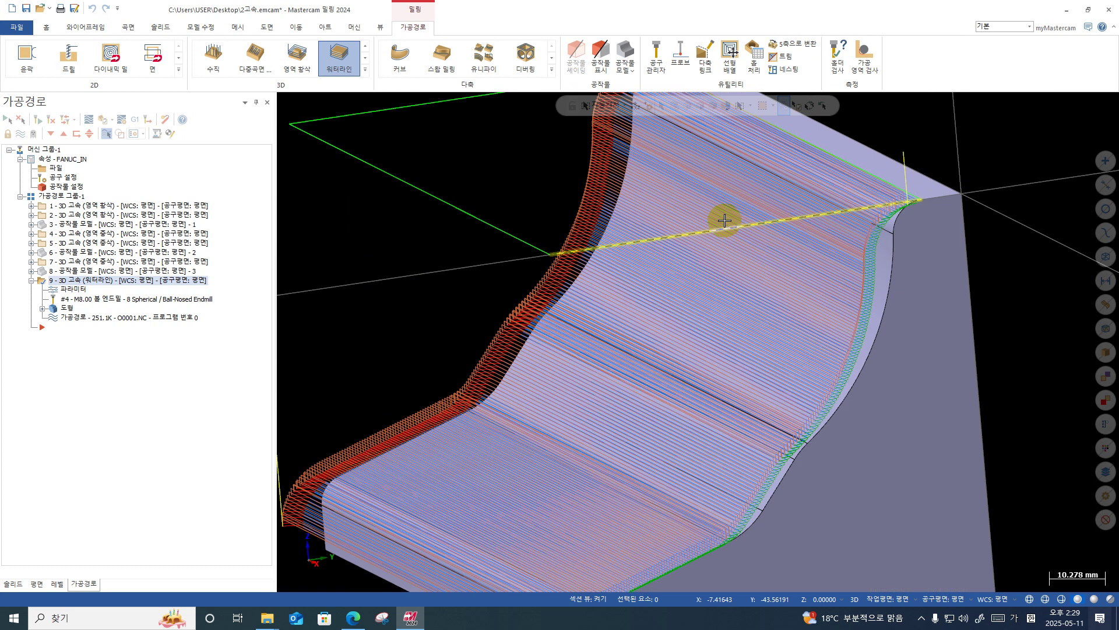
scroll(720, 221, "down", 3)
middle_click_drag(689, 219, 689, 225)
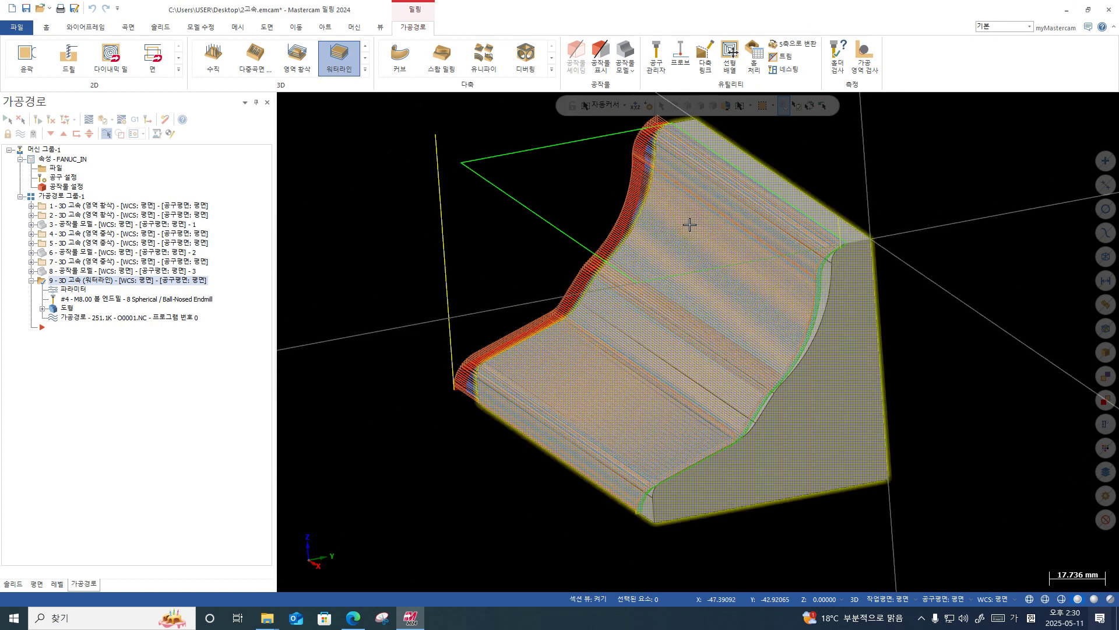
middle_click_drag(1046, 266, 967, 225)
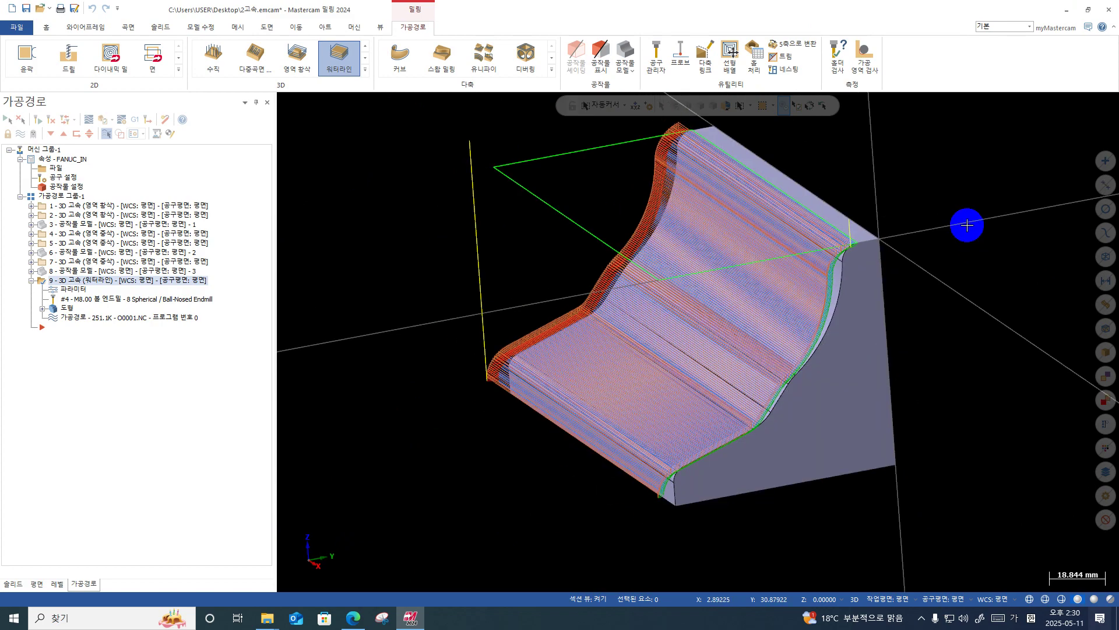